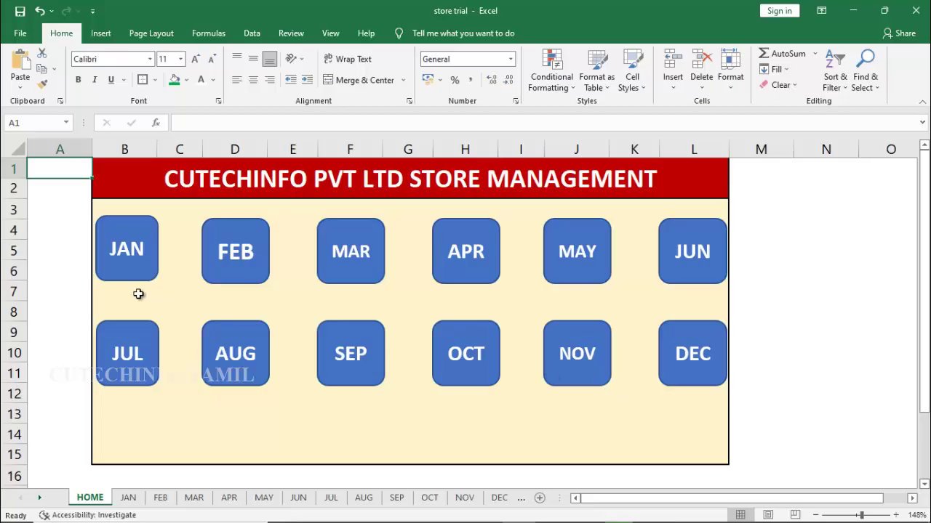
Move between the JAN, HOME and DEC sheets, ending on the JAN stock table.
{"action": "left_click", "coordinate": [125, 246]}
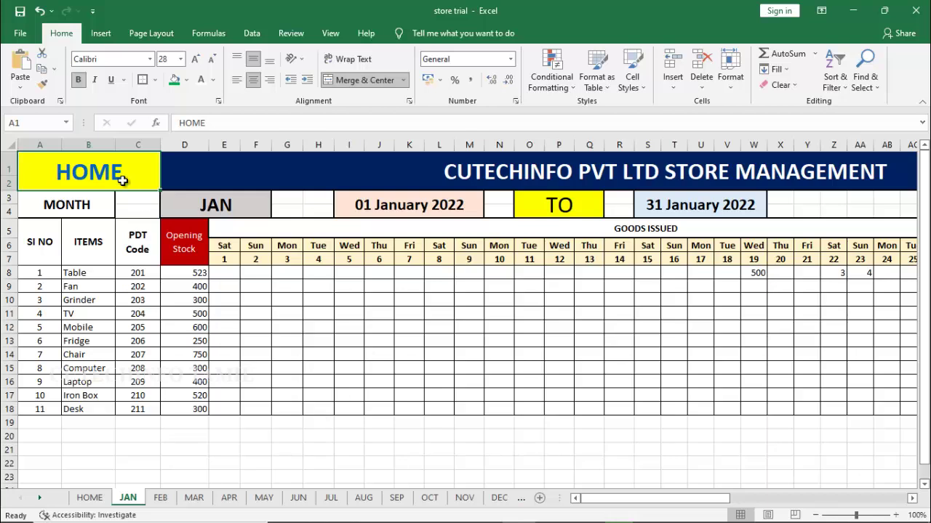
{"action": "left_click", "coordinate": [100, 172]}
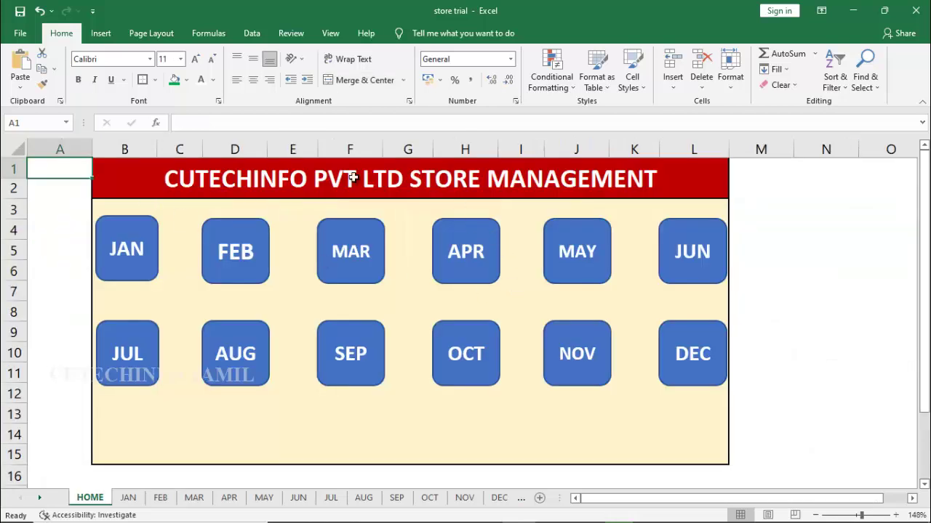
{"action": "left_click", "coordinate": [695, 354]}
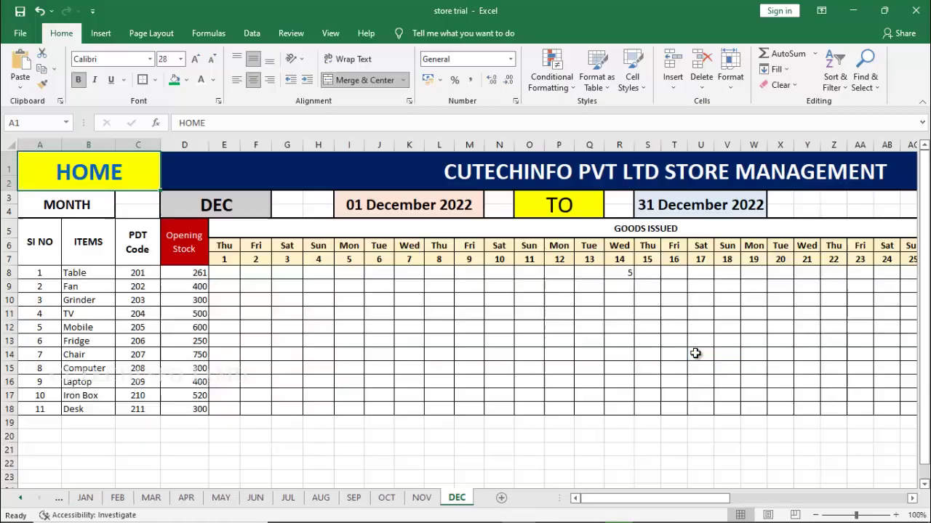
{"action": "left_click", "coordinate": [87, 173]}
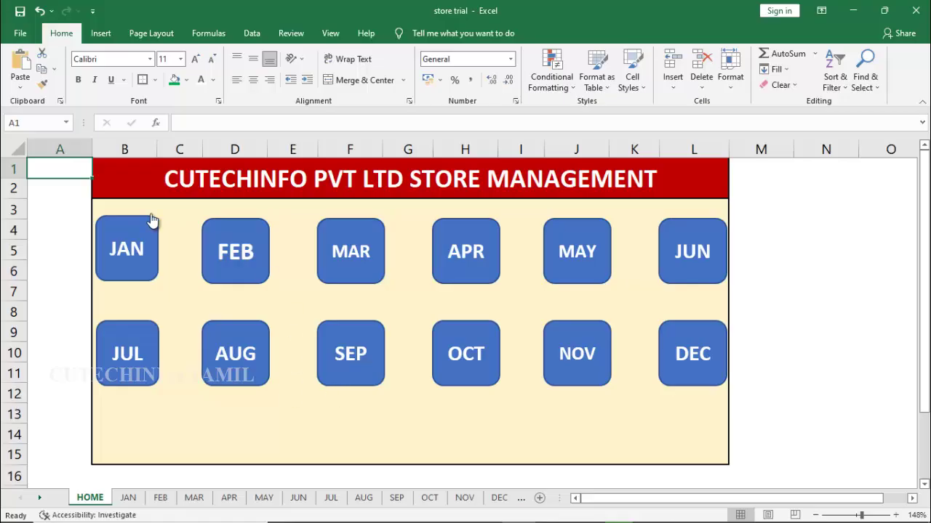
{"action": "left_click", "coordinate": [128, 251]}
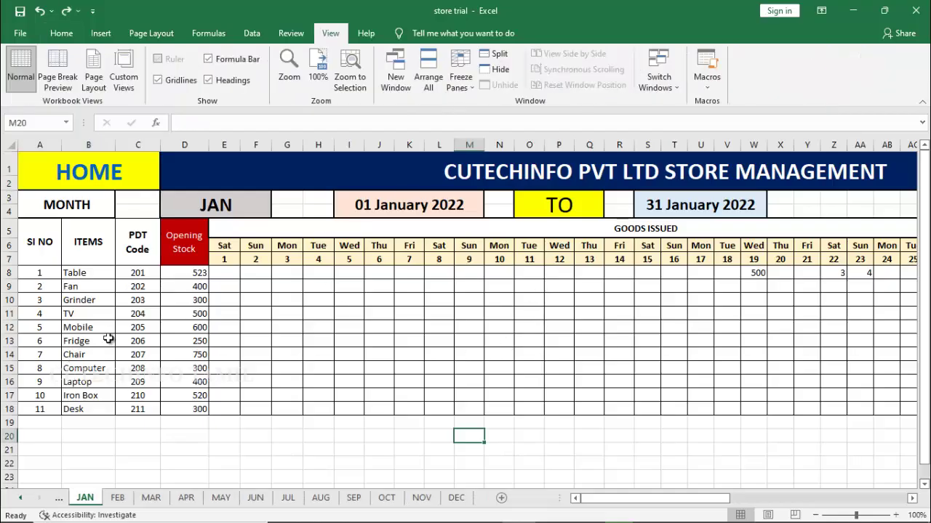
Inspect the SI NO, ITEMS, PDT Code and Opening Stock headings and the Fan and Table day cells.
{"action": "left_click", "coordinate": [46, 263]}
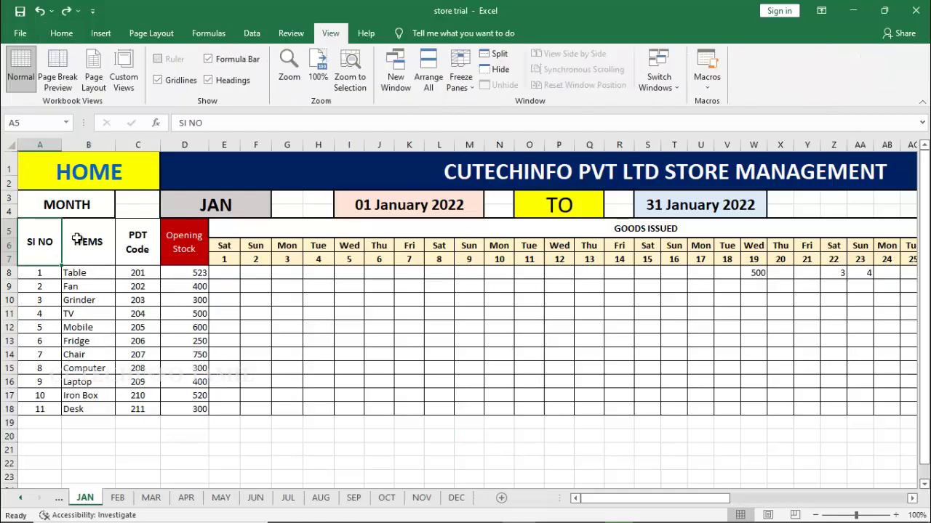
{"action": "left_click", "coordinate": [96, 252]}
{"action": "left_click", "coordinate": [153, 253]}
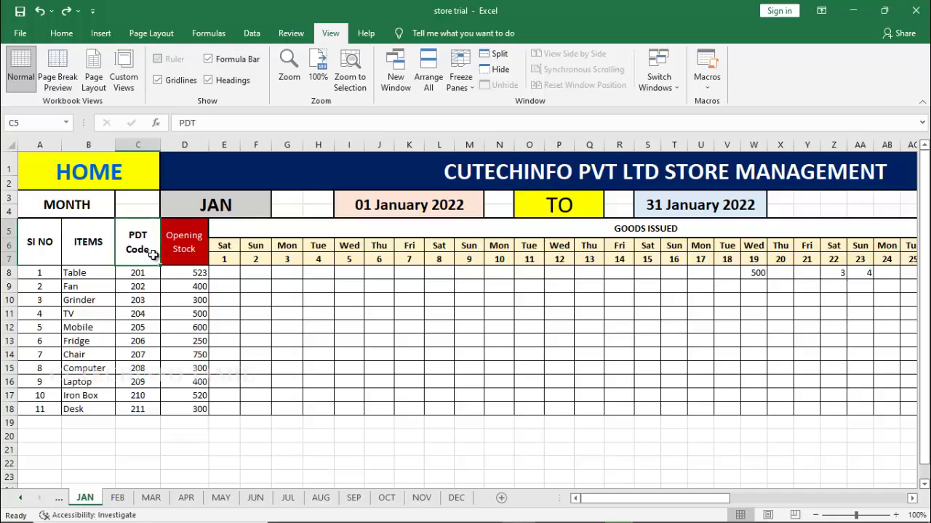
{"action": "left_click", "coordinate": [196, 253]}
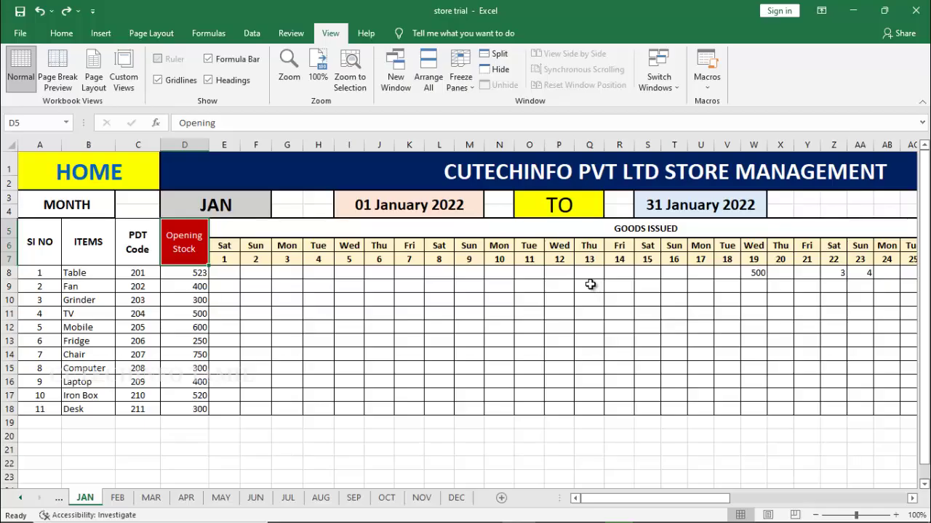
{"action": "left_click", "coordinate": [432, 292]}
{"action": "left_click", "coordinate": [356, 286]}
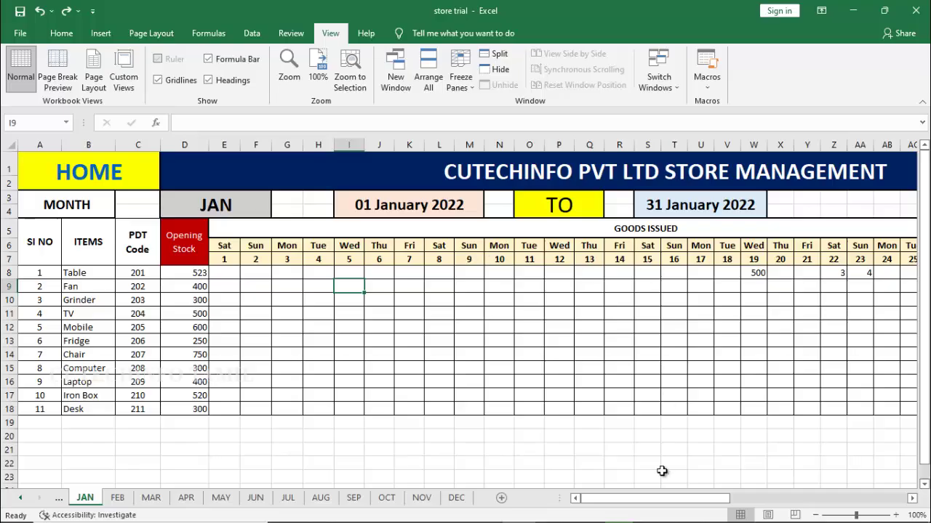
{"action": "left_click_drag", "start_coordinate": [658, 506], "coordinate": [706, 506]}
{"action": "left_click", "coordinate": [419, 274]}
Check the goods issued TOTAL formulas, such as =SUM(E10:AI10), and view the goods received columns.
{"action": "left_click", "coordinate": [671, 240]}
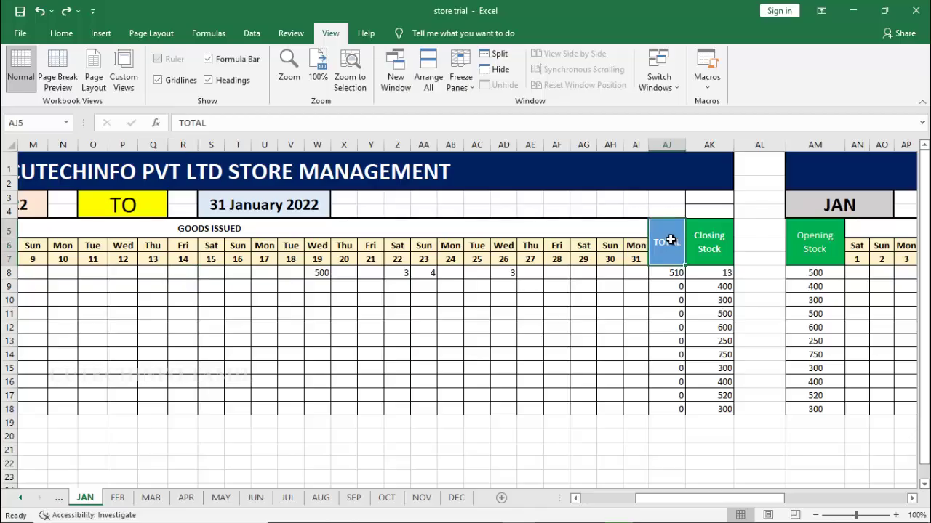
{"action": "left_click", "coordinate": [678, 287]}
{"action": "left_click", "coordinate": [678, 299]}
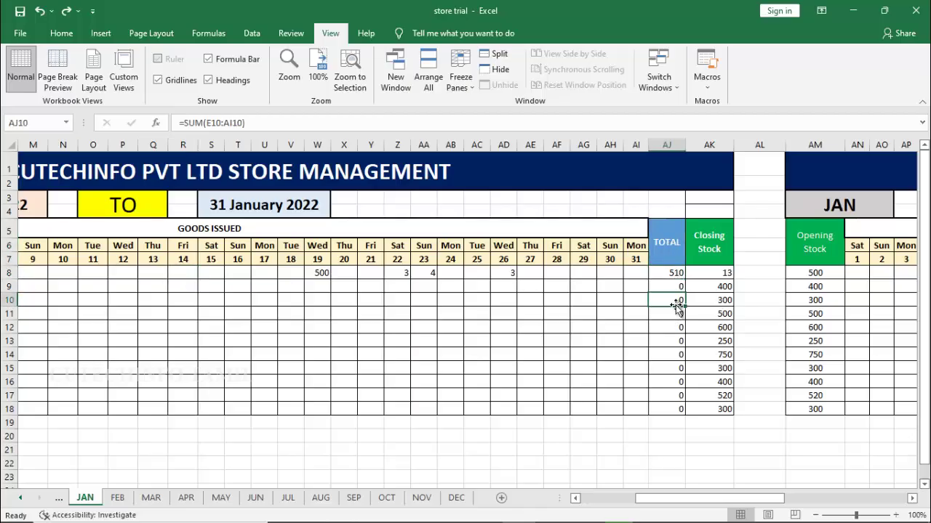
{"action": "left_click", "coordinate": [477, 272]}
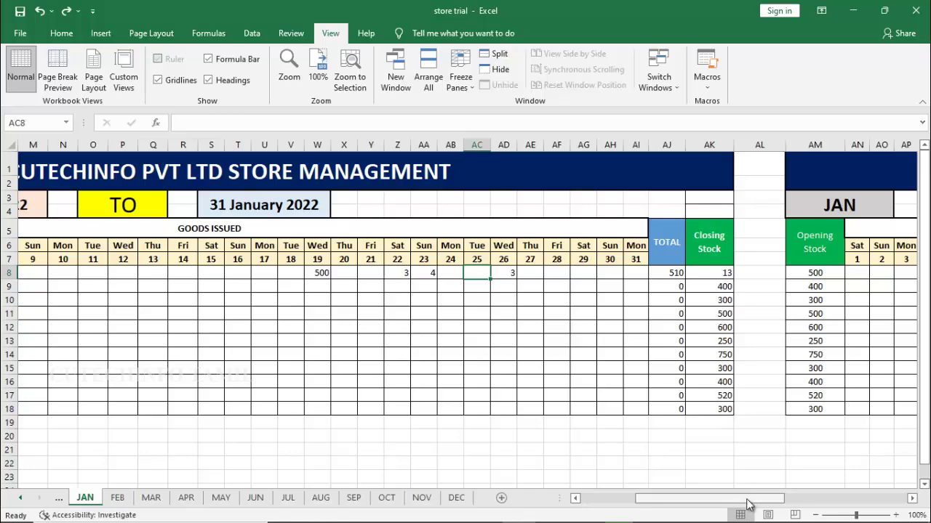
{"action": "left_click_drag", "start_coordinate": [748, 502], "coordinate": [868, 505]}
{"action": "left_click", "coordinate": [404, 274]}
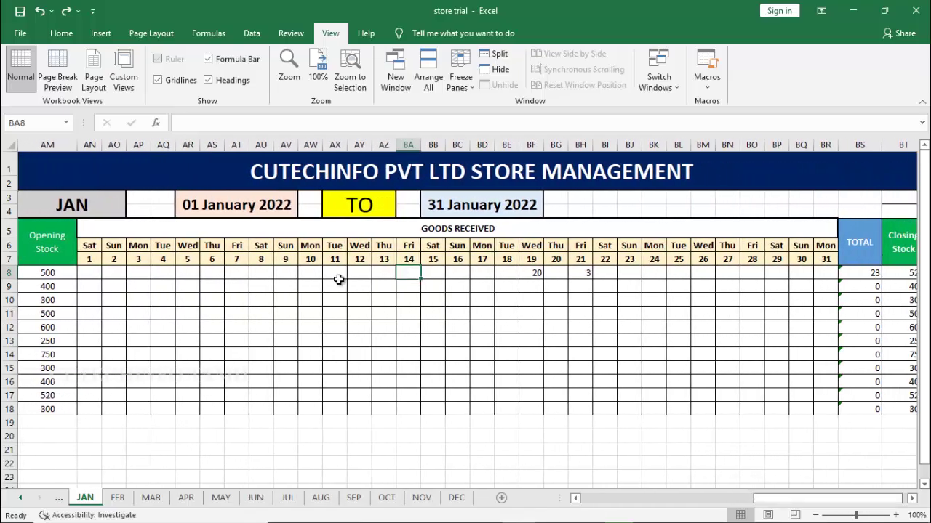
{"action": "key", "text": "Left"}
{"action": "key", "text": "Left"}
{"action": "key", "text": "Left"}
{"action": "key", "text": "Left"}
{"action": "left_click_drag", "start_coordinate": [787, 499], "coordinate": [699, 500]}
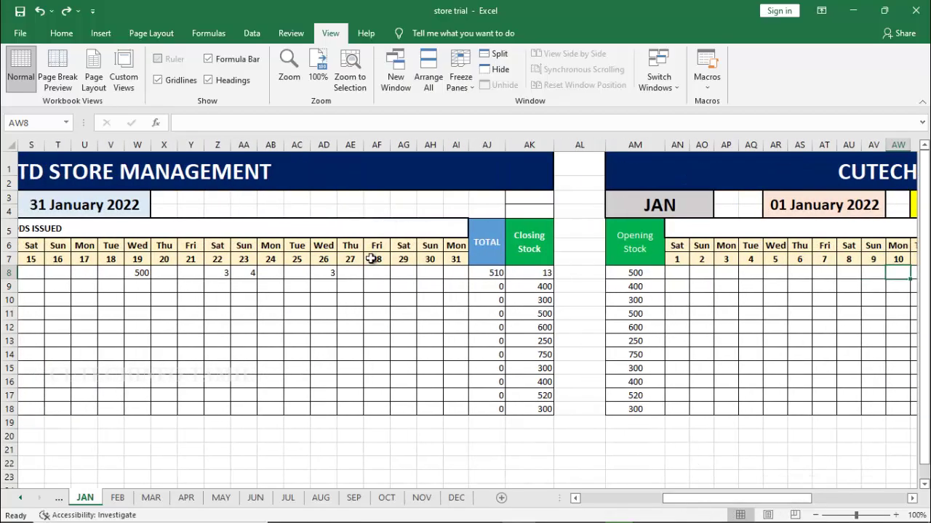
{"action": "left_click_drag", "start_coordinate": [761, 507], "coordinate": [866, 503]}
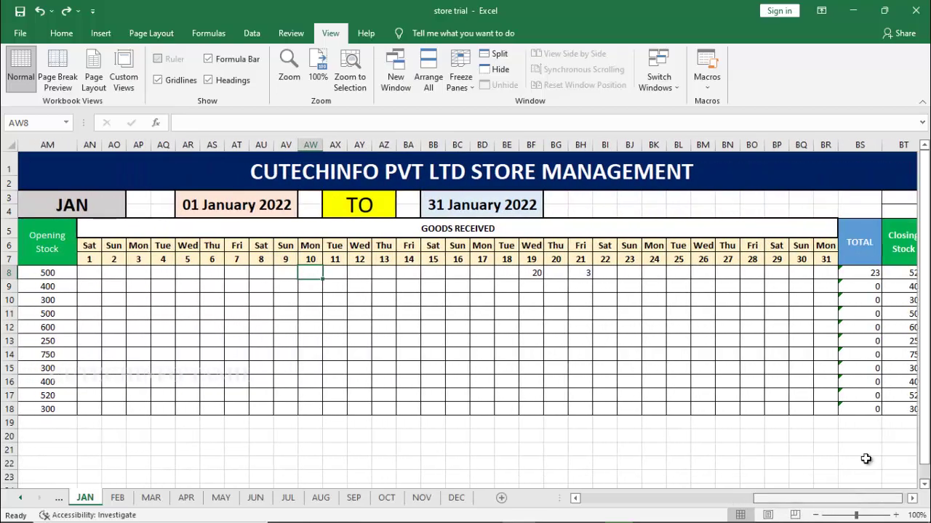
{"action": "left_click_drag", "start_coordinate": [861, 251], "coordinate": [865, 349]}
{"action": "left_click_drag", "start_coordinate": [840, 497], "coordinate": [862, 409]}
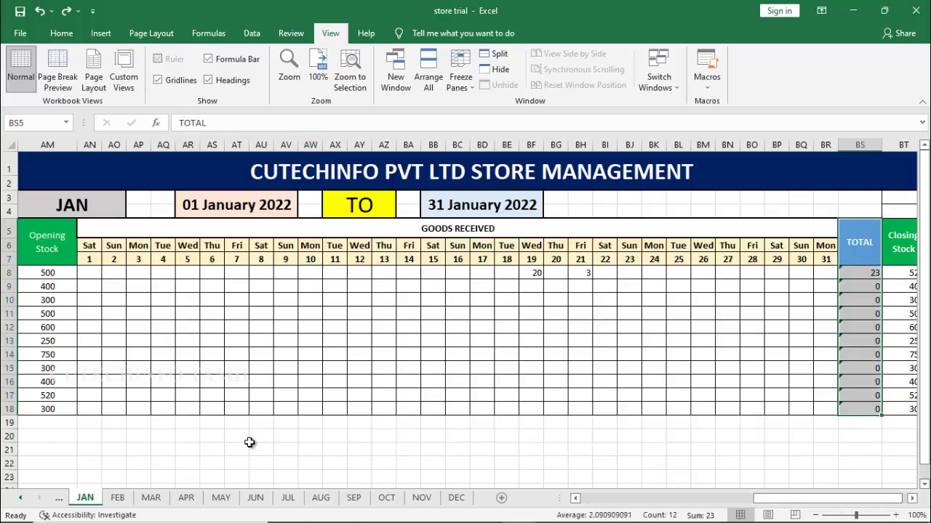
{"action": "left_click", "coordinate": [187, 447]}
{"action": "left_click_drag", "start_coordinate": [785, 504], "coordinate": [585, 509]}
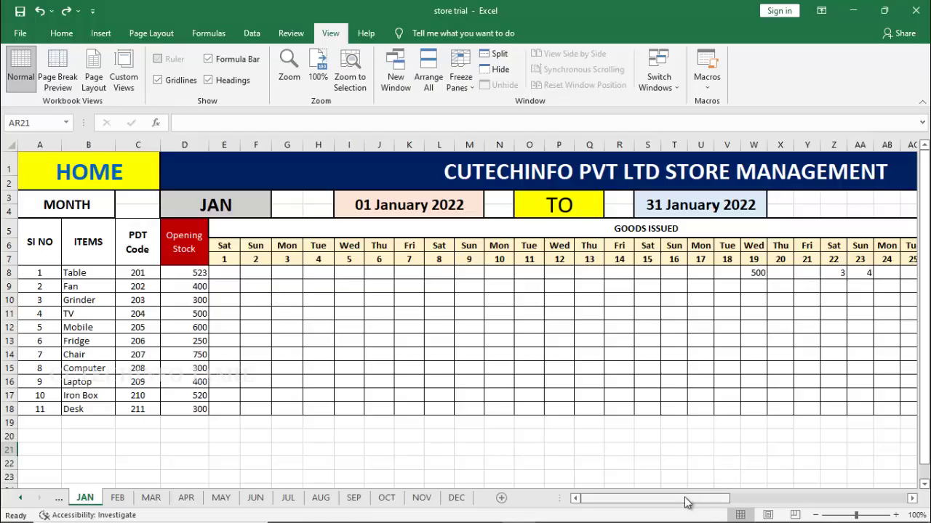
{"action": "left_click_drag", "start_coordinate": [687, 501], "coordinate": [743, 503]}
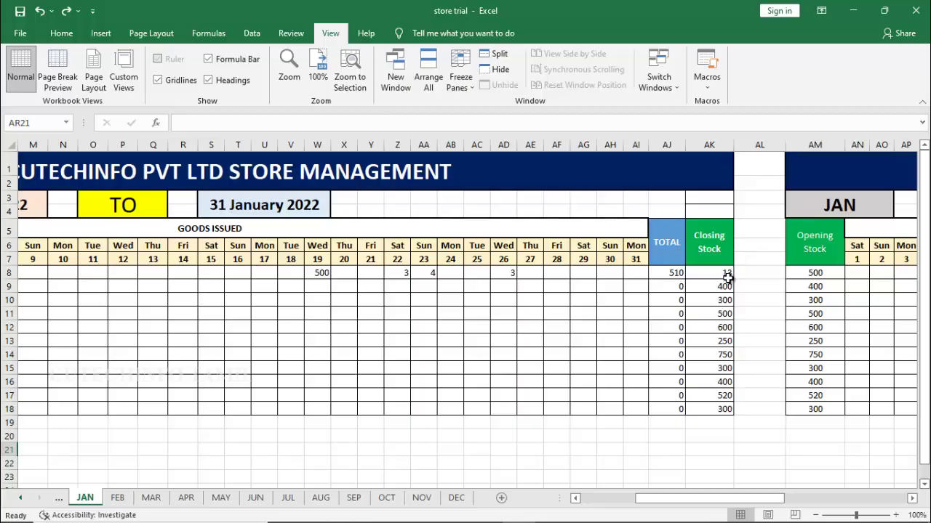
{"action": "left_click_drag", "start_coordinate": [756, 505], "coordinate": [742, 504]}
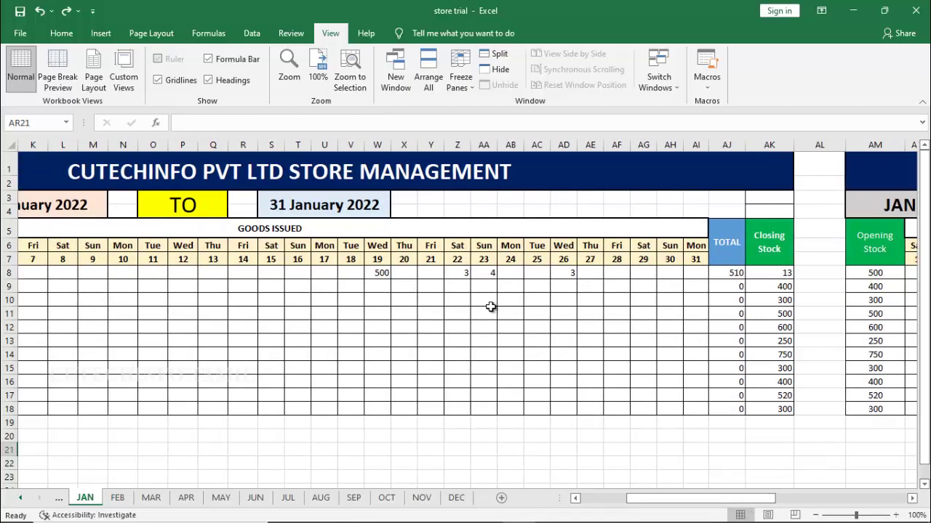
Enter 5 Tables issued in the Fri 21 cell (Y8).
{"action": "left_click", "coordinate": [430, 274]}
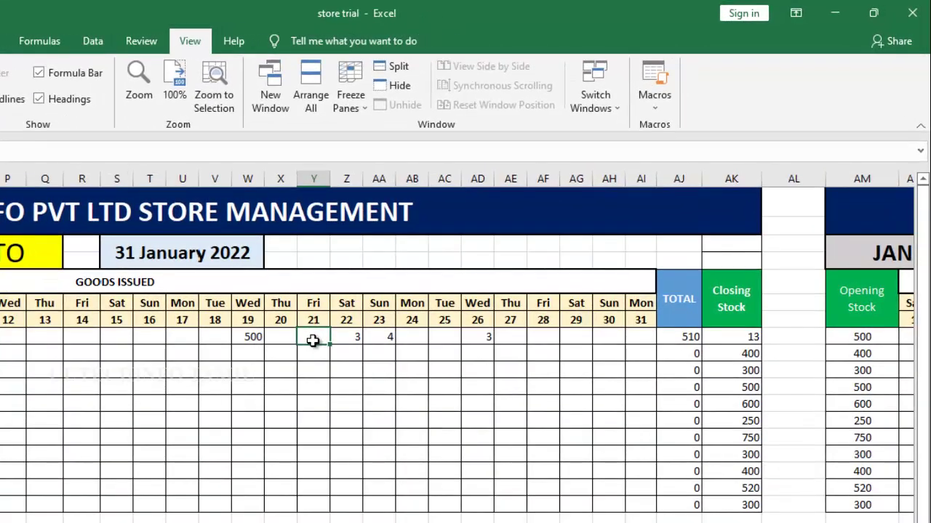
{"action": "type", "text": "5"}
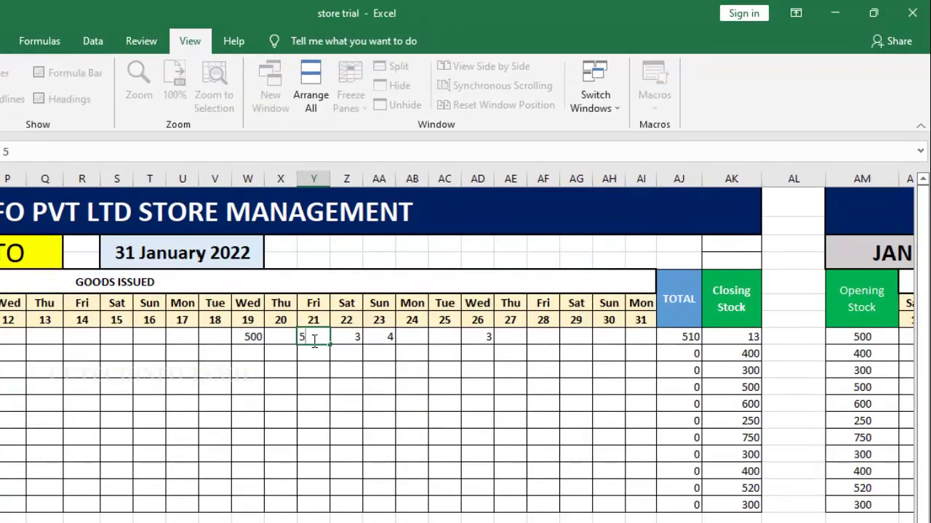
{"action": "key", "text": "Return"}
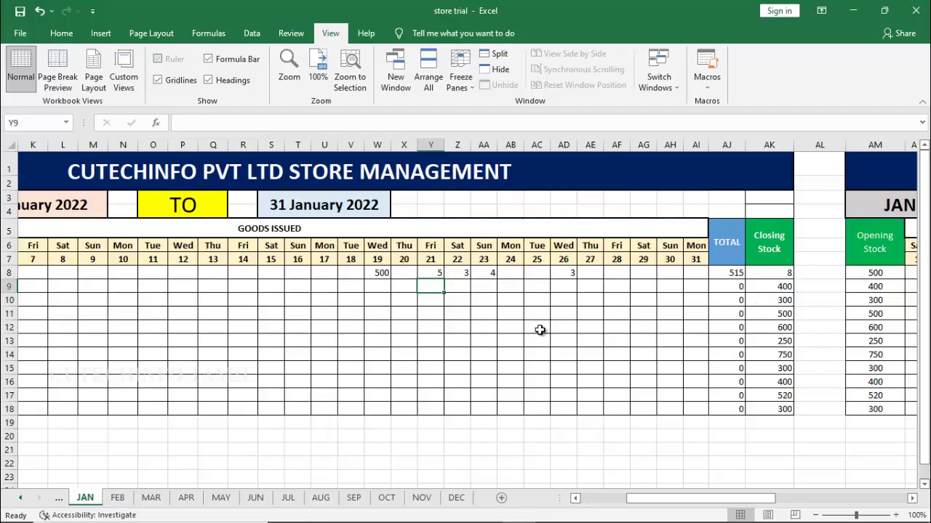
Check on the FEB sheet that opening stock in AM8 links to JAN closing stock.
{"action": "left_click", "coordinate": [118, 498]}
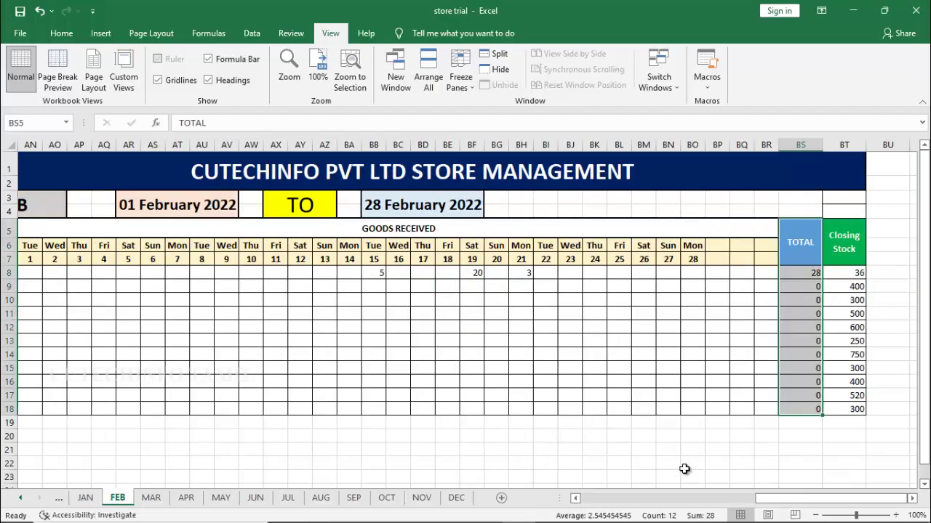
{"action": "left_click_drag", "start_coordinate": [786, 502], "coordinate": [698, 511]}
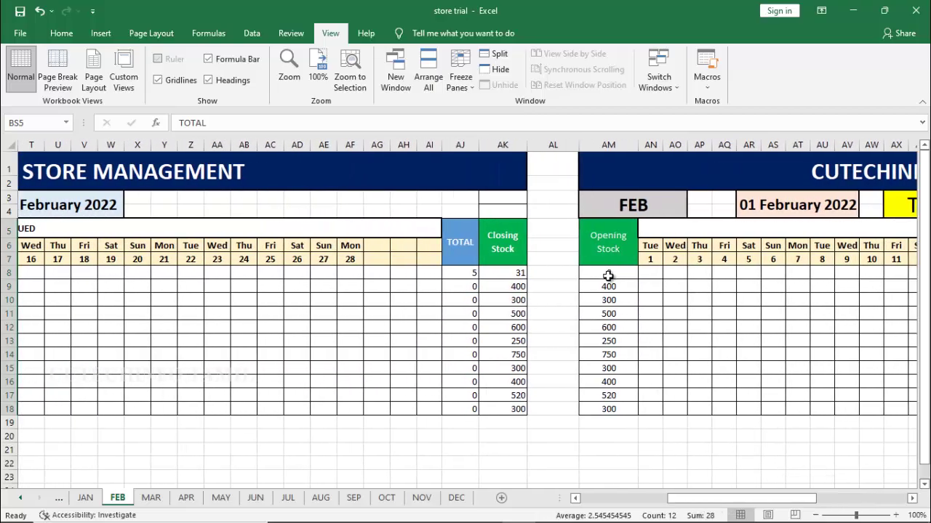
{"action": "left_click", "coordinate": [608, 274]}
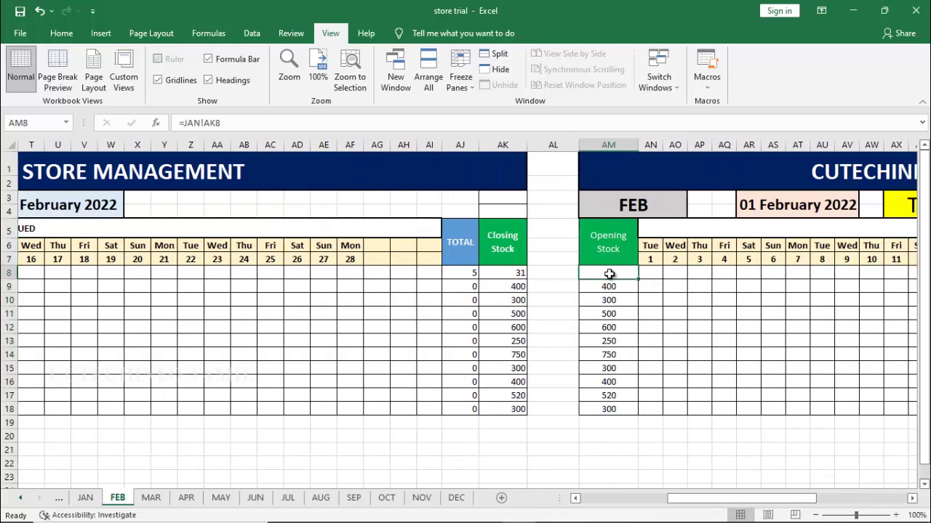
{"action": "left_click_drag", "start_coordinate": [716, 503], "coordinate": [654, 501]}
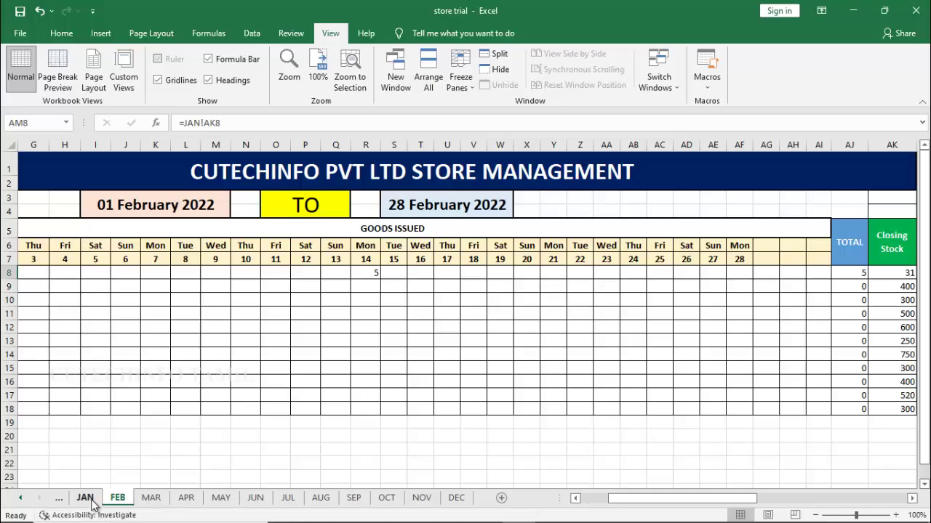
Go back through the JAN and HOME sheets, then open the MAR sheet.
{"action": "left_click", "coordinate": [85, 499]}
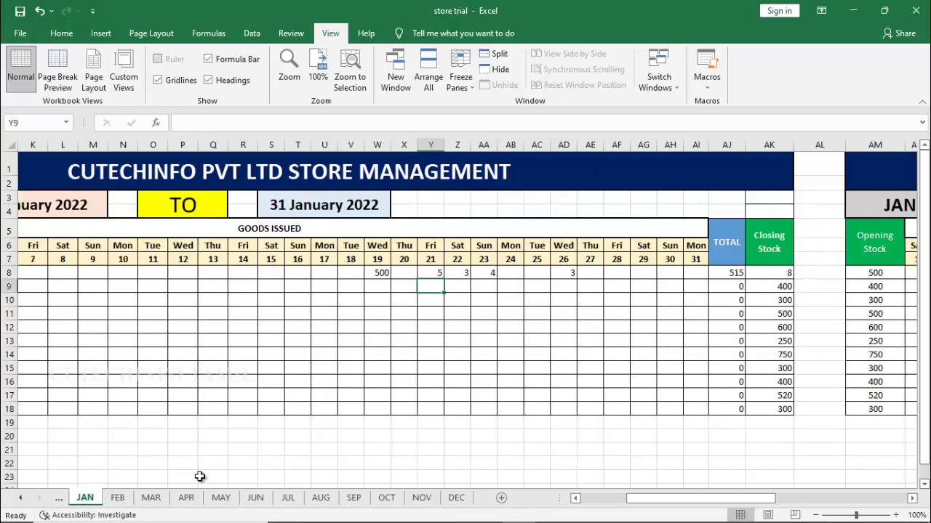
{"action": "left_click", "coordinate": [60, 502]}
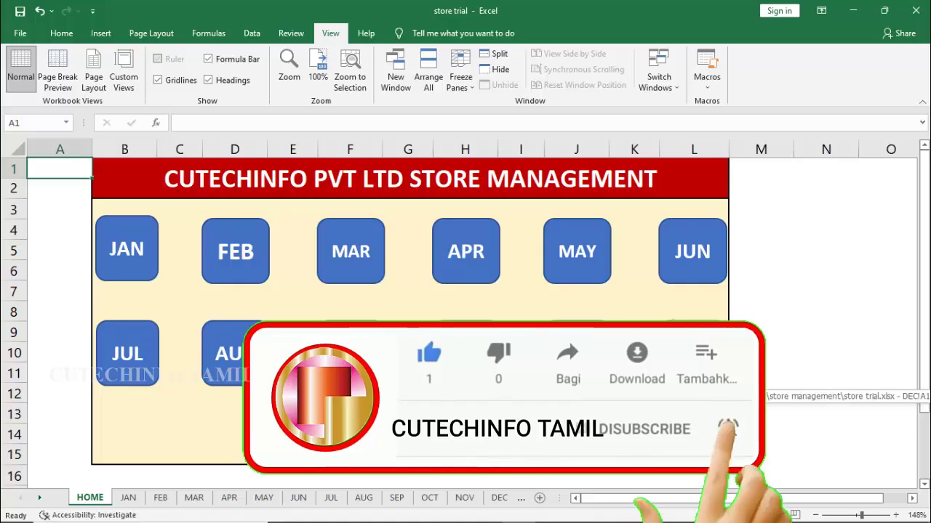
{"action": "left_click", "coordinate": [368, 256]}
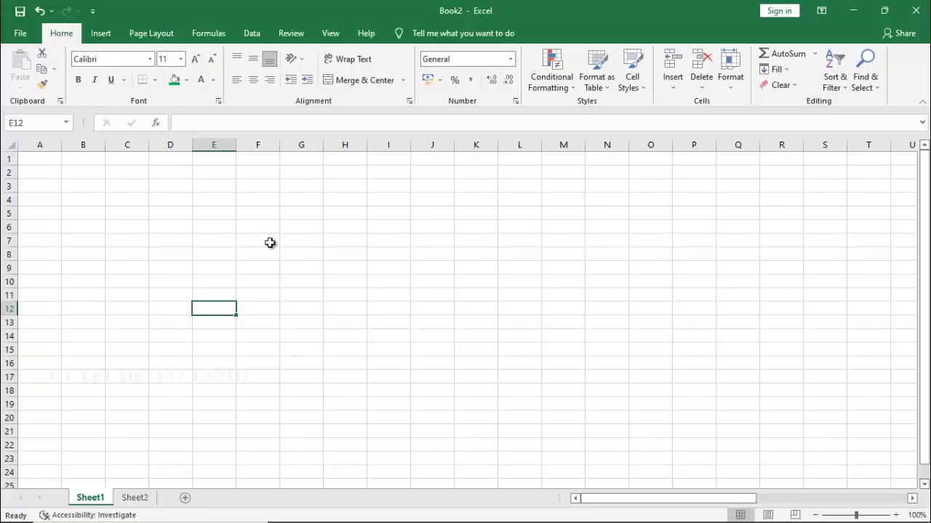
{"action": "left_click", "coordinate": [343, 340]}
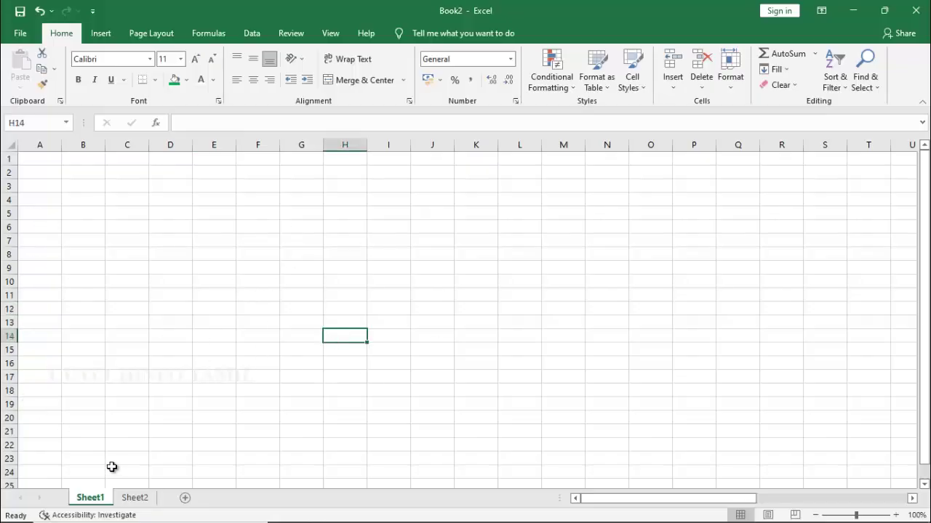
{"action": "left_click", "coordinate": [262, 224]}
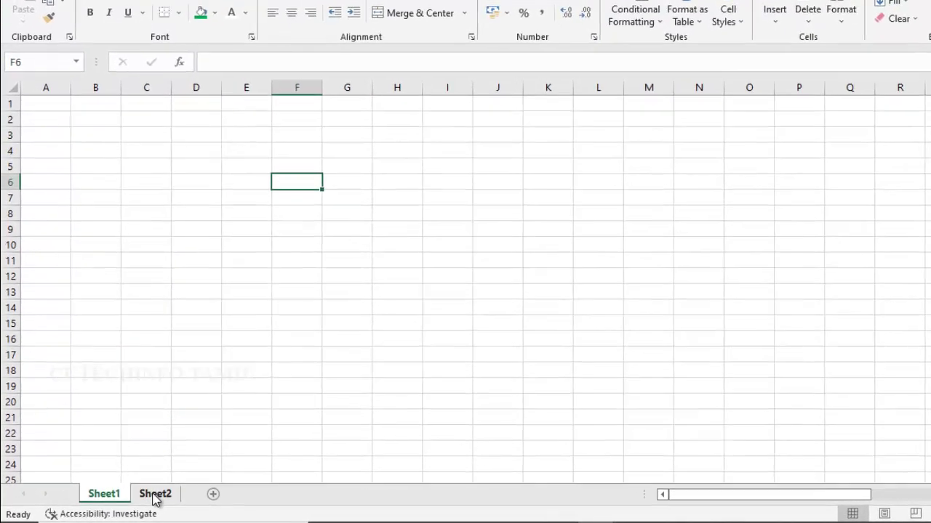
{"action": "left_click", "coordinate": [154, 496]}
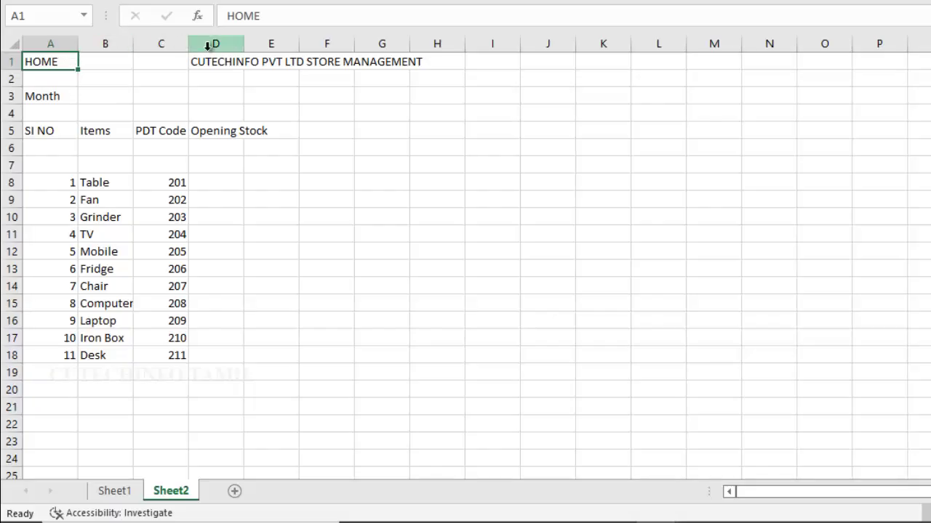
{"action": "left_click", "coordinate": [228, 63]}
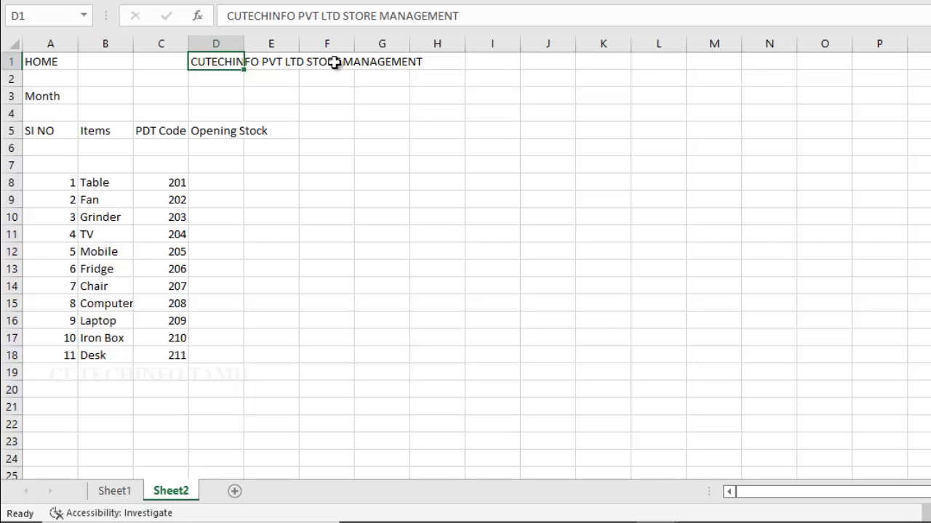
{"action": "left_click", "coordinate": [53, 103]}
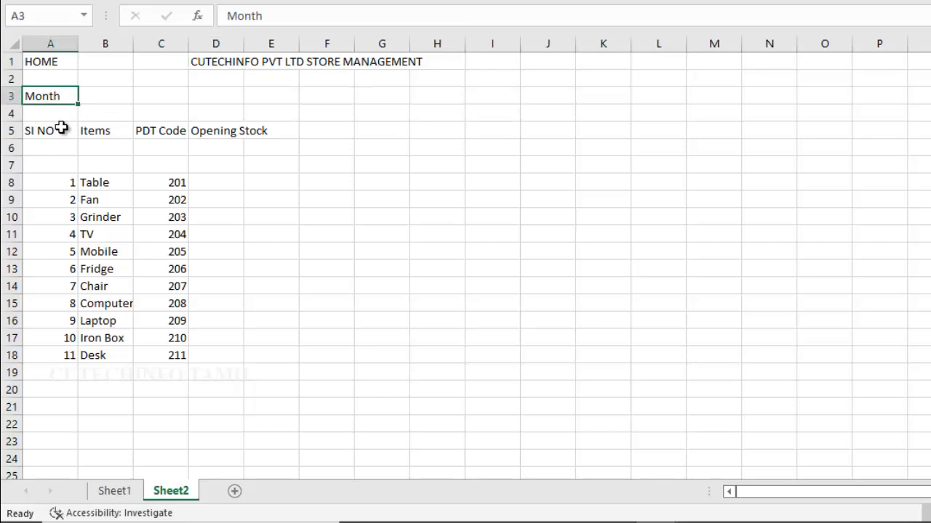
{"action": "left_click", "coordinate": [51, 132]}
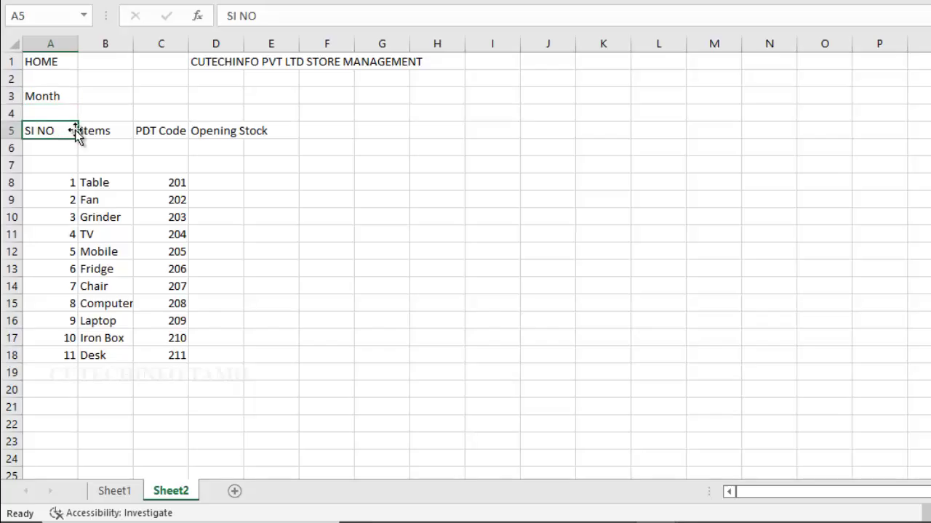
{"action": "left_click", "coordinate": [112, 132]}
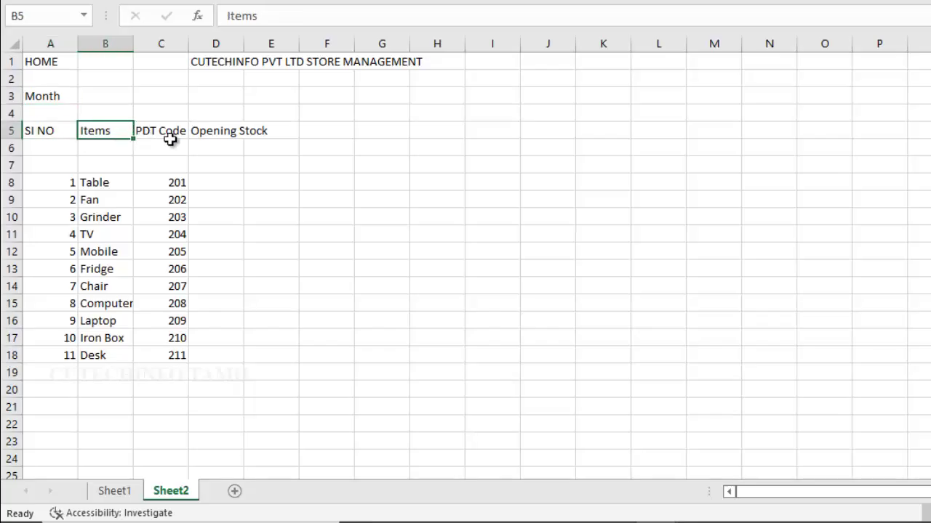
{"action": "left_click", "coordinate": [163, 132]}
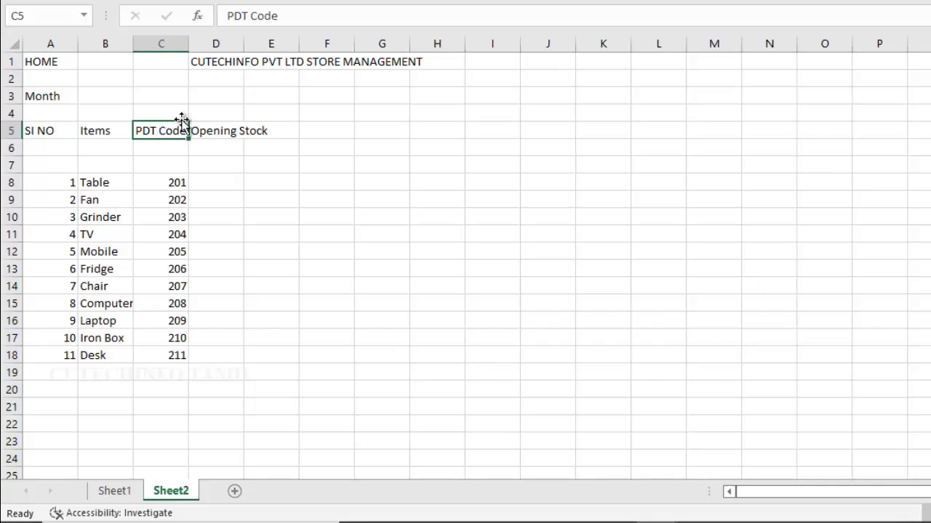
{"action": "left_click", "coordinate": [221, 133]}
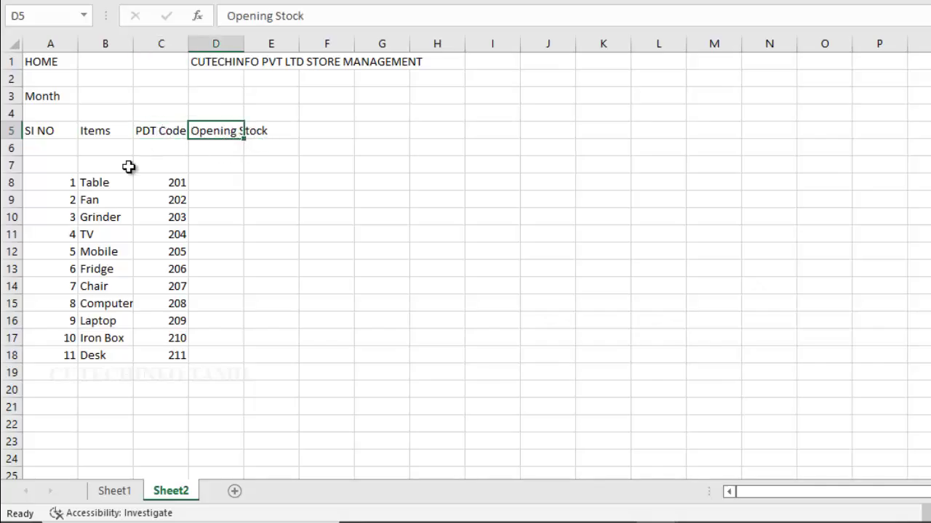
{"action": "left_click", "coordinate": [68, 181]}
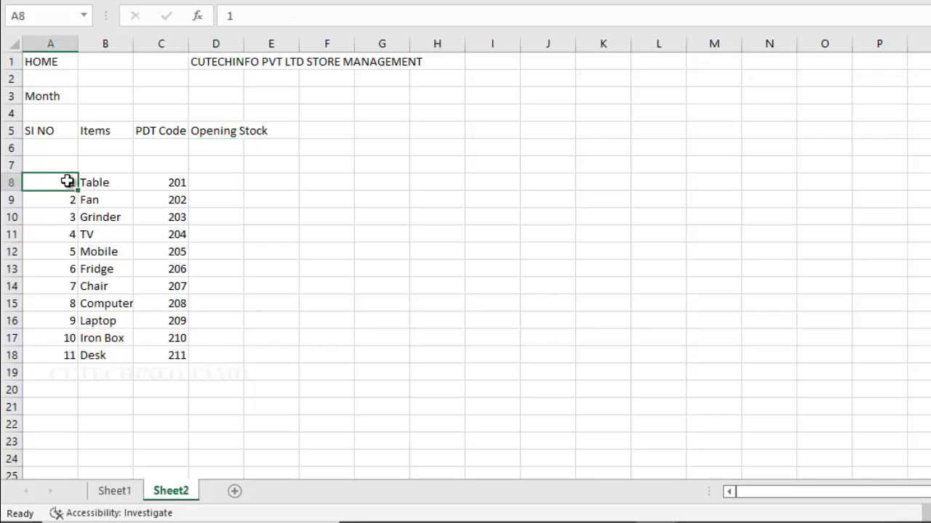
{"action": "left_click", "coordinate": [48, 359]}
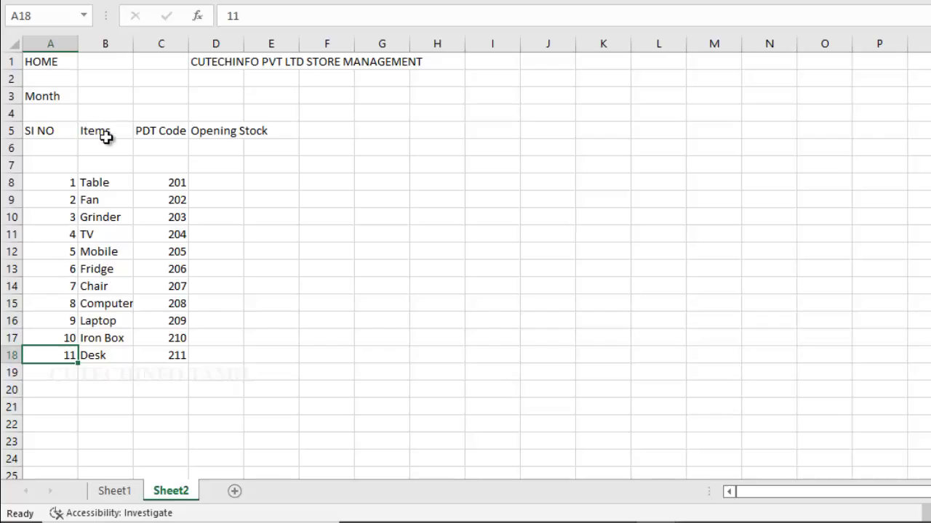
{"action": "left_click", "coordinate": [102, 187]}
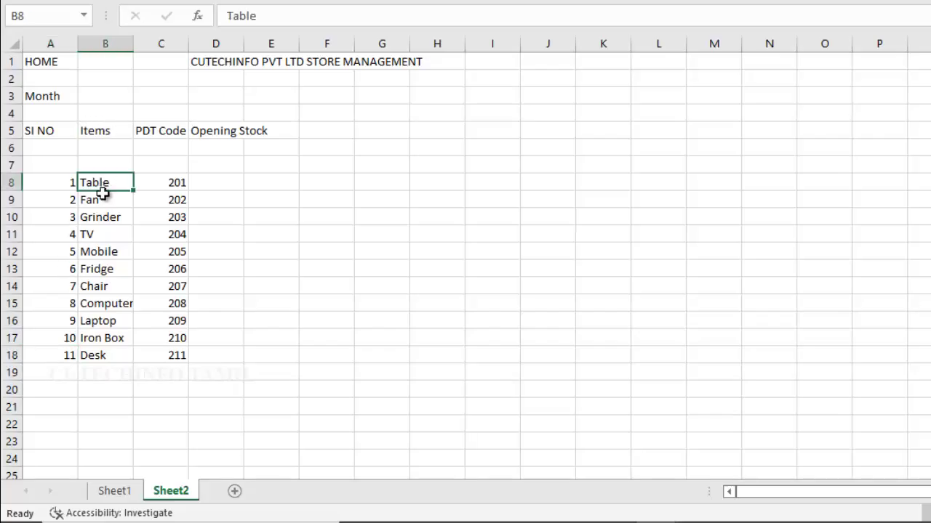
{"action": "left_click", "coordinate": [106, 355]}
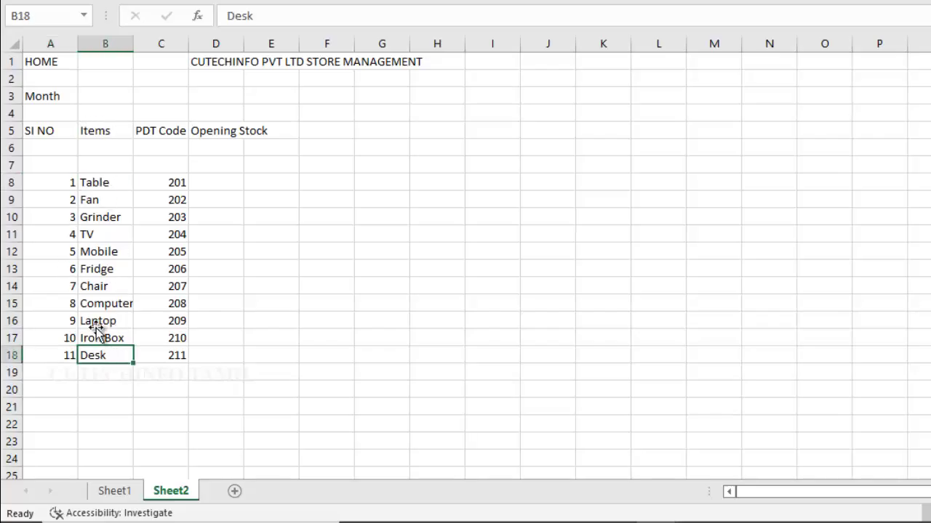
{"action": "left_click", "coordinate": [176, 183]}
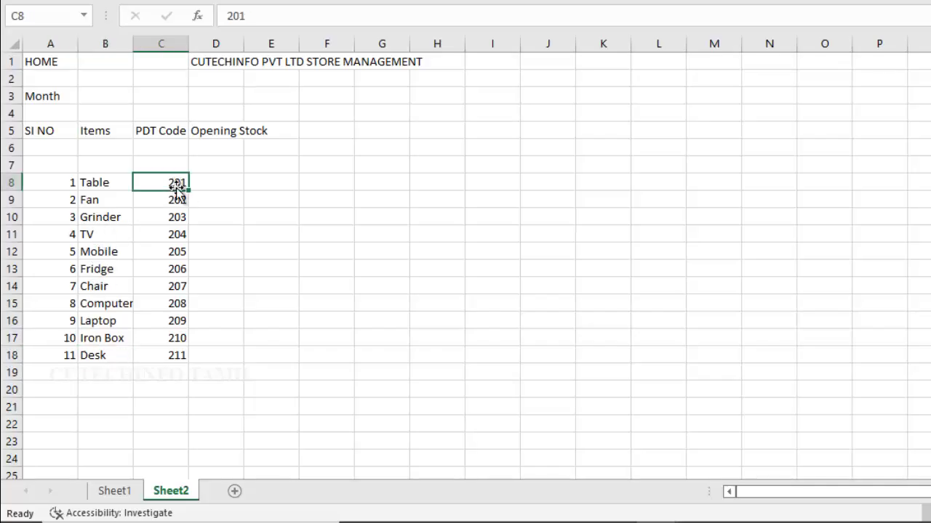
{"action": "left_click", "coordinate": [178, 356]}
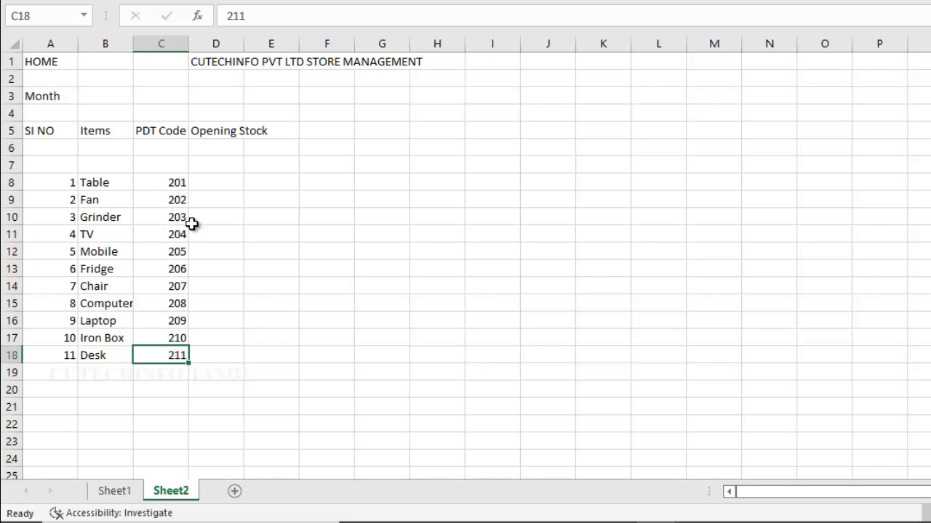
{"action": "left_click", "coordinate": [391, 185]}
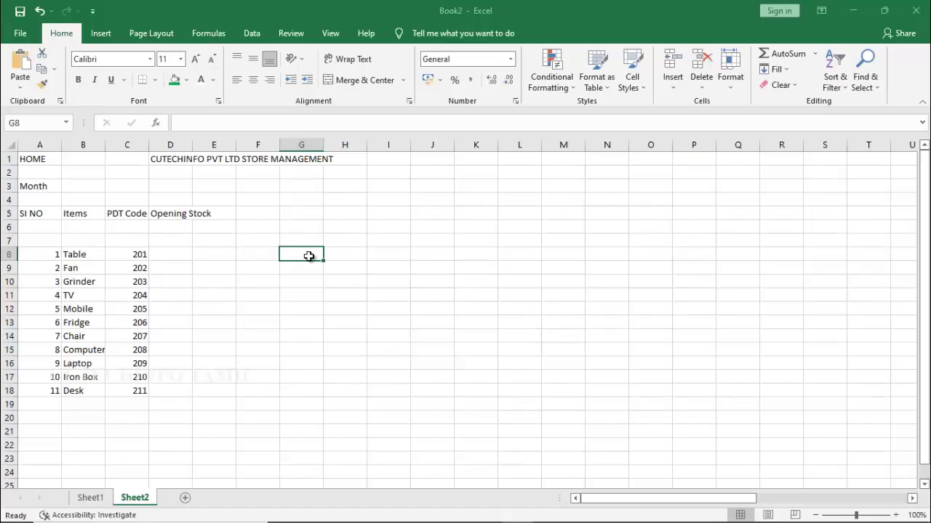
{"action": "left_click", "coordinate": [331, 213]}
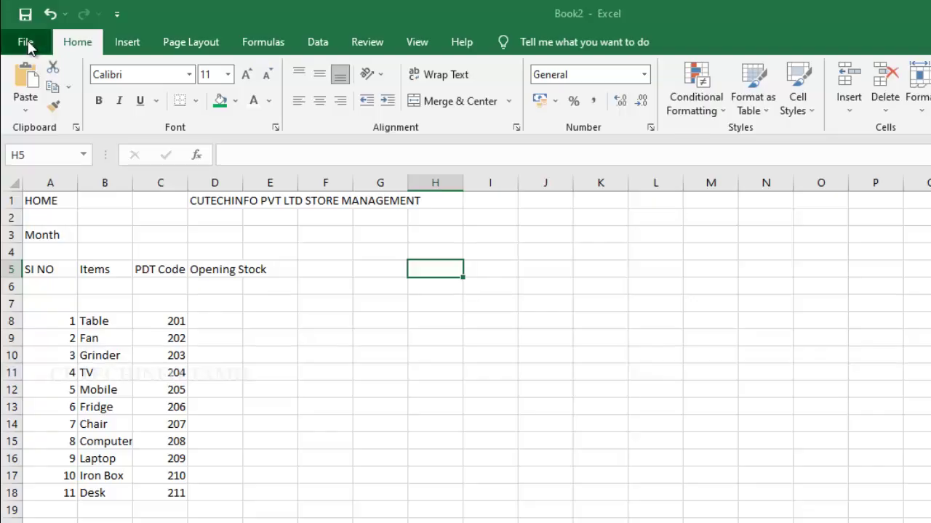
Save the workbook as 'store mgt' in the Desktop's store management folder.
{"action": "left_click", "coordinate": [28, 44]}
{"action": "left_click", "coordinate": [86, 265]}
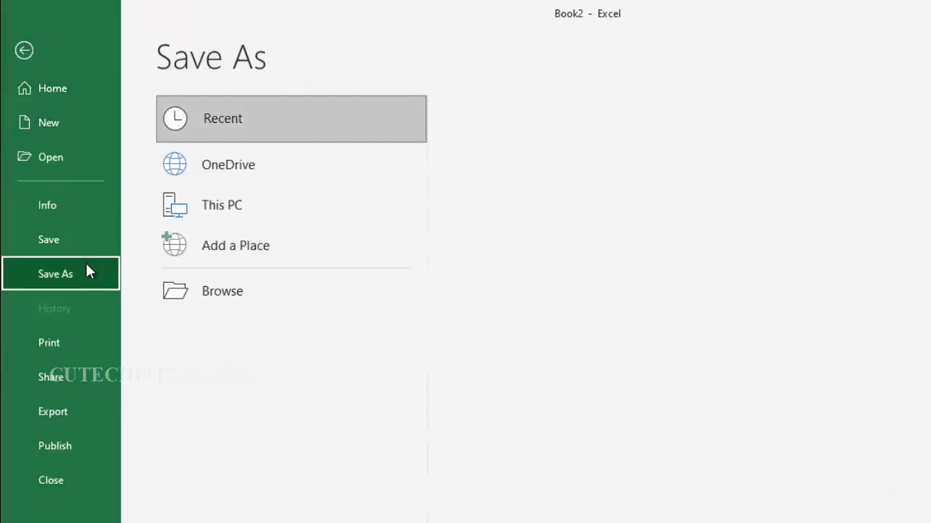
{"action": "left_click", "coordinate": [347, 280]}
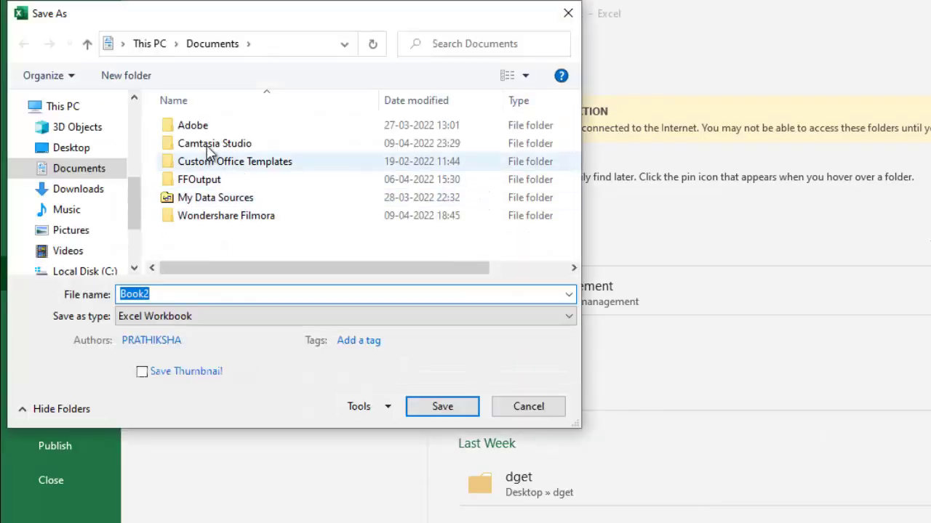
{"action": "left_click", "coordinate": [99, 149]}
{"action": "left_click", "coordinate": [358, 204]}
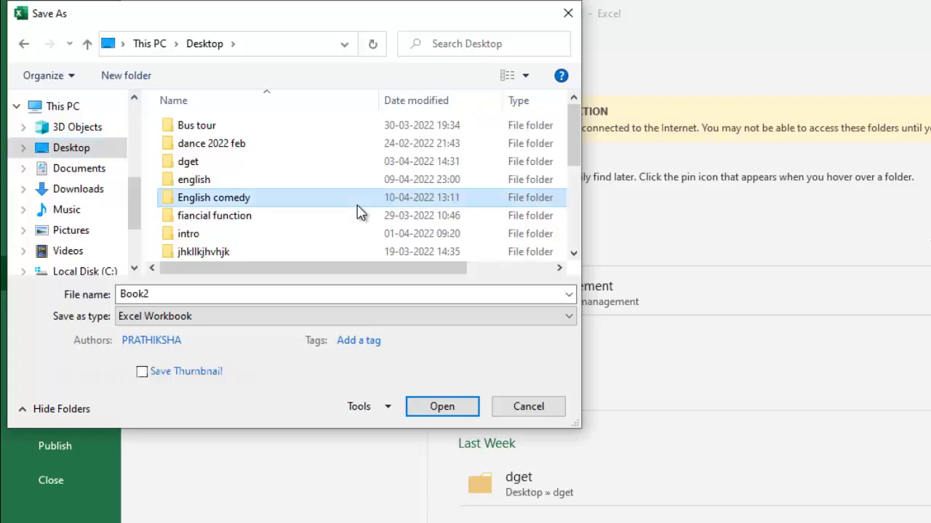
{"action": "key", "text": "s"}
{"action": "double_click", "coordinate": [328, 160]}
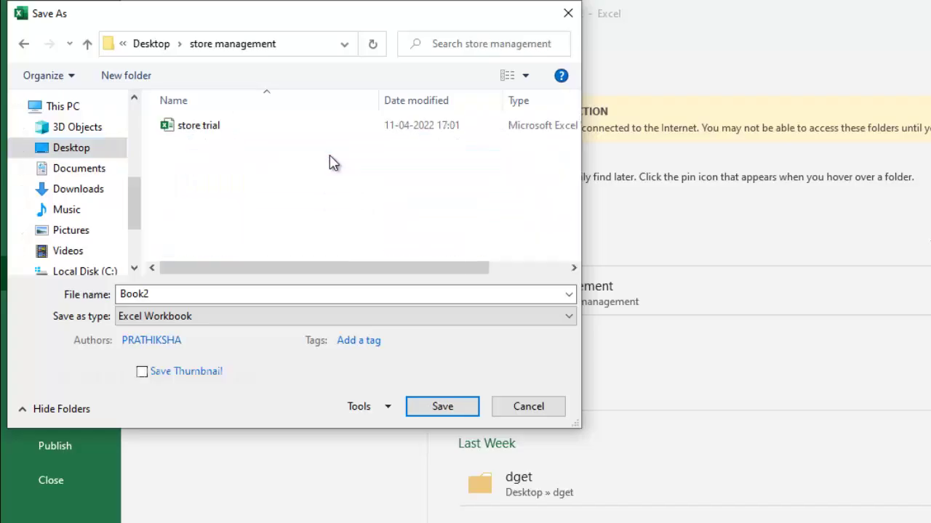
{"action": "double_click", "coordinate": [240, 295]}
{"action": "type", "text": "s"}
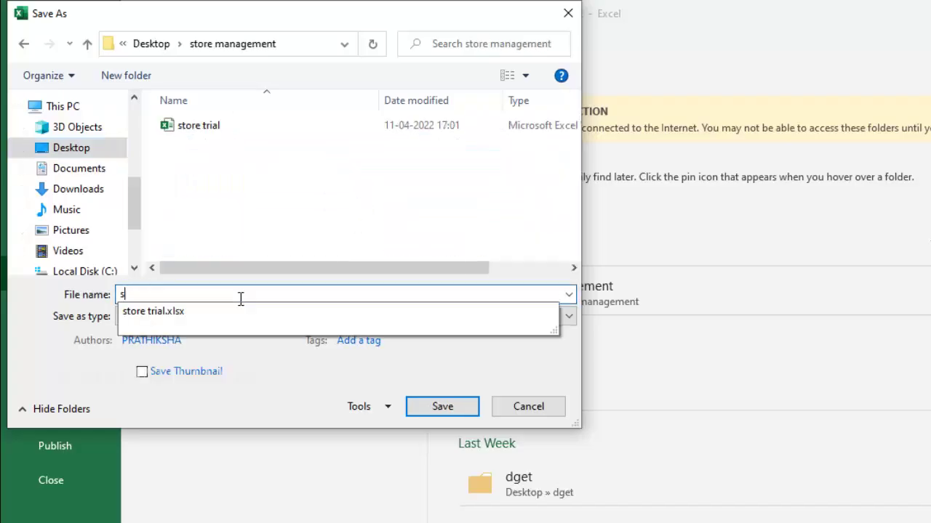
{"action": "type", "text": "tore managemen"}
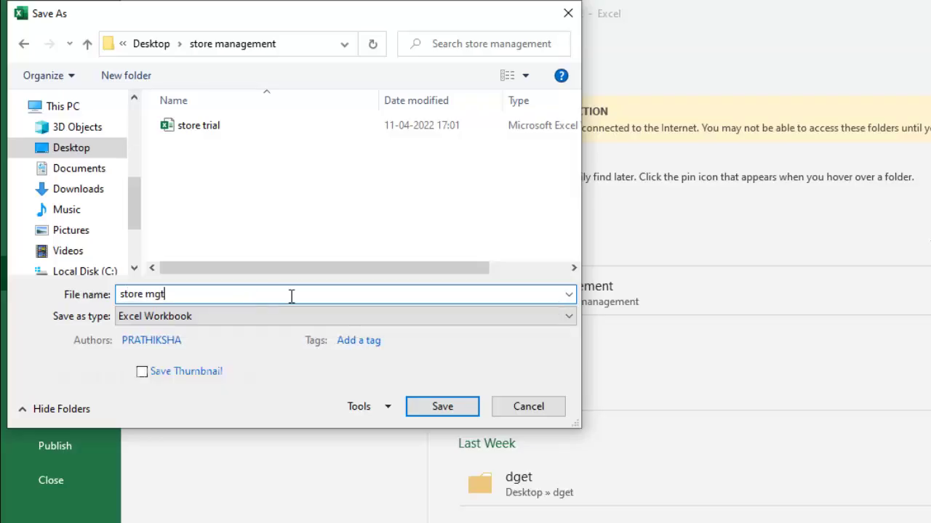
{"action": "type", "text": "t"}
{"action": "left_click", "coordinate": [433, 398]}
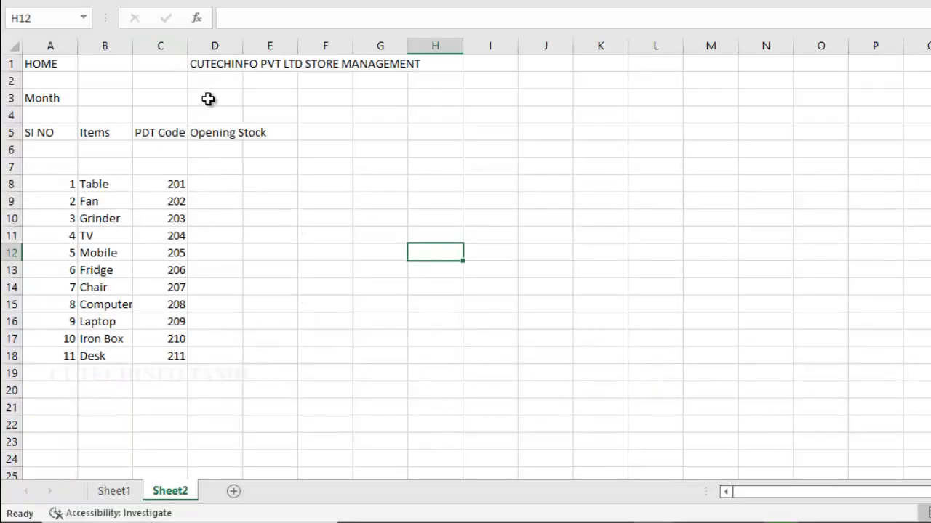
Begin the D3 formula with =MID(CELL("filename",C3).
{"action": "left_click", "coordinate": [215, 235]}
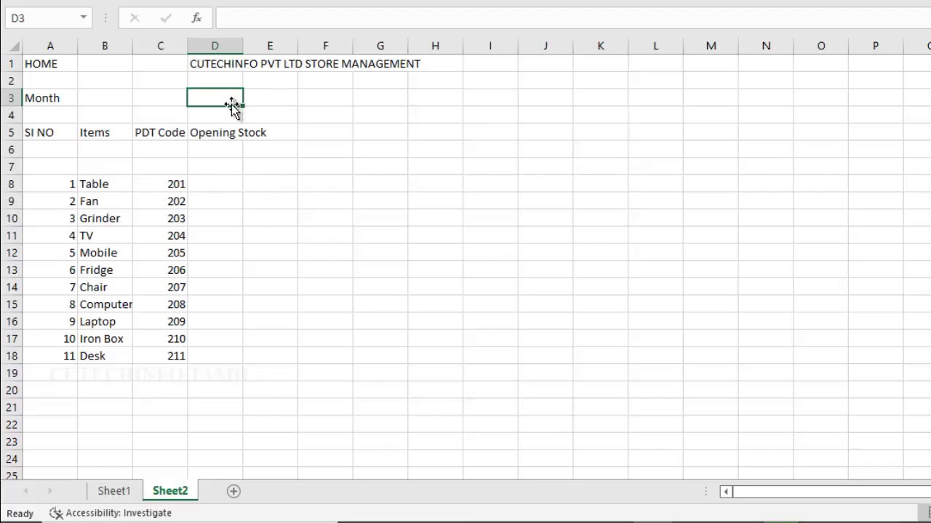
{"action": "type", "text": "="}
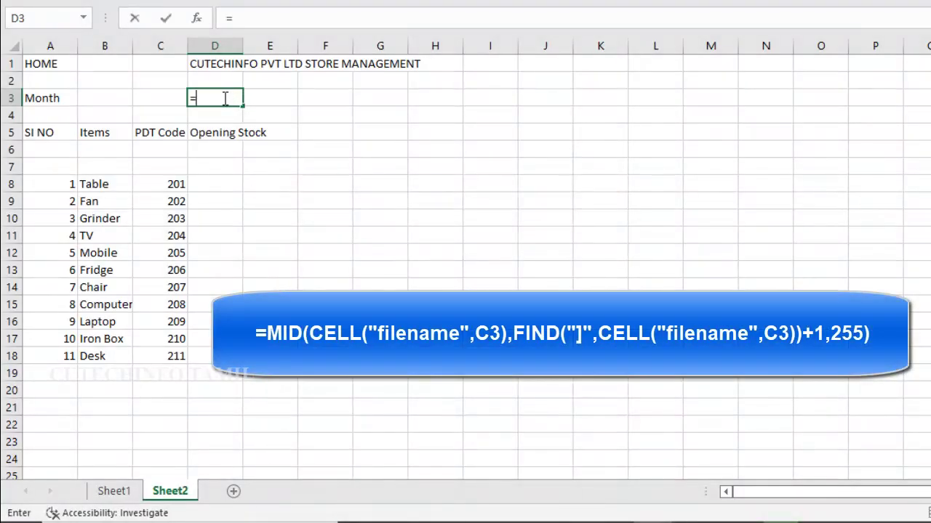
{"action": "type", "text": "mid"}
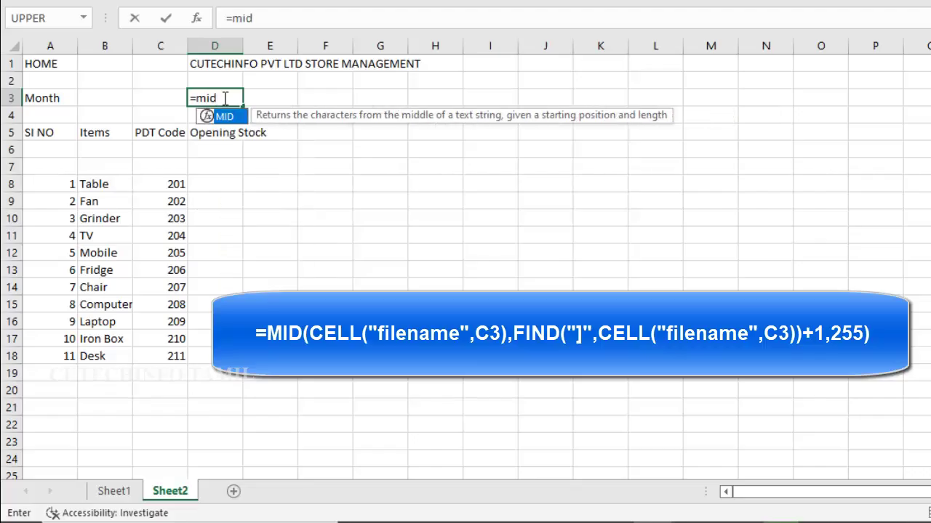
{"action": "key", "text": "Tab"}
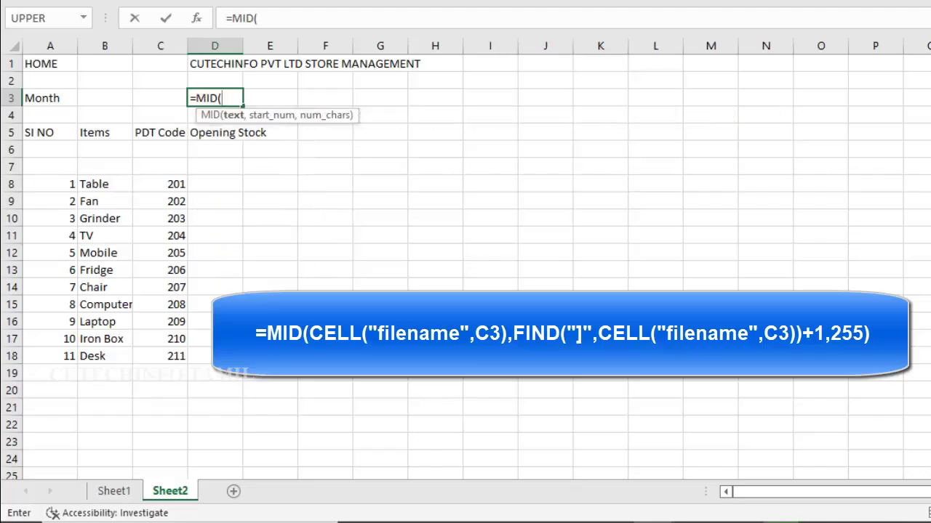
{"action": "type", "text": "cell"}
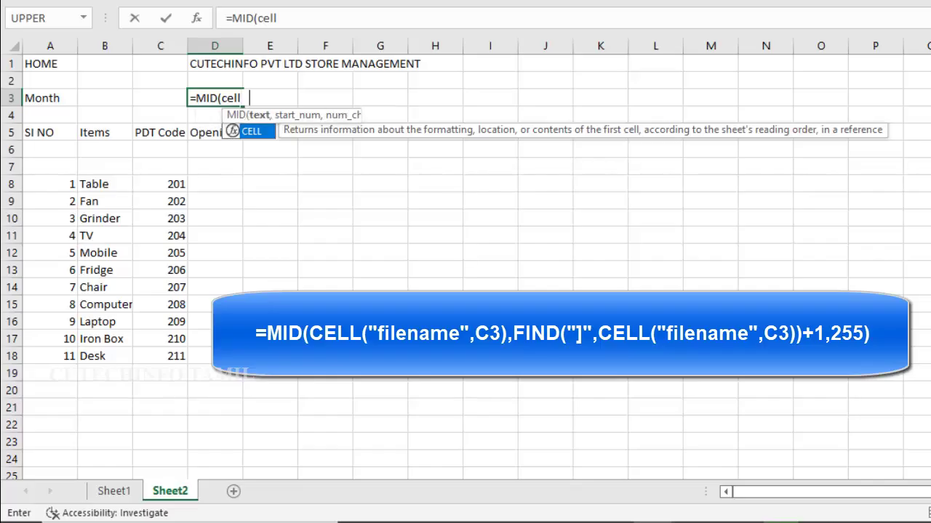
{"action": "key", "text": "Tab"}
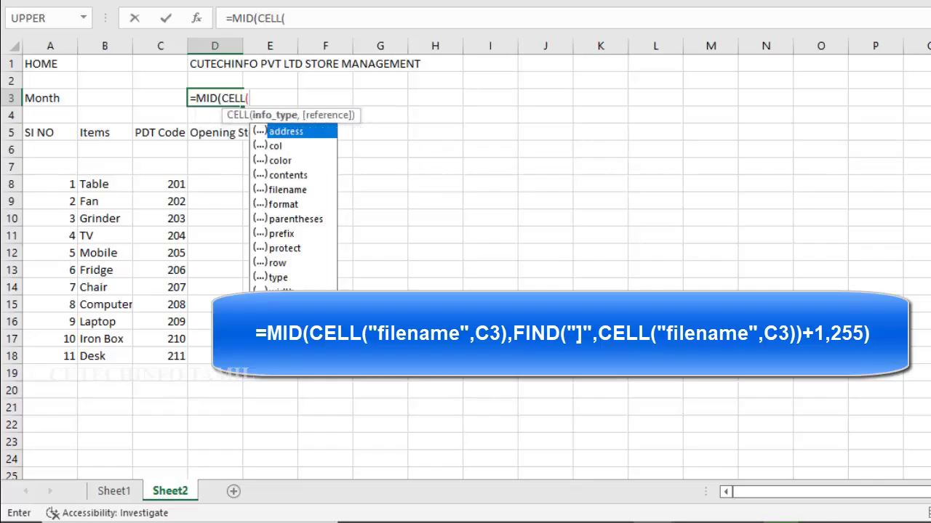
{"action": "left_click", "coordinate": [299, 192]}
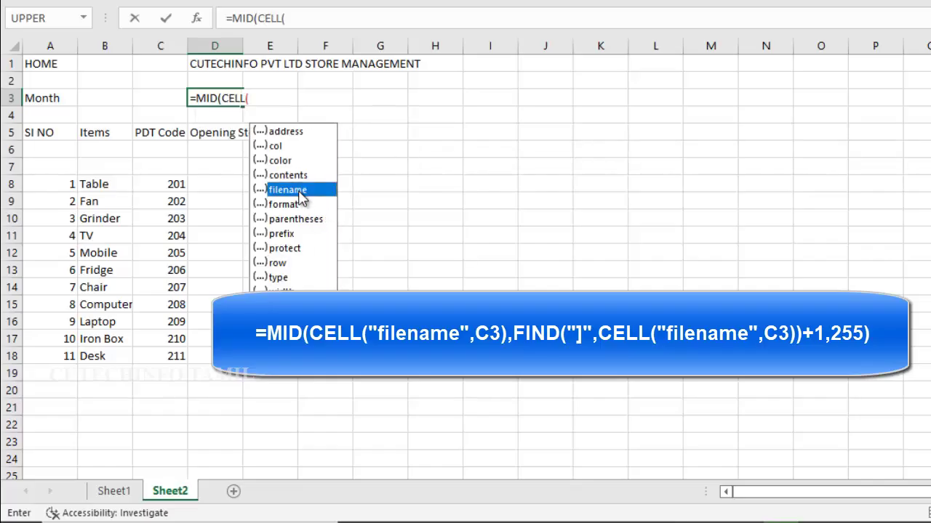
{"action": "double_click", "coordinate": [299, 191]}
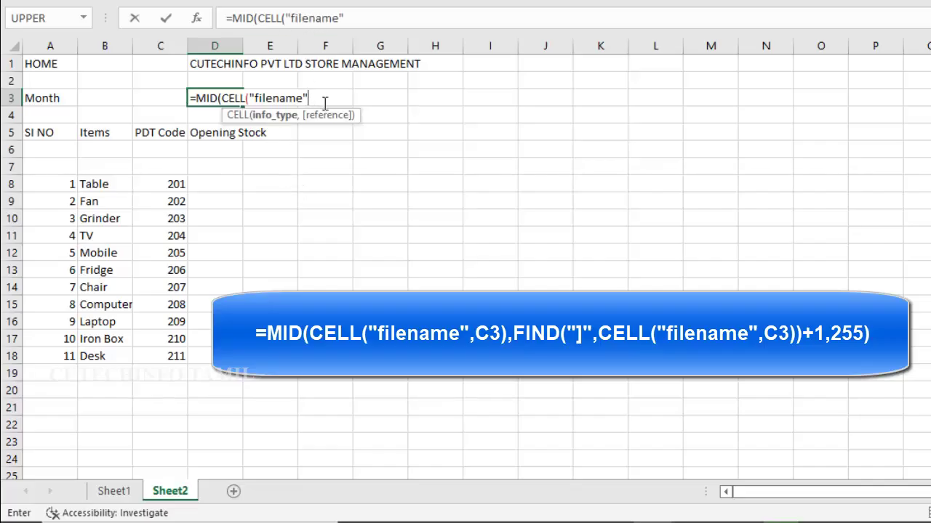
{"action": "type", "text": ","}
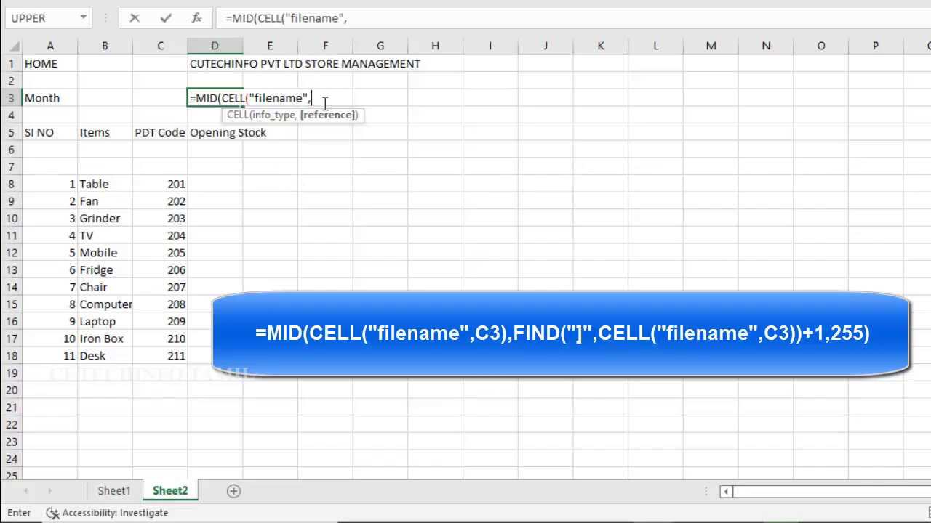
{"action": "left_click", "coordinate": [163, 98]}
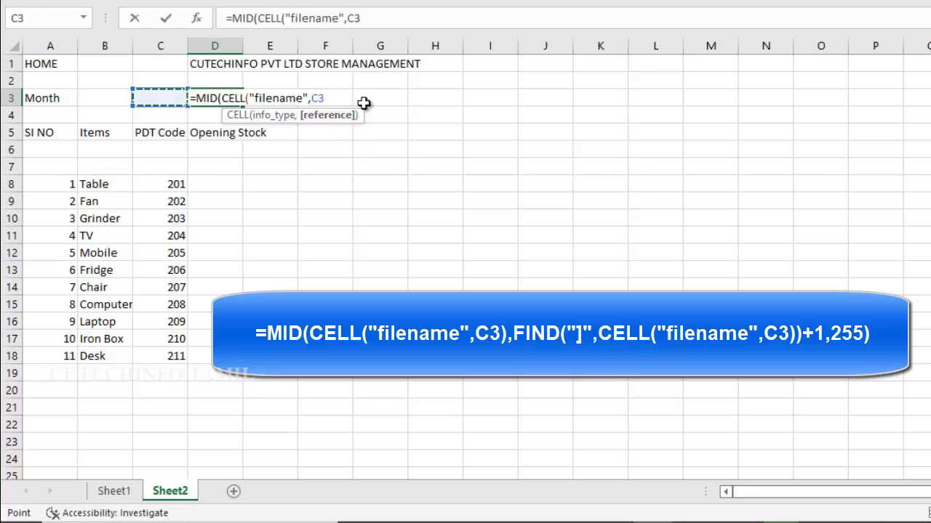
Finish it with FIND("]",CELL("filename",C3))+1,255 and commit, displaying Sheet2.
{"action": "type", "text": ")"}
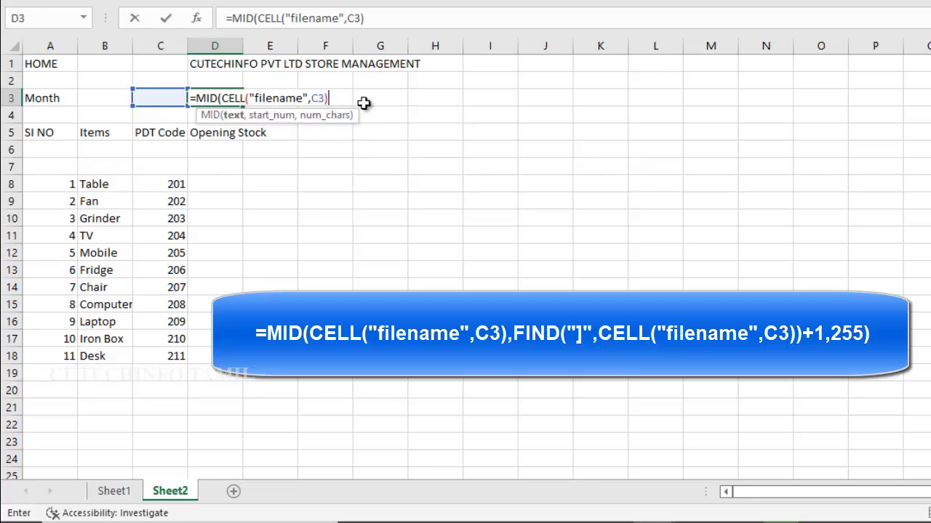
{"action": "type", "text": ",find"}
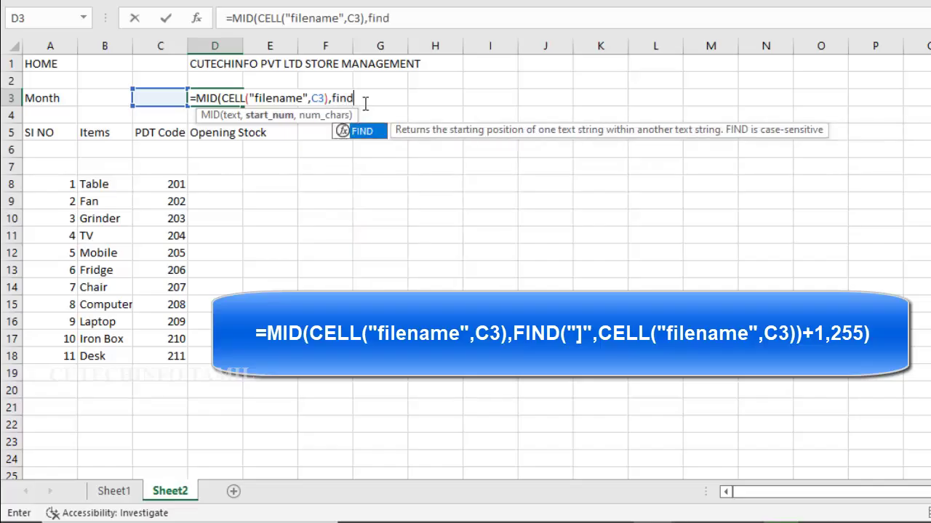
{"action": "key", "text": "Tab"}
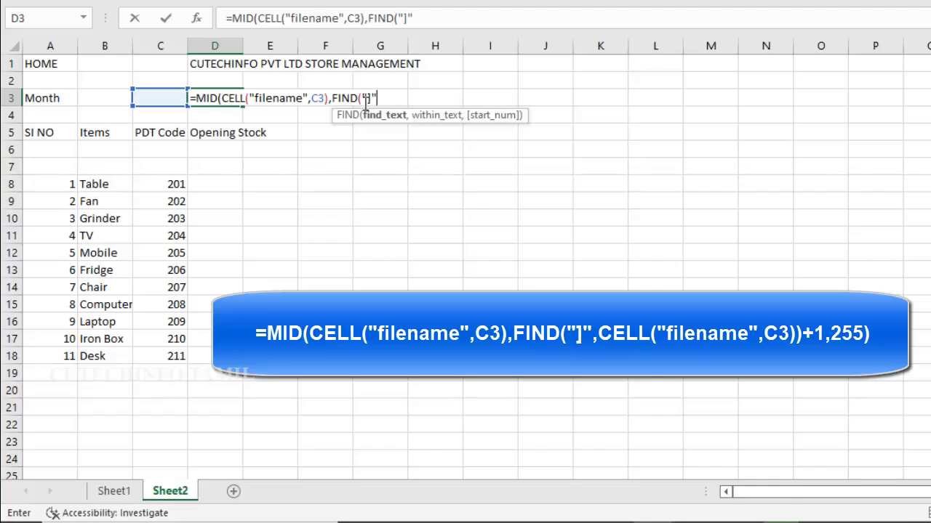
{"action": "type", "text": ","}
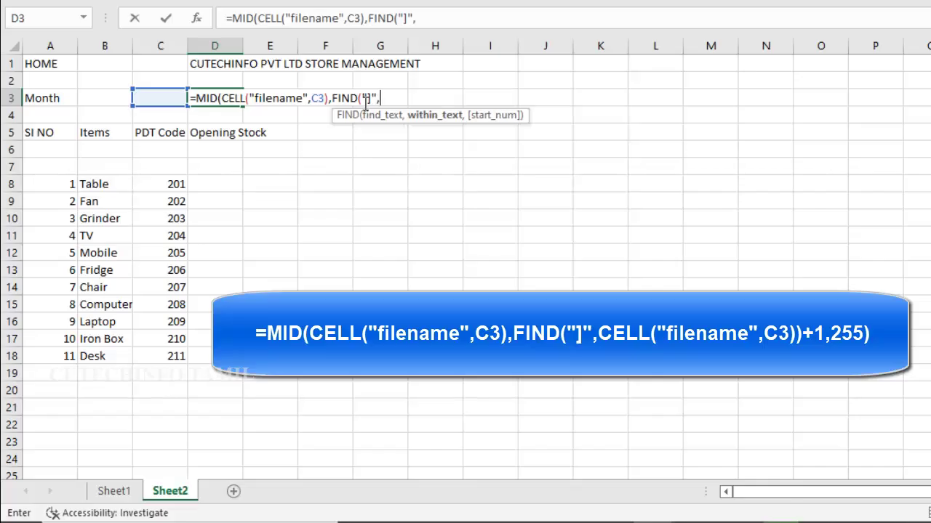
{"action": "type", "text": "cell"}
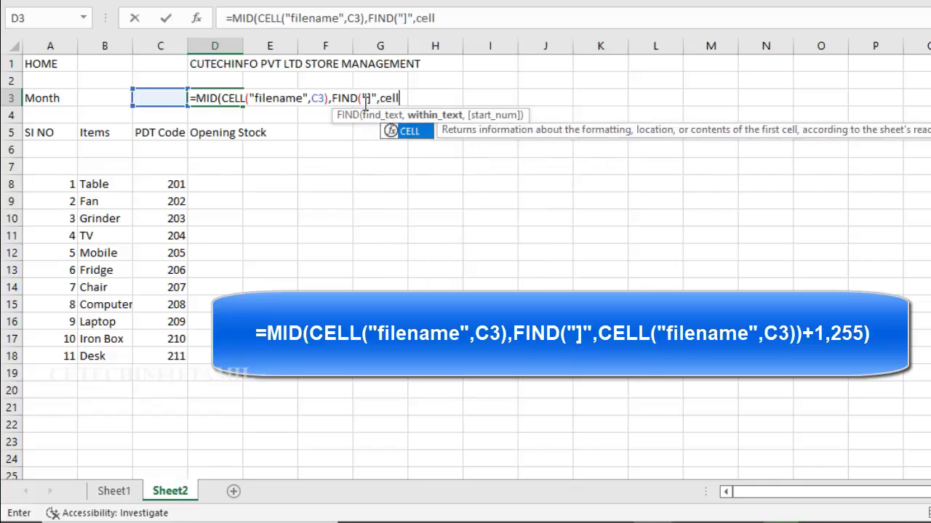
{"action": "key", "text": "Tab"}
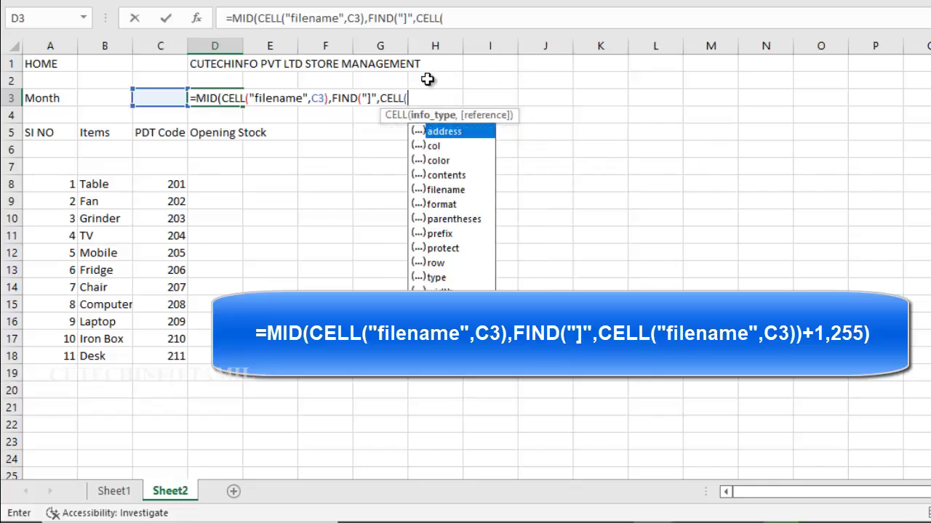
{"action": "double_click", "coordinate": [441, 190]}
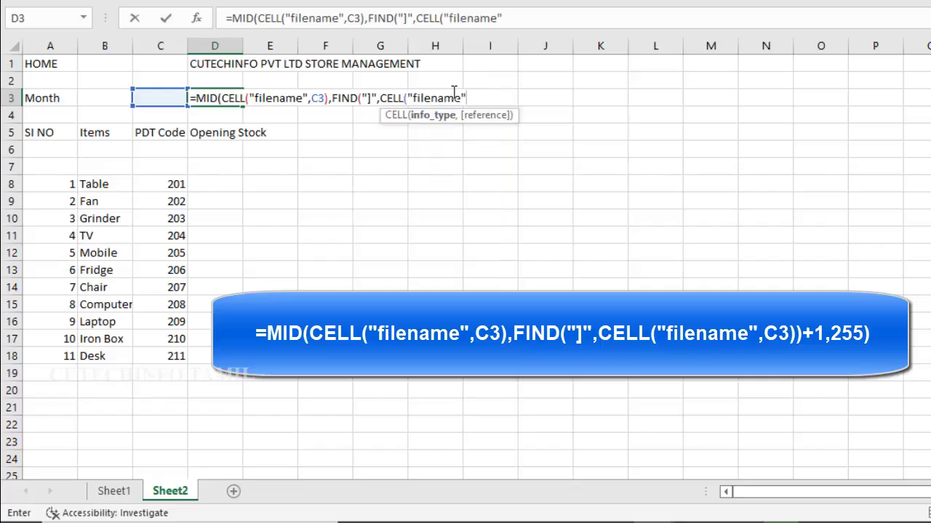
{"action": "type", "text": ","}
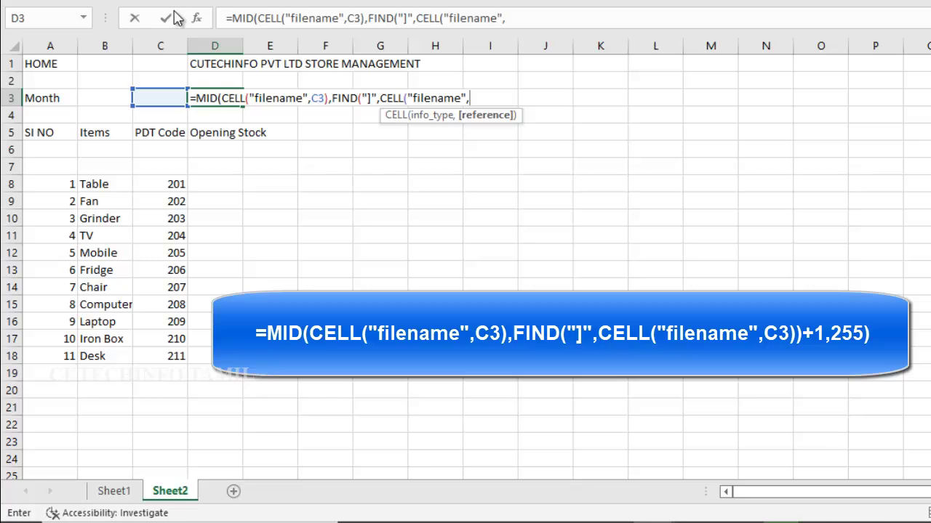
{"action": "left_click", "coordinate": [165, 96]}
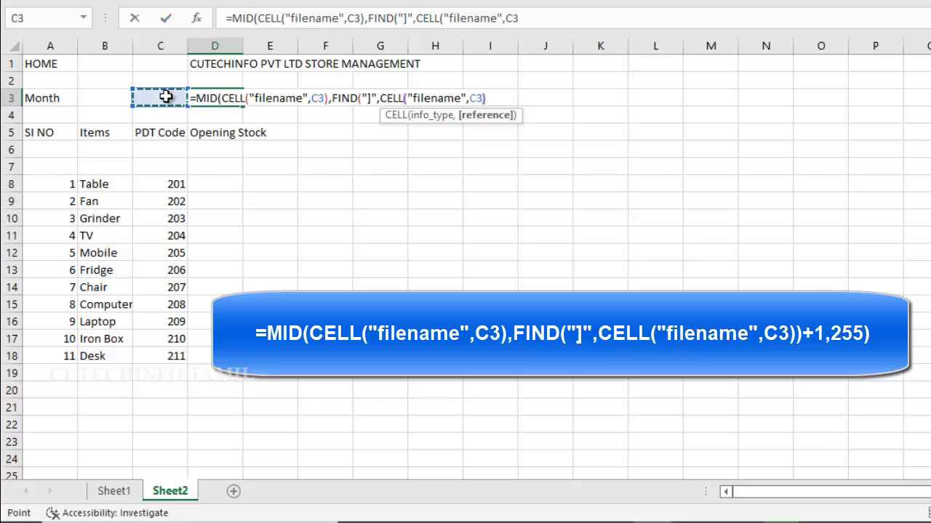
{"action": "type", "text": "))+1"}
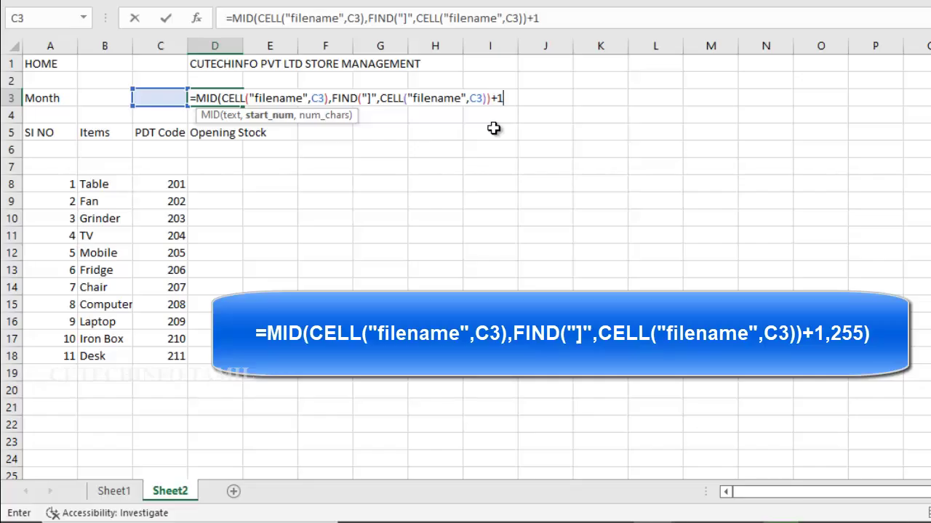
{"action": "type", "text": ",255"}
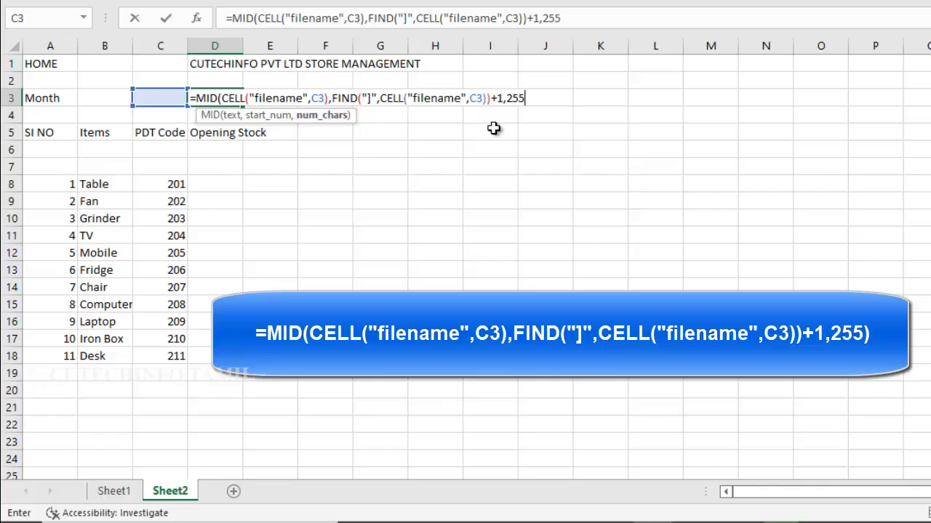
{"action": "type", "text": ")"}
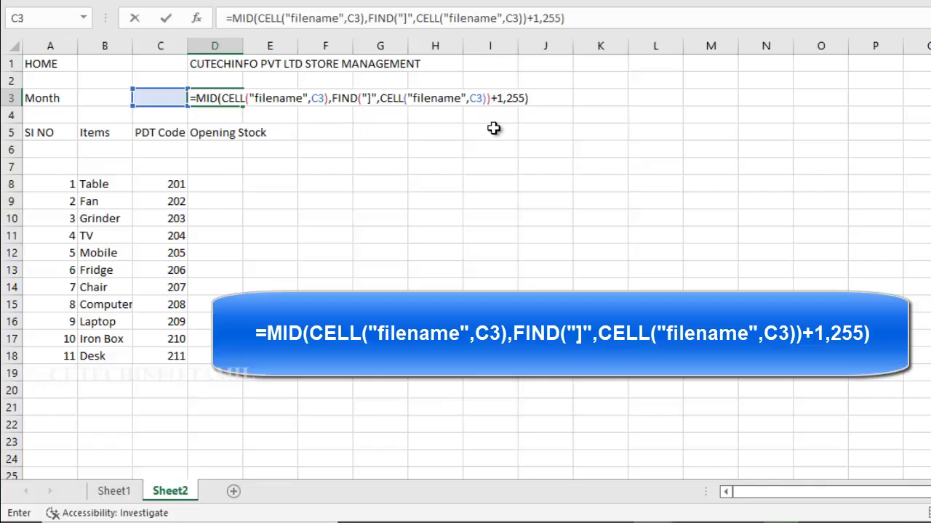
{"action": "key", "text": "Return"}
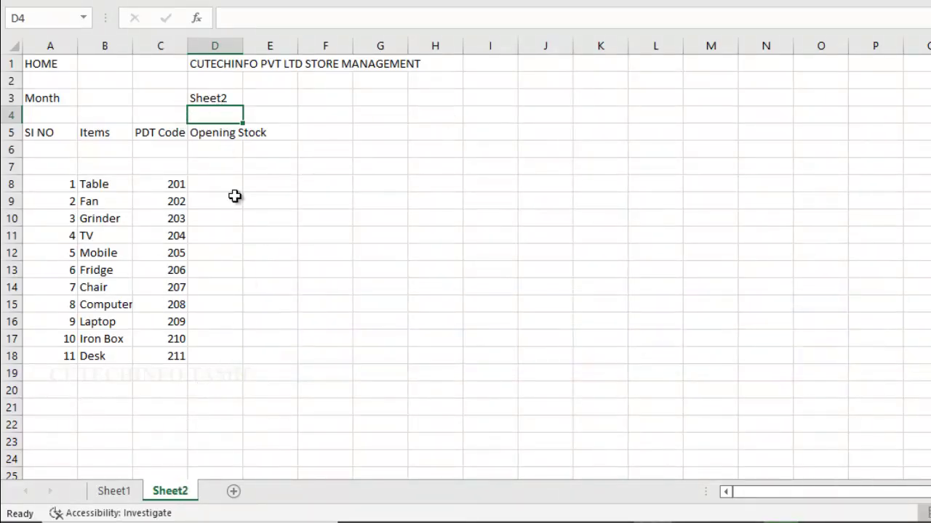
Rename the Sheet2 tab to JAN and confirm D3 now shows JAN.
{"action": "left_click", "coordinate": [261, 291]}
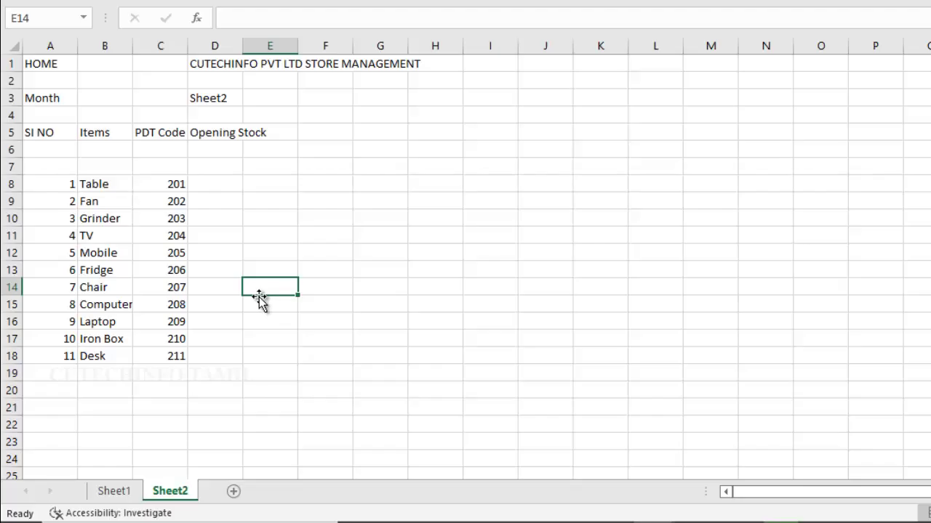
{"action": "double_click", "coordinate": [178, 488]}
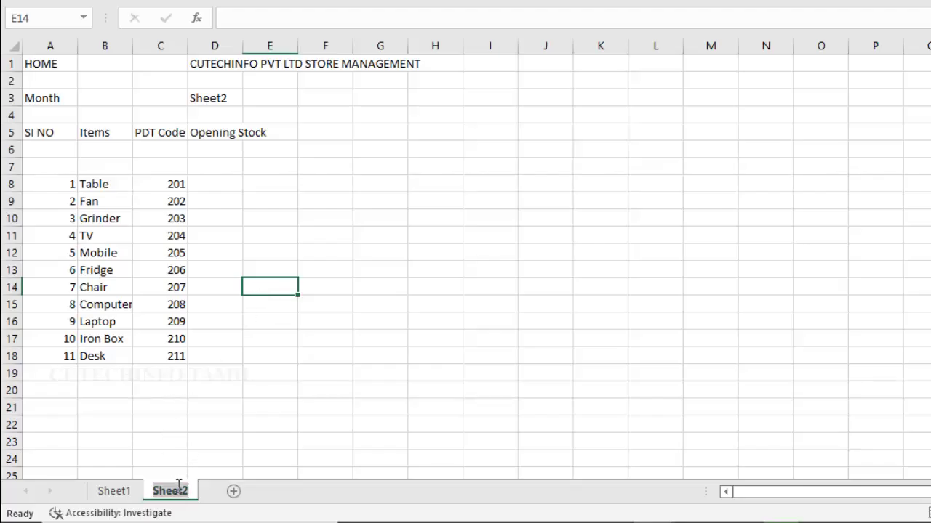
{"action": "type", "text": "JAN"}
{"action": "key", "text": "Return"}
{"action": "left_click", "coordinate": [198, 104]}
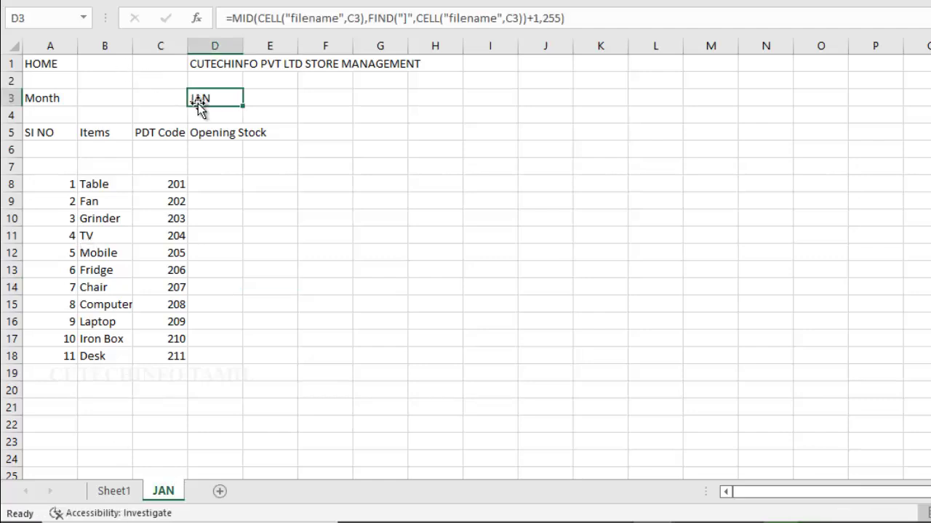
{"action": "left_click", "coordinate": [345, 251]}
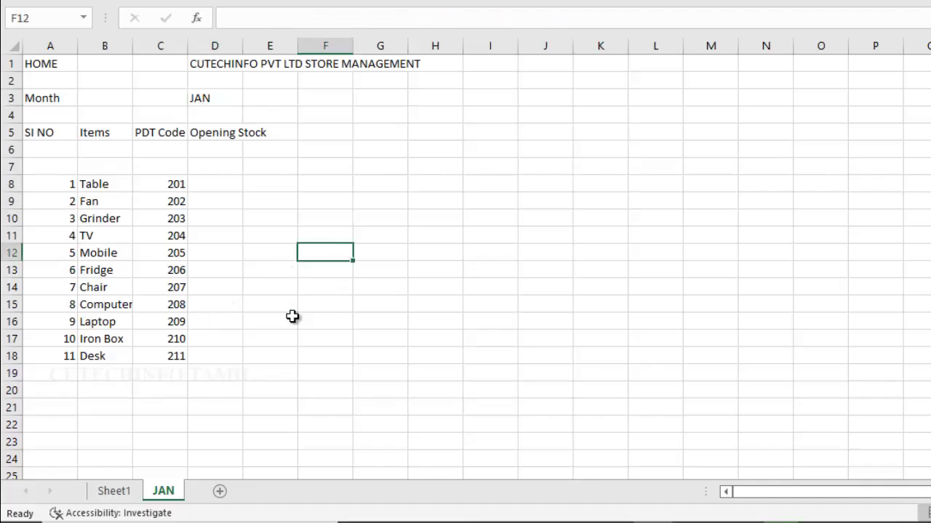
{"action": "left_click", "coordinate": [545, 235]}
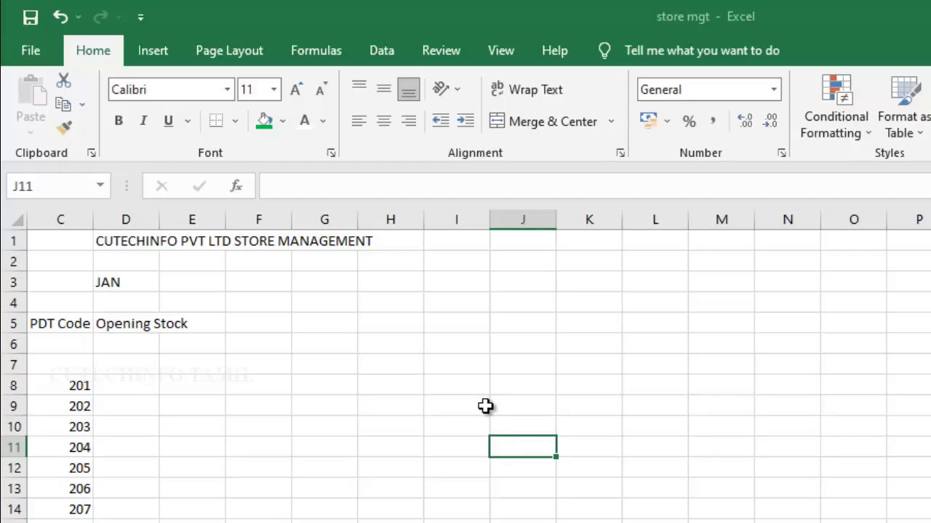
Enter =DATEVALUE("1"&D3) in I3, returning 44562.
{"action": "left_click", "coordinate": [463, 285]}
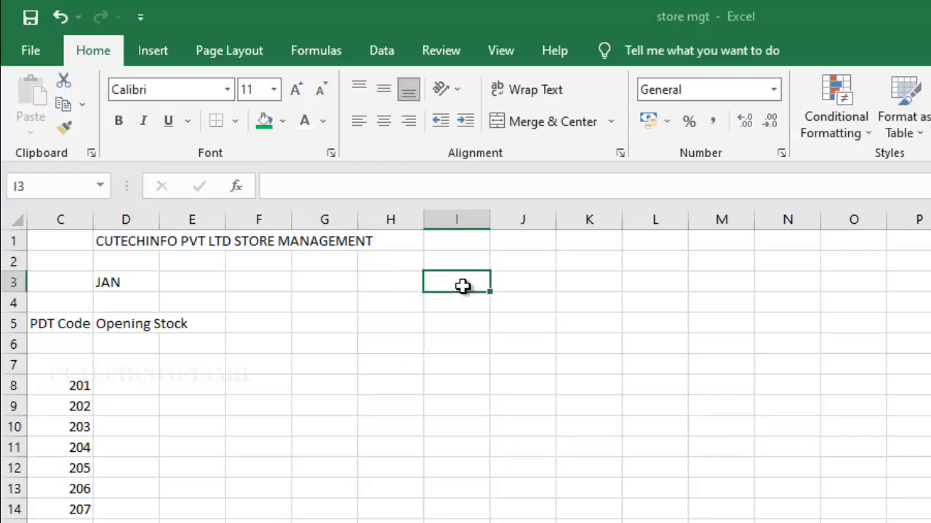
{"action": "type", "text": "=DAT"}
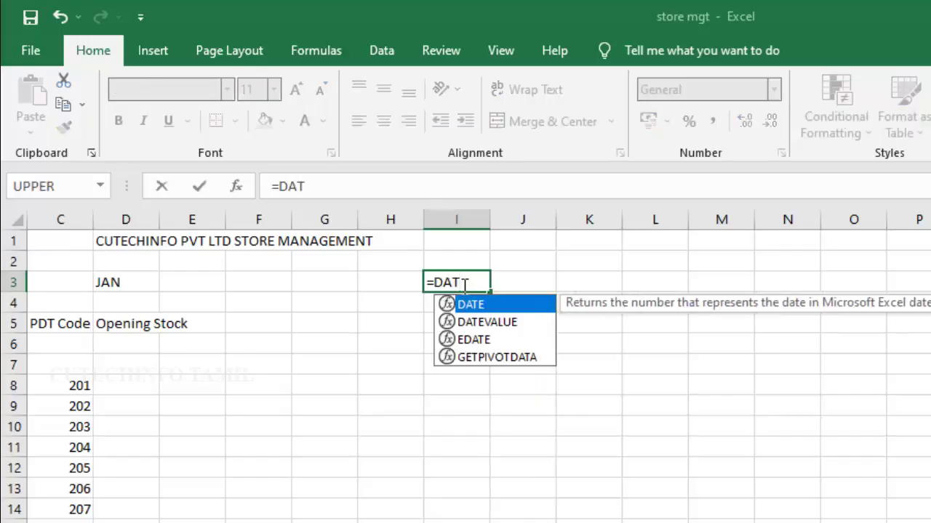
{"action": "key", "text": "Down"}
{"action": "key", "text": "Tab"}
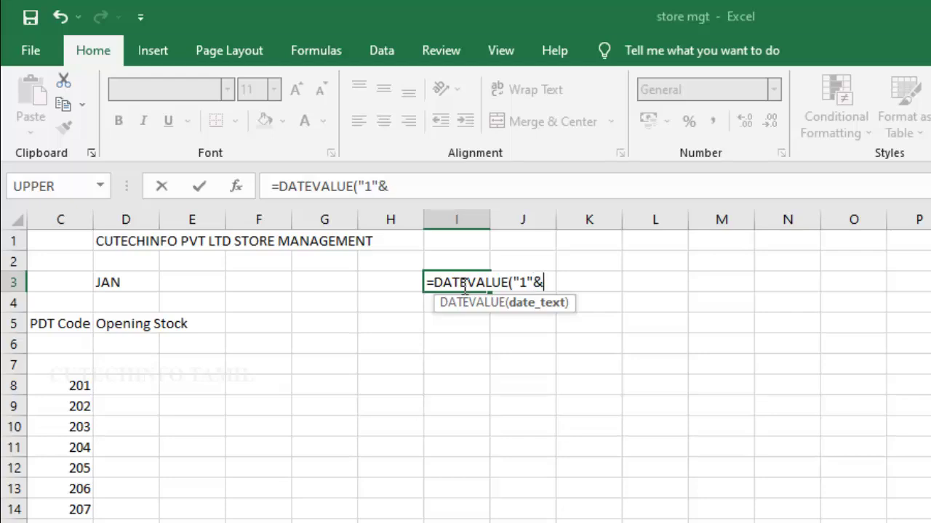
{"action": "left_click", "coordinate": [125, 280]}
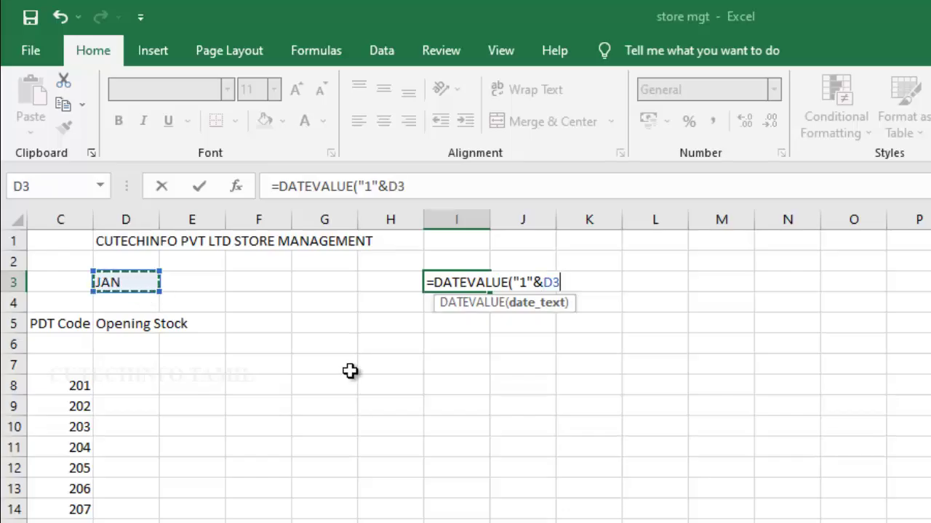
{"action": "type", "text": ")"}
{"action": "key", "text": "Return"}
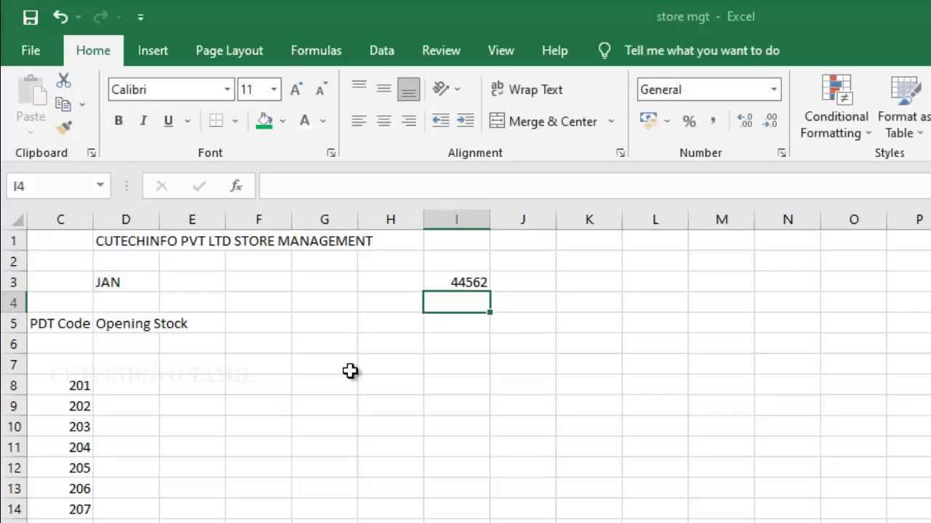
{"action": "left_click", "coordinate": [460, 281]}
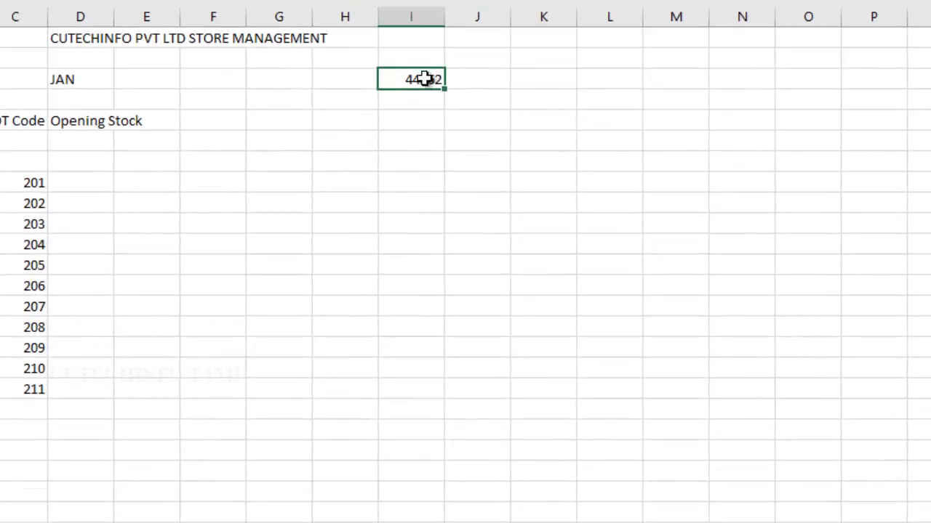
Give I3 the *14 March 2012 date format so it reads 01 January 2022.
{"action": "right_click", "coordinate": [425, 78]}
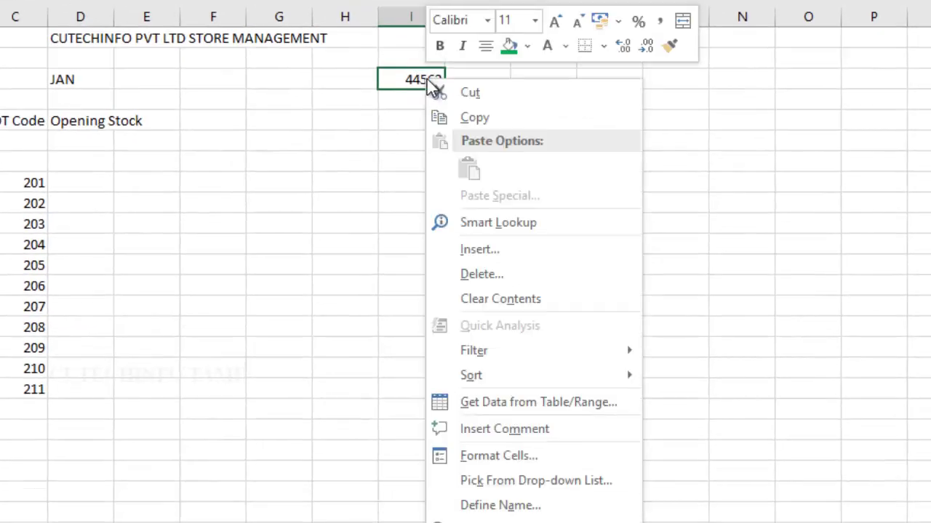
{"action": "left_click", "coordinate": [511, 454]}
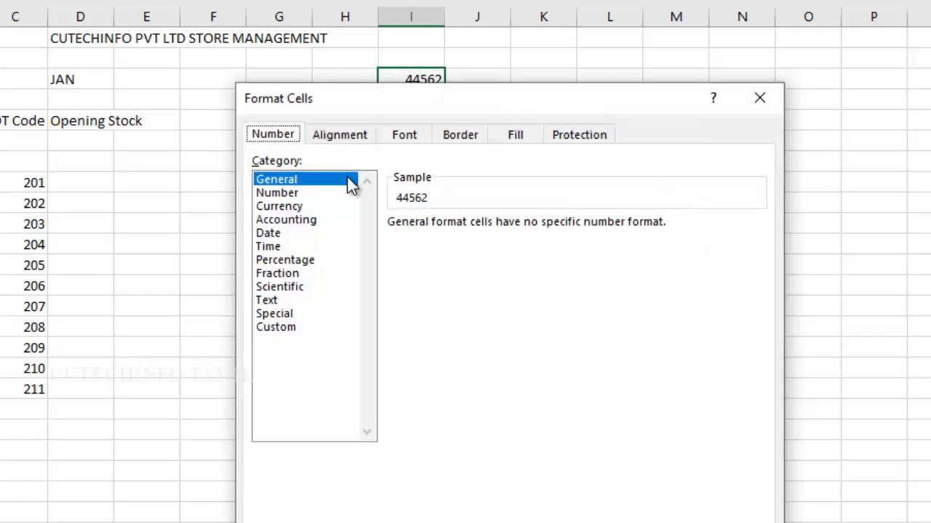
{"action": "left_click", "coordinate": [271, 234]}
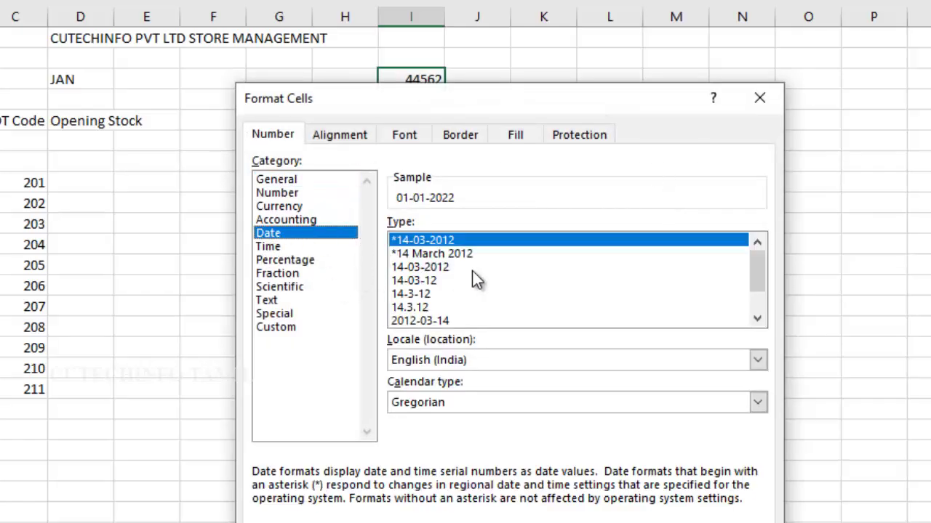
{"action": "left_click", "coordinate": [435, 254]}
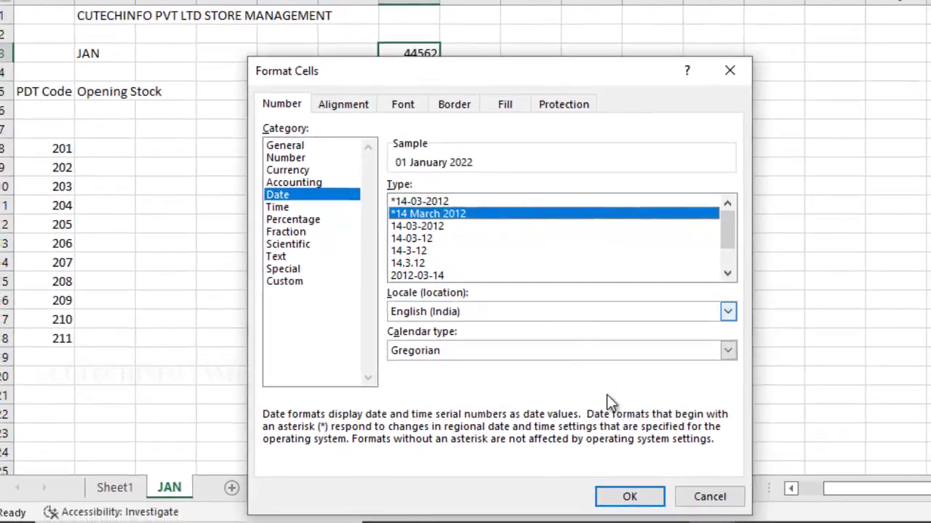
{"action": "left_click", "coordinate": [640, 498]}
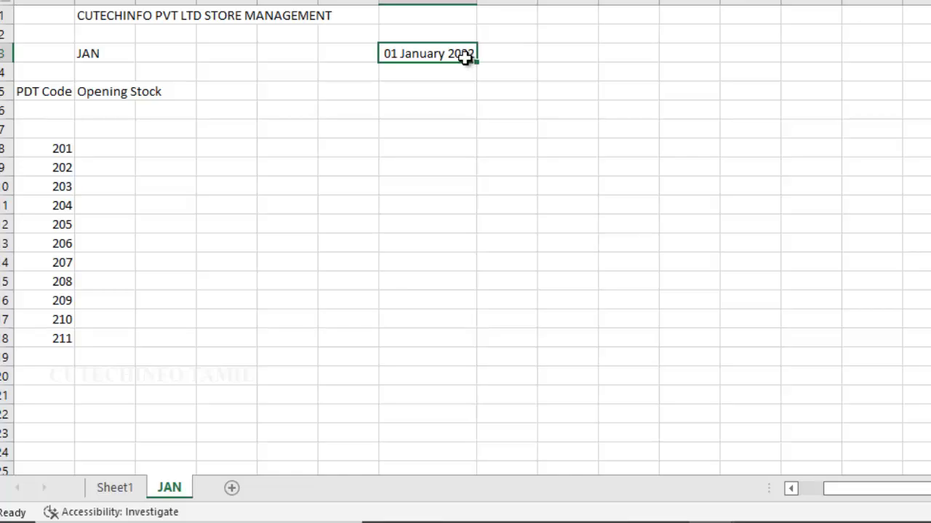
{"action": "left_click", "coordinate": [445, 186]}
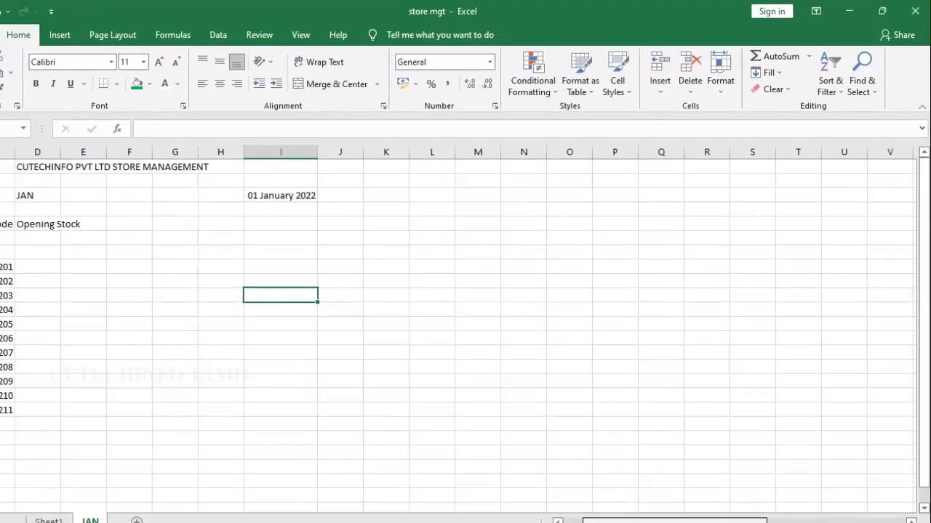
Enter =EOMONTH(I3,0) in S3, returning 44592.
{"action": "left_click_drag", "start_coordinate": [647, 503], "coordinate": [656, 503]}
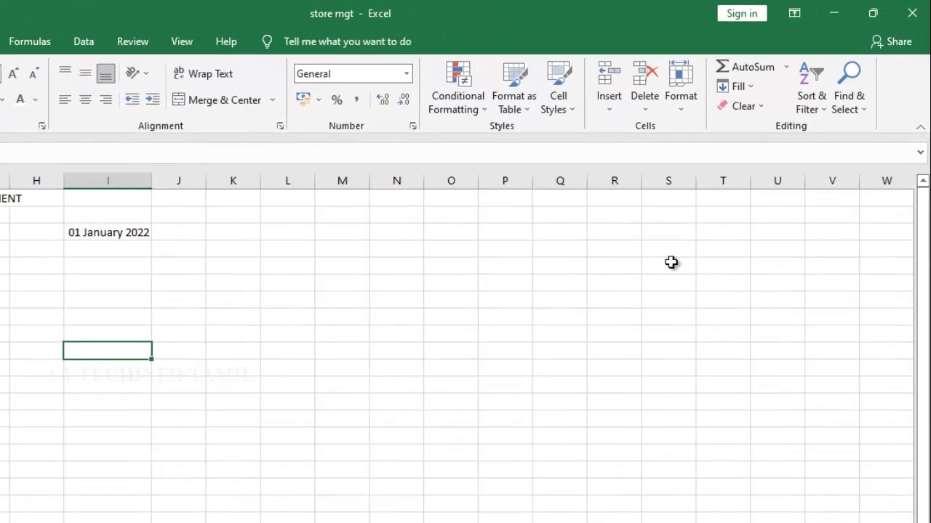
{"action": "left_click", "coordinate": [671, 232]}
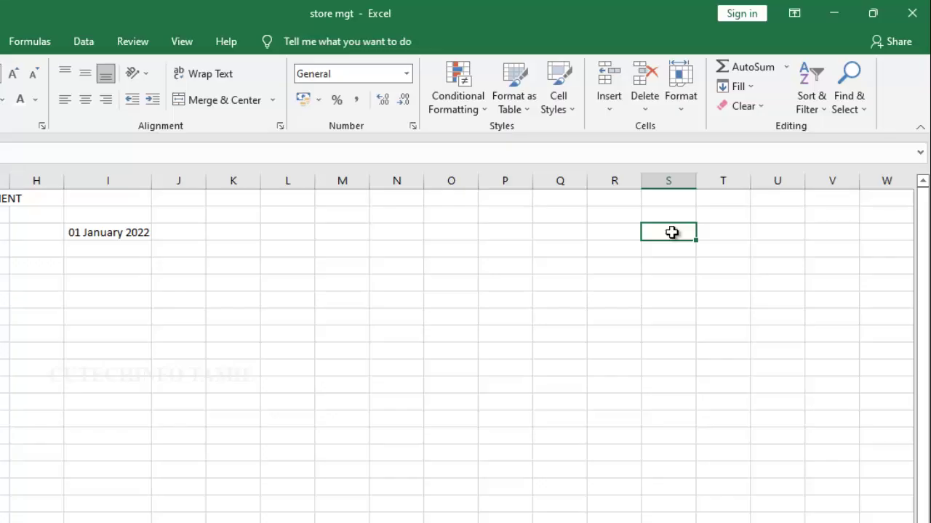
{"action": "type", "text": "="}
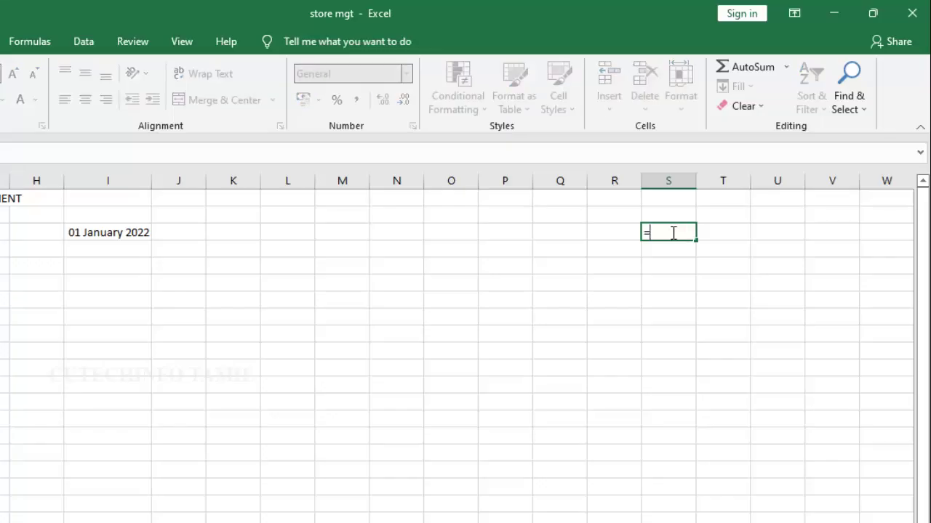
{"action": "type", "text": "EO"}
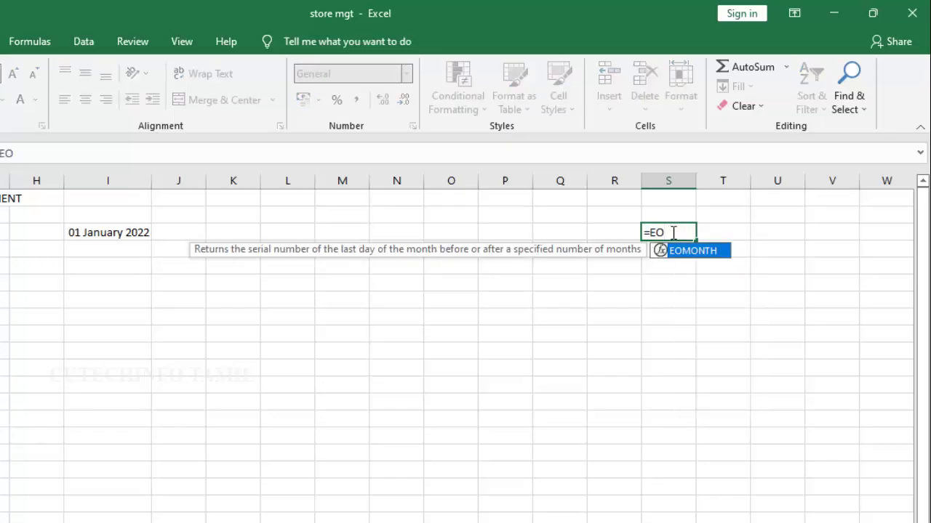
{"action": "key", "text": "Tab"}
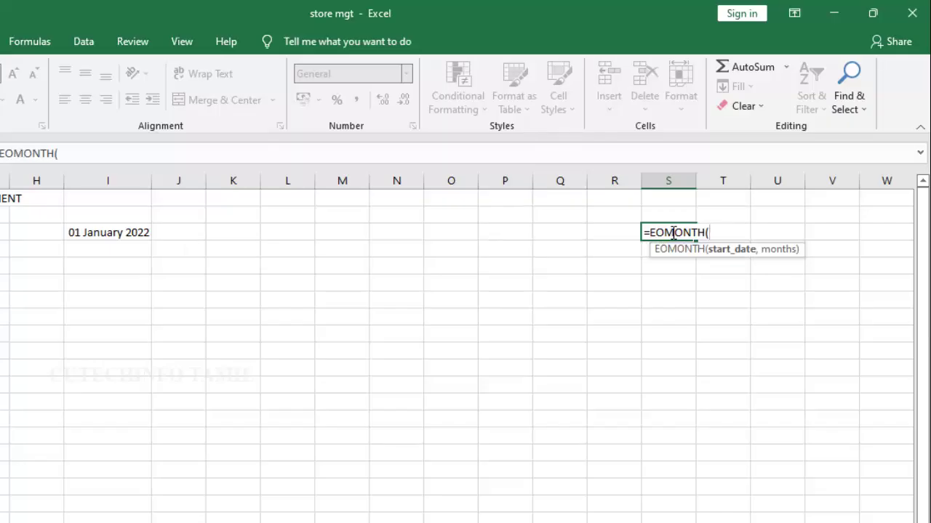
{"action": "left_click", "coordinate": [130, 232]}
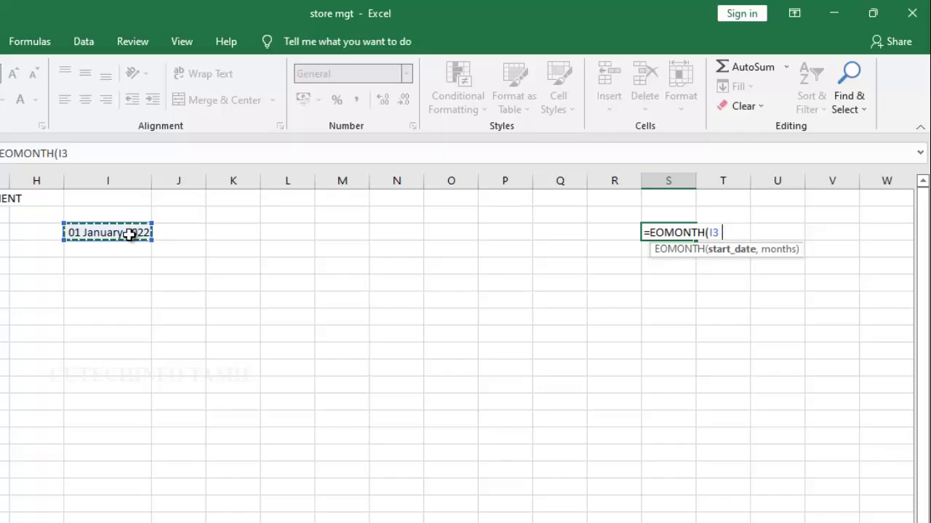
{"action": "type", "text": ","}
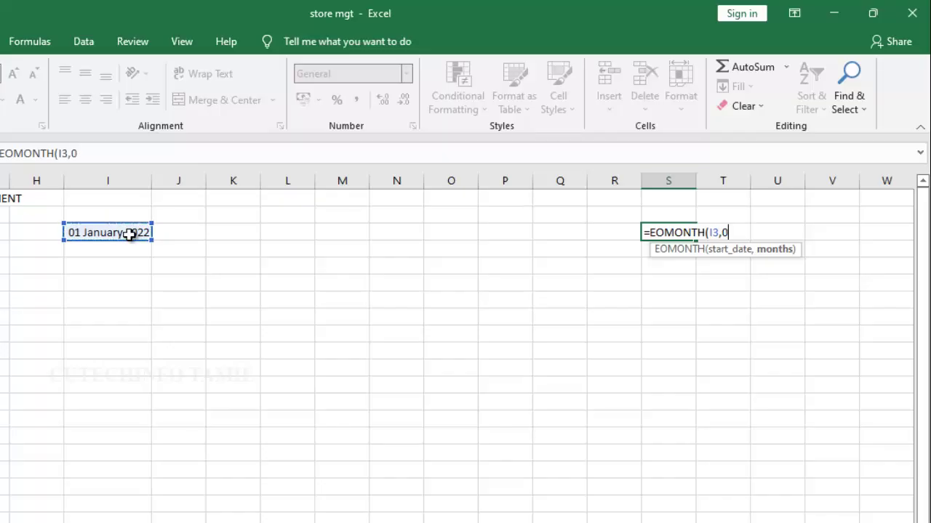
{"action": "type", "text": "0)"}
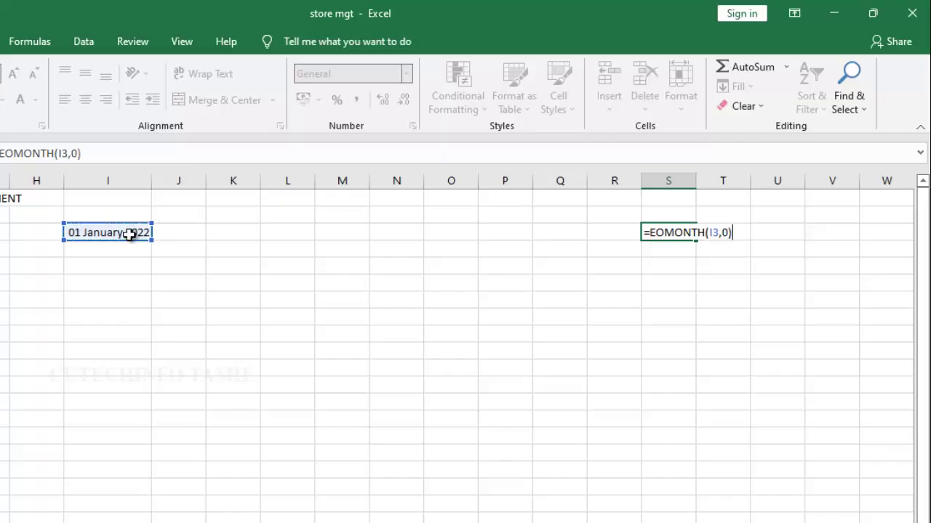
{"action": "key", "text": "Return"}
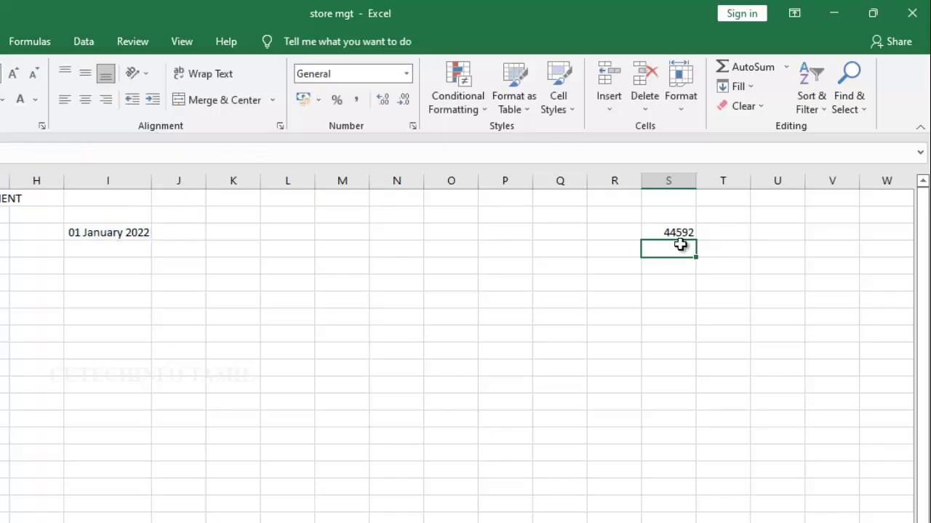
{"action": "left_click", "coordinate": [681, 233]}
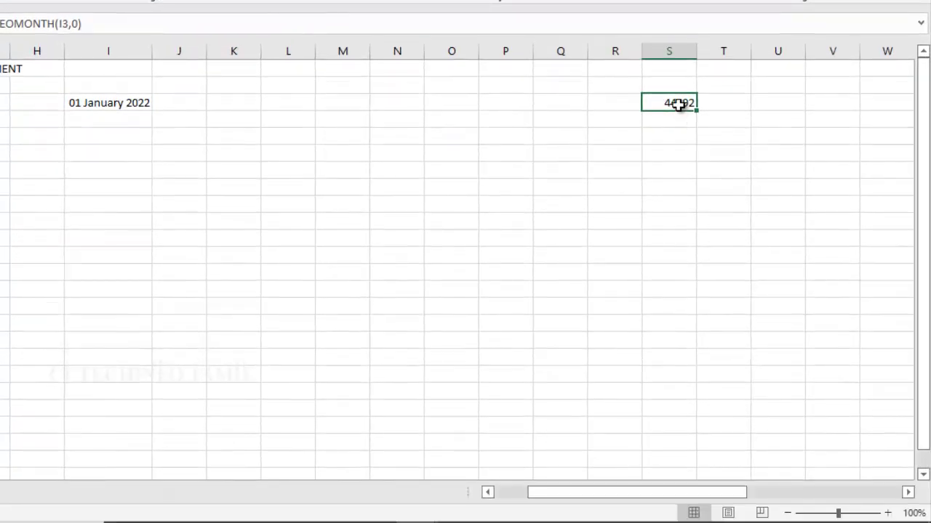
Give S3 the *14 March 2012 date format so it reads 31 January 2022.
{"action": "right_click", "coordinate": [678, 103]}
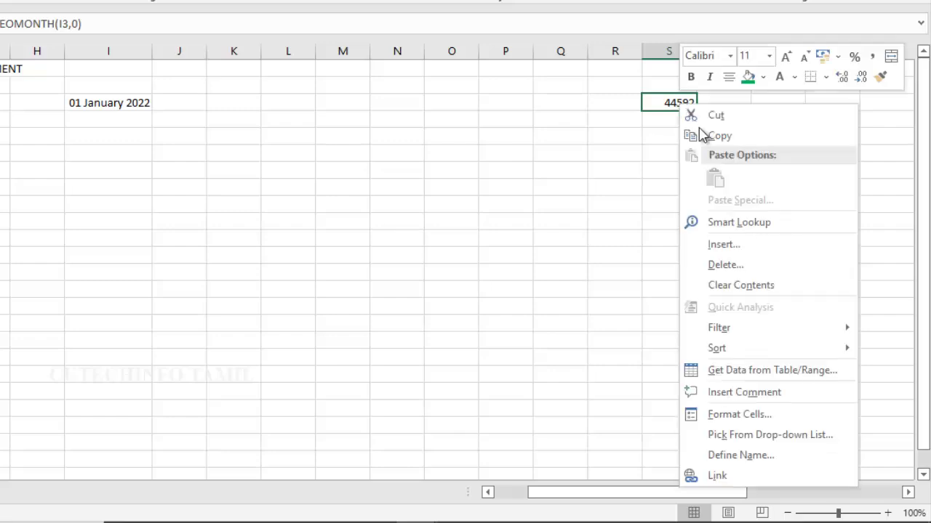
{"action": "left_click", "coordinate": [703, 414]}
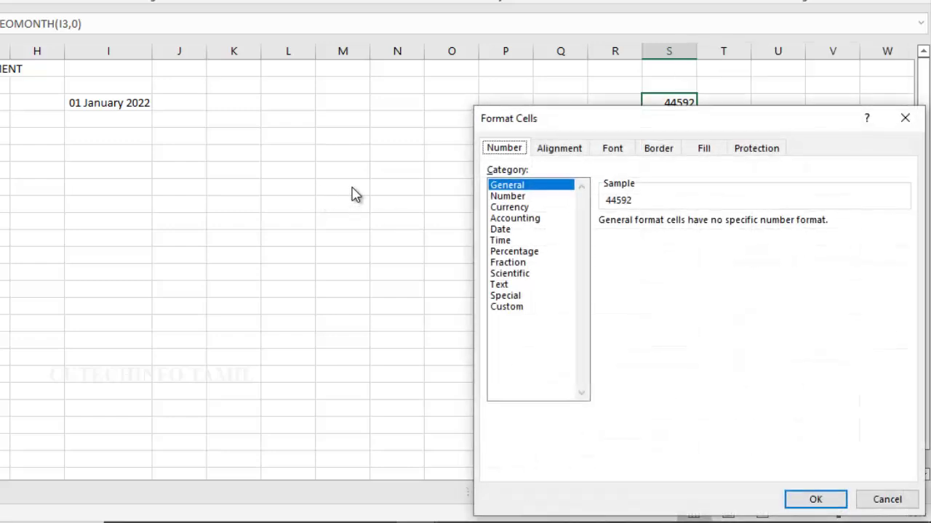
{"action": "left_click", "coordinate": [509, 230]}
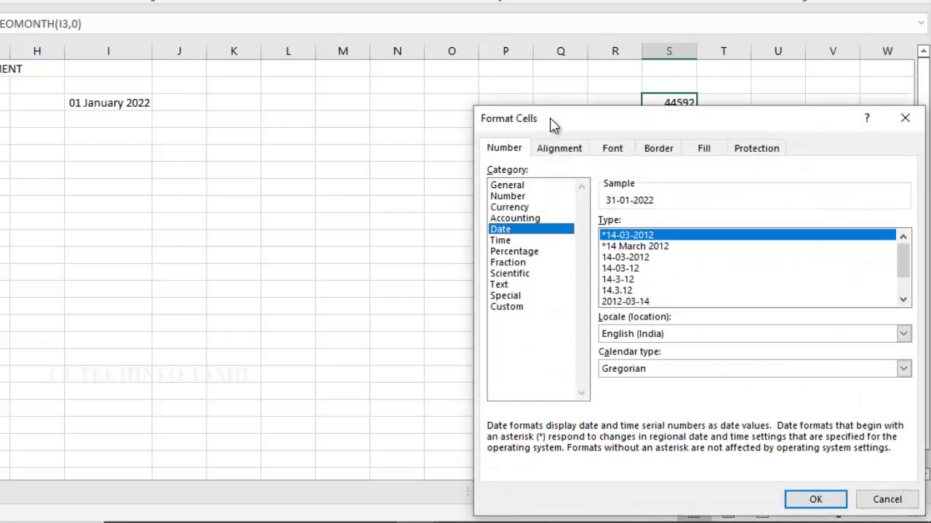
{"action": "left_click_drag", "start_coordinate": [552, 125], "coordinate": [274, 75]}
{"action": "left_click", "coordinate": [352, 202]}
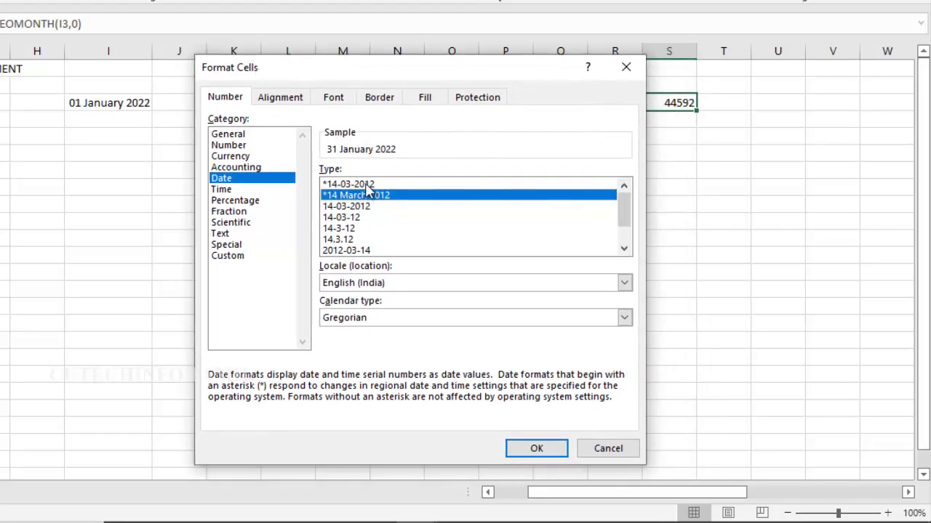
{"action": "left_click", "coordinate": [538, 450]}
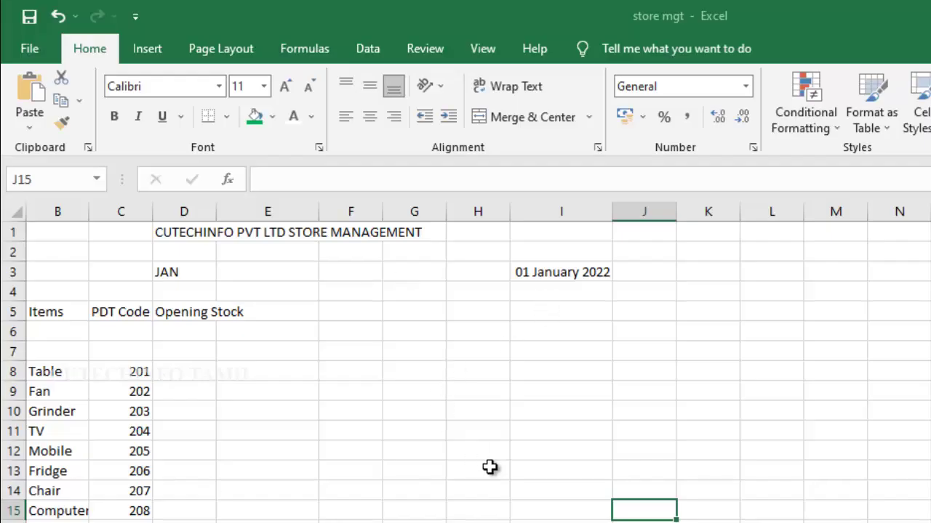
Enter =I3 in E7 so it shows the 01 January 2022 start date.
{"action": "left_click", "coordinate": [292, 353]}
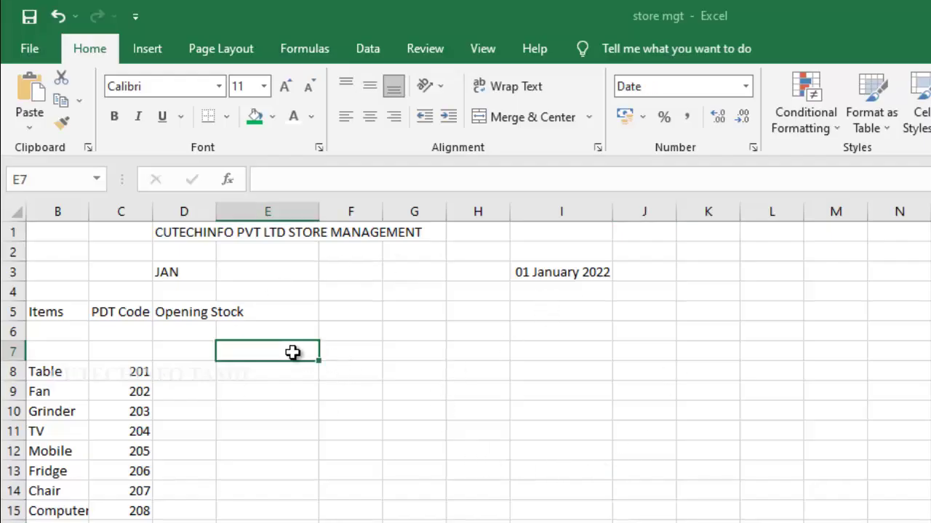
{"action": "type", "text": "="}
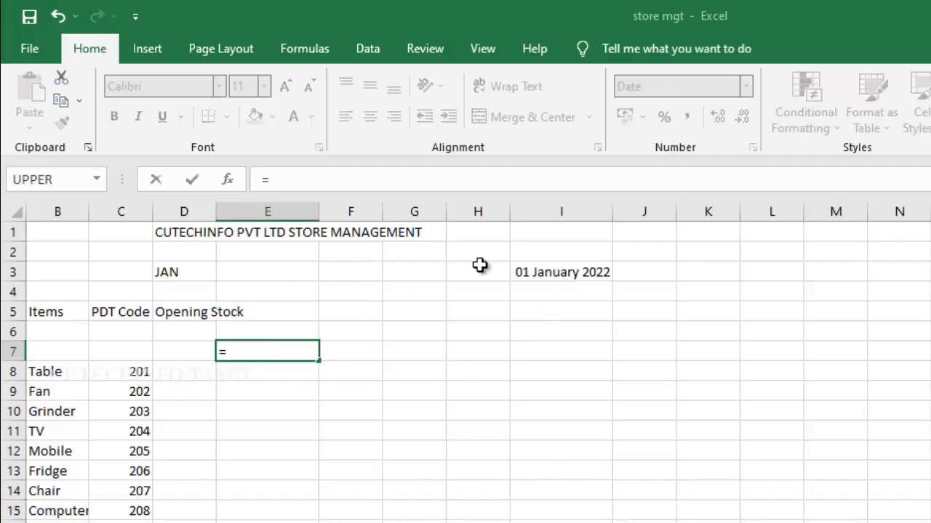
{"action": "left_click", "coordinate": [578, 274]}
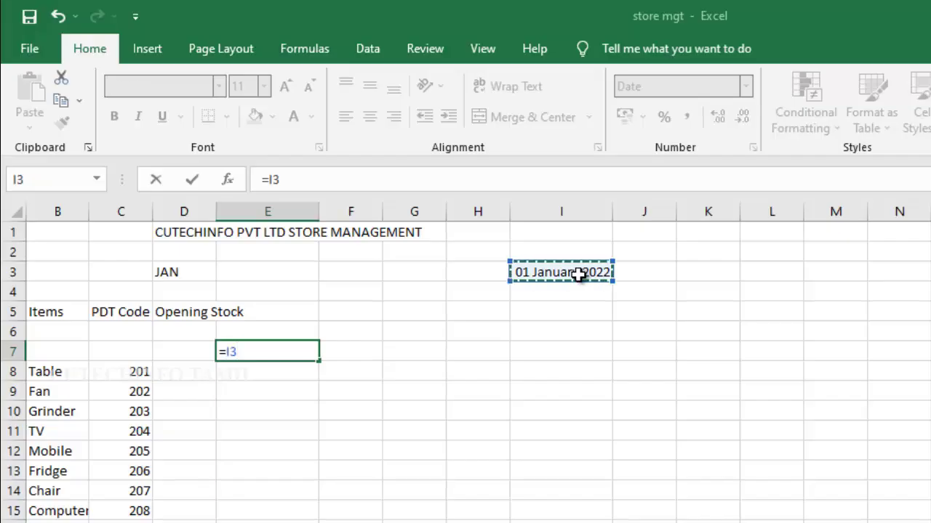
{"action": "key", "text": "Return"}
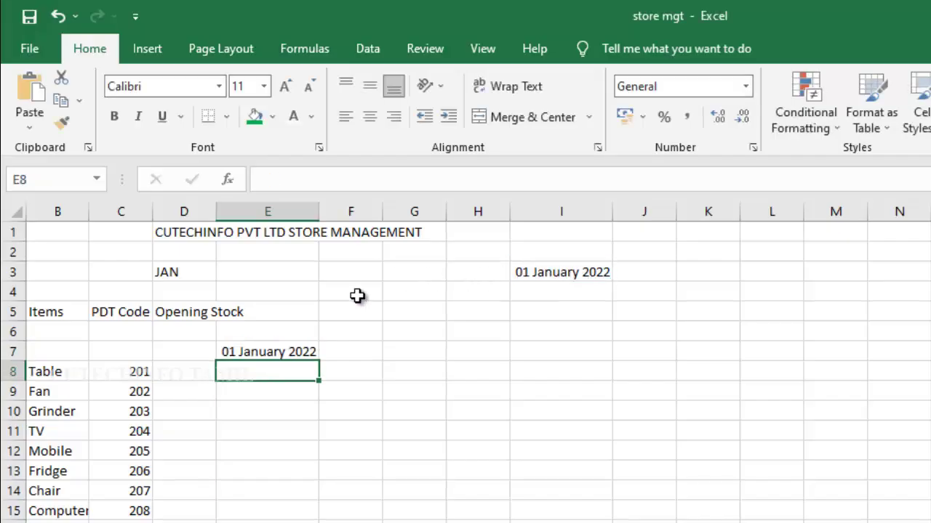
{"action": "left_click", "coordinate": [350, 354]}
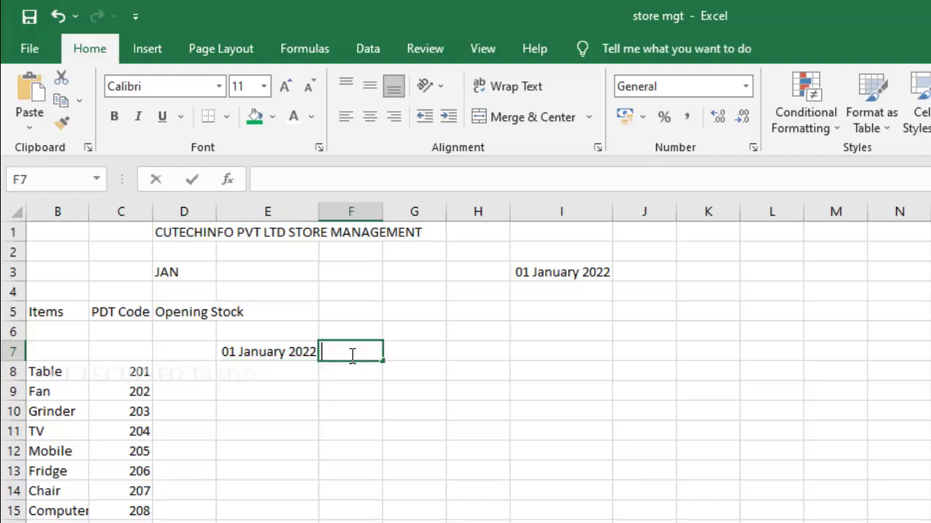
Enter =IF(E7<$S$3,E7+1,"") in F7 to give the next day, 44563.
{"action": "type", "text": "=IF"}
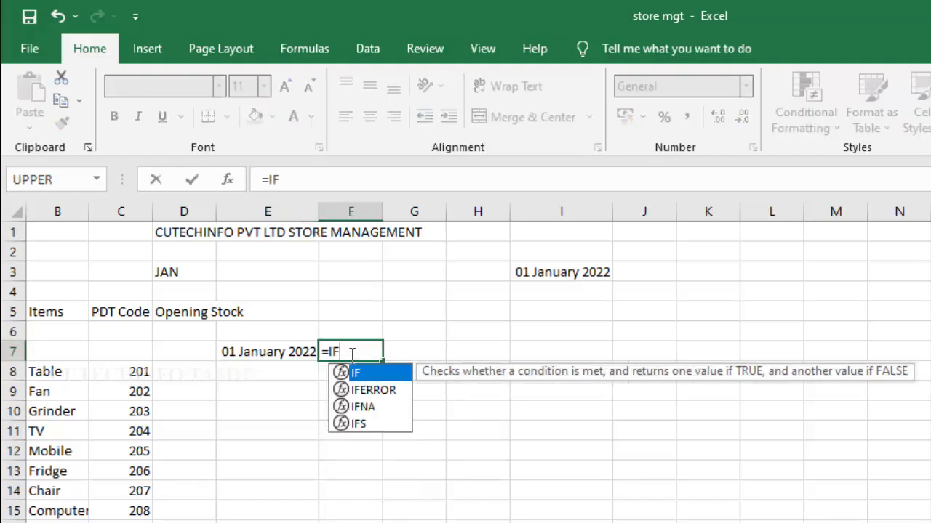
{"action": "type", "text": "("}
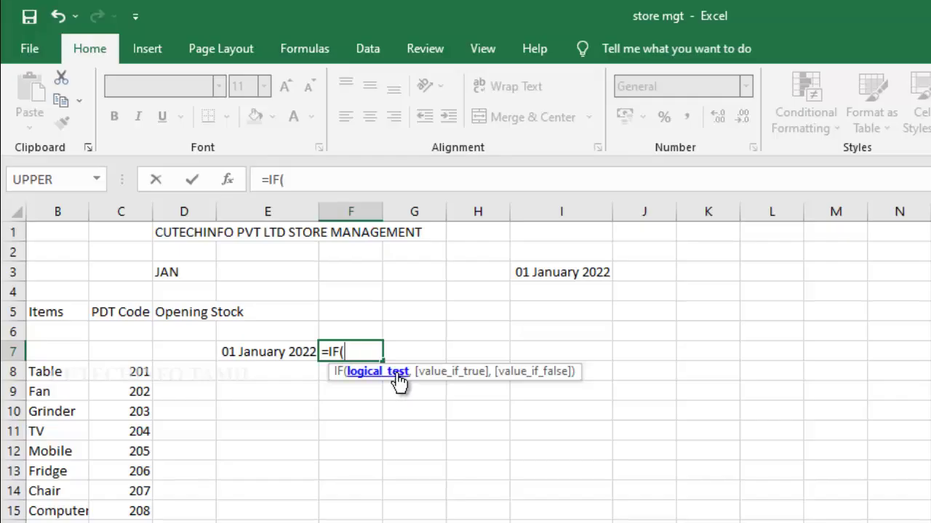
{"action": "left_click", "coordinate": [273, 353]}
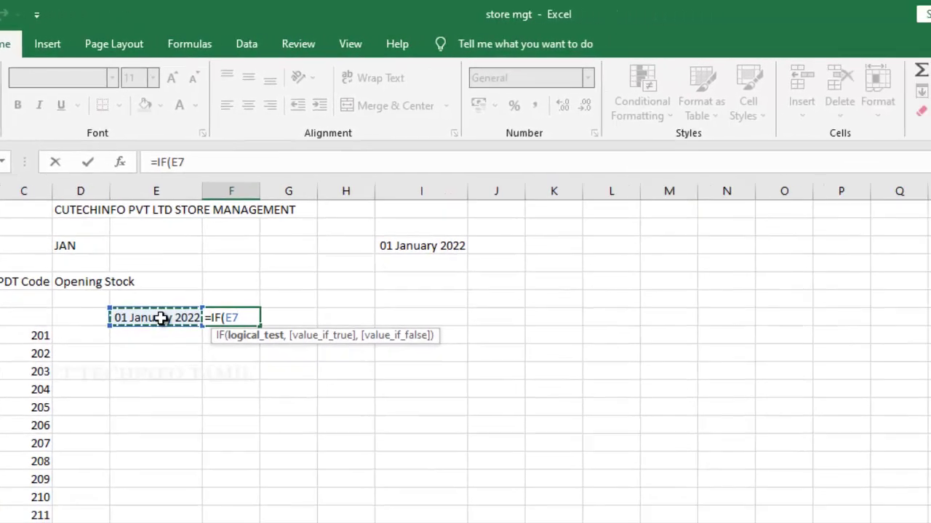
{"action": "type", "text": "<"}
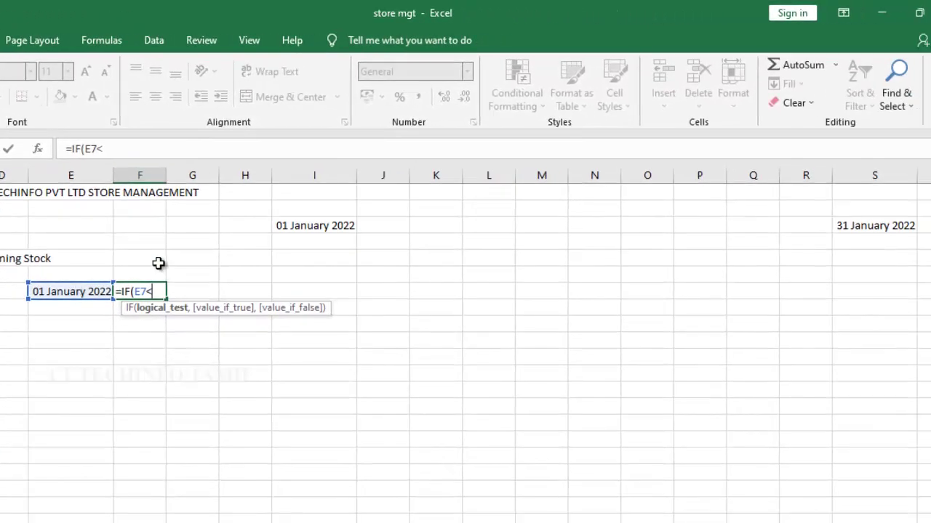
{"action": "left_click", "coordinate": [859, 231]}
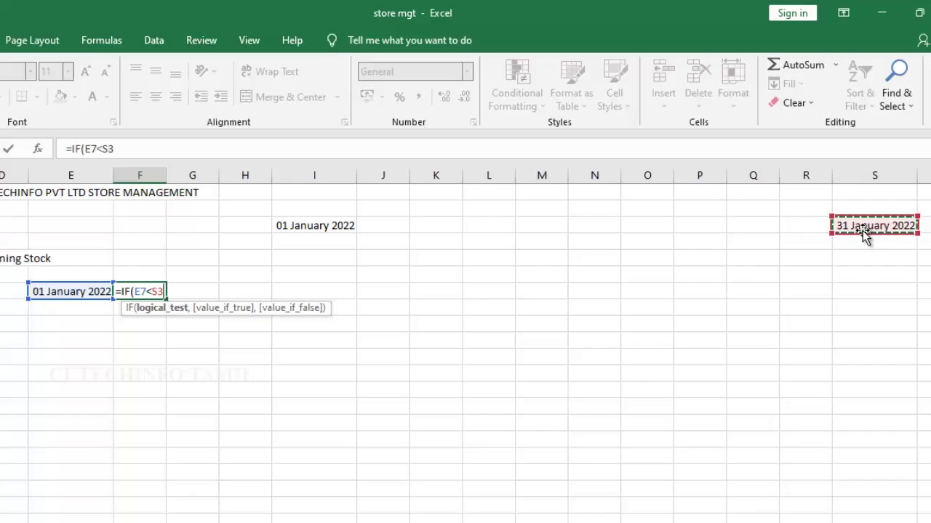
{"action": "key", "text": "F4"}
{"action": "type", "text": ","}
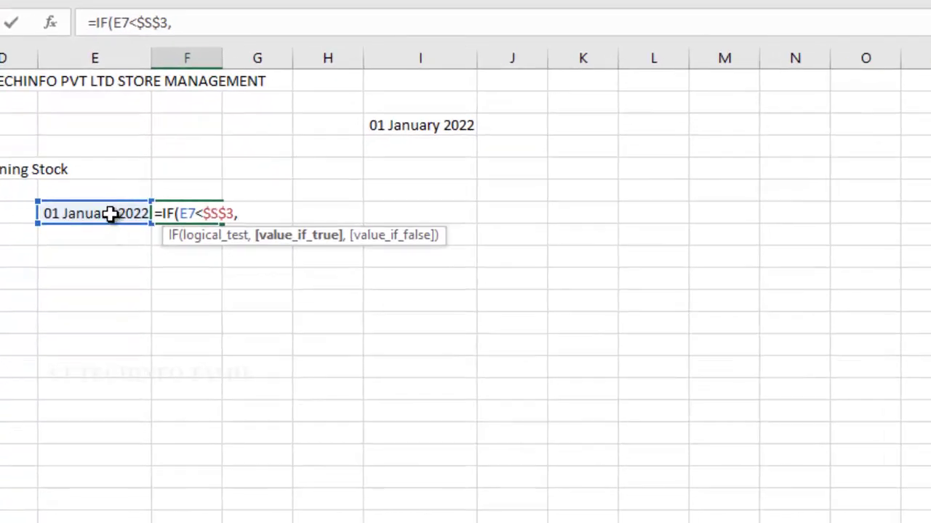
{"action": "left_click", "coordinate": [101, 215]}
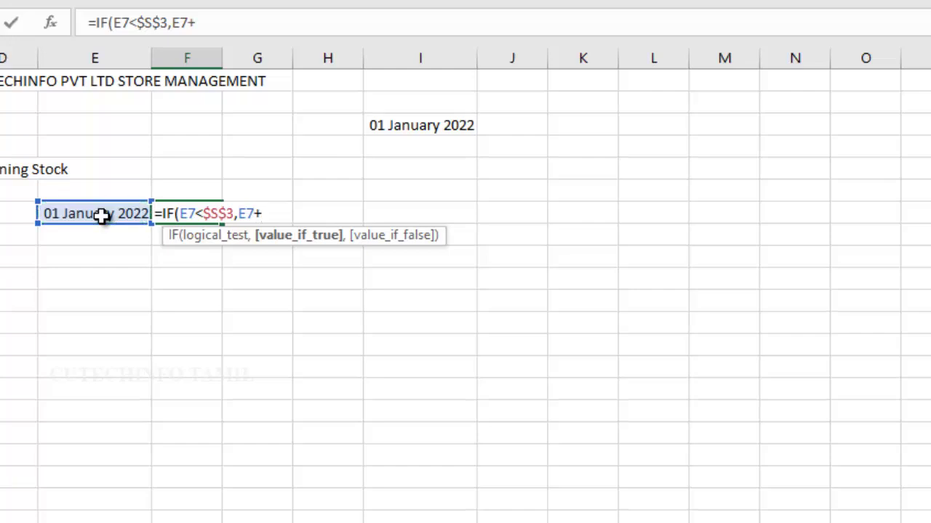
{"action": "type", "text": "1,"}
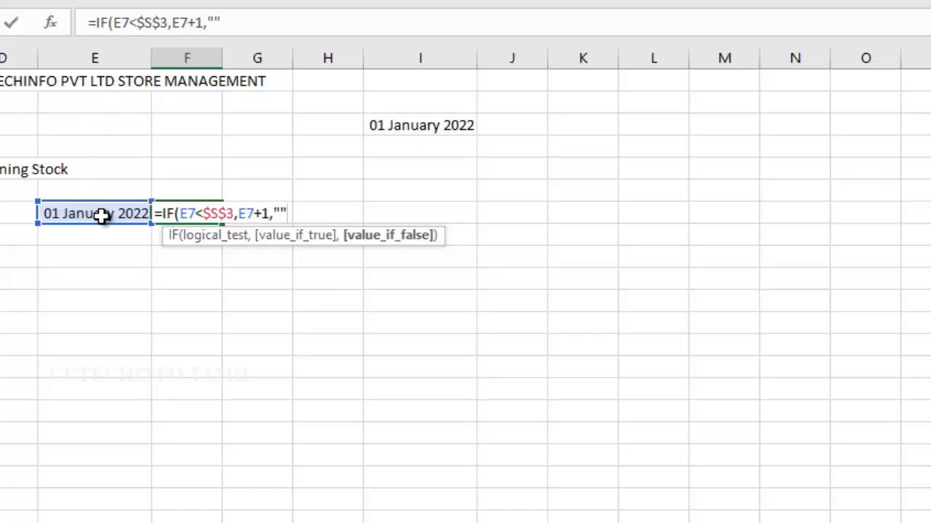
{"action": "type", "text": "\"\")"}
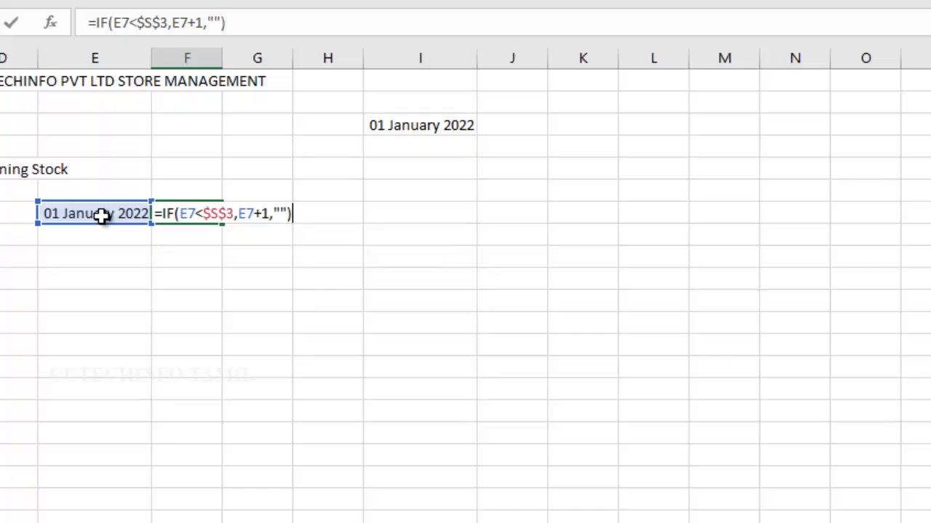
{"action": "key", "text": "Return"}
{"action": "left_click", "coordinate": [187, 212]}
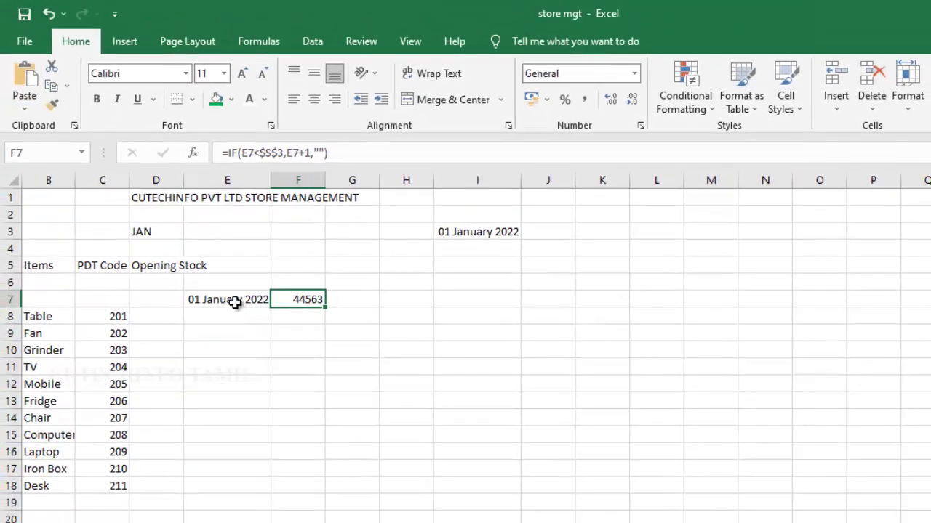
{"action": "left_click", "coordinate": [134, 233]}
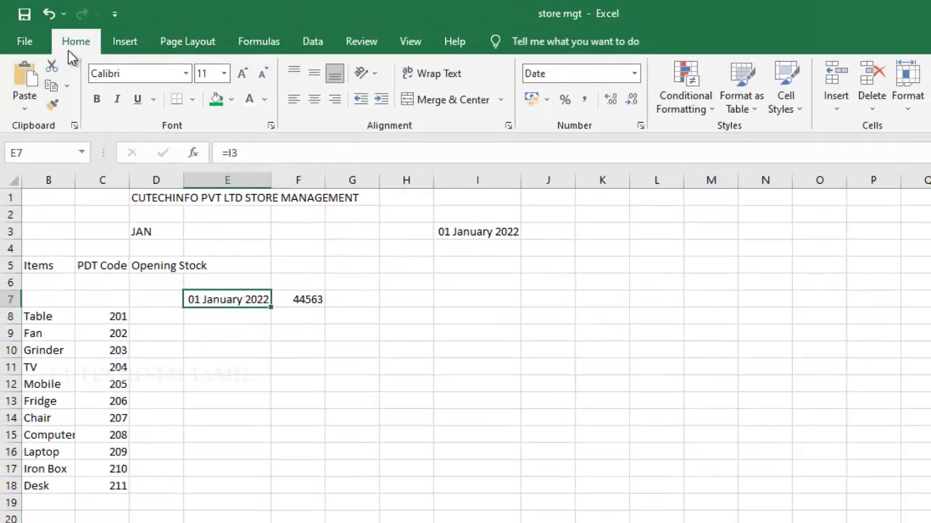
Copy E7's date format to F7 and widen column F to fit the date.
{"action": "left_click", "coordinate": [53, 109]}
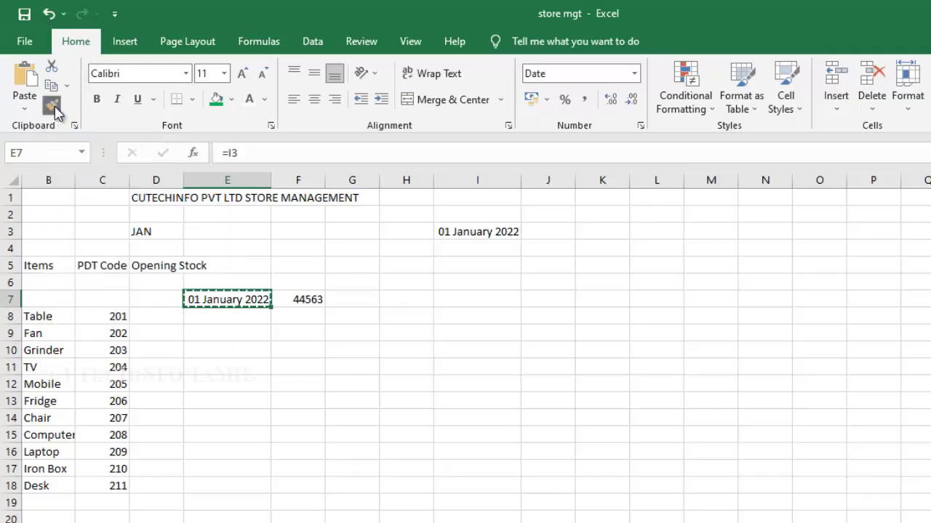
{"action": "left_click", "coordinate": [300, 299]}
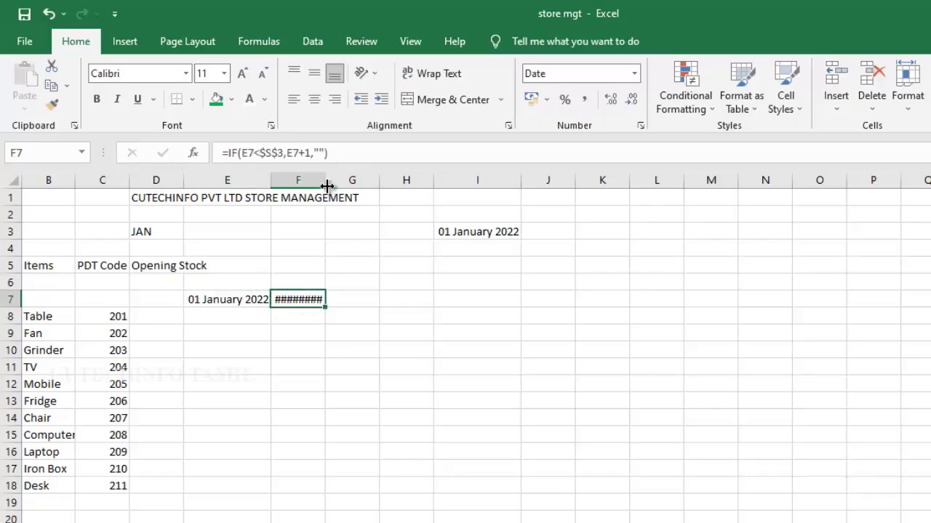
{"action": "left_click_drag", "start_coordinate": [327, 184], "coordinate": [357, 183]}
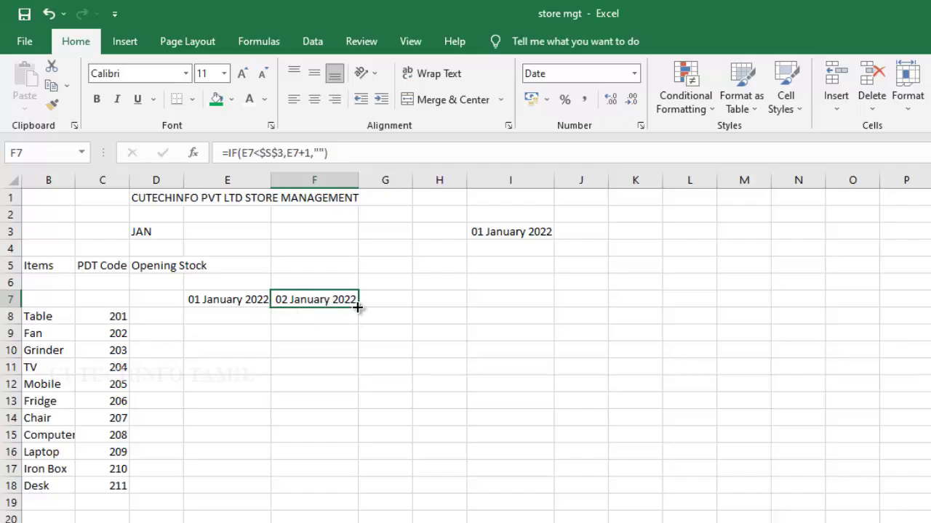
Extend the next-day formula into G7, autofit column G, and select E7:G7.
{"action": "left_click_drag", "start_coordinate": [361, 308], "coordinate": [405, 314]}
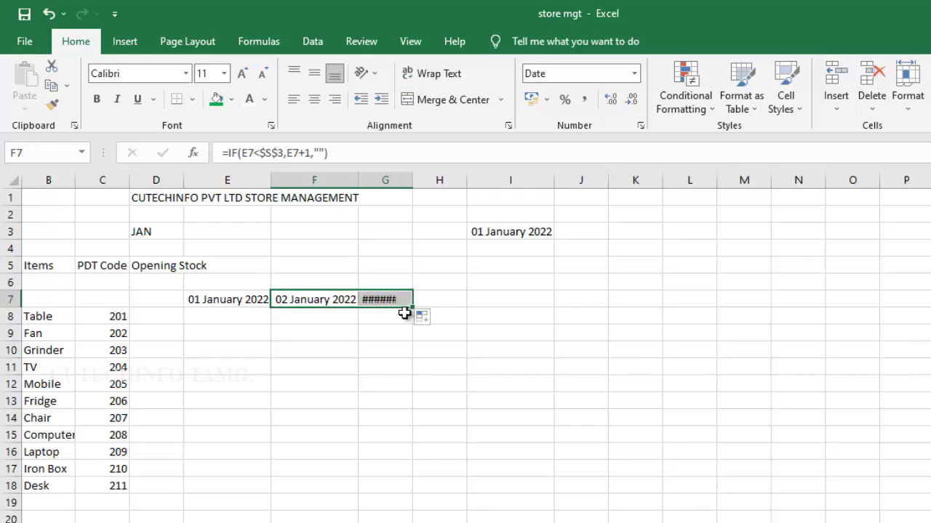
{"action": "double_click", "coordinate": [413, 182]}
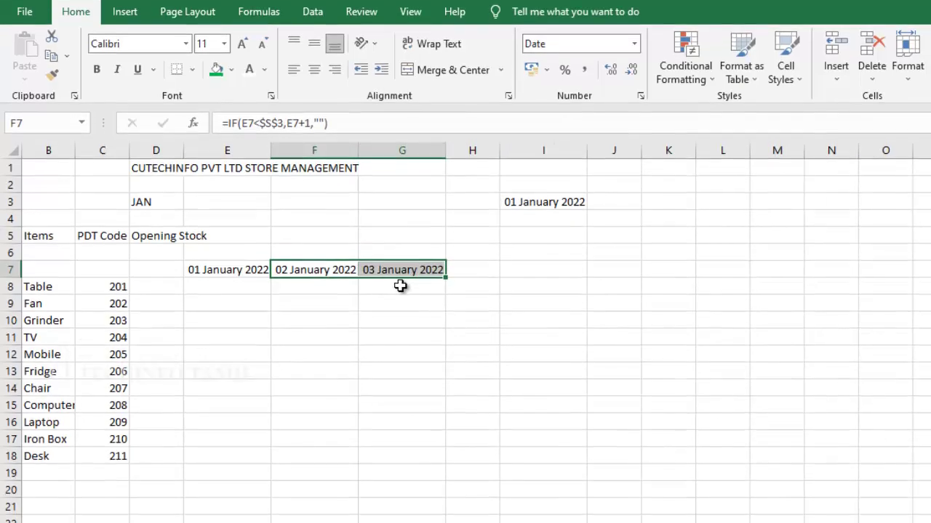
{"action": "left_click", "coordinate": [407, 320]}
{"action": "left_click_drag", "start_coordinate": [212, 209], "coordinate": [301, 211]}
{"action": "left_click_drag", "start_coordinate": [302, 177], "coordinate": [405, 172]}
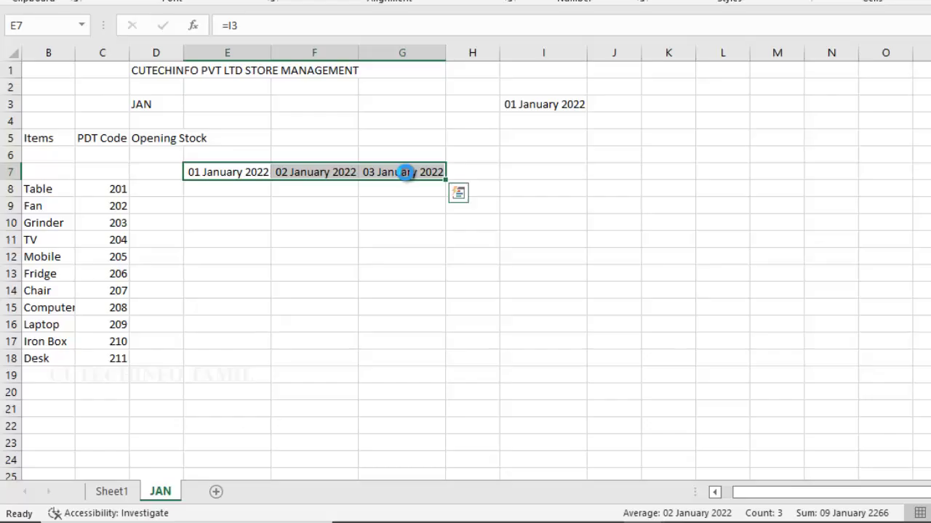
Apply the custom number format d to E7:G7 so they show 1, 2 and 3.
{"action": "key", "text": "ctrl+1"}
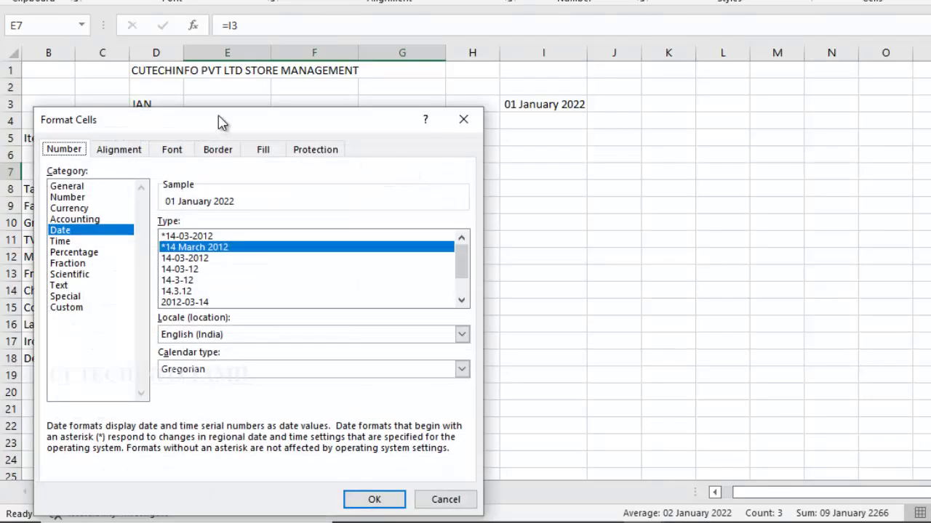
{"action": "left_click_drag", "start_coordinate": [241, 120], "coordinate": [675, 90]}
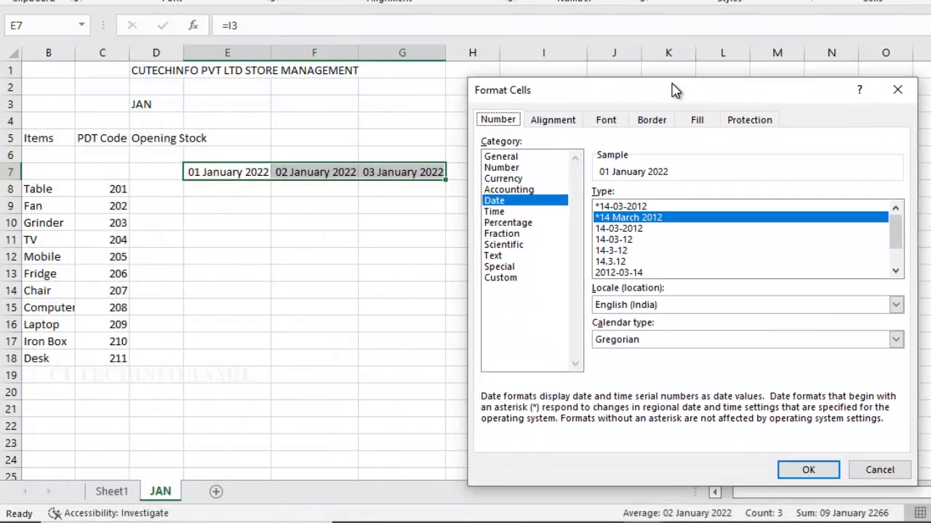
{"action": "left_click", "coordinate": [499, 279]}
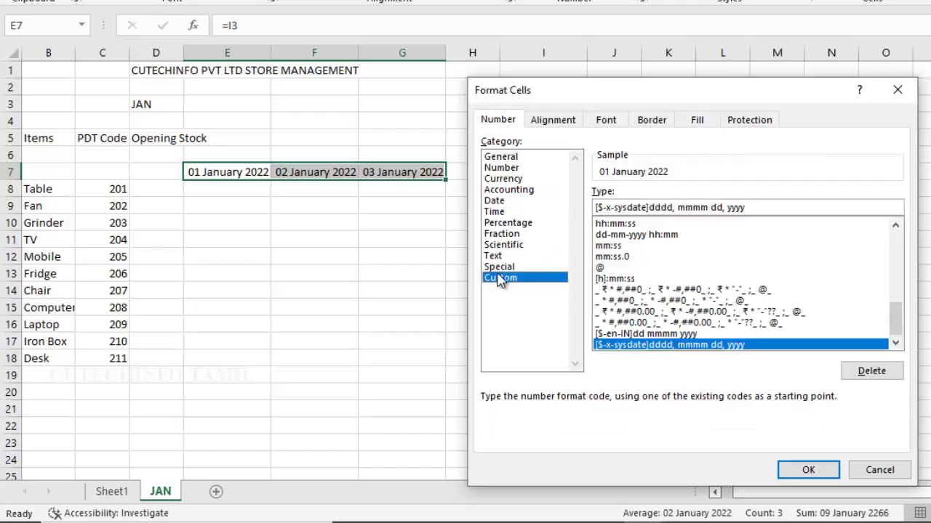
{"action": "left_click_drag", "start_coordinate": [797, 208], "coordinate": [609, 193]}
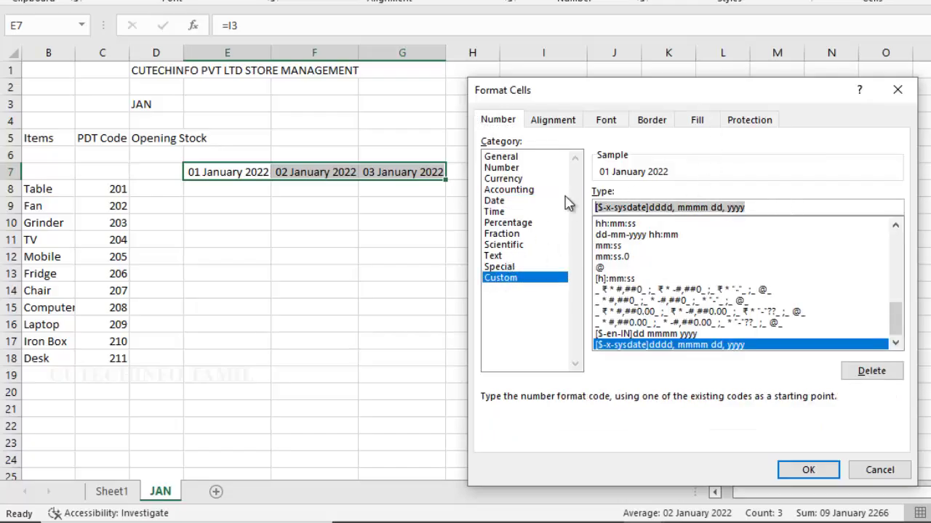
{"action": "key", "text": "BackSpace"}
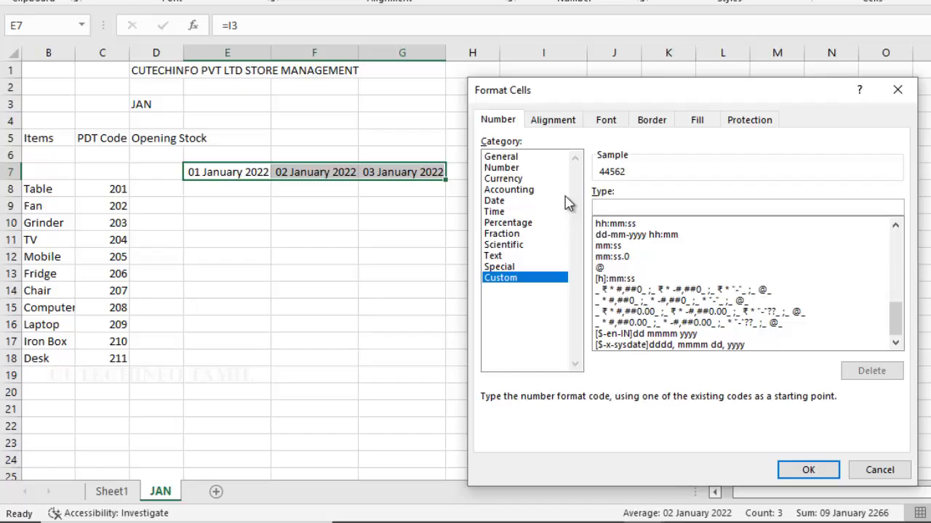
{"action": "type", "text": "d"}
{"action": "left_click", "coordinate": [807, 470]}
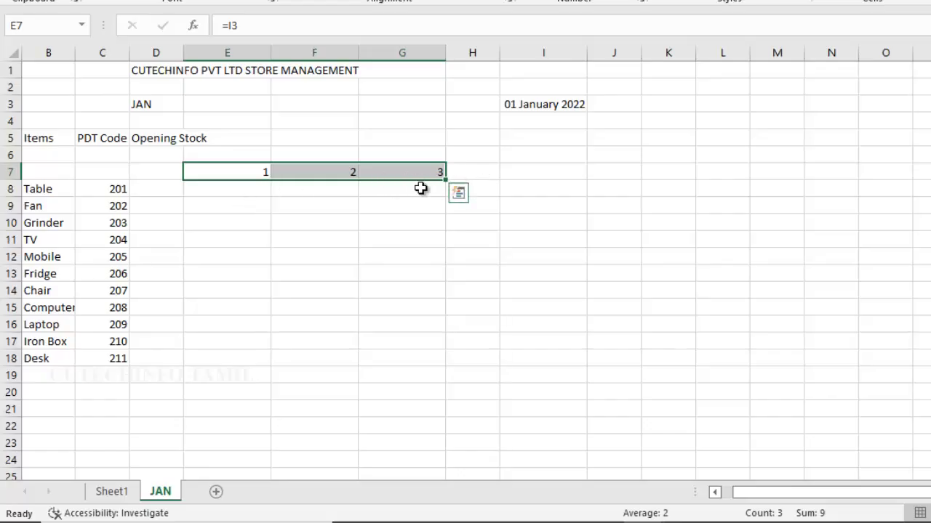
{"action": "left_click", "coordinate": [426, 256]}
Fill G7's next-day formula along row 7 through column AI for days 1 to 31.
{"action": "left_click", "coordinate": [427, 171]}
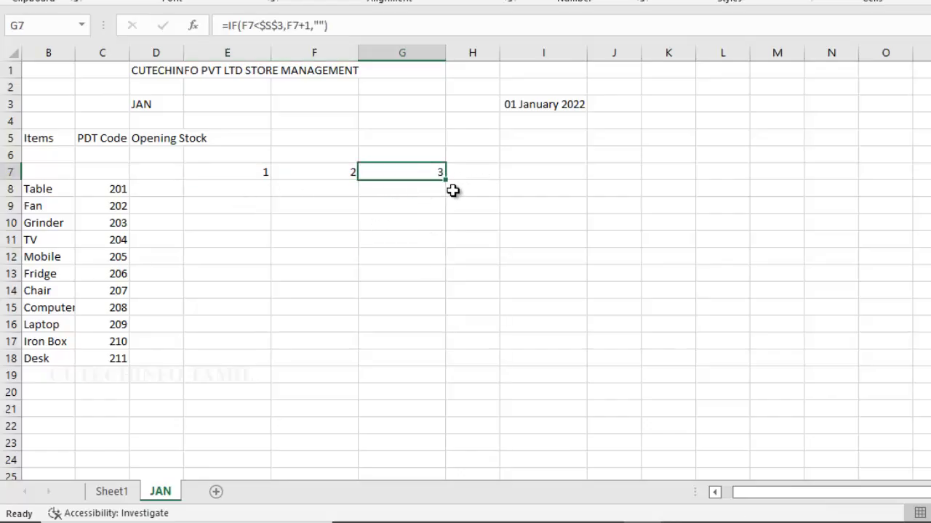
{"action": "left_click_drag", "start_coordinate": [446, 184], "coordinate": [810, 195]}
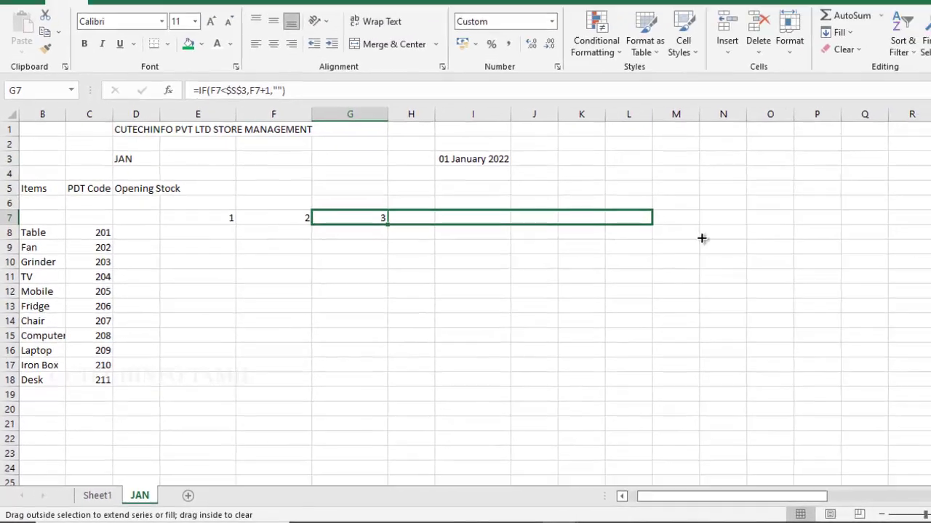
{"action": "left_click_drag", "start_coordinate": [702, 238], "coordinate": [854, 260]}
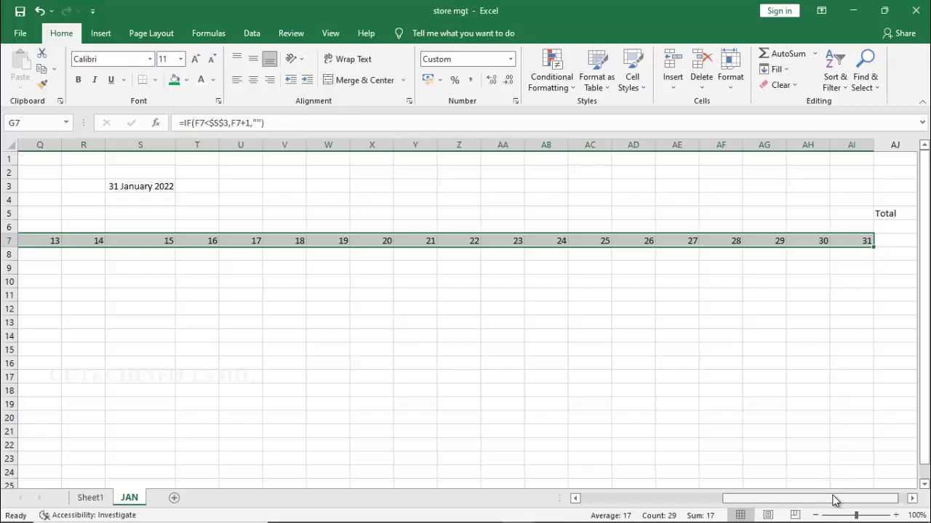
{"action": "left_click_drag", "start_coordinate": [835, 500], "coordinate": [719, 505]}
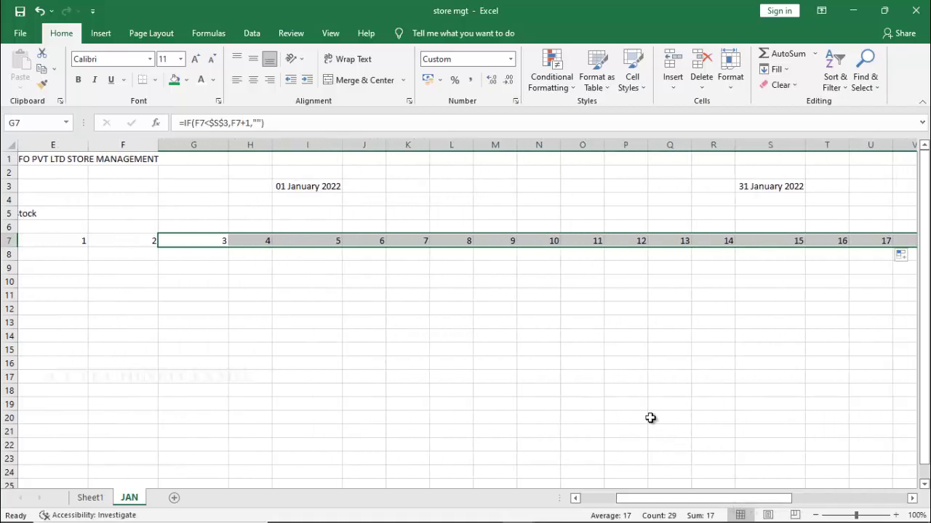
{"action": "key", "text": "ctrl+z"}
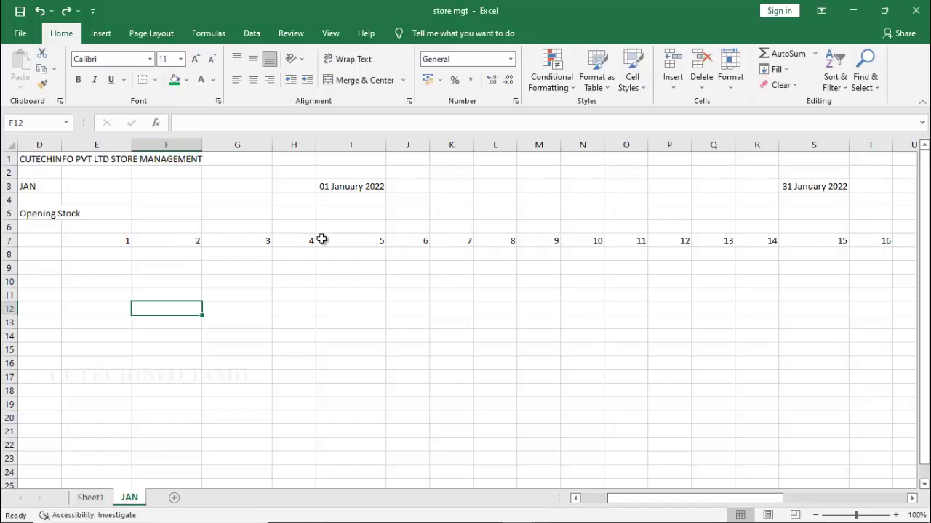
Narrow columns E through AI to about 37 pixels wide.
{"action": "left_click", "coordinate": [116, 242]}
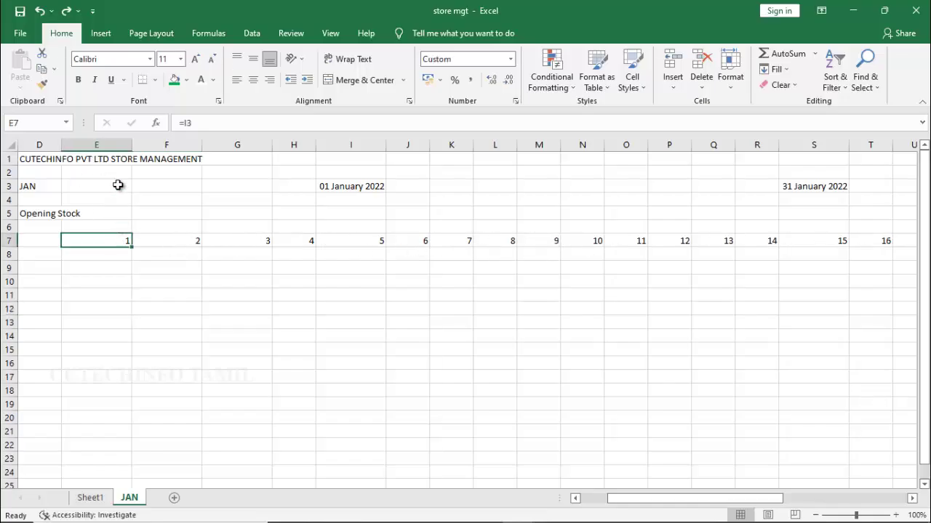
{"action": "left_click", "coordinate": [115, 145]}
{"action": "left_click_drag", "start_coordinate": [115, 146], "coordinate": [868, 170]}
{"action": "left_click_drag", "start_coordinate": [909, 174], "coordinate": [772, 193]}
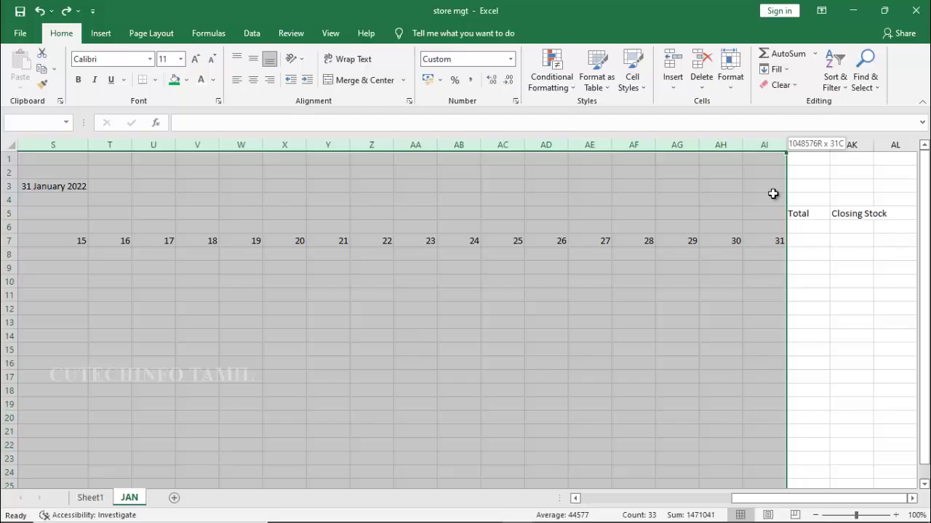
{"action": "left_click_drag", "start_coordinate": [772, 193], "coordinate": [772, 193]}
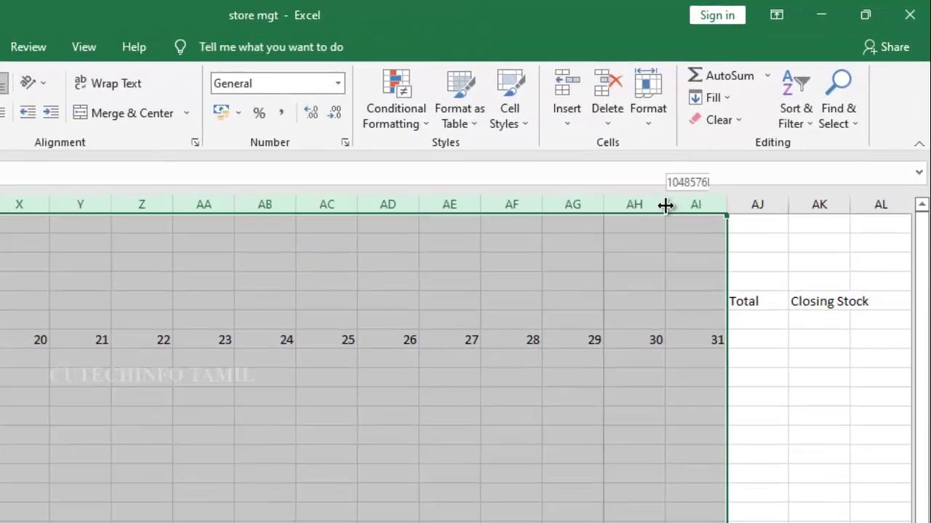
{"action": "left_click_drag", "start_coordinate": [742, 145], "coordinate": [742, 147]}
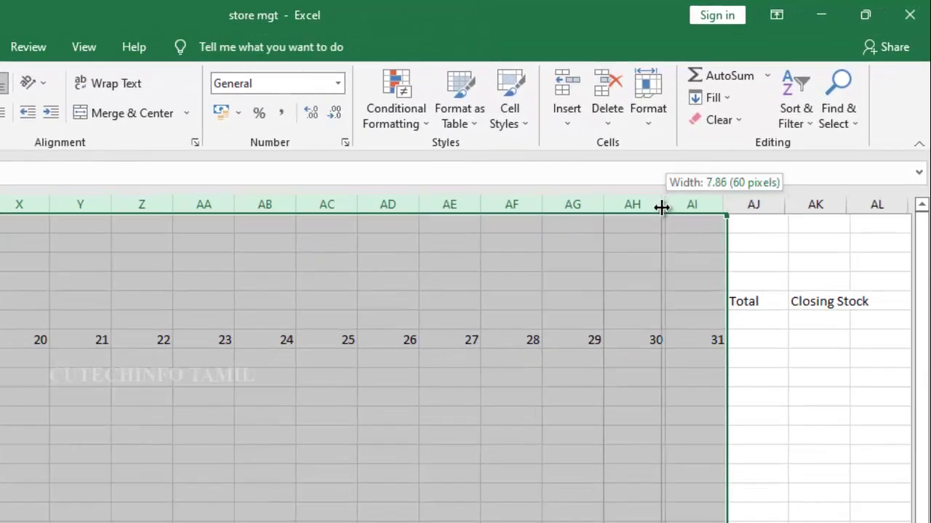
{"action": "left_click_drag", "start_coordinate": [661, 208], "coordinate": [635, 211]}
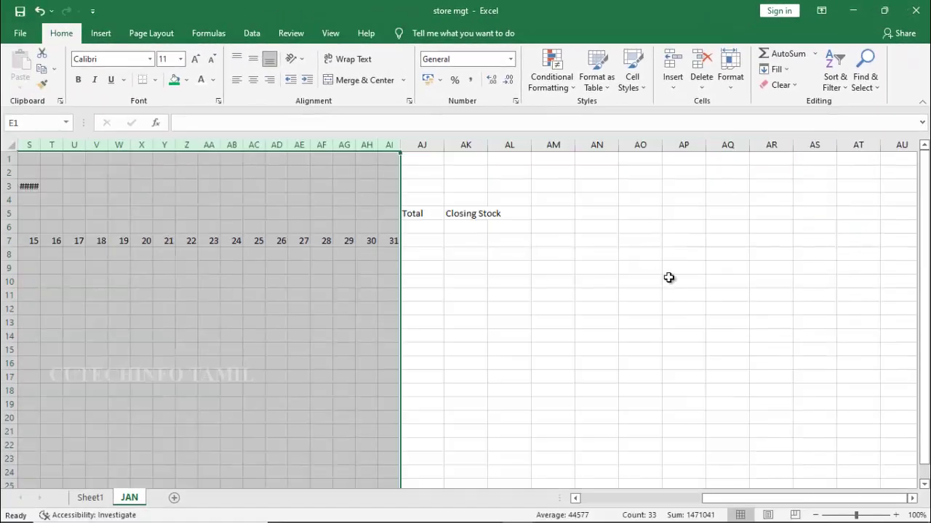
{"action": "left_click_drag", "start_coordinate": [744, 503], "coordinate": [643, 500]}
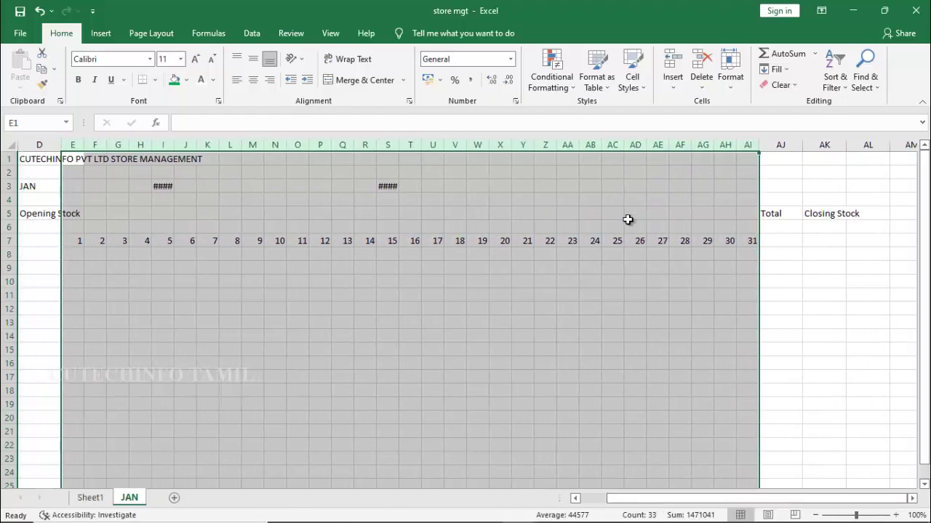
Check the Total and Closing Stock headings in AJ5 and AK5.
{"action": "left_click", "coordinate": [775, 213]}
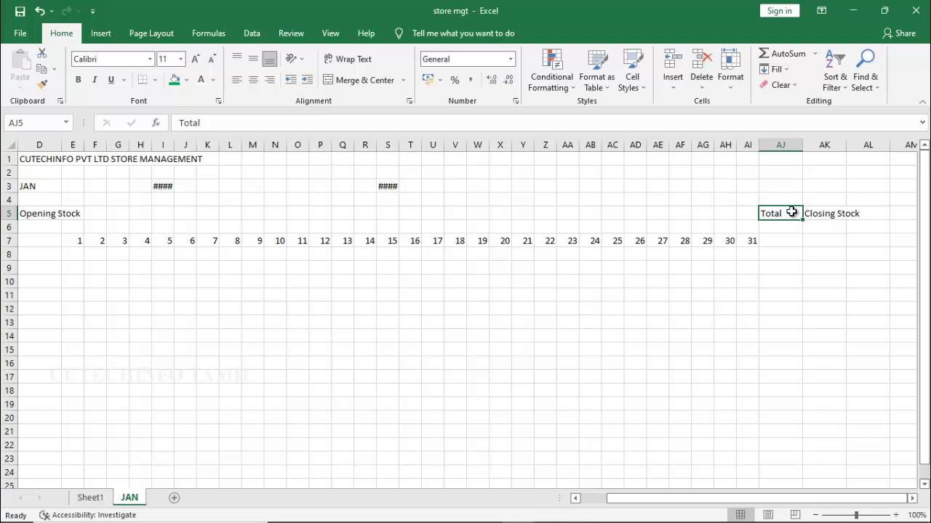
{"action": "left_click", "coordinate": [831, 215]}
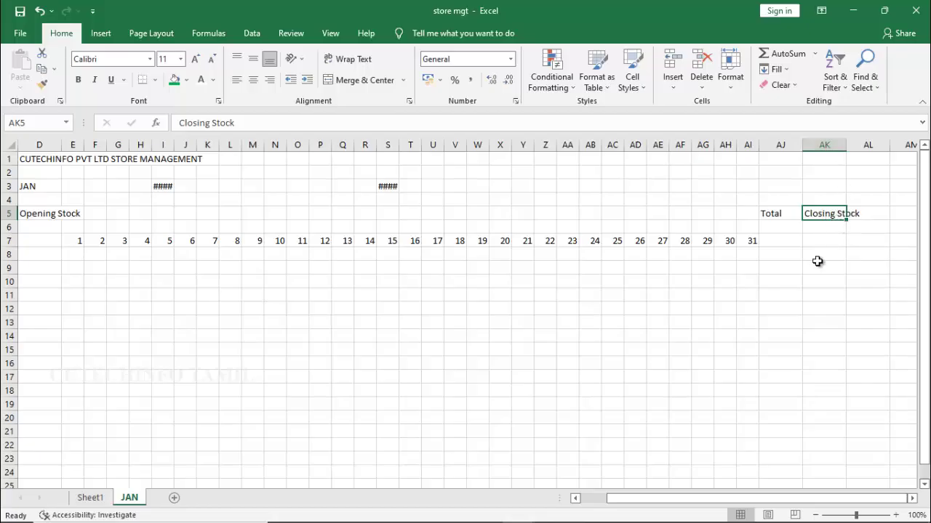
{"action": "left_click_drag", "start_coordinate": [761, 500], "coordinate": [751, 501]}
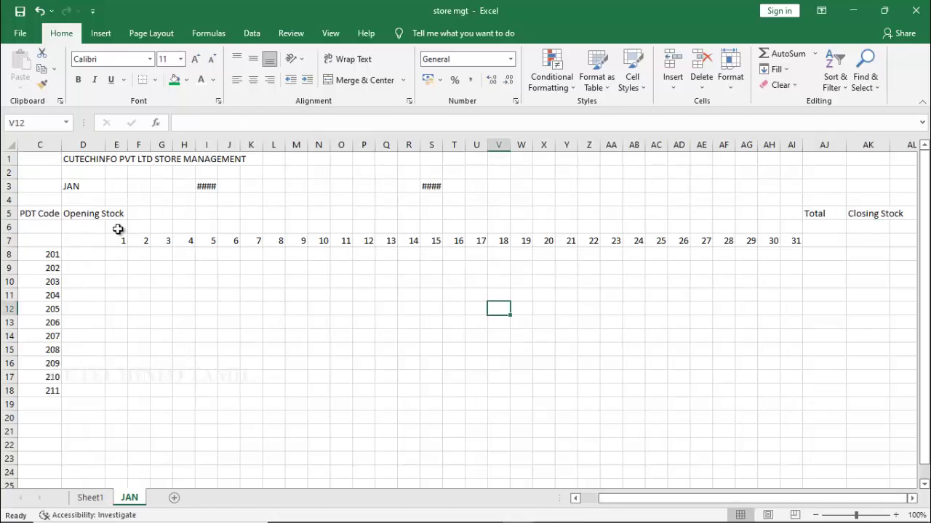
Enter =TEXT(E7,"ddd") in E6 so it shows the weekday Sat.
{"action": "left_click", "coordinate": [117, 228]}
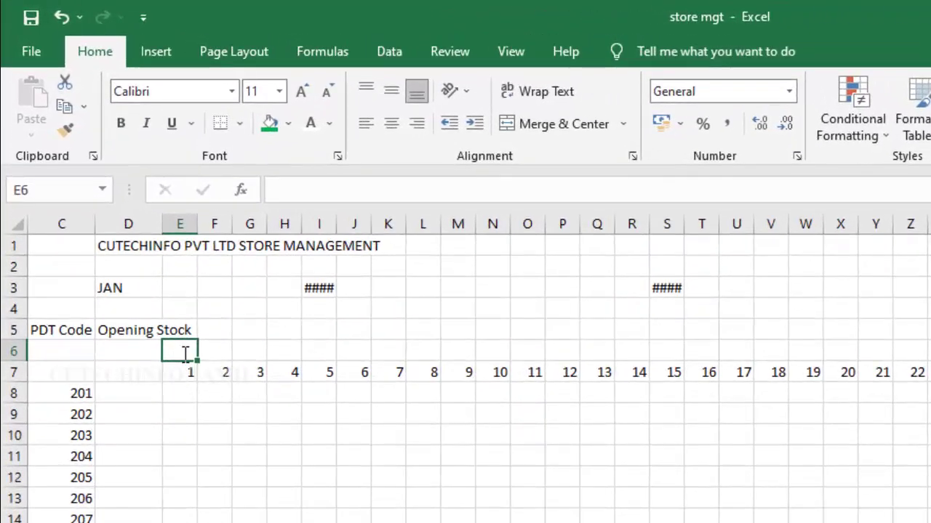
{"action": "type", "text": "=tex"}
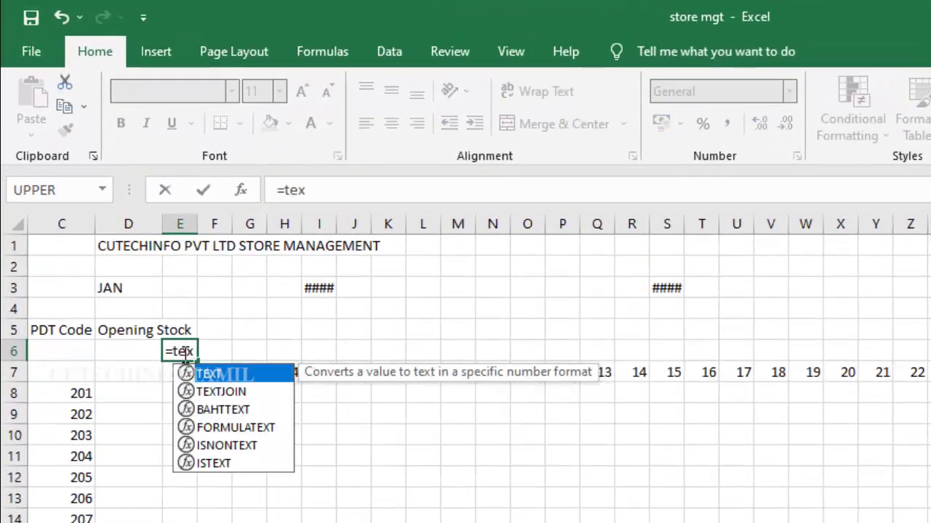
{"action": "key", "text": "Tab"}
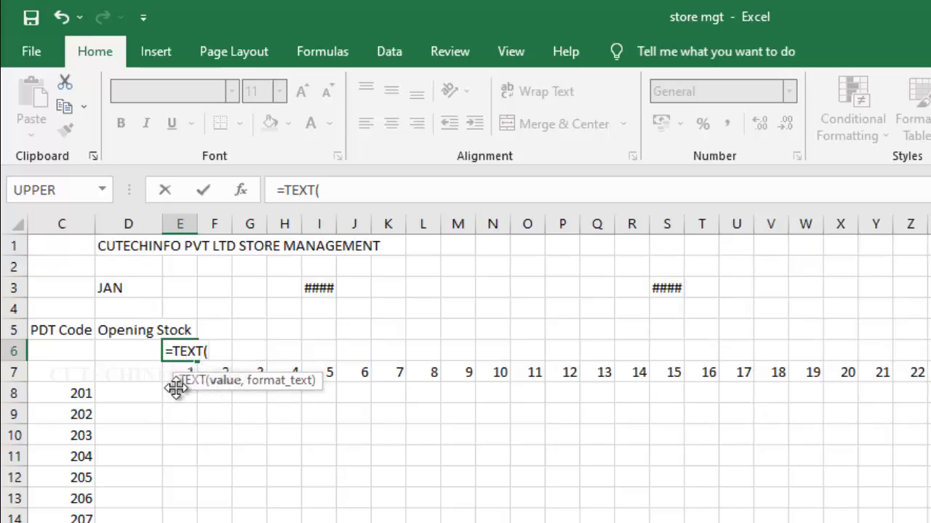
{"action": "left_click_drag", "start_coordinate": [176, 377], "coordinate": [189, 465]}
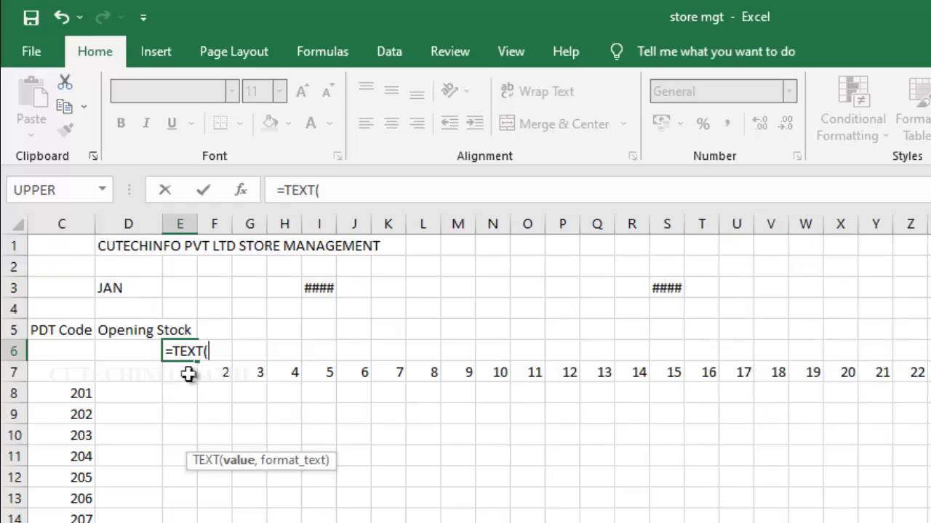
{"action": "left_click", "coordinate": [189, 375]}
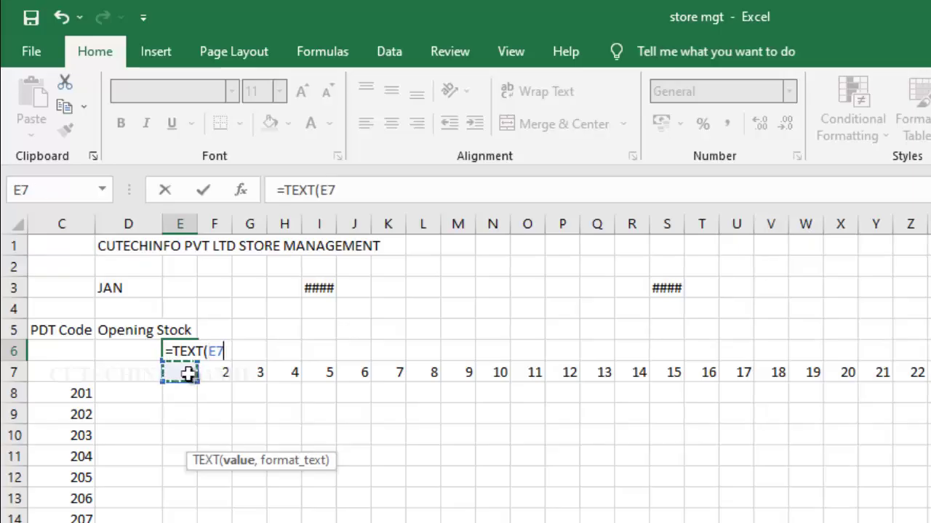
{"action": "type", "text": ","}
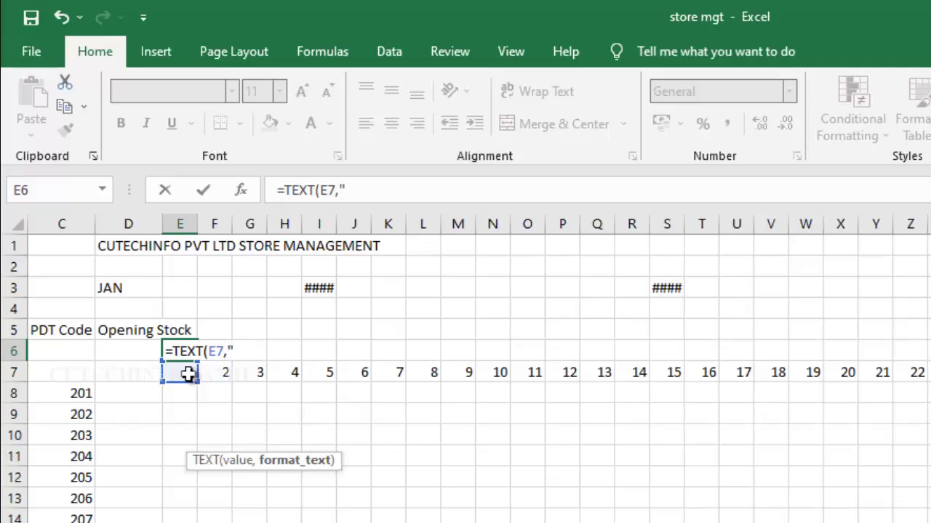
{"action": "type", "text": "\"ddd"}
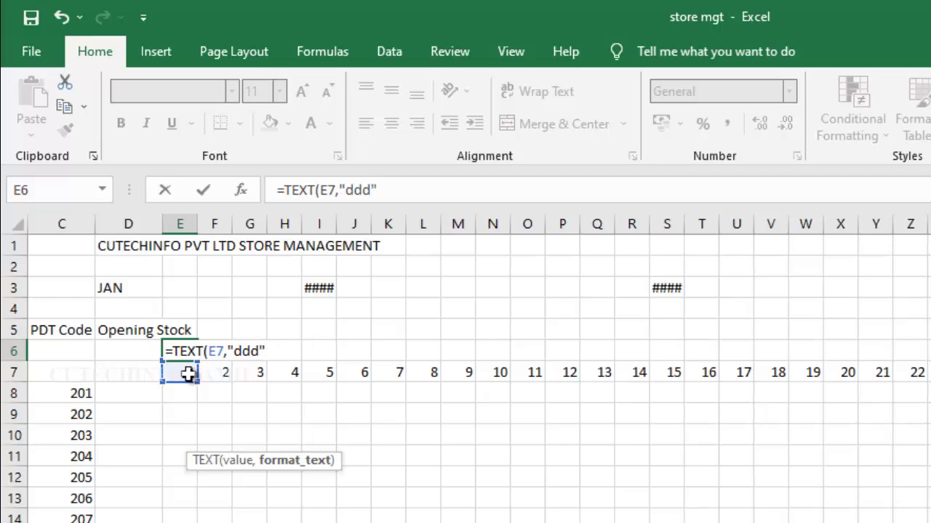
{"action": "type", "text": "\")"}
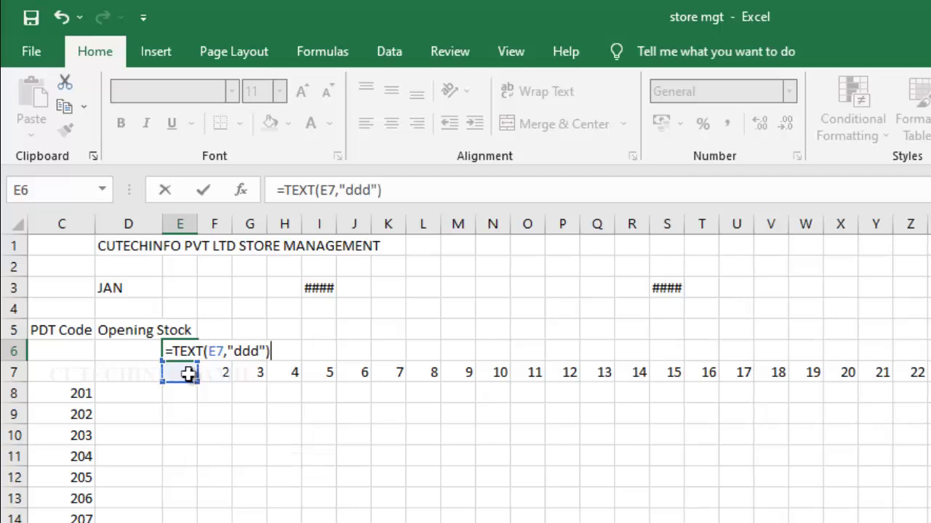
{"action": "key", "text": "Return"}
Copy the weekday formula along row 6 through column AI.
{"action": "left_click", "coordinate": [191, 419]}
{"action": "left_click", "coordinate": [187, 352]}
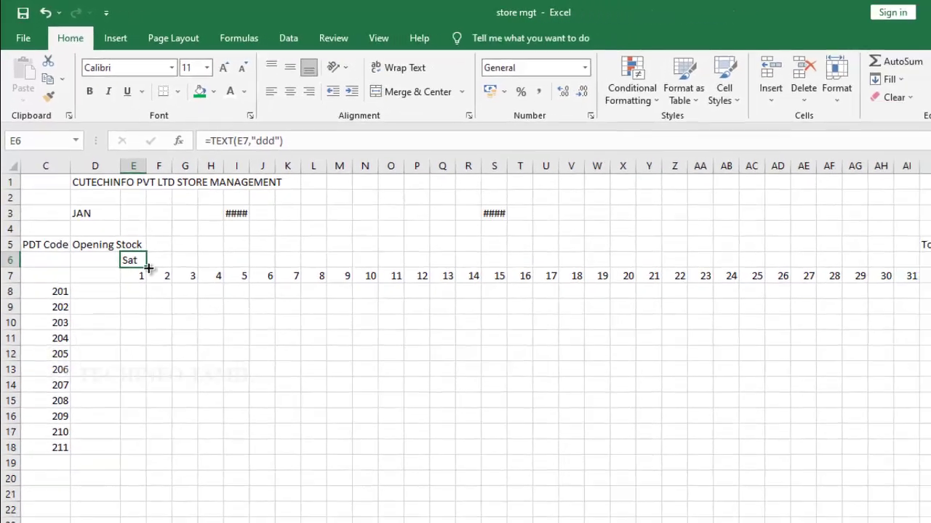
{"action": "left_click_drag", "start_coordinate": [148, 267], "coordinate": [827, 255]}
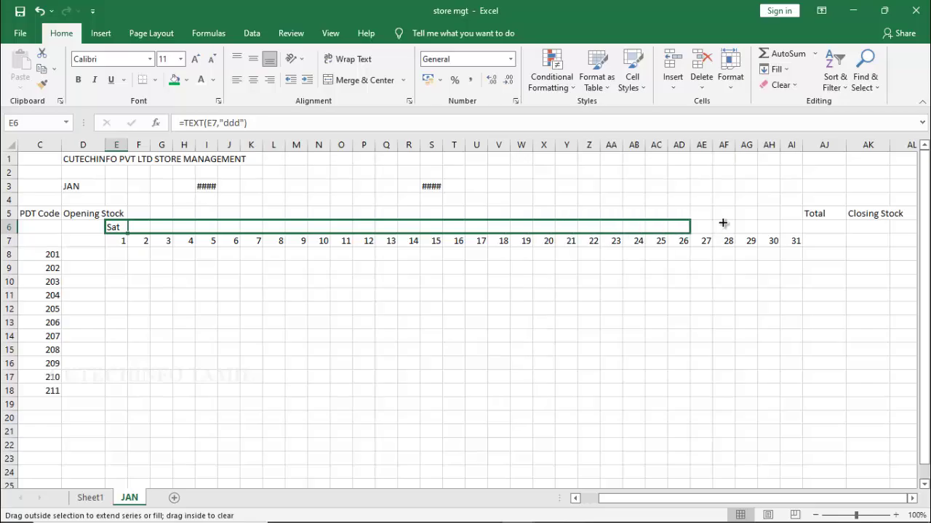
{"action": "left_click_drag", "start_coordinate": [723, 223], "coordinate": [796, 226]}
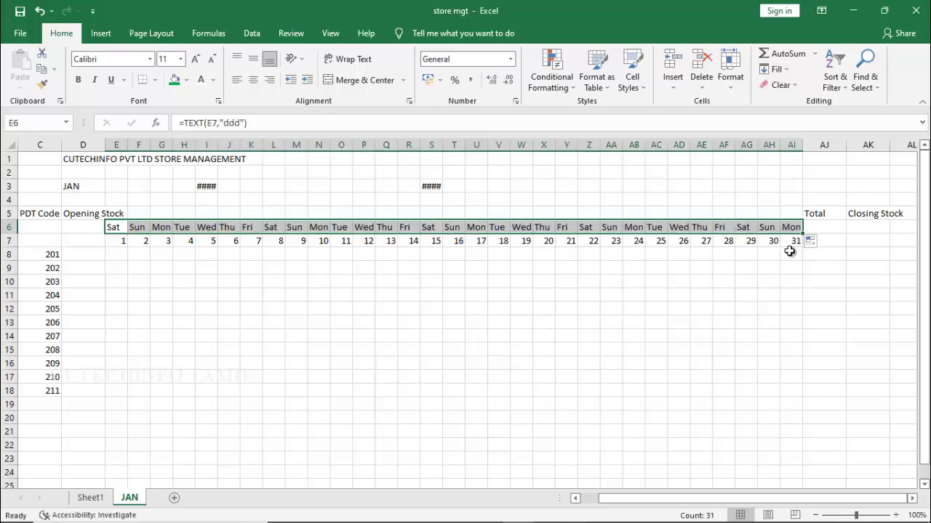
{"action": "left_click", "coordinate": [235, 305]}
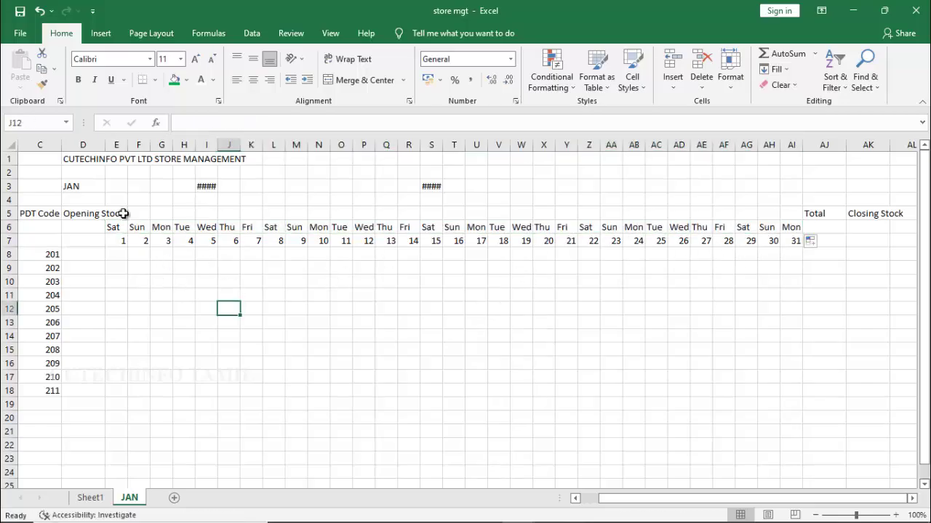
{"action": "key", "text": "Right"}
{"action": "key", "text": "Right"}
{"action": "key", "text": "Right"}
{"action": "key", "text": "Right"}
{"action": "left_click", "coordinate": [86, 158]}
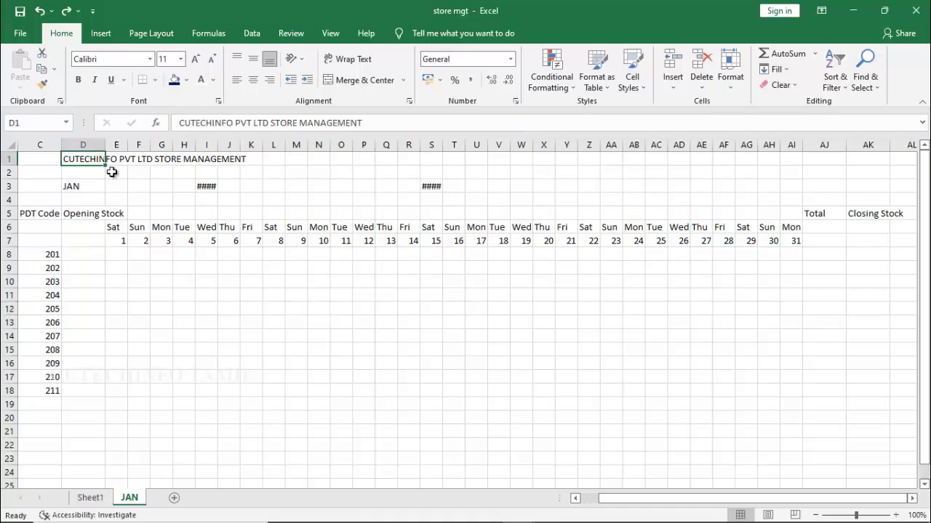
Merge and centre the title across D1:AK2 in bold 22 pt white on dark blue.
{"action": "left_click_drag", "start_coordinate": [111, 172], "coordinate": [860, 172]}
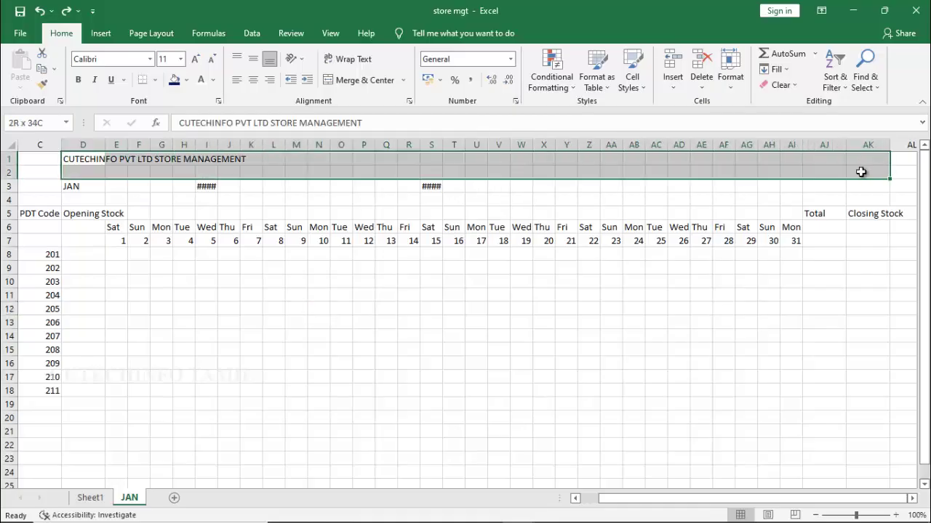
{"action": "left_click", "coordinate": [355, 81]}
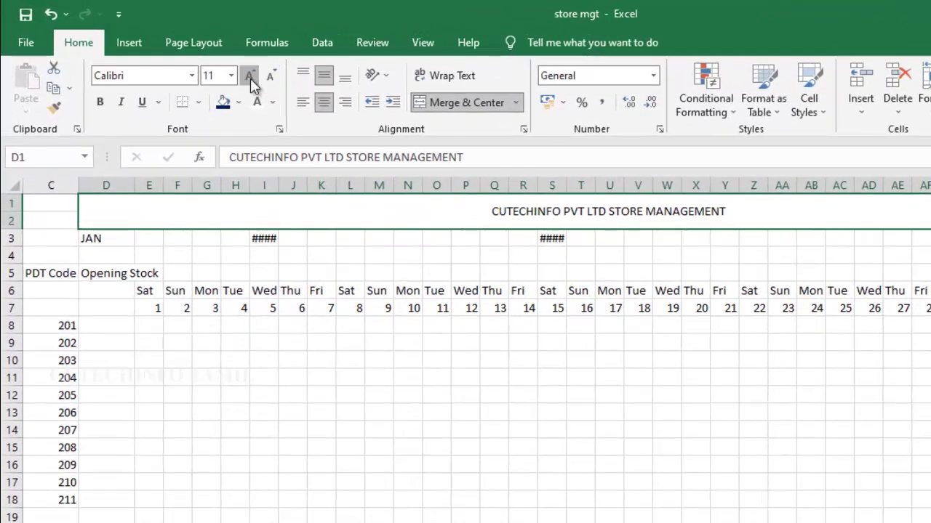
{"action": "left_click", "coordinate": [194, 62]}
{"action": "left_click", "coordinate": [250, 79]}
{"action": "left_click", "coordinate": [250, 79]}
{"action": "left_click", "coordinate": [250, 79]}
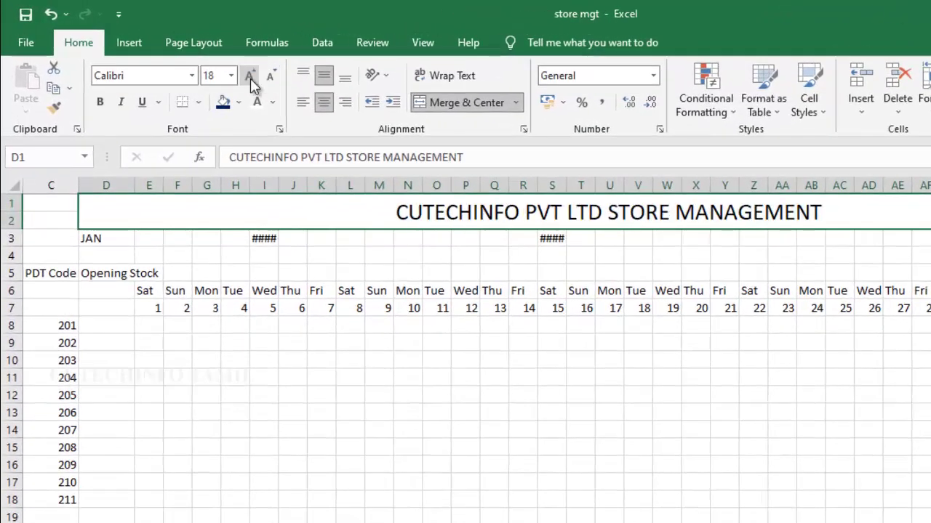
{"action": "left_click", "coordinate": [250, 79]}
{"action": "left_click", "coordinate": [250, 78]}
{"action": "key", "text": "ctrl+b"}
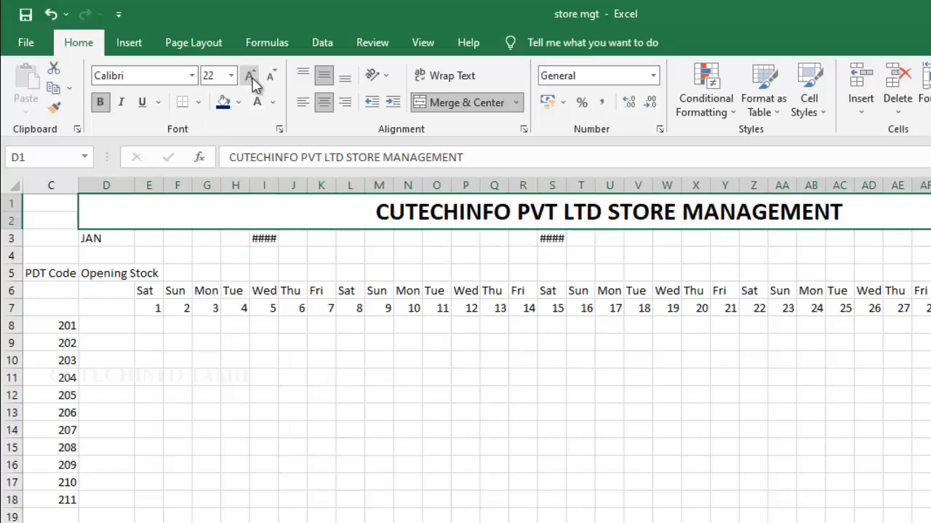
{"action": "left_click", "coordinate": [224, 104]}
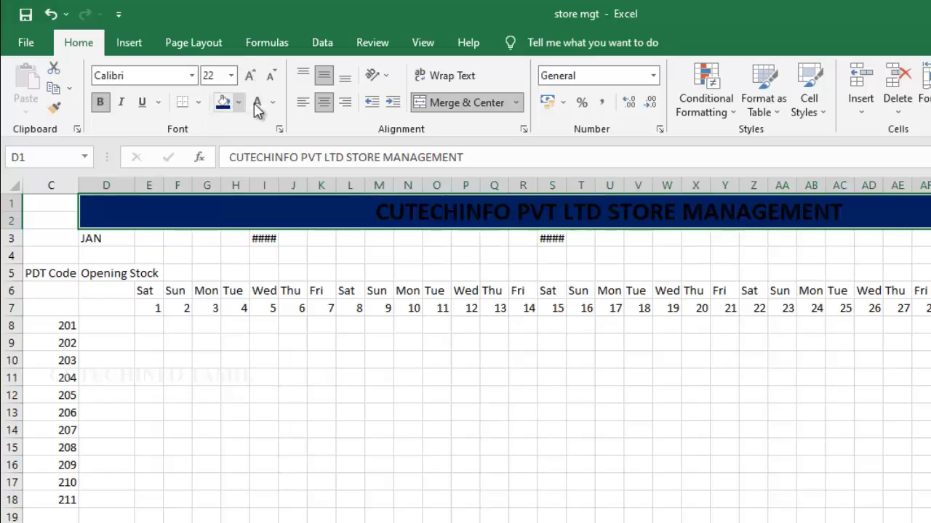
{"action": "left_click", "coordinate": [258, 107]}
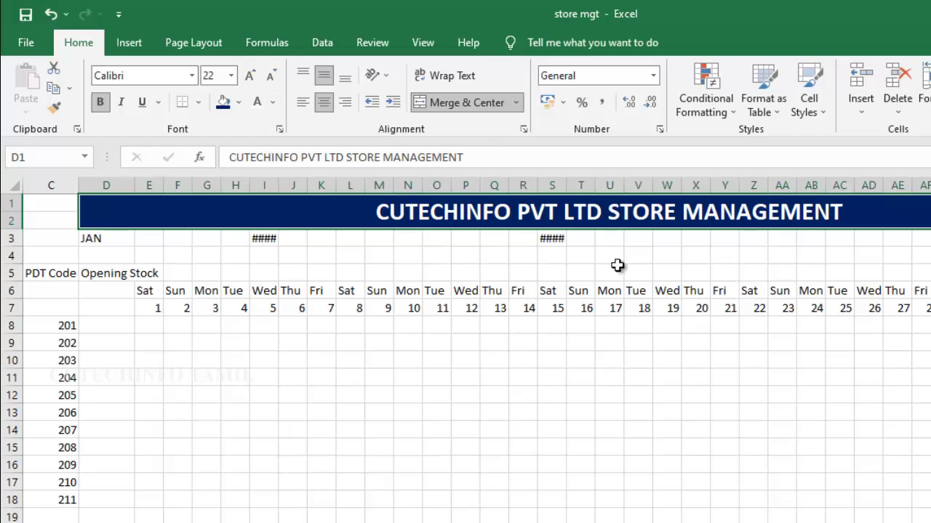
Merge D3:F4 around JAN, middle-align it, and make it bold 20 pt.
{"action": "left_click", "coordinate": [113, 239]}
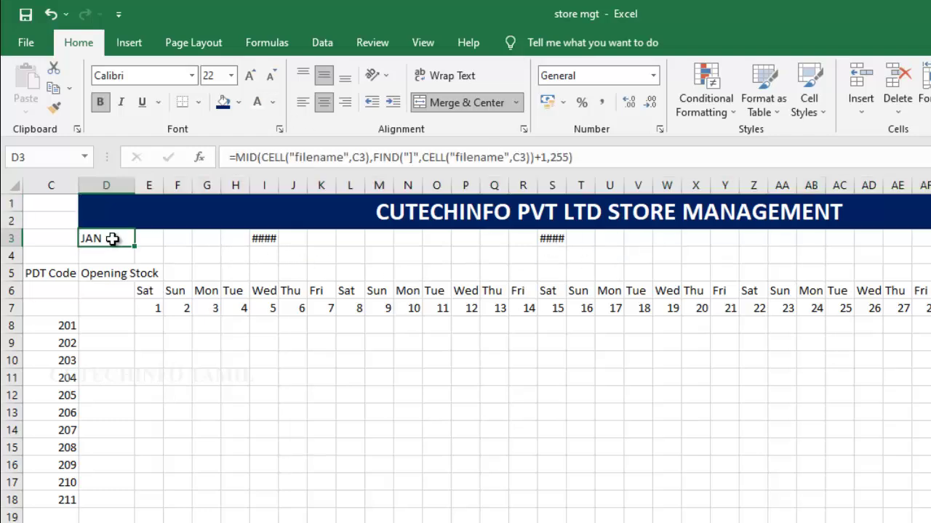
{"action": "left_click_drag", "start_coordinate": [120, 248], "coordinate": [167, 251]}
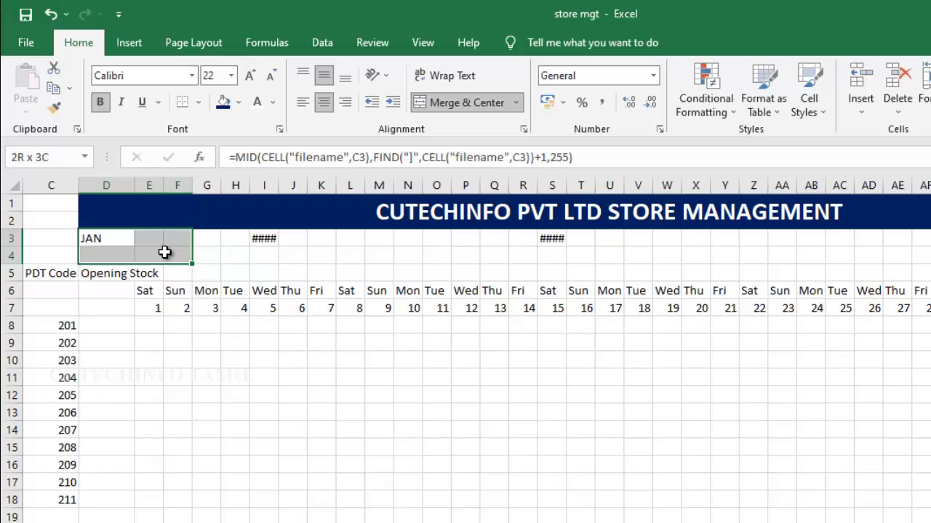
{"action": "left_click", "coordinate": [465, 103]}
{"action": "left_click", "coordinate": [324, 76]}
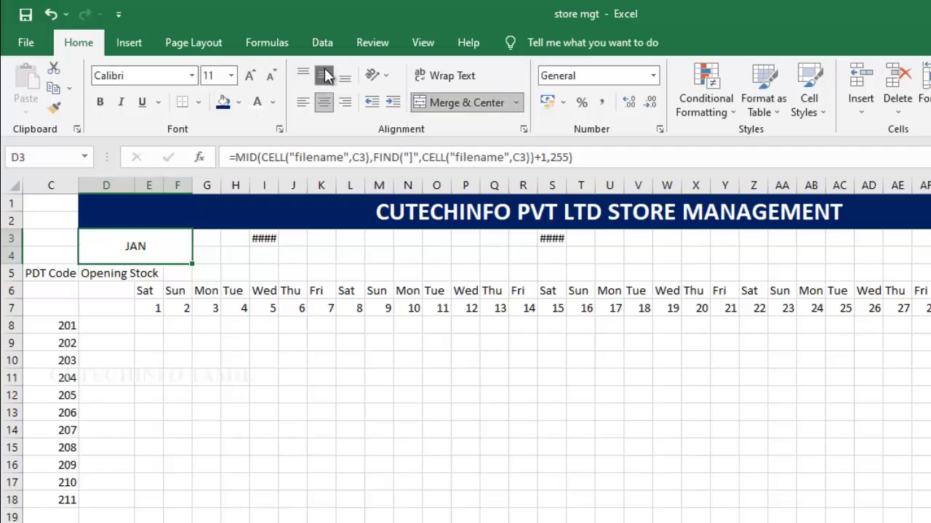
{"action": "left_click", "coordinate": [249, 76]}
{"action": "left_click", "coordinate": [250, 76]}
{"action": "left_click", "coordinate": [250, 75]}
{"action": "left_click", "coordinate": [250, 75]}
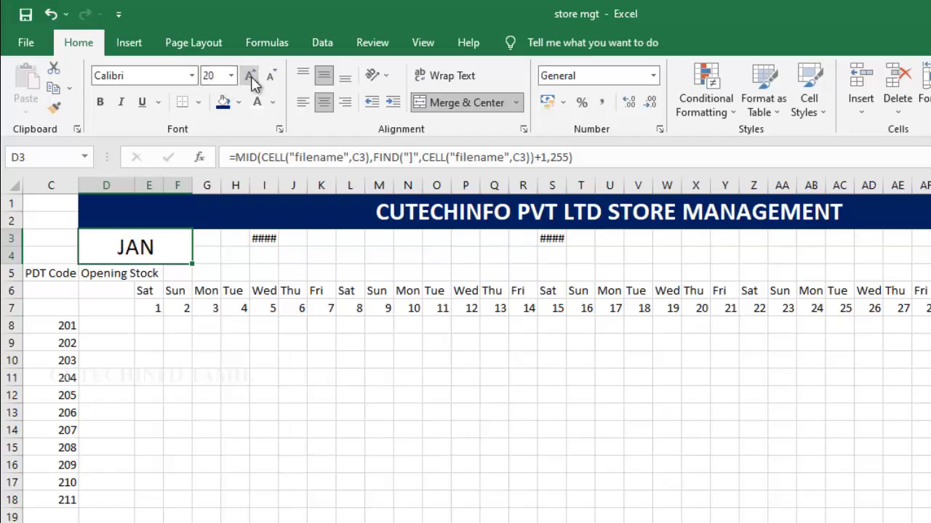
{"action": "left_click", "coordinate": [250, 75]}
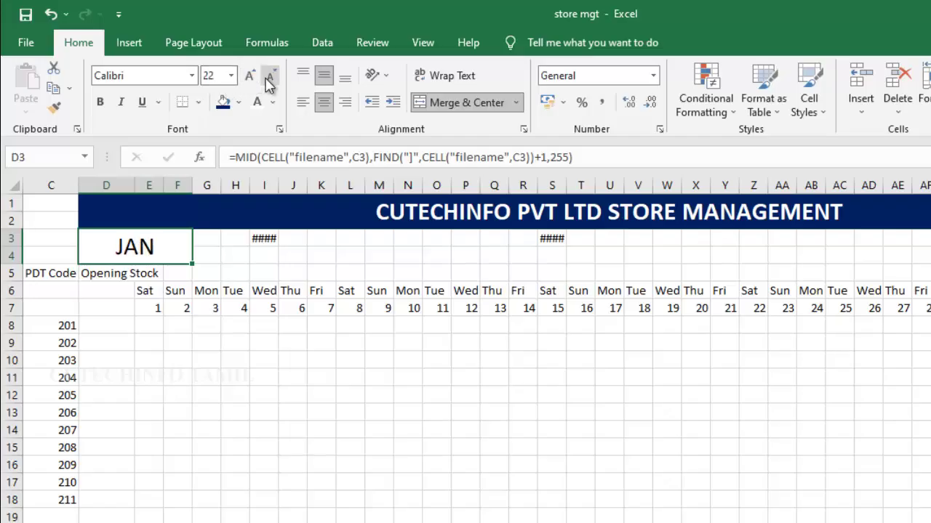
{"action": "key", "text": "ctrl+b"}
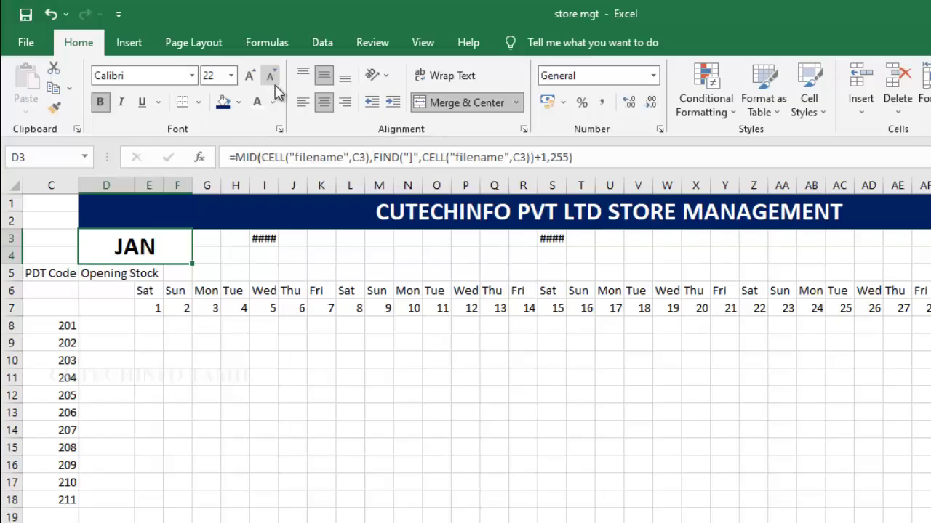
Merge and middle-align I3:M4, making 01 January 2022 bold 16 pt.
{"action": "left_click", "coordinate": [266, 239]}
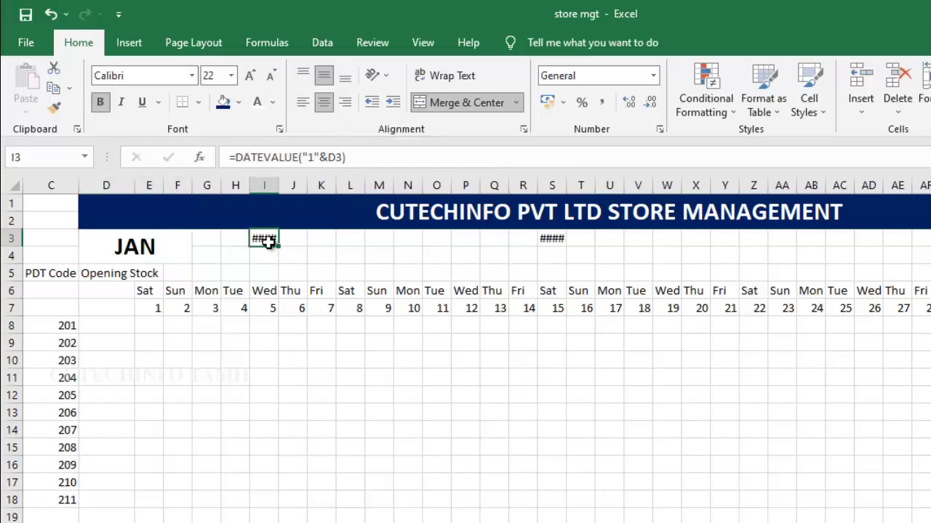
{"action": "left_click_drag", "start_coordinate": [266, 242], "coordinate": [377, 261]}
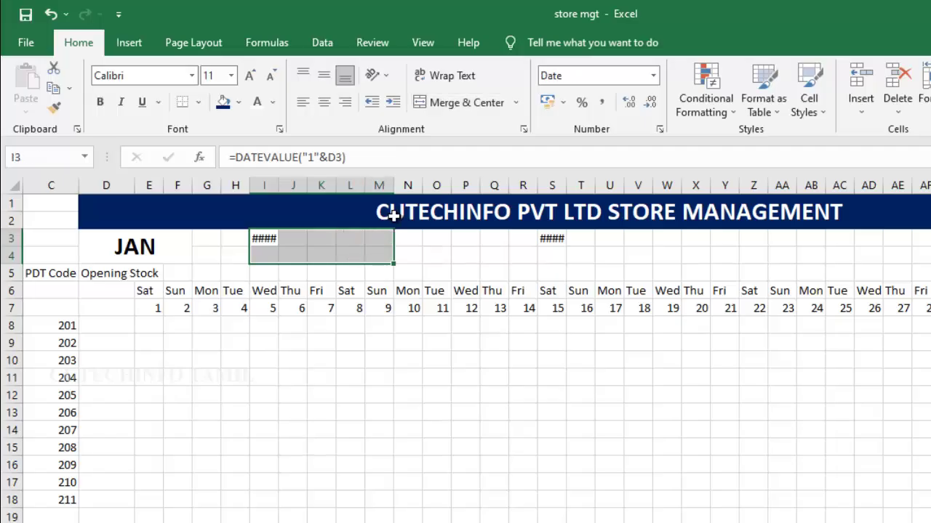
{"action": "left_click", "coordinate": [452, 102]}
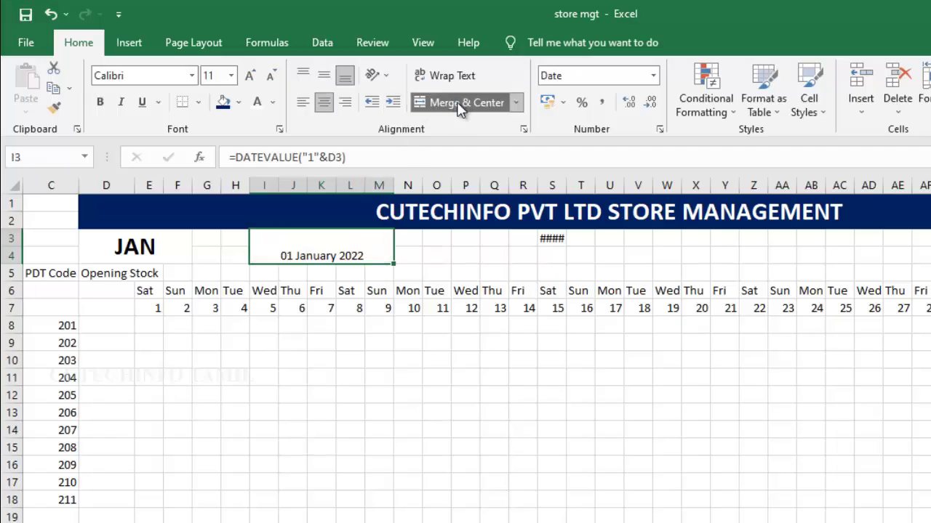
{"action": "left_click", "coordinate": [323, 75]}
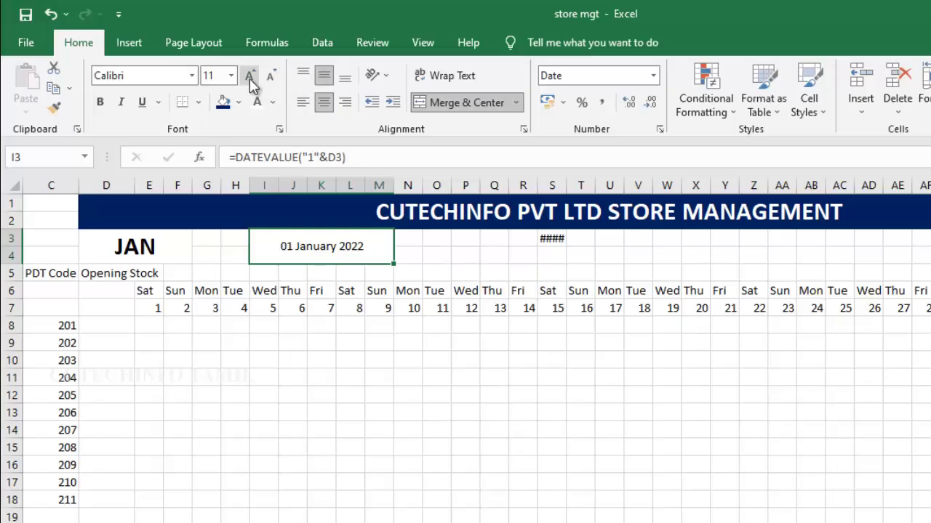
{"action": "left_click", "coordinate": [250, 81]}
{"action": "left_click", "coordinate": [250, 81]}
{"action": "left_click", "coordinate": [250, 82]}
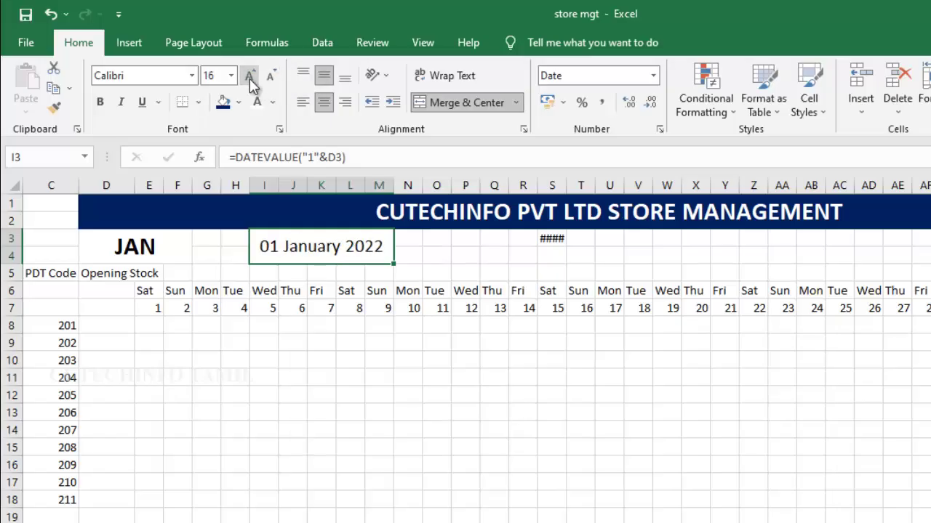
{"action": "key", "text": "ctrl+b"}
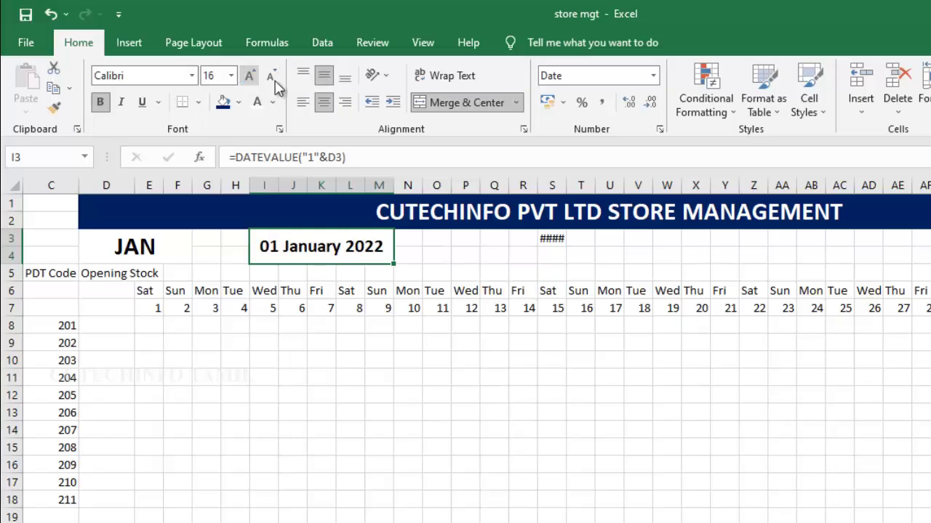
Merge S3:W4 for 31 January 2022, middle-aligned in bold 16 pt to match the start date.
{"action": "left_click", "coordinate": [560, 240]}
{"action": "left_click_drag", "start_coordinate": [565, 240], "coordinate": [664, 263]}
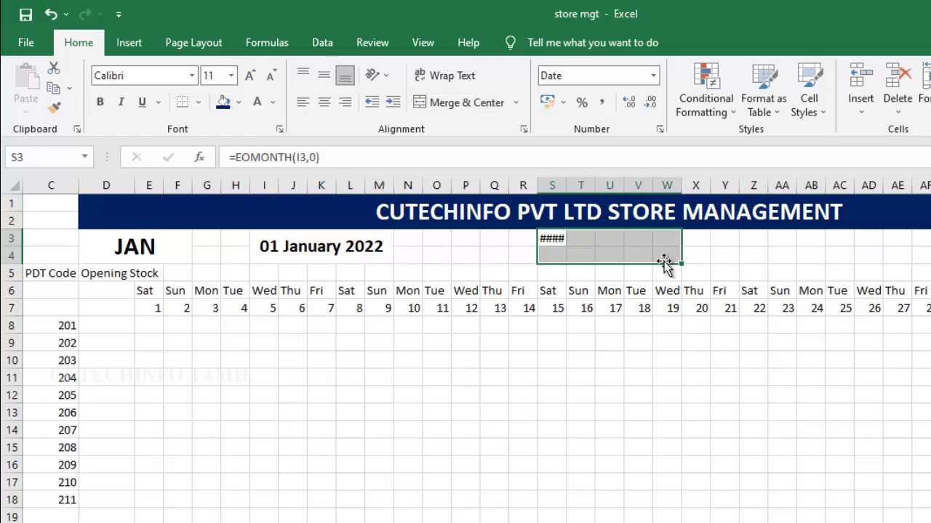
{"action": "left_click", "coordinate": [467, 102]}
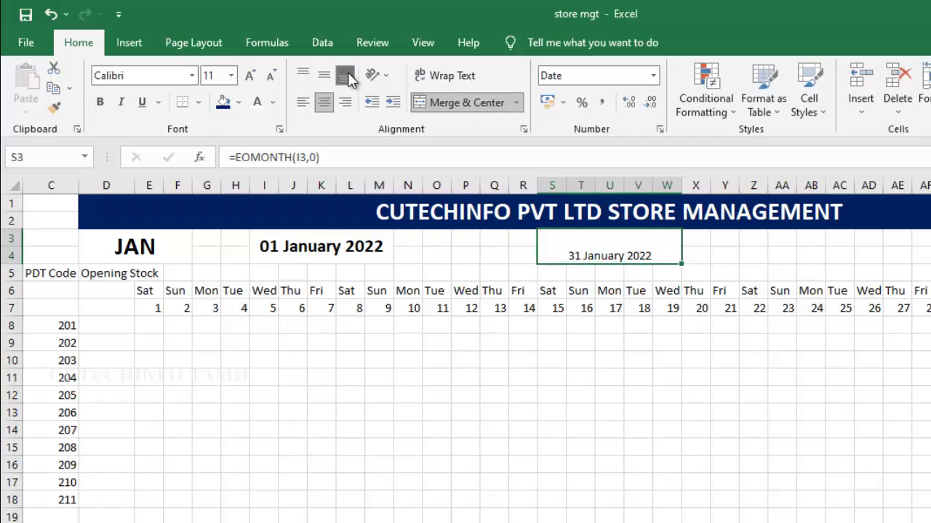
{"action": "left_click", "coordinate": [325, 78]}
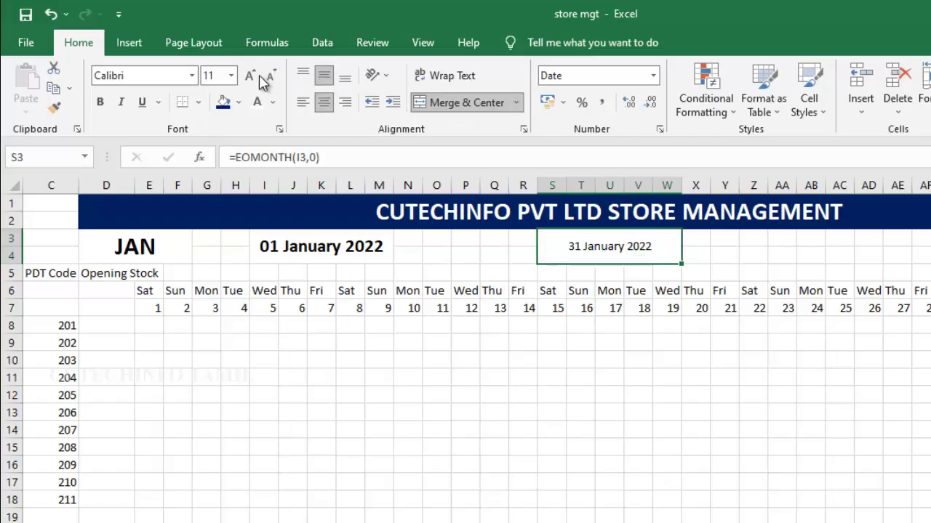
{"action": "left_click", "coordinate": [250, 78]}
{"action": "left_click", "coordinate": [251, 77]}
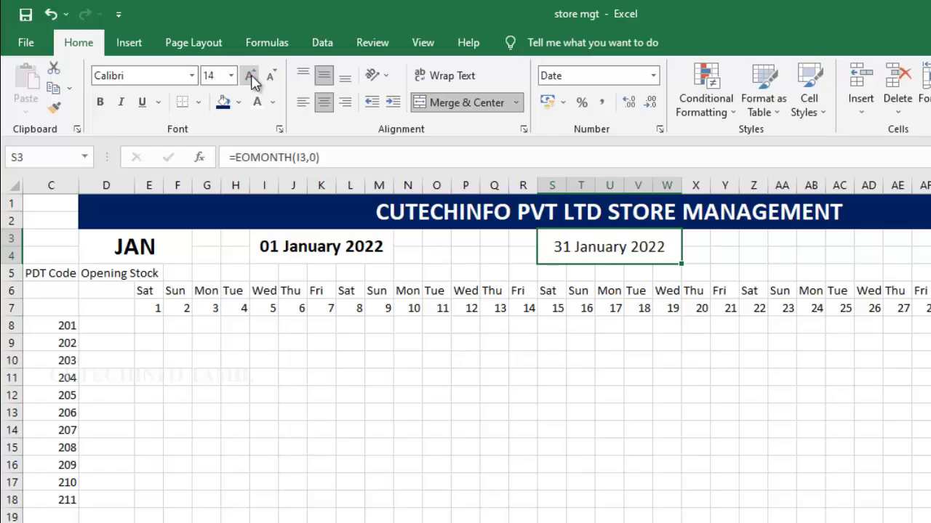
{"action": "key", "text": "ctrl+b"}
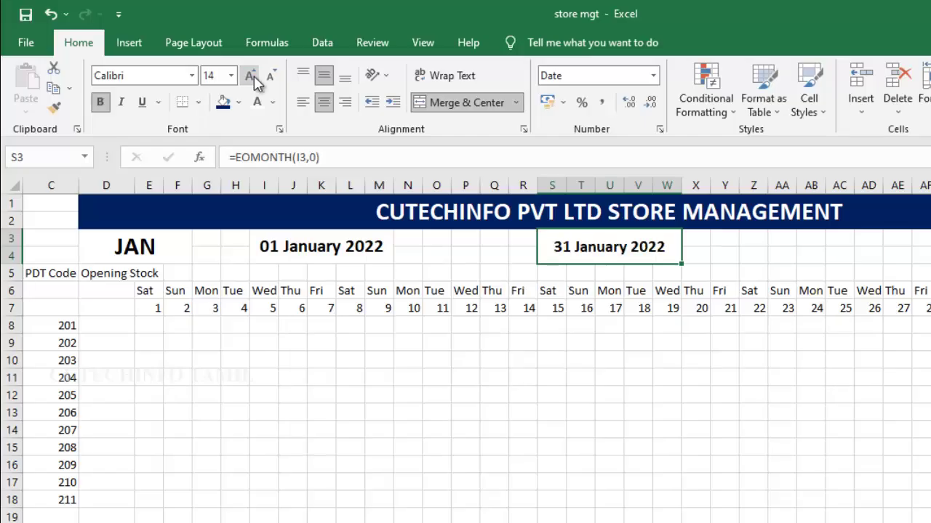
{"action": "left_click", "coordinate": [369, 247]}
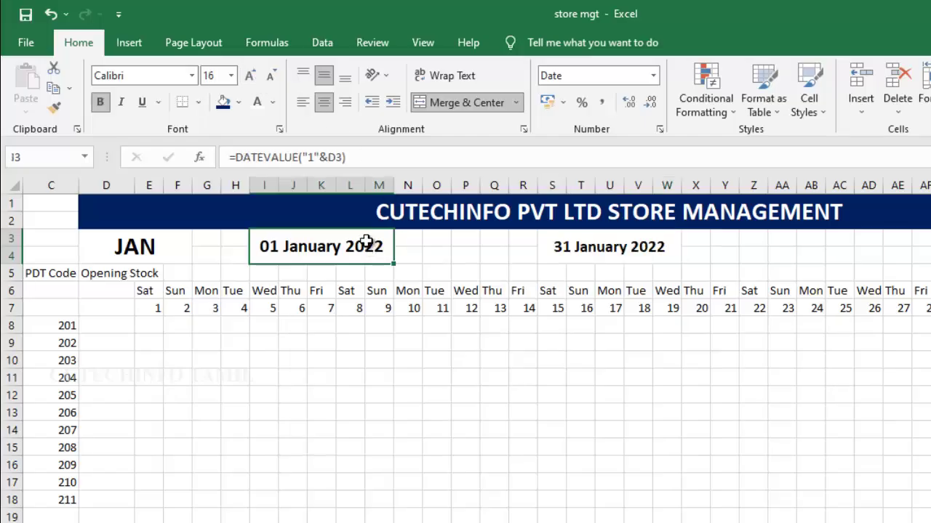
{"action": "left_click", "coordinate": [614, 249]}
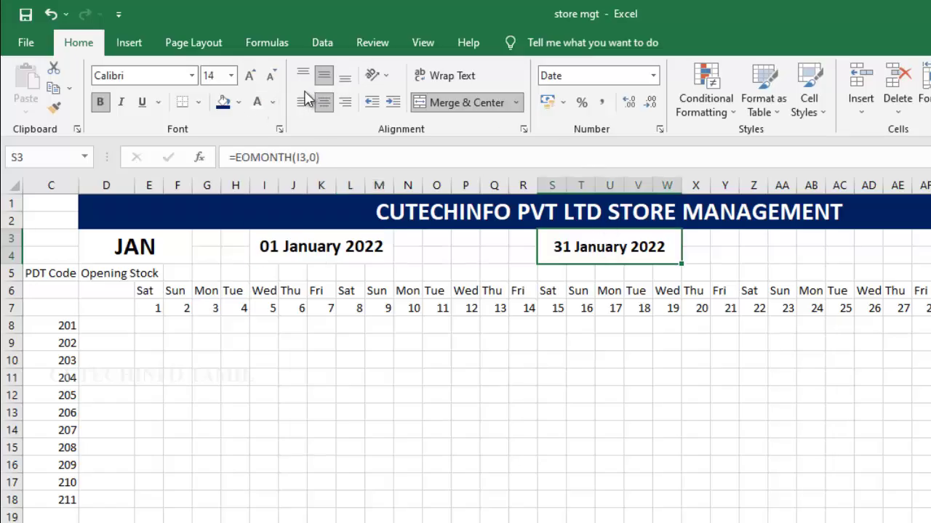
{"action": "left_click", "coordinate": [248, 76]}
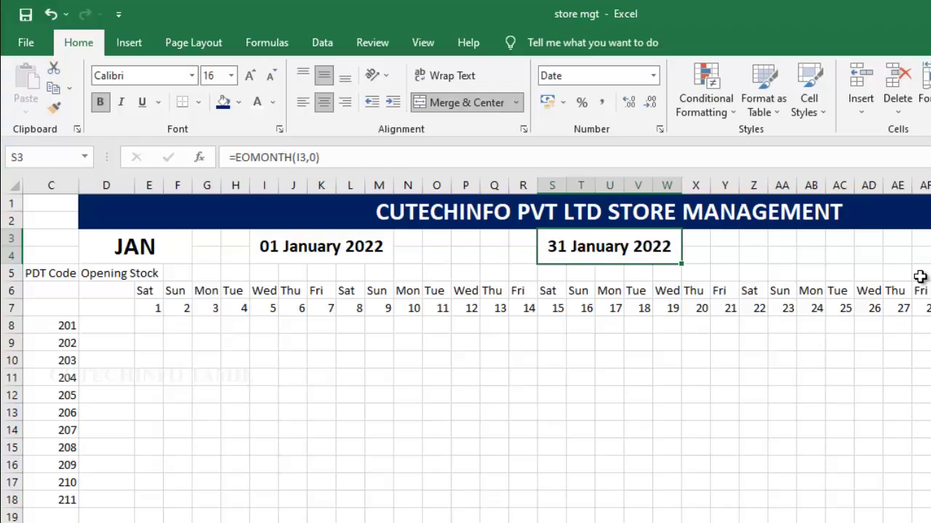
{"action": "left_click", "coordinate": [439, 239]}
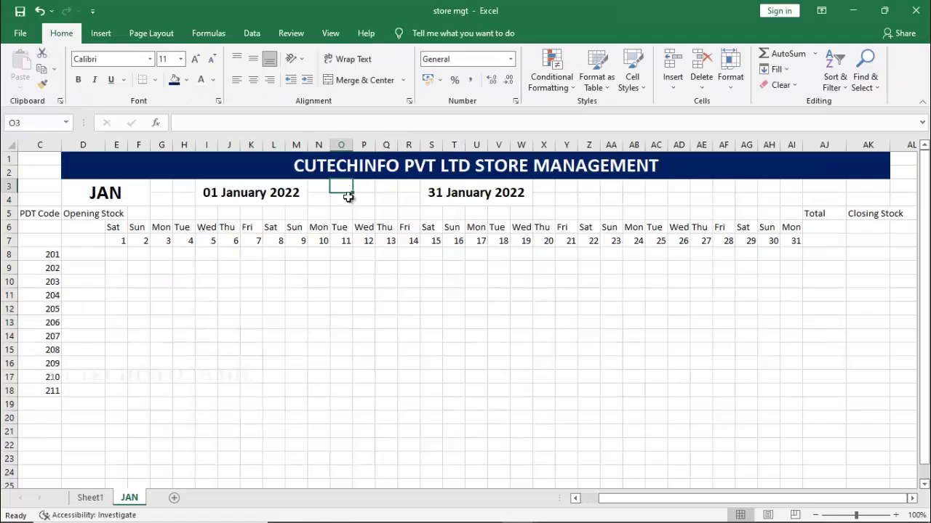
Merge O3:Q4 and enter the label TO between the two January dates.
{"action": "left_click_drag", "start_coordinate": [348, 197], "coordinate": [383, 197]}
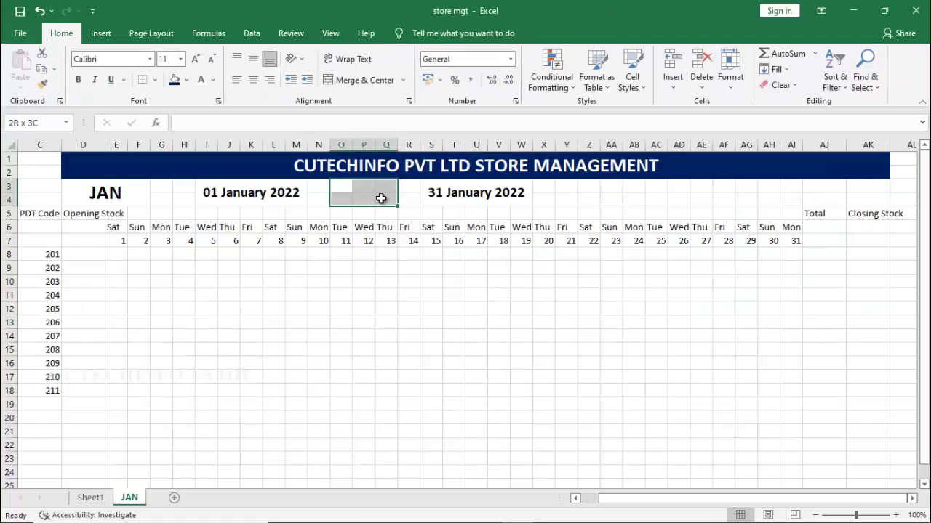
{"action": "left_click", "coordinate": [362, 80]}
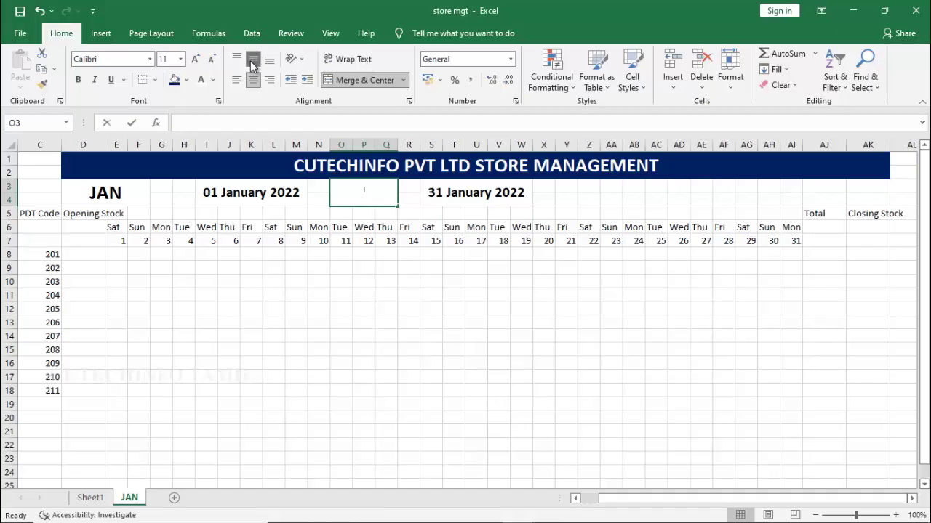
{"action": "type", "text": "TO"}
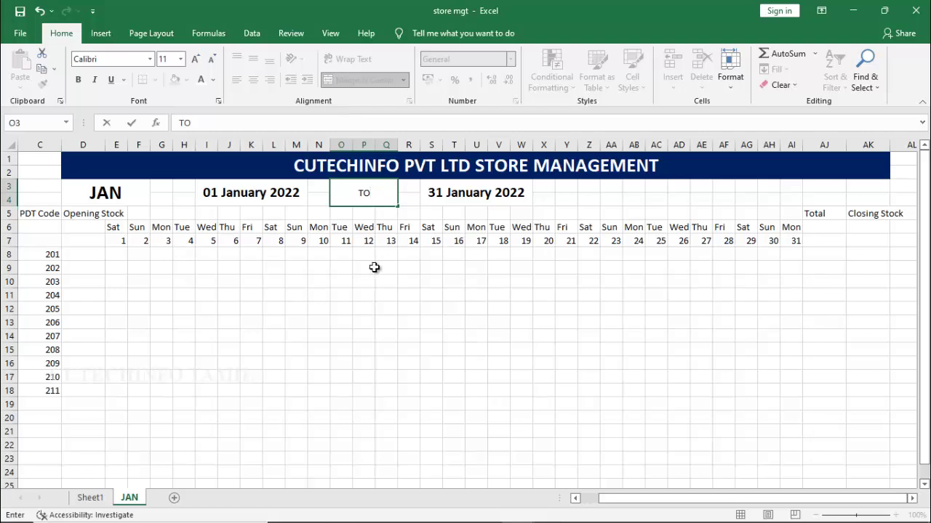
{"action": "left_click", "coordinate": [374, 267]}
Make the TO label bold and enlarge it to 20 pt.
{"action": "left_click", "coordinate": [370, 195]}
{"action": "key", "text": "ctrl+b"}
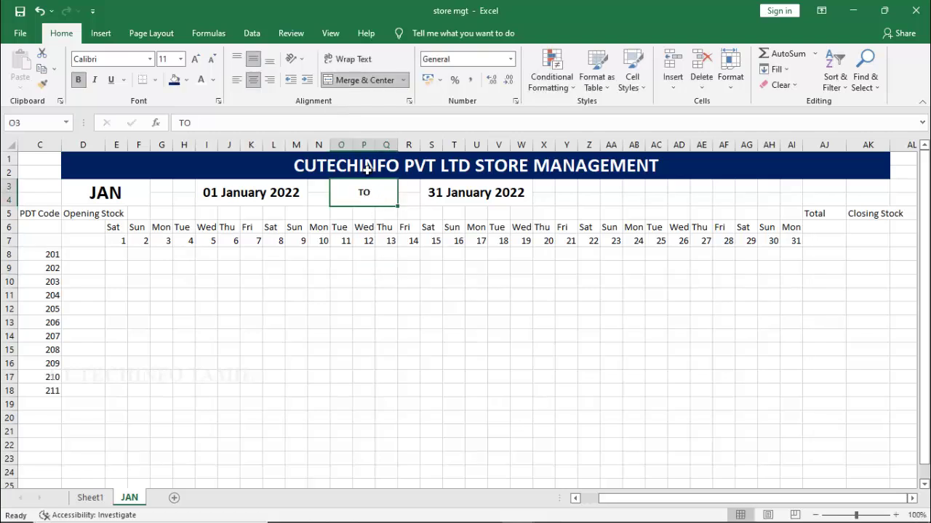
{"action": "left_click", "coordinate": [195, 59]}
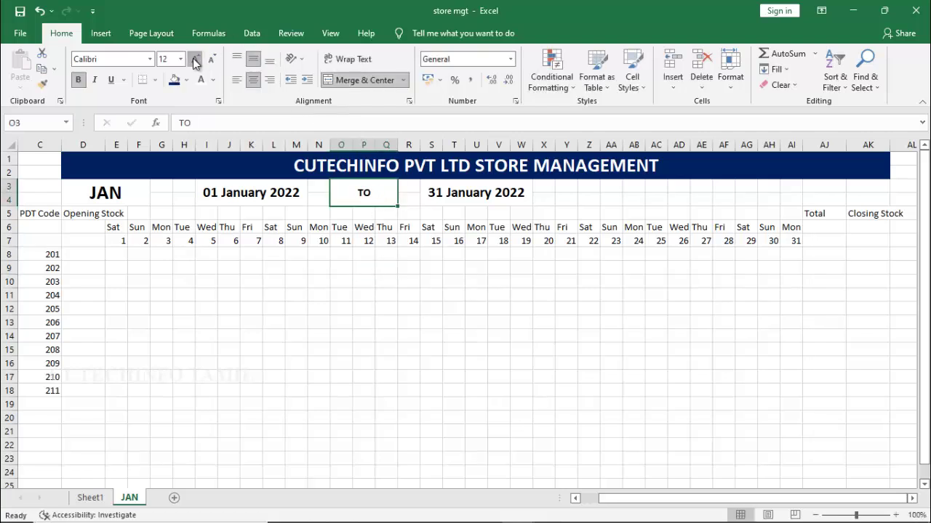
{"action": "left_click", "coordinate": [195, 59]}
{"action": "left_click", "coordinate": [195, 59]}
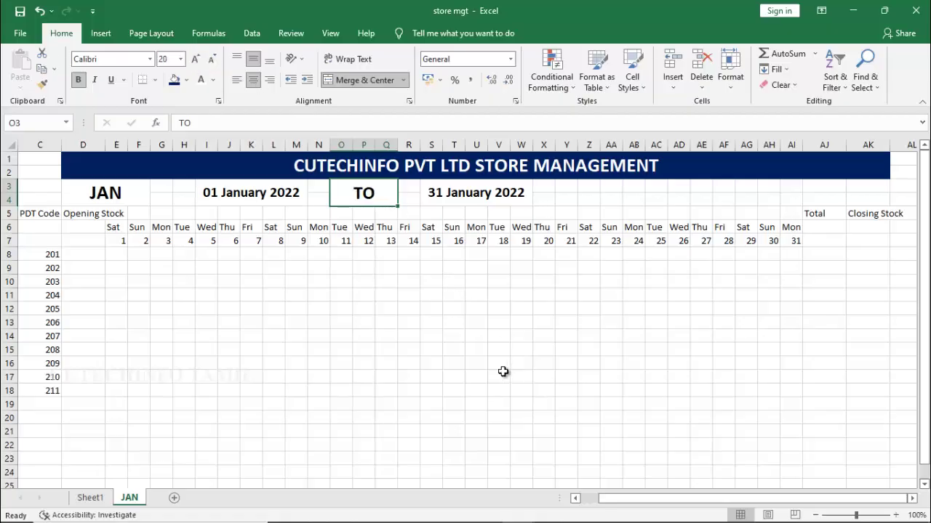
{"action": "left_click", "coordinate": [367, 315]}
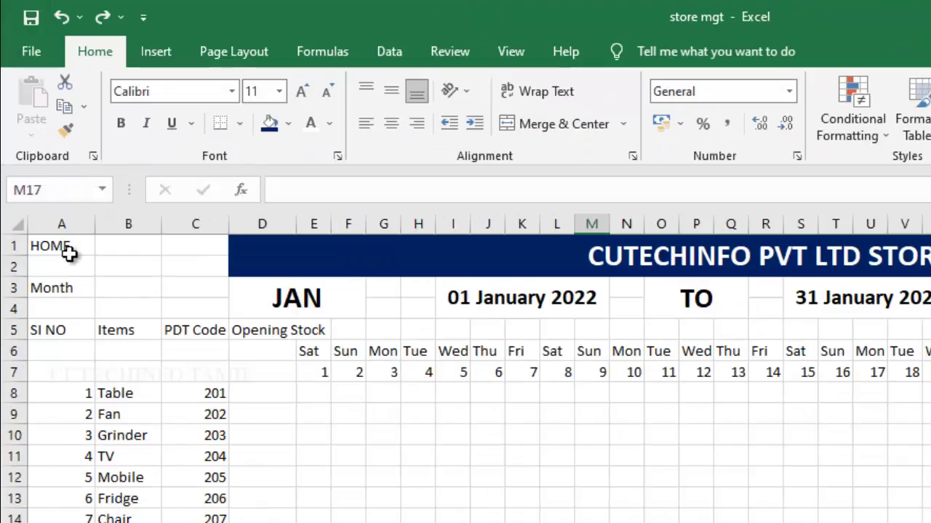
{"action": "left_click", "coordinate": [62, 246]}
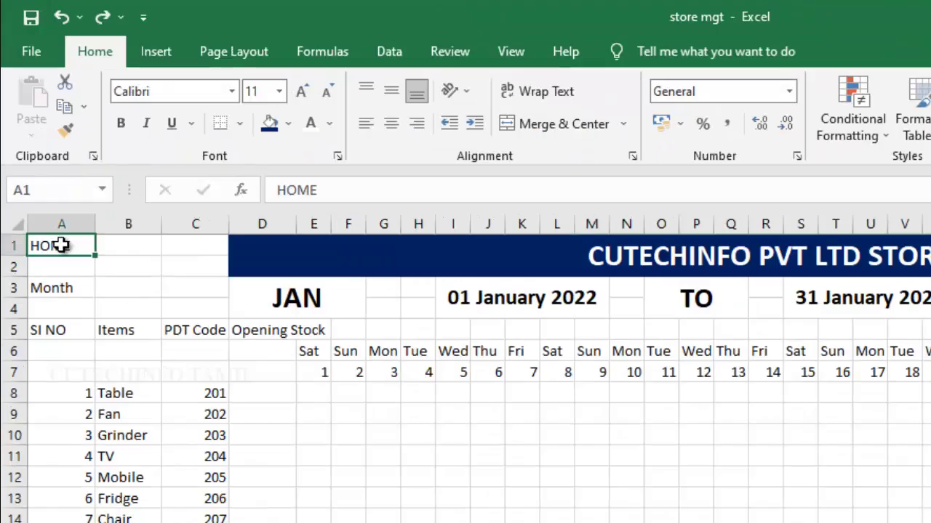
Merge A1:C2 for HOME, centre it vertically, and make it bold 20 pt.
{"action": "left_click_drag", "start_coordinate": [62, 246], "coordinate": [183, 256]}
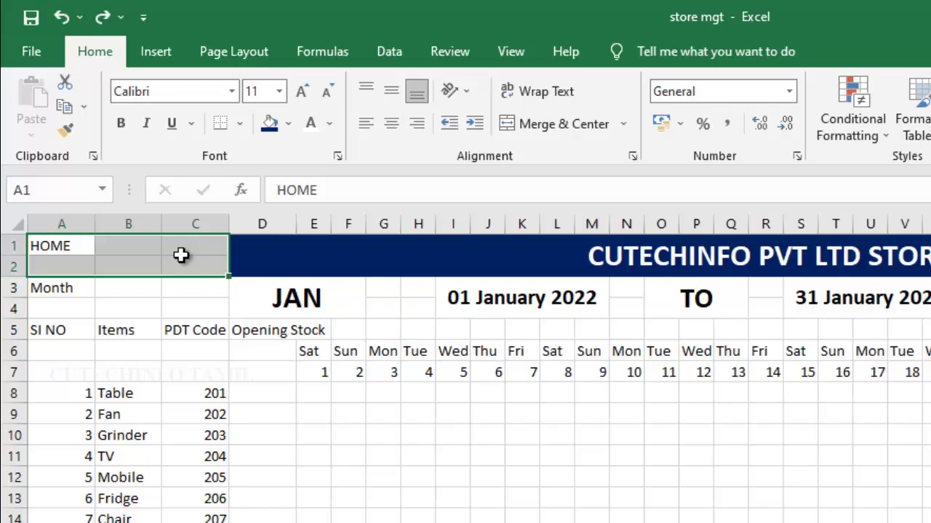
{"action": "left_click", "coordinate": [593, 120]}
{"action": "left_click", "coordinate": [391, 89]}
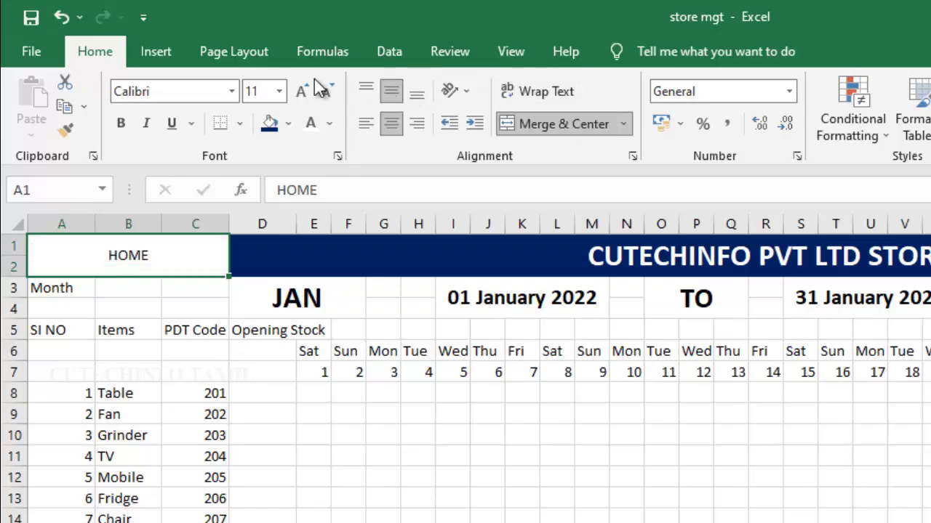
{"action": "left_click", "coordinate": [302, 92]}
{"action": "left_click", "coordinate": [303, 92]}
{"action": "left_click", "coordinate": [304, 93]}
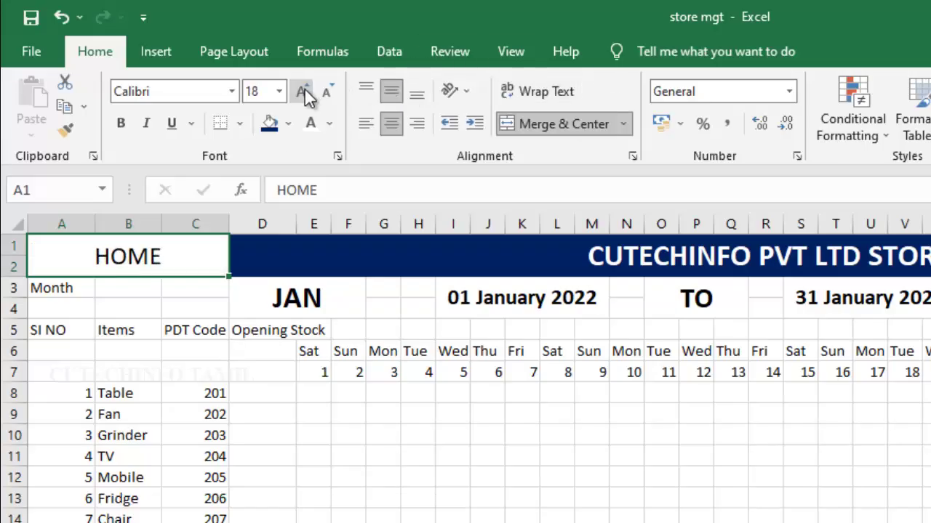
{"action": "key", "text": "ctrl+b"}
{"action": "left_click", "coordinate": [304, 91]}
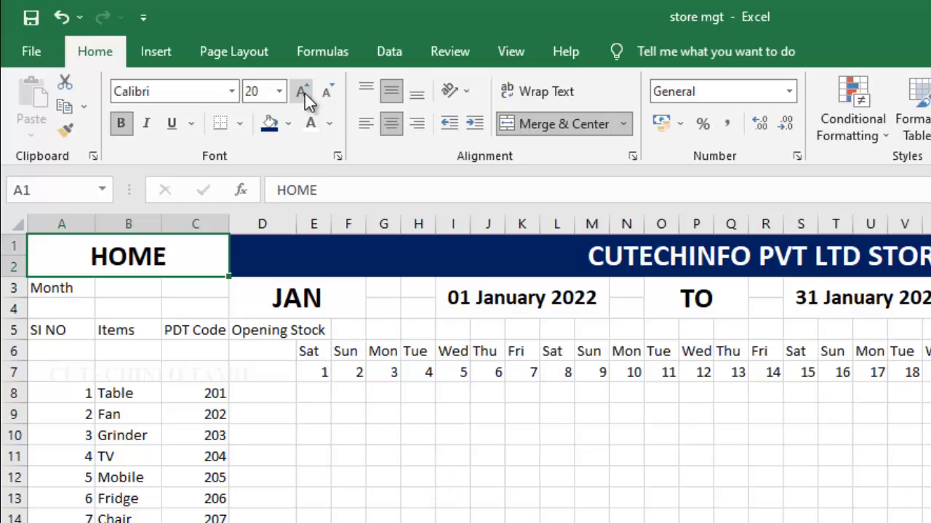
Merge A3:B4 for Month, centre it vertically, and make it bold 18 pt.
{"action": "left_click", "coordinate": [78, 288]}
{"action": "left_click_drag", "start_coordinate": [78, 287], "coordinate": [150, 301]}
{"action": "left_click", "coordinate": [557, 125]}
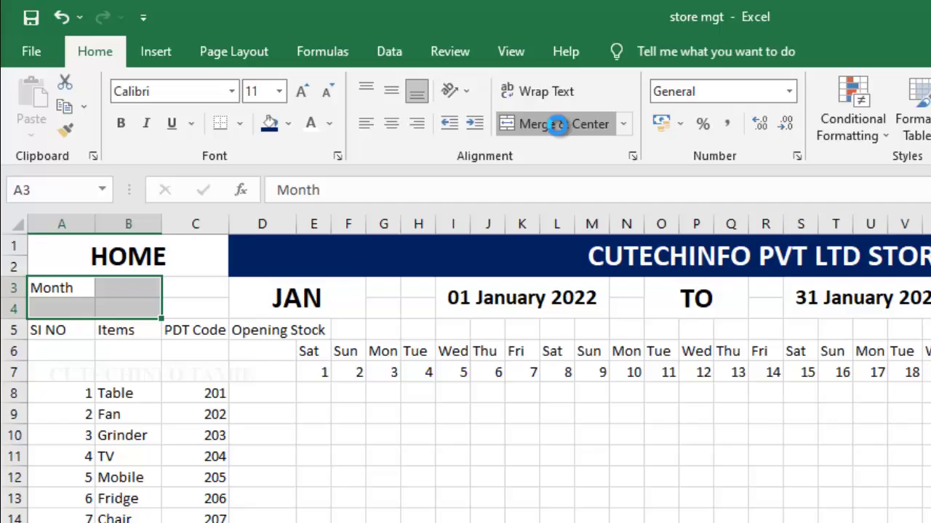
{"action": "left_click", "coordinate": [391, 92]}
{"action": "left_click", "coordinate": [304, 93]}
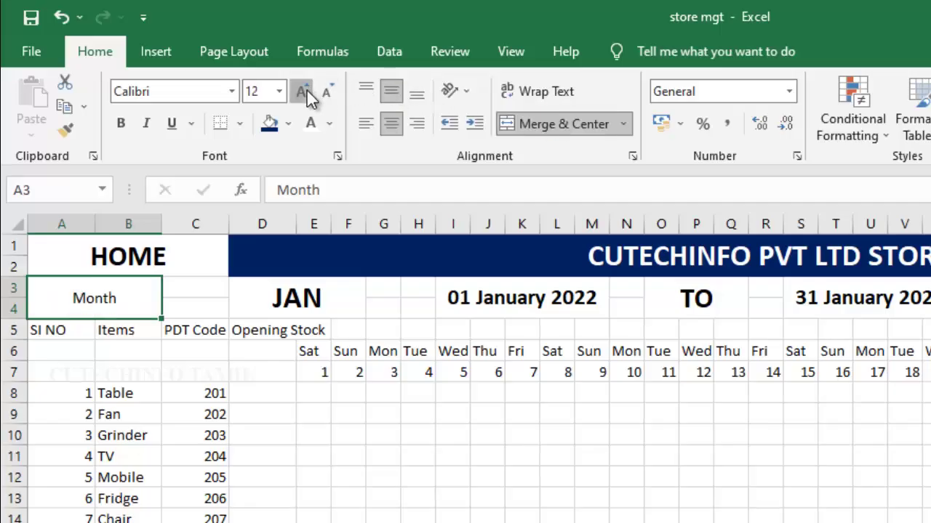
{"action": "left_click", "coordinate": [304, 92]}
{"action": "left_click", "coordinate": [304, 93]}
{"action": "left_click", "coordinate": [304, 93]}
{"action": "key", "text": "ctrl+b"}
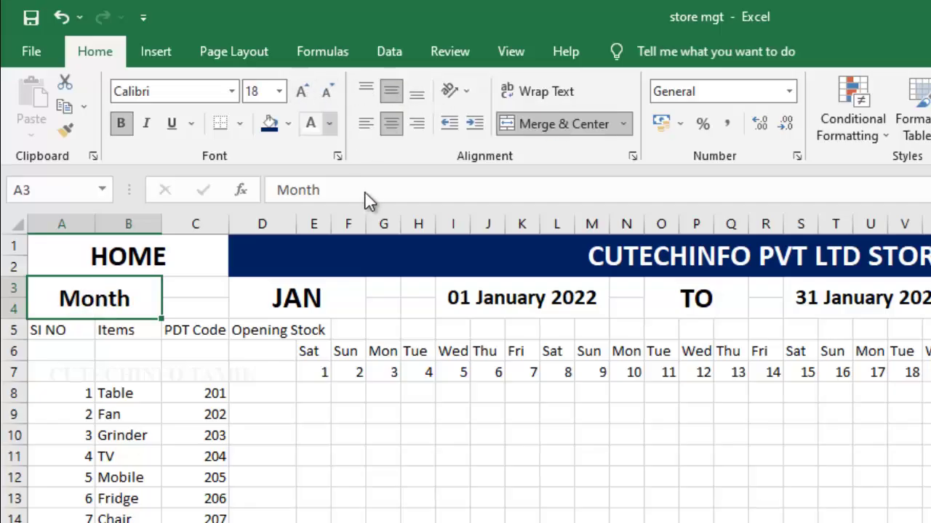
{"action": "left_click_drag", "start_coordinate": [60, 331], "coordinate": [69, 372]}
Merge and centre A5:A7, B5:B7, C5:C7 and D5:D7 for SI NO, Items, PDT Code and Opening Stock.
{"action": "left_click", "coordinate": [540, 124]}
{"action": "left_click", "coordinate": [393, 91]}
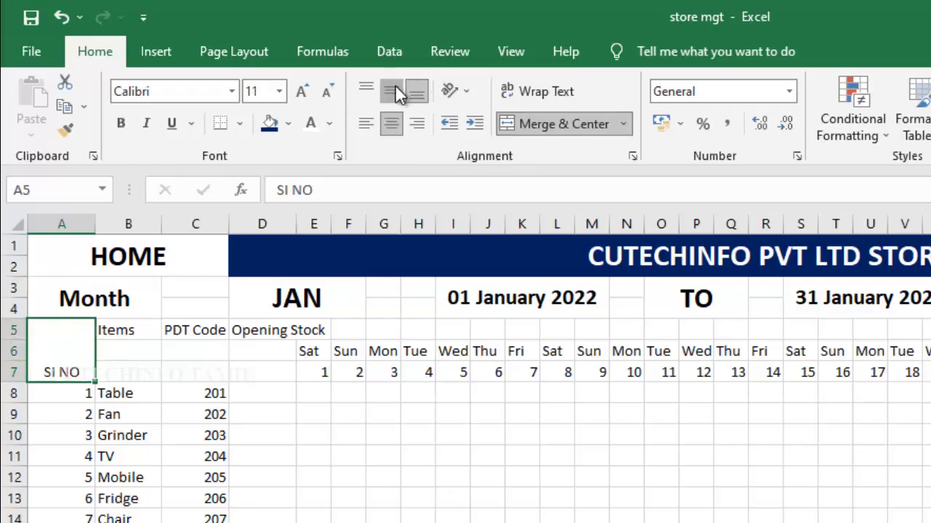
{"action": "left_click_drag", "start_coordinate": [128, 336], "coordinate": [130, 372]}
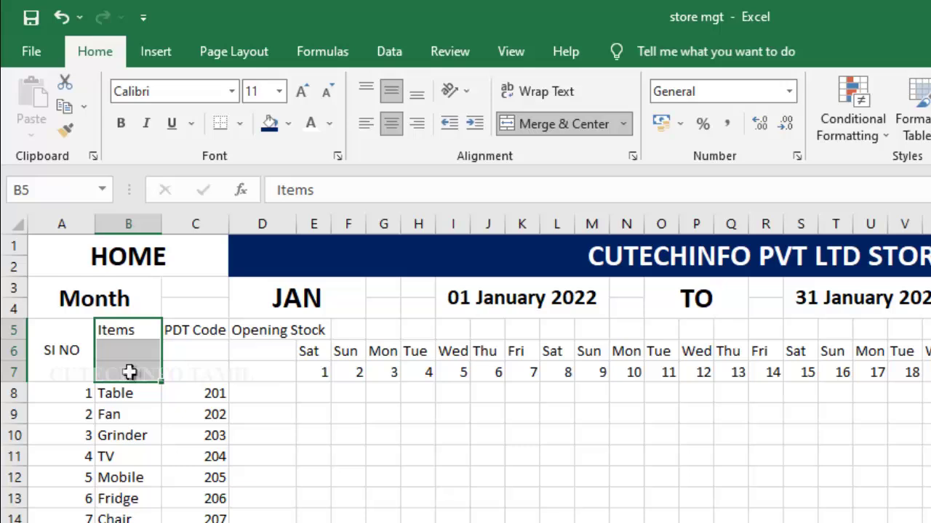
{"action": "left_click", "coordinate": [528, 125]}
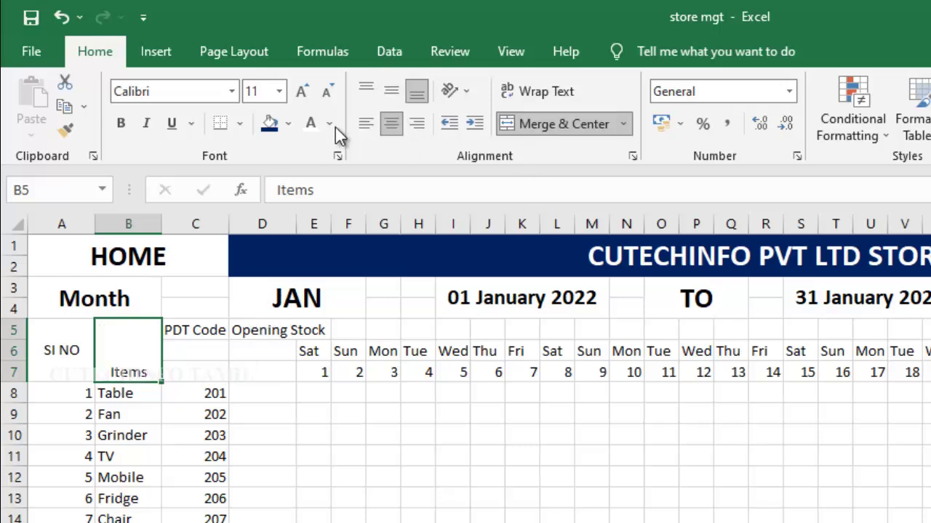
{"action": "left_click", "coordinate": [393, 92]}
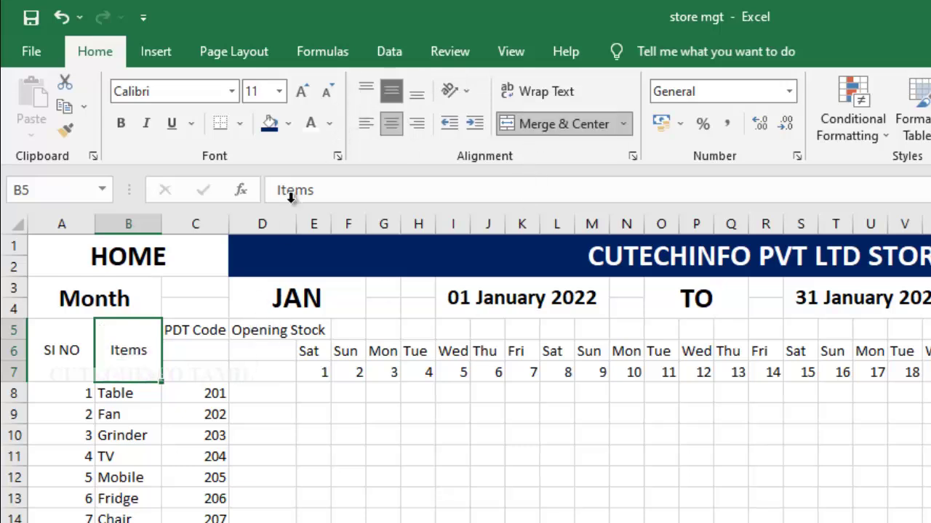
{"action": "left_click_drag", "start_coordinate": [196, 329], "coordinate": [213, 375]}
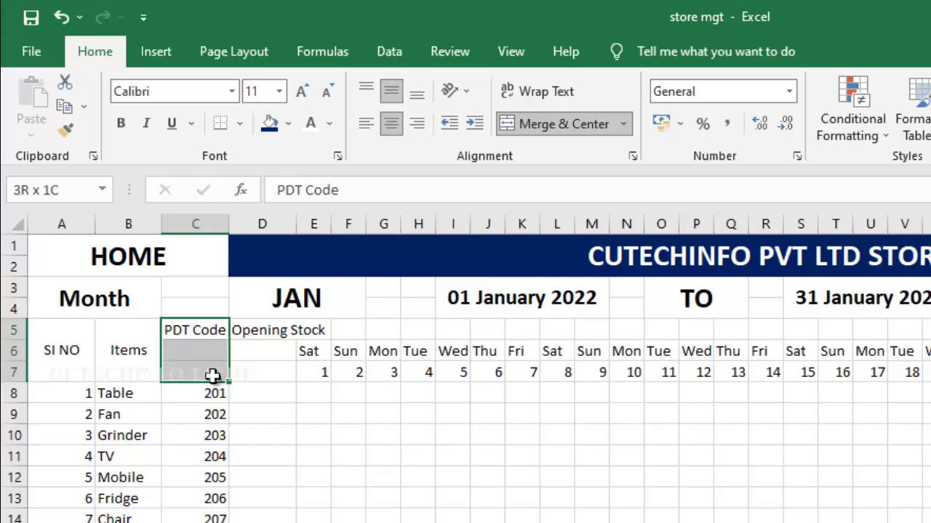
{"action": "left_click", "coordinate": [550, 121]}
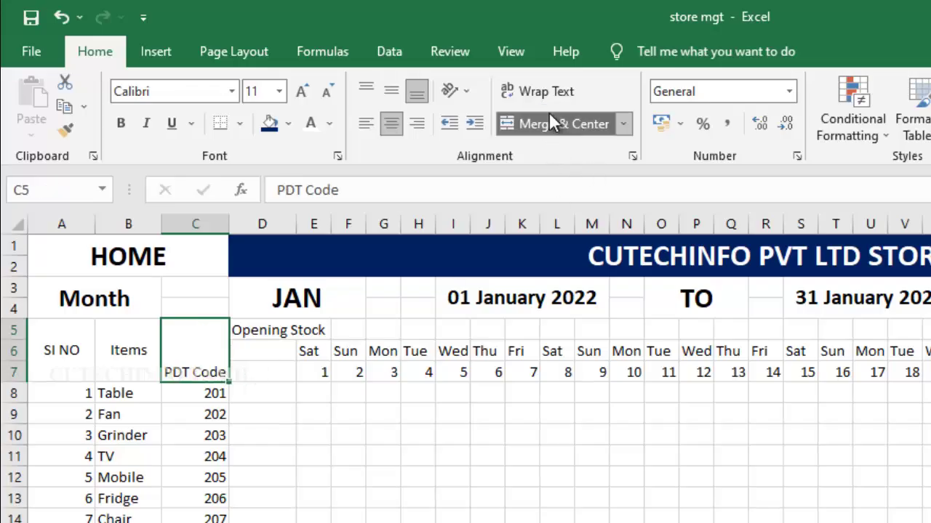
{"action": "left_click", "coordinate": [394, 93]}
{"action": "left_click_drag", "start_coordinate": [269, 331], "coordinate": [272, 376]}
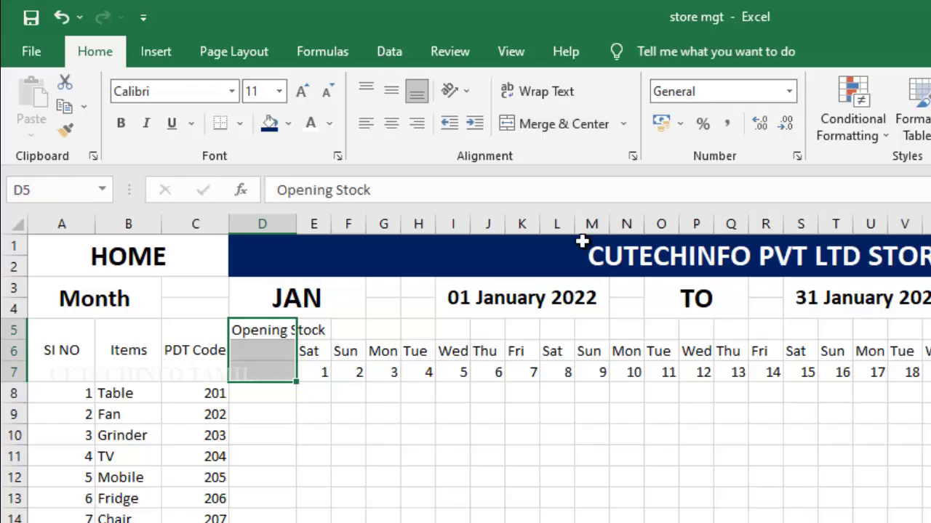
{"action": "left_click", "coordinate": [566, 122]}
{"action": "left_click", "coordinate": [392, 90]}
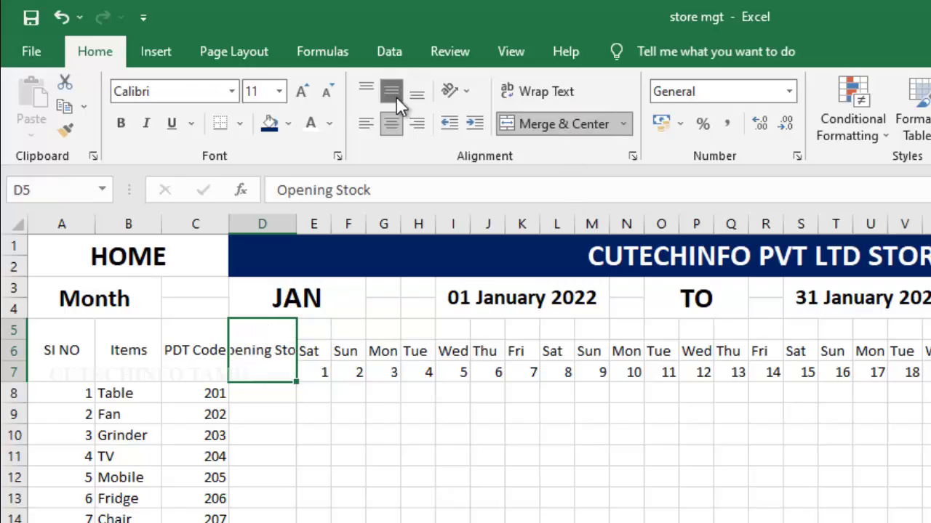
Break the Opening Stock heading so Stock sits on a second line.
{"action": "double_click", "coordinate": [277, 354]}
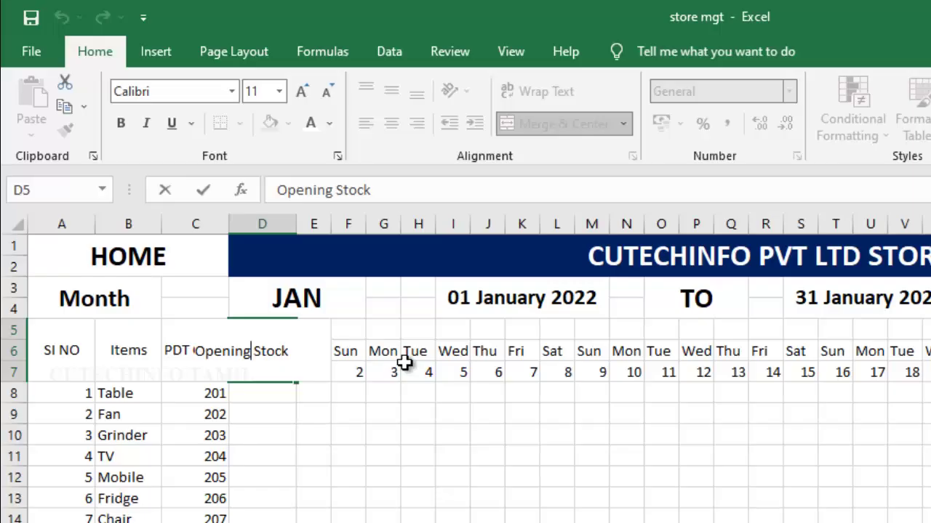
{"action": "key", "text": "Return"}
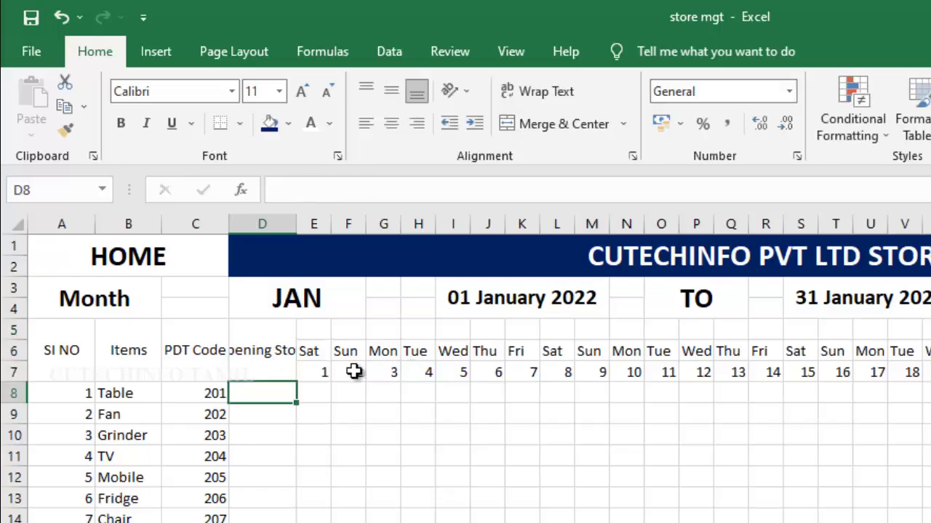
{"action": "double_click", "coordinate": [264, 353]}
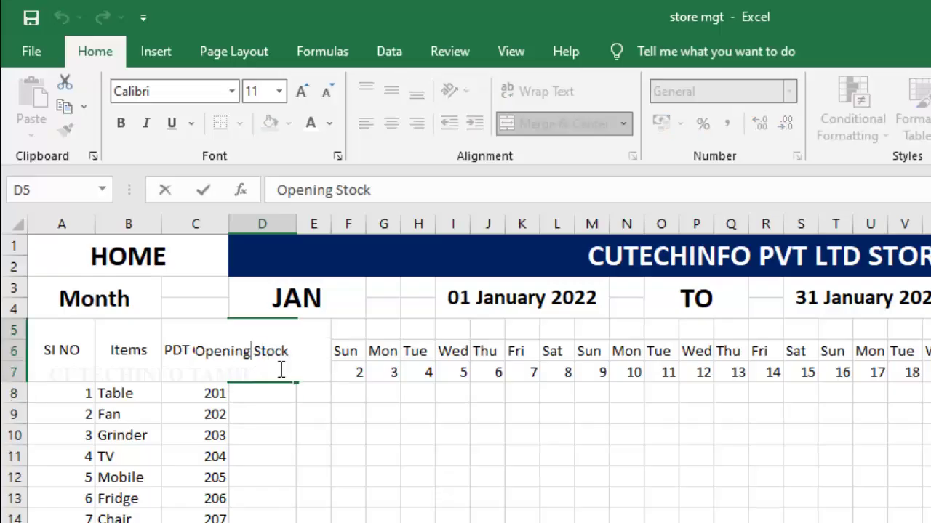
{"action": "key", "text": "alt+Return"}
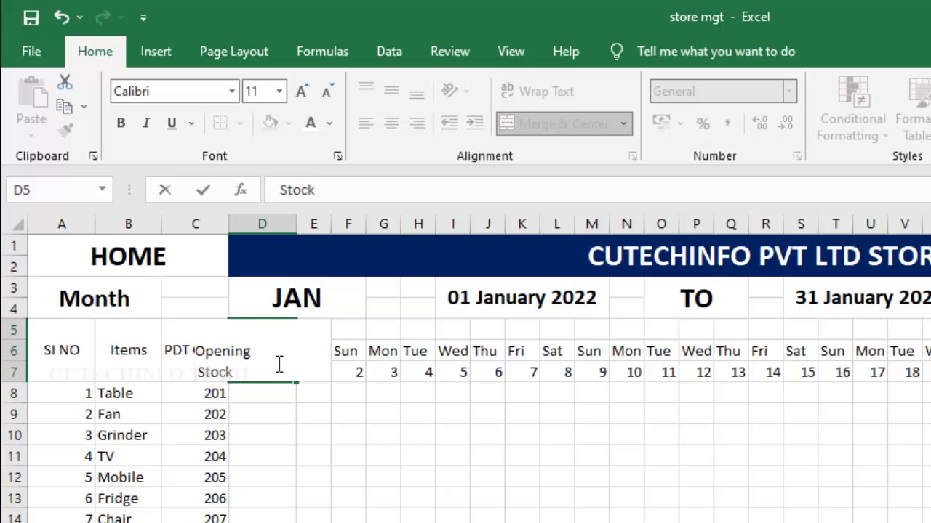
{"action": "left_click", "coordinate": [291, 426]}
{"action": "left_click", "coordinate": [266, 353]}
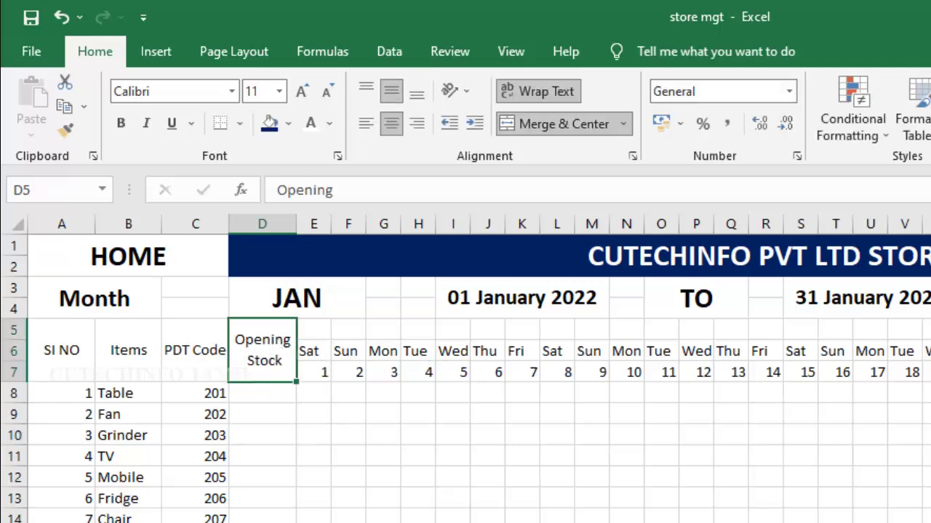
{"action": "scroll", "coordinate": [465, 363], "scroll_direction": "right", "scroll_amount": 2}
Merge AJ5:AJ7 for Total and AK5:AK7 for Closing Stock, then edit the Closing Stock cell.
{"action": "left_click", "coordinate": [780, 333]}
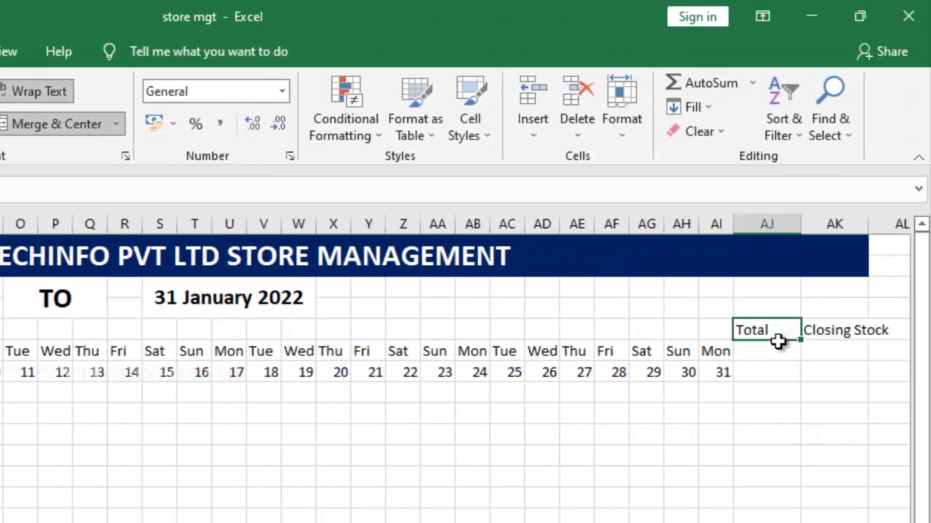
{"action": "left_click_drag", "start_coordinate": [778, 342], "coordinate": [778, 371]}
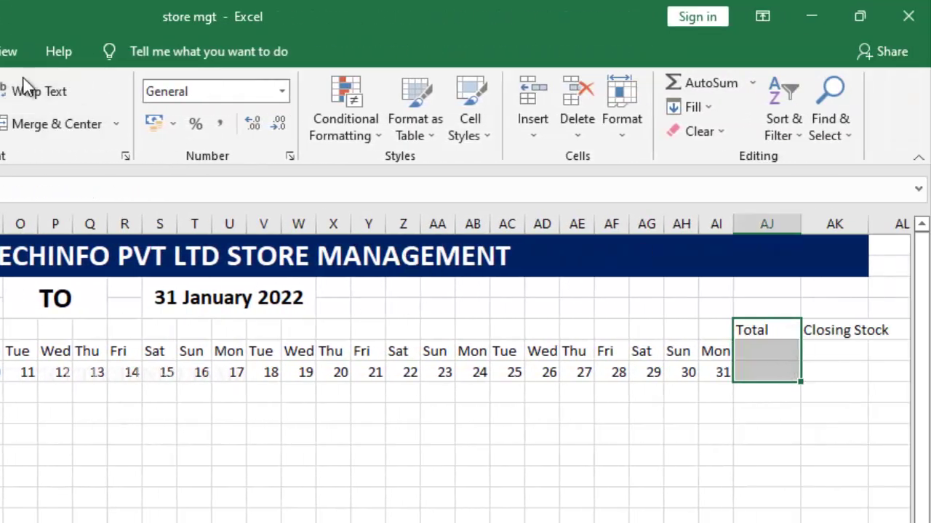
{"action": "left_click", "coordinate": [18, 124]}
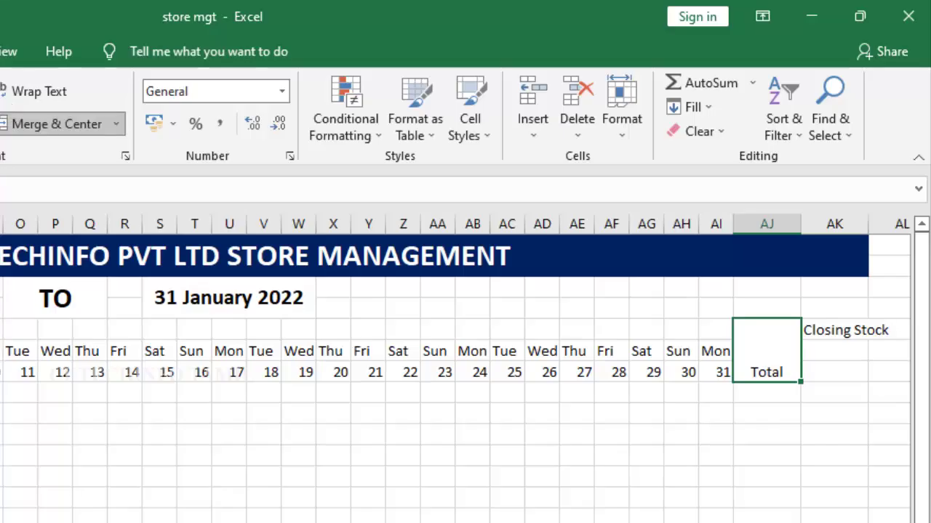
{"action": "left_click_drag", "start_coordinate": [838, 336], "coordinate": [838, 366]}
{"action": "left_click", "coordinate": [30, 123]}
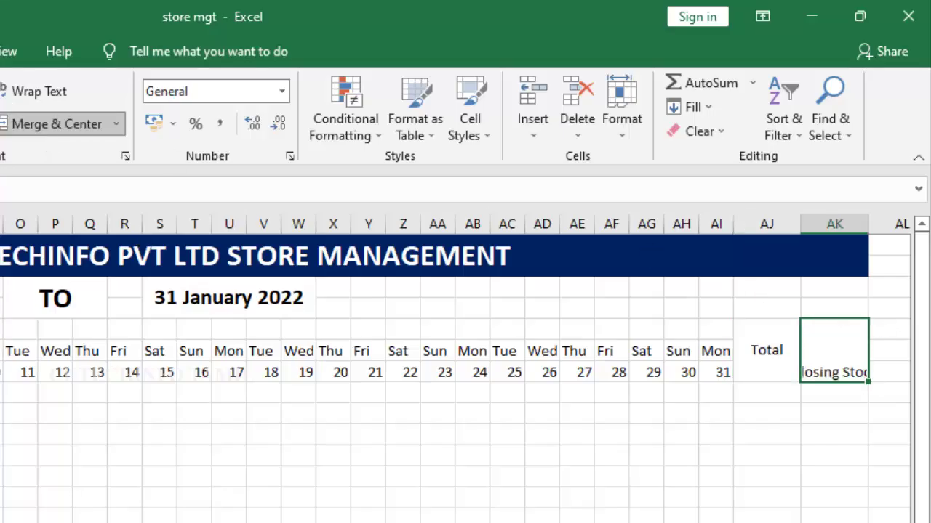
{"action": "double_click", "coordinate": [839, 351]}
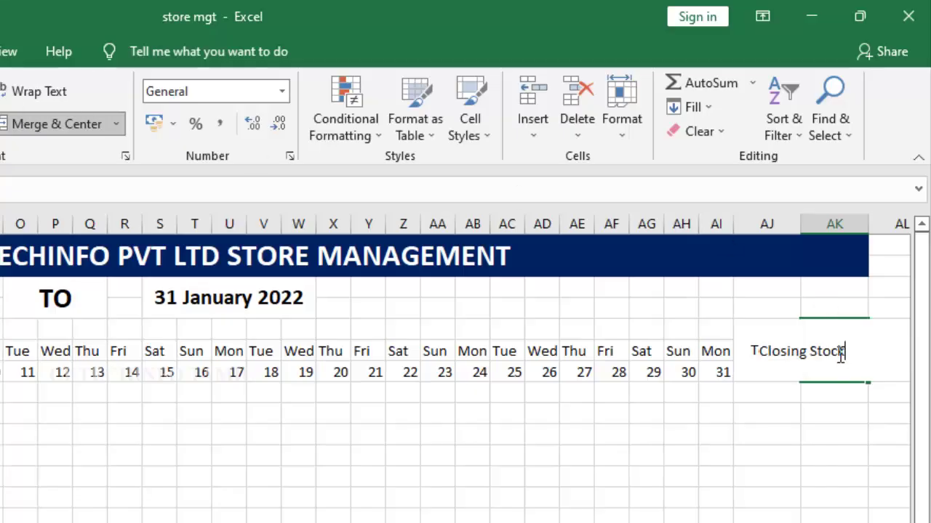
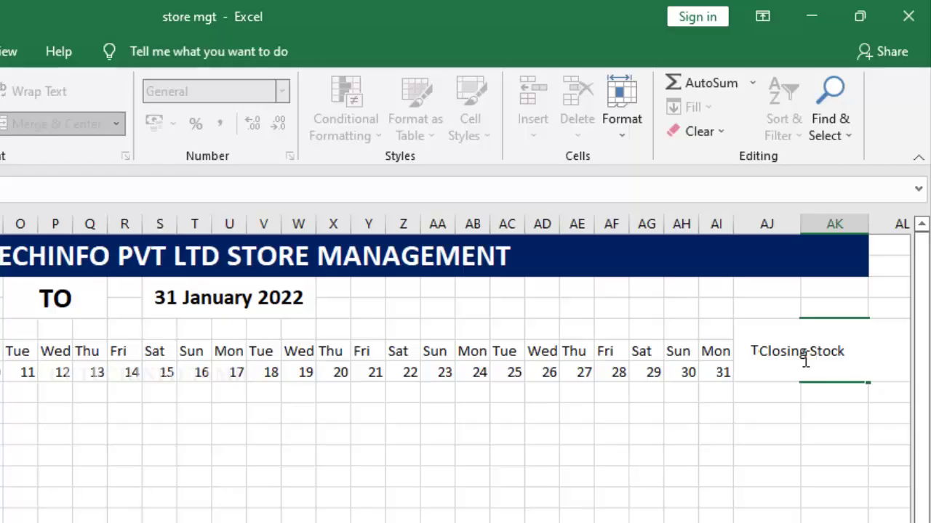
Wrap the AK5 header onto two lines as 'Closing Stock', then select row 5 across the day columns.
{"action": "key", "text": "alt+Return"}
{"action": "left_click", "coordinate": [770, 352]}
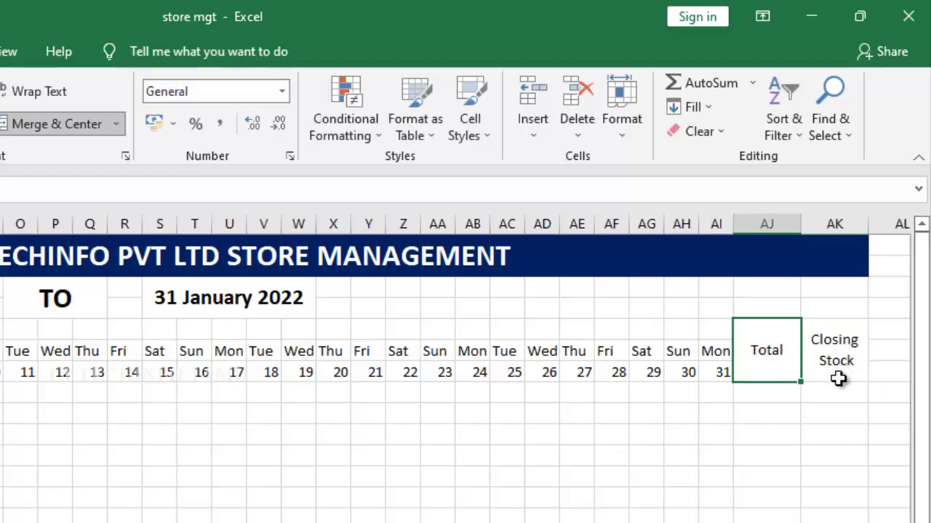
{"action": "left_click", "coordinate": [849, 360]}
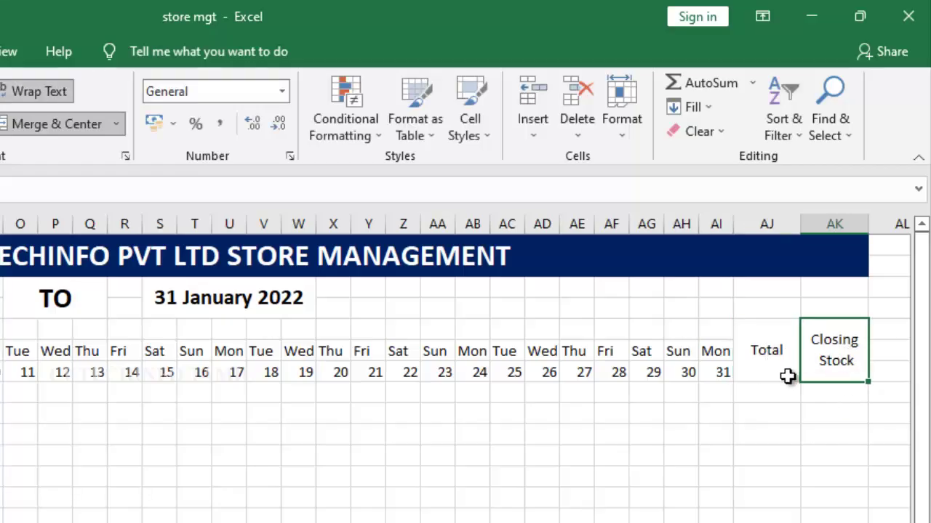
{"action": "left_click", "coordinate": [118, 215]}
{"action": "left_click_drag", "start_coordinate": [132, 216], "coordinate": [789, 215]}
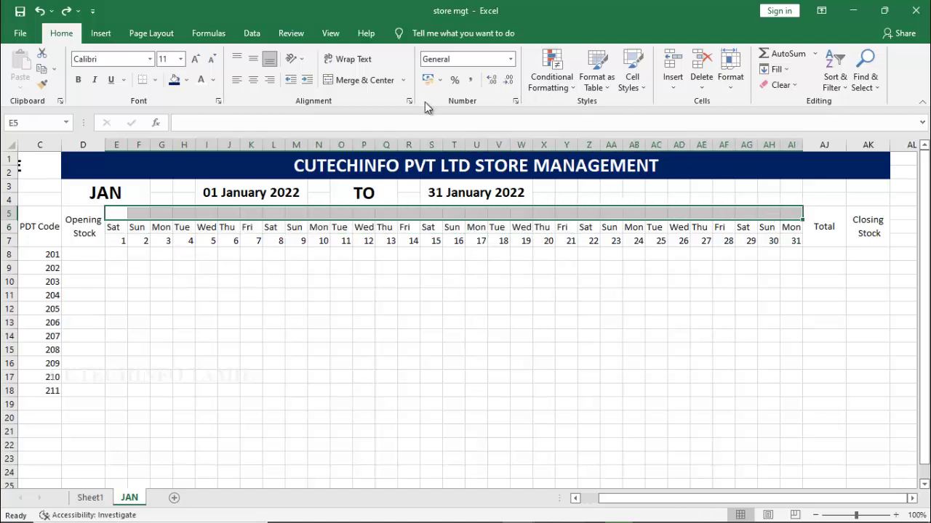
Merge and centre E5:AI5 as a bold GOODS ISSUED heading enlarged to size 12.
{"action": "left_click", "coordinate": [365, 82]}
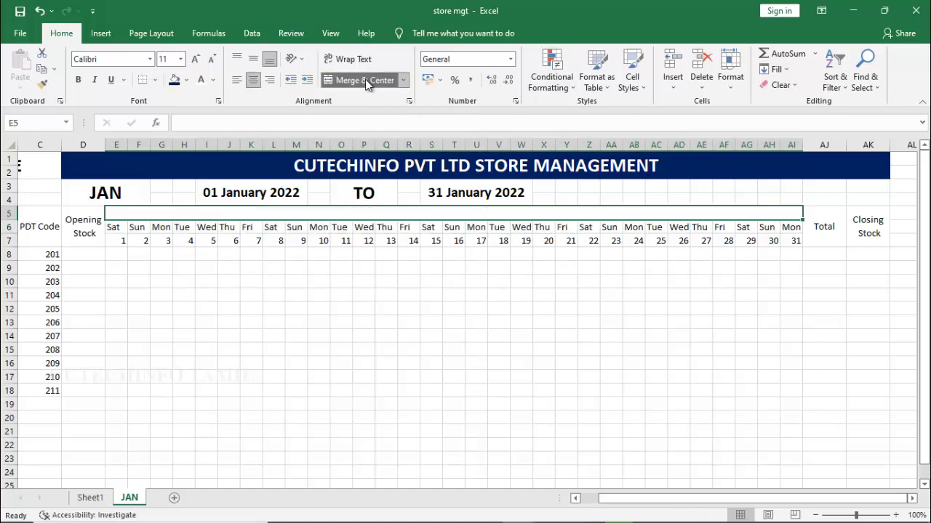
{"action": "left_click", "coordinate": [252, 61]}
{"action": "type", "text": "GO"}
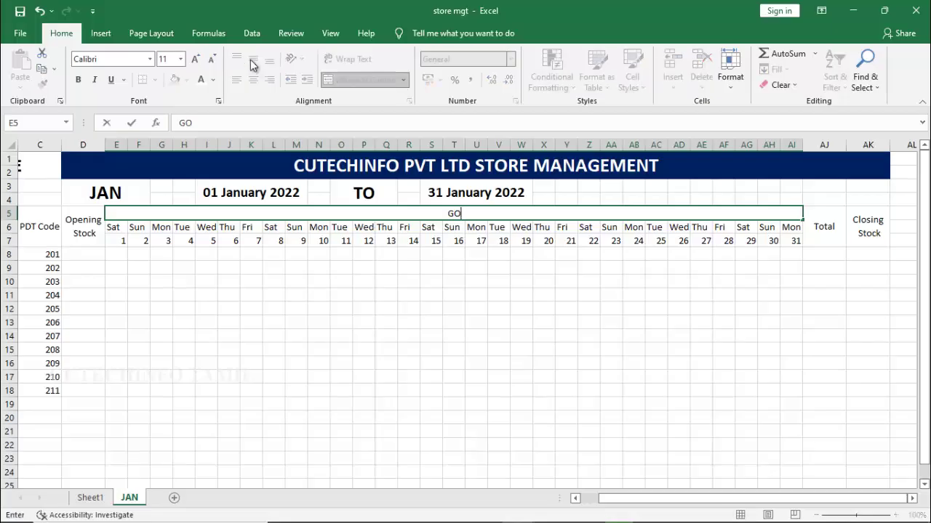
{"action": "type", "text": "ODS ISSUED"}
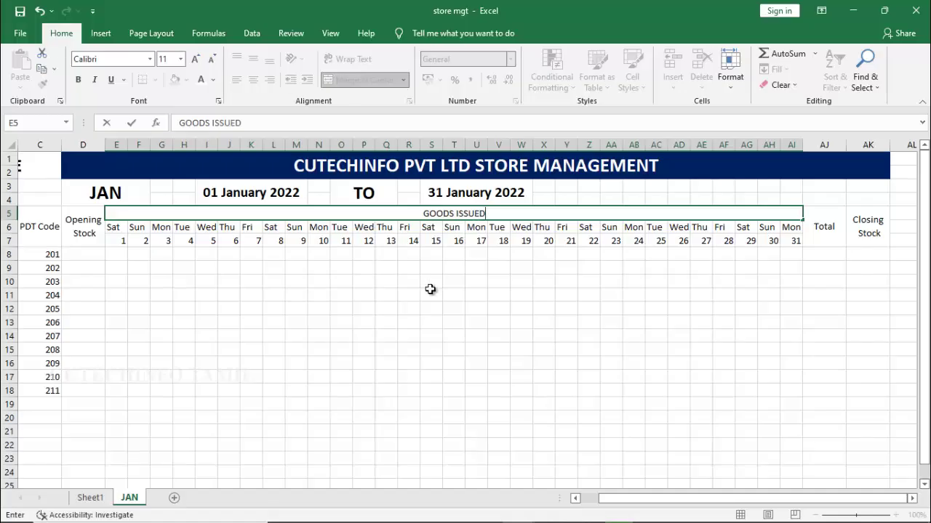
{"action": "left_click", "coordinate": [386, 314]}
{"action": "left_click", "coordinate": [426, 216]}
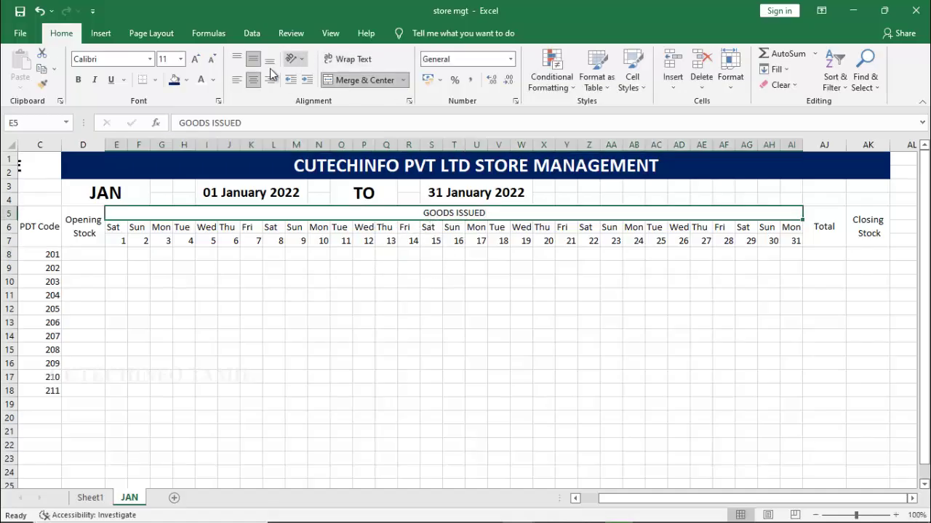
{"action": "key", "text": "ctrl+b"}
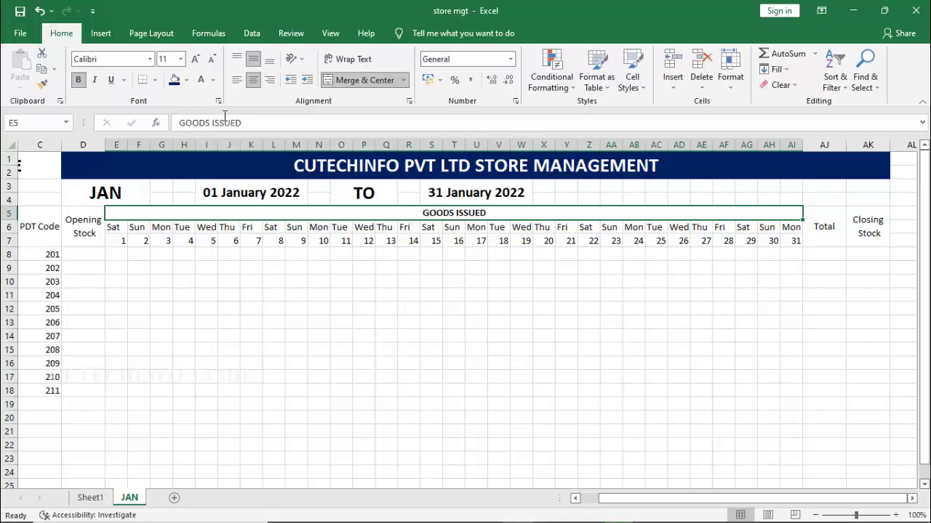
{"action": "left_click", "coordinate": [195, 58]}
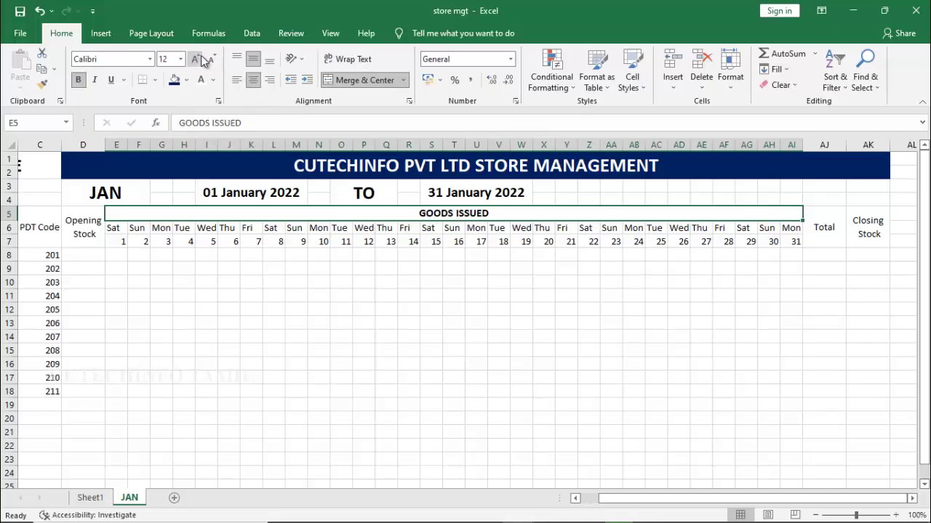
{"action": "left_click", "coordinate": [536, 295]}
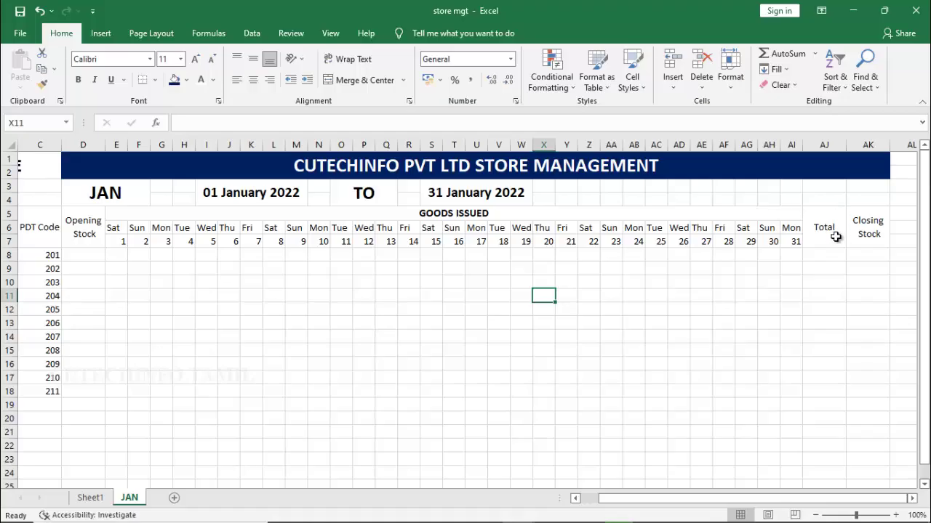
Apply All Borders to the stock table A5:AK18, then select header rows A5:AJ7.
{"action": "left_click_drag", "start_coordinate": [862, 225], "coordinate": [2, 387]}
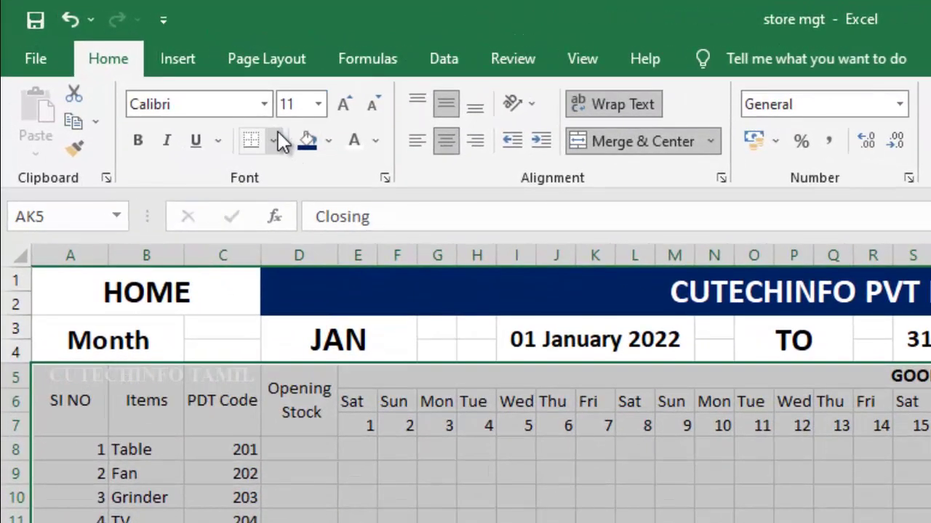
{"action": "left_click", "coordinate": [278, 135]}
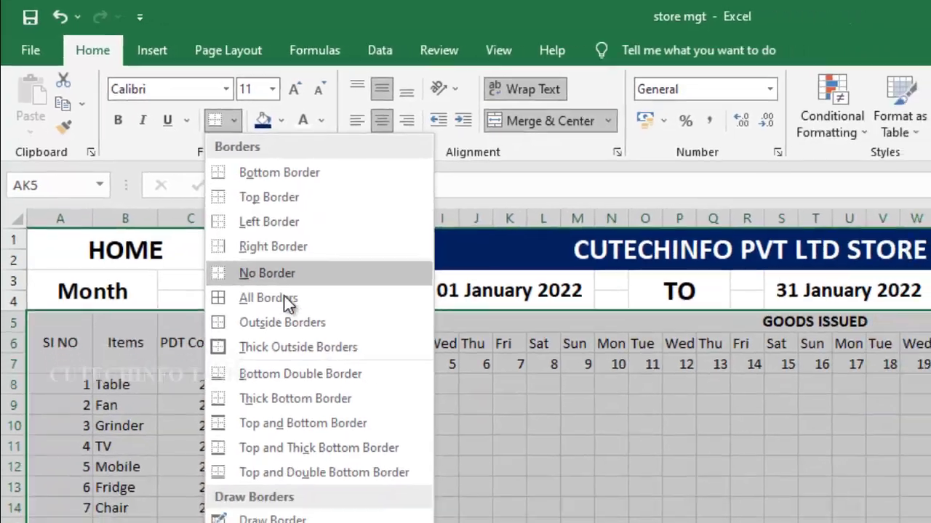
{"action": "left_click", "coordinate": [309, 347]}
{"action": "scroll", "coordinate": [192, 200], "scroll_direction": "right", "scroll_amount": 5}
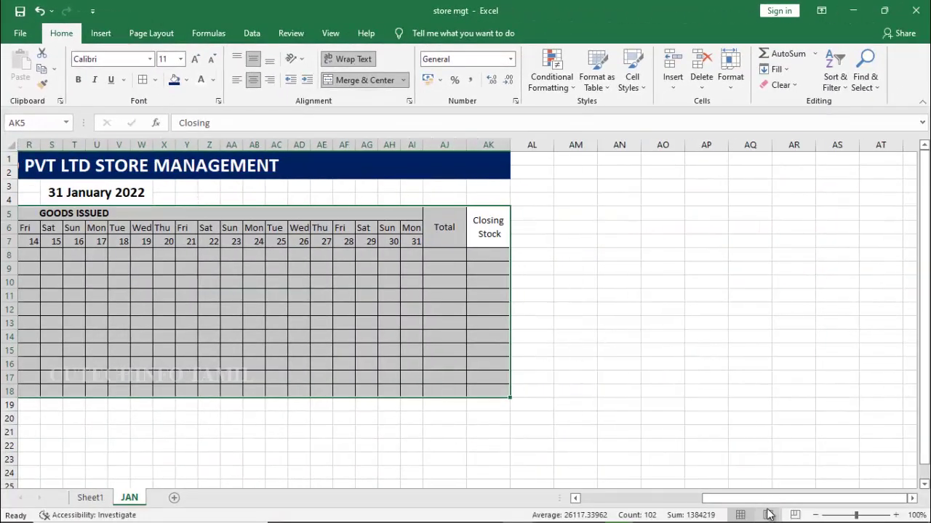
{"action": "left_click_drag", "start_coordinate": [758, 498], "coordinate": [560, 498]}
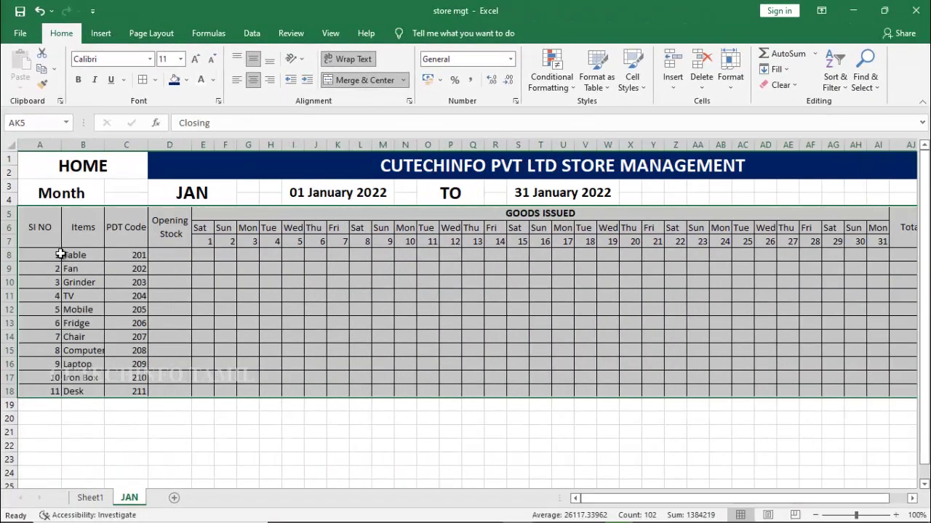
{"action": "left_click", "coordinate": [45, 231]}
{"action": "left_click_drag", "start_coordinate": [72, 239], "coordinate": [883, 242]}
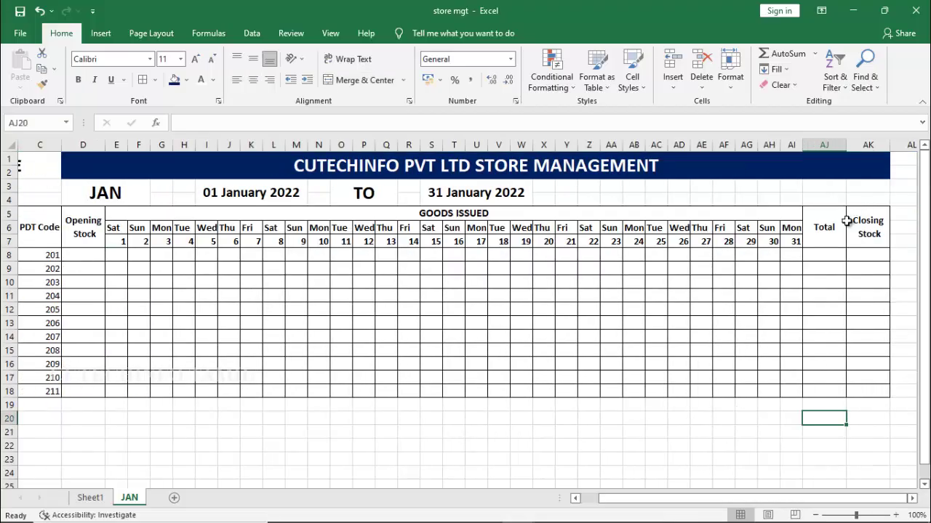
Enter =SUM(E8:AI8) in AJ8 and fill it down to AJ18.
{"action": "left_click", "coordinate": [824, 254]}
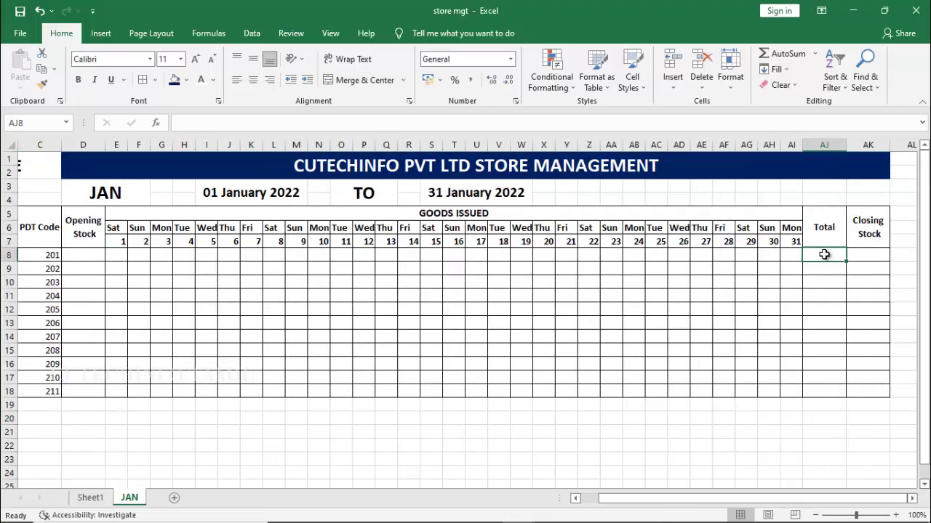
{"action": "type", "text": "=S"}
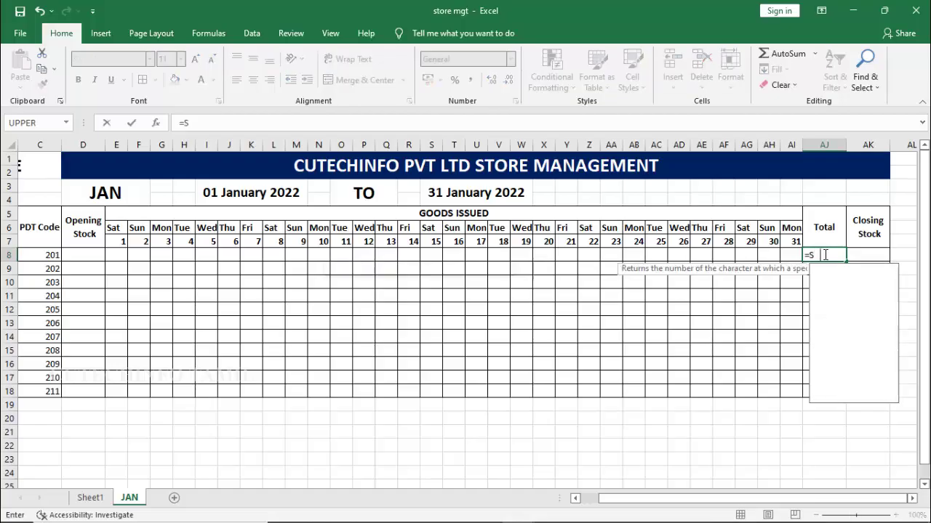
{"action": "type", "text": "UM("}
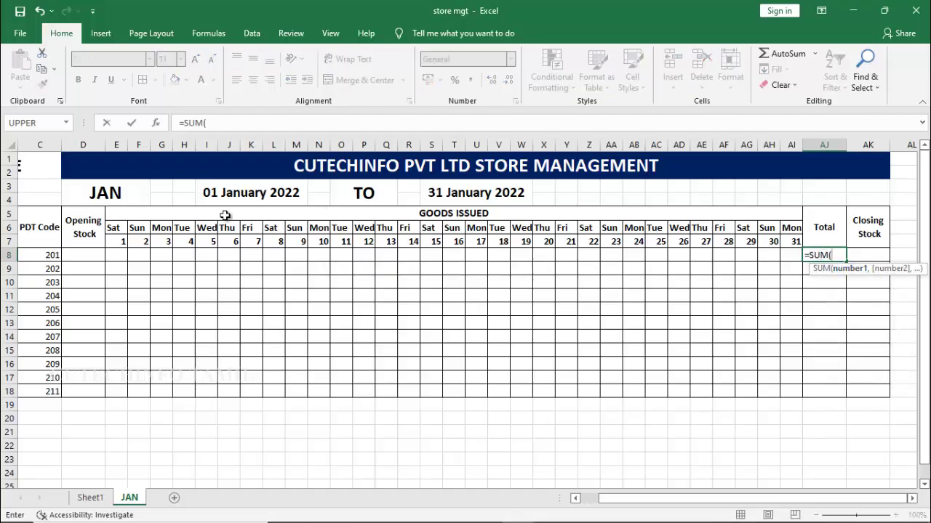
{"action": "left_click_drag", "start_coordinate": [122, 257], "coordinate": [783, 256]}
{"action": "type", "text": ")"}
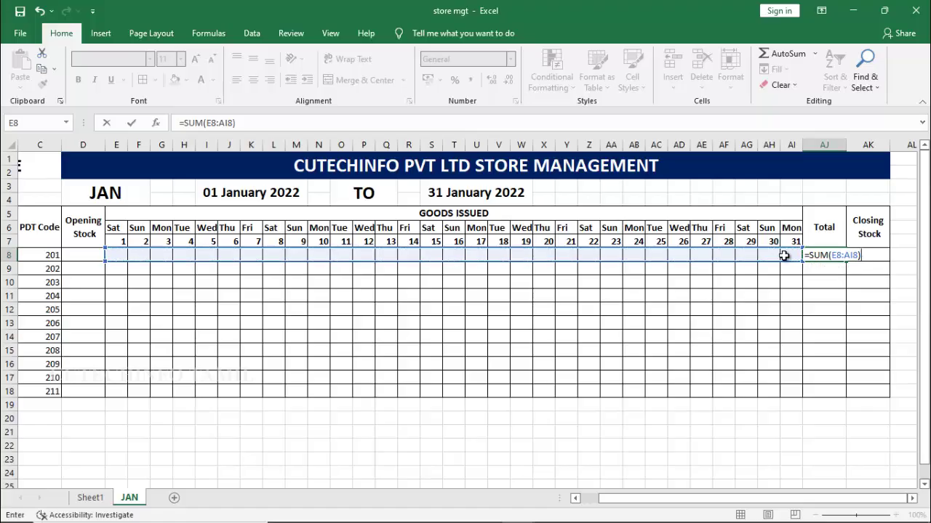
{"action": "key", "text": "Return"}
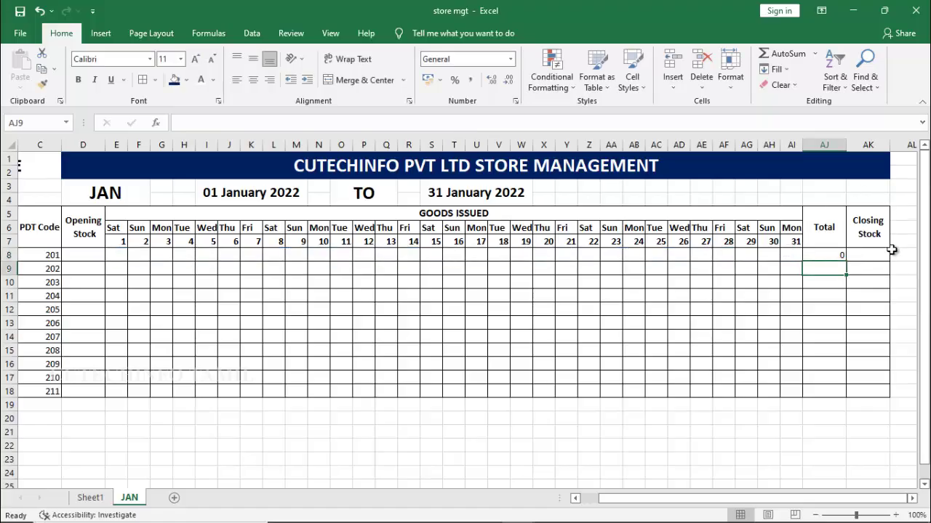
{"action": "left_click", "coordinate": [833, 255]}
{"action": "left_click_drag", "start_coordinate": [847, 263], "coordinate": [849, 397]}
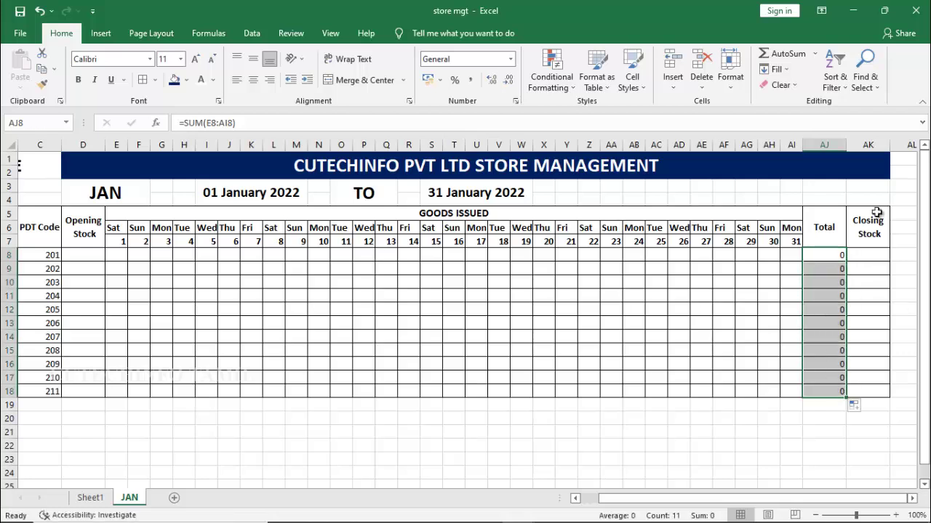
Enter =D8-AJ8 in AK8 and fill it down through AK18.
{"action": "left_click", "coordinate": [873, 255]}
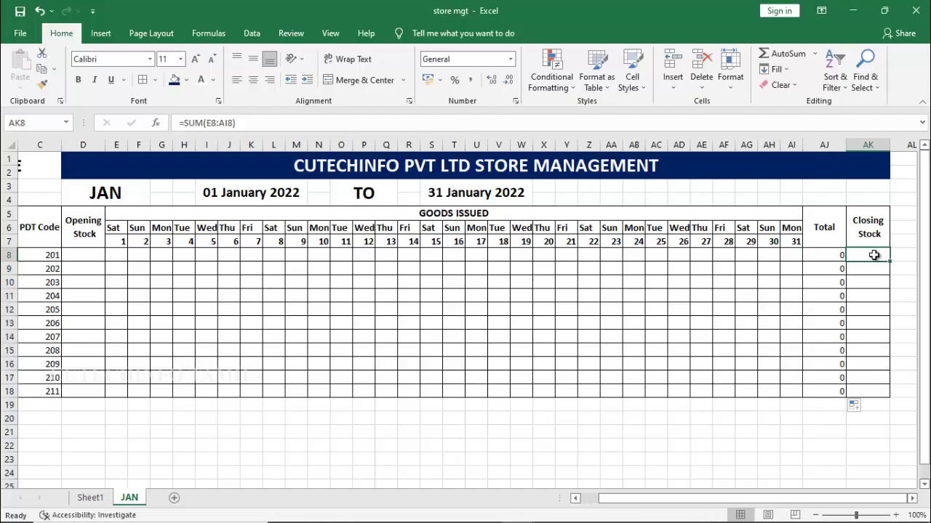
{"action": "type", "text": "="}
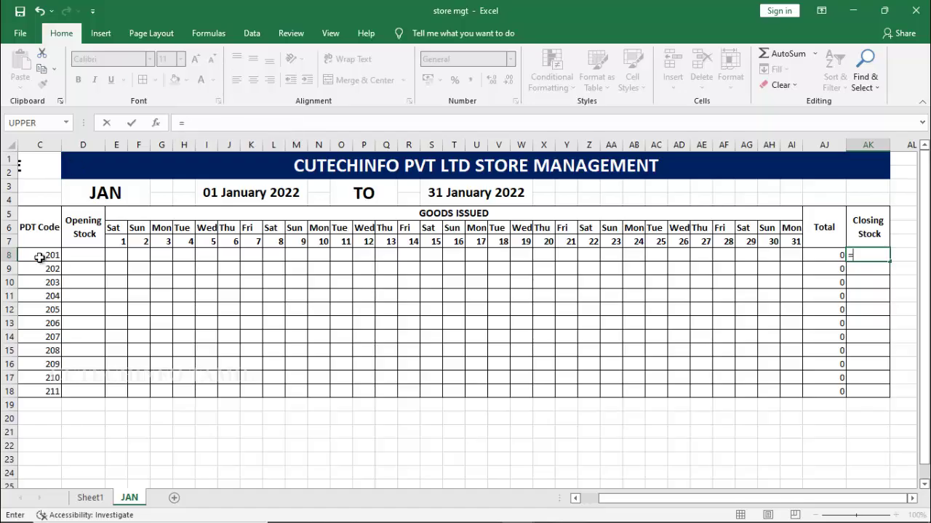
{"action": "left_click", "coordinate": [83, 255]}
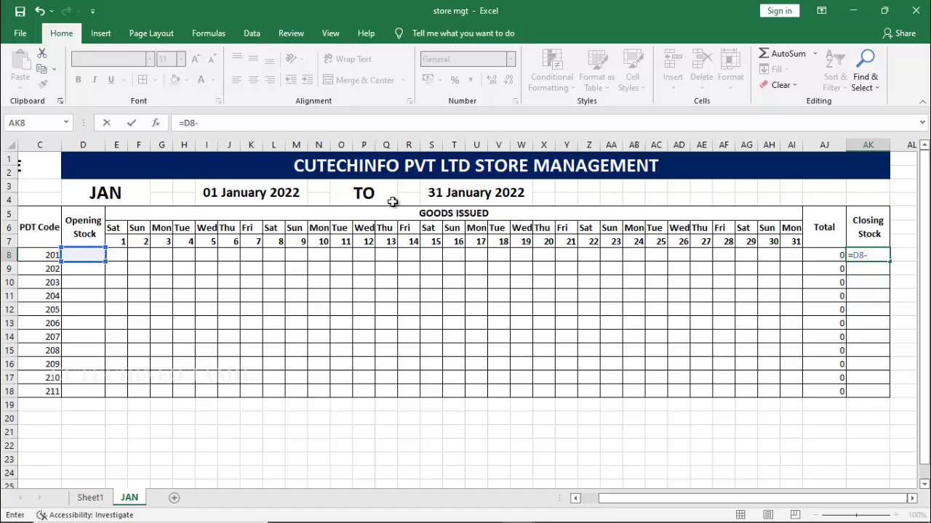
{"action": "type", "text": "-"}
{"action": "left_click", "coordinate": [831, 255]}
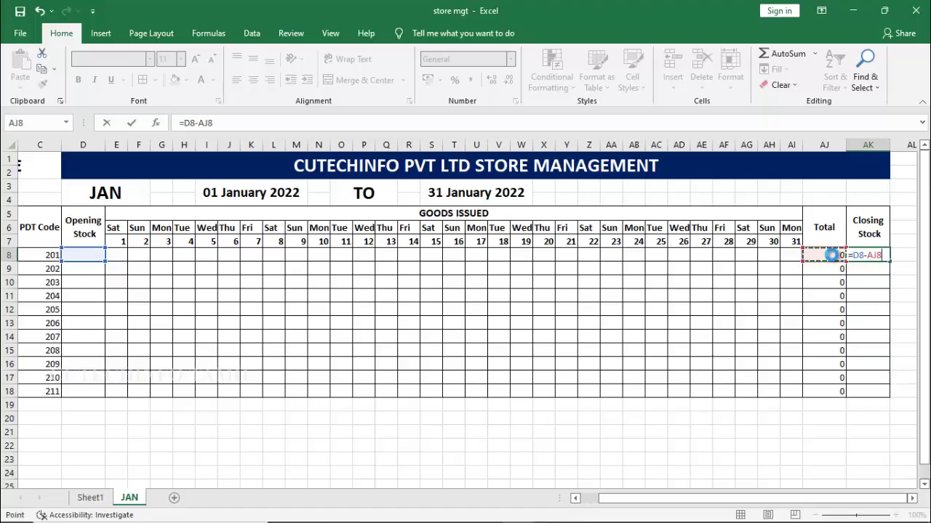
{"action": "key", "text": "Return"}
{"action": "left_click", "coordinate": [884, 253]}
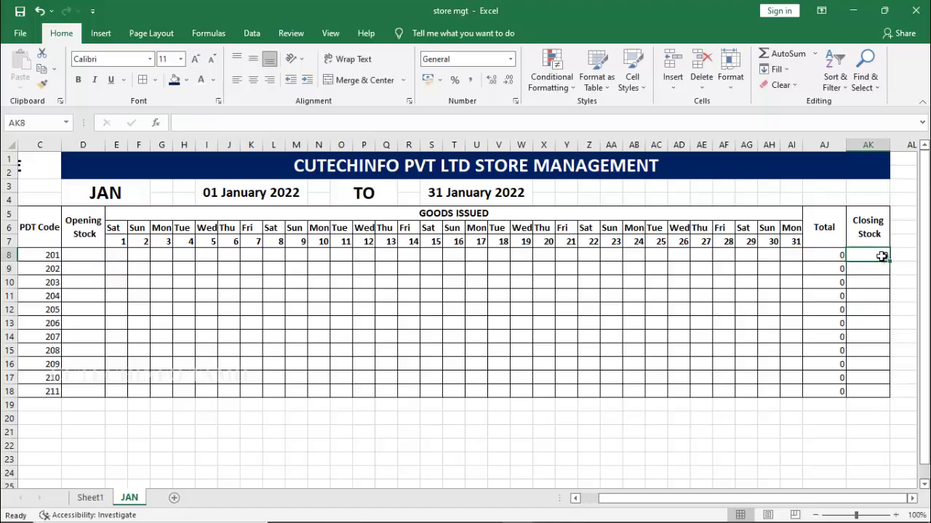
{"action": "left_click_drag", "start_coordinate": [891, 263], "coordinate": [895, 393]}
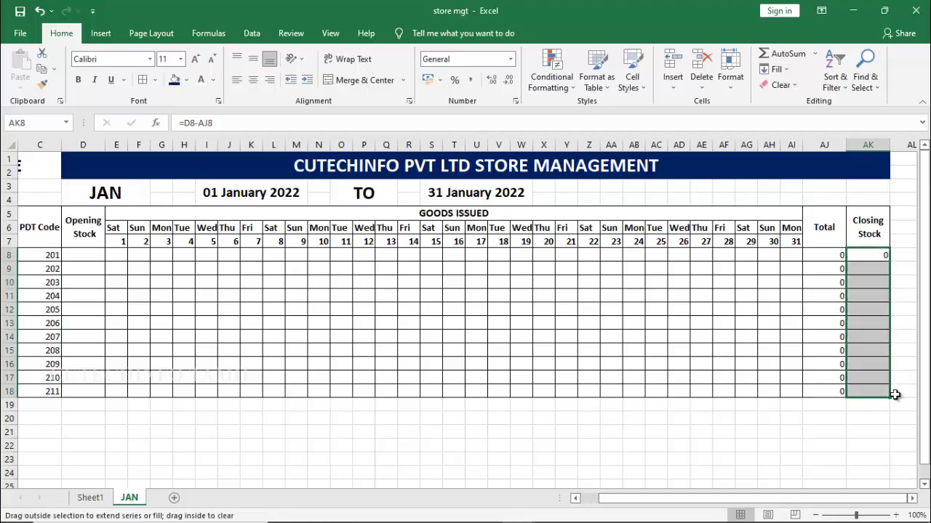
{"action": "left_click", "coordinate": [868, 405]}
Fill the Total header blue and the Closing Stock header green with white text.
{"action": "left_click", "coordinate": [822, 235]}
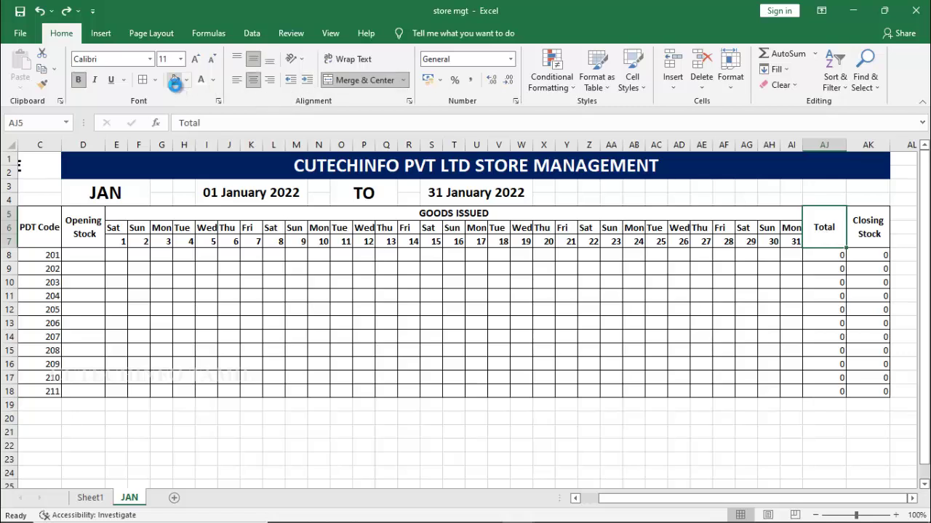
{"action": "left_click", "coordinate": [175, 82]}
{"action": "left_click", "coordinate": [865, 235]}
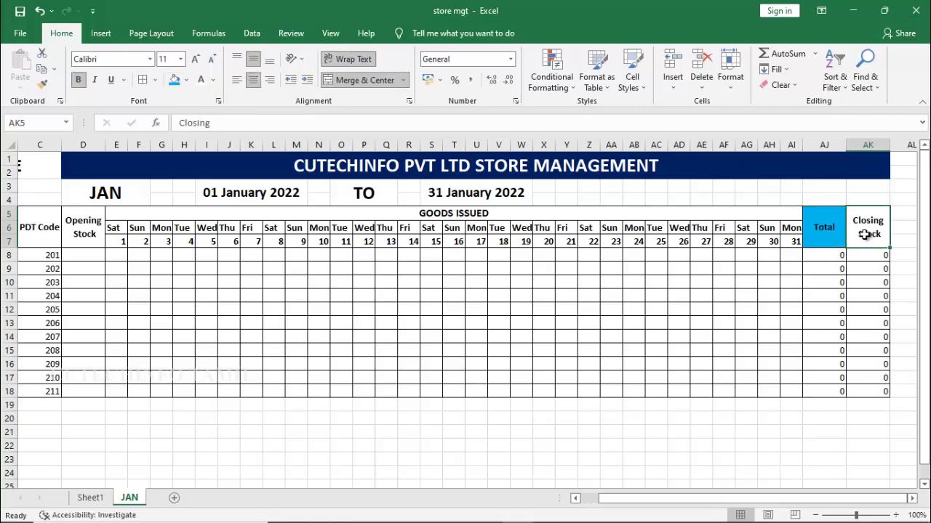
{"action": "left_click", "coordinate": [187, 81]}
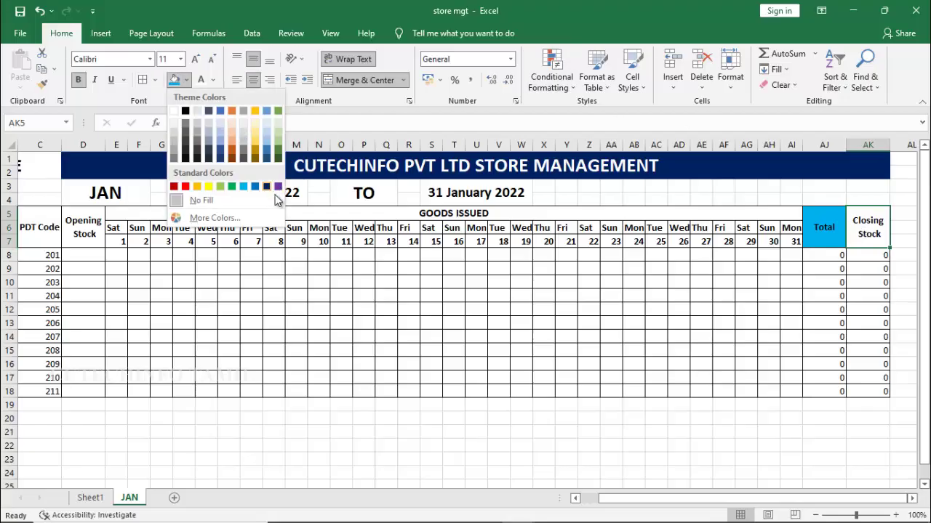
{"action": "left_click", "coordinate": [232, 186]}
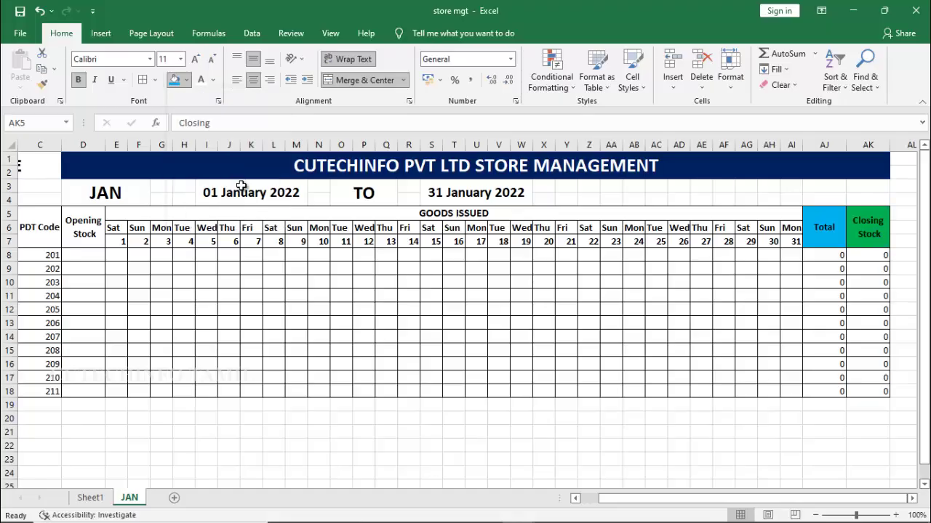
{"action": "left_click", "coordinate": [213, 80]}
{"action": "left_click", "coordinate": [202, 128]}
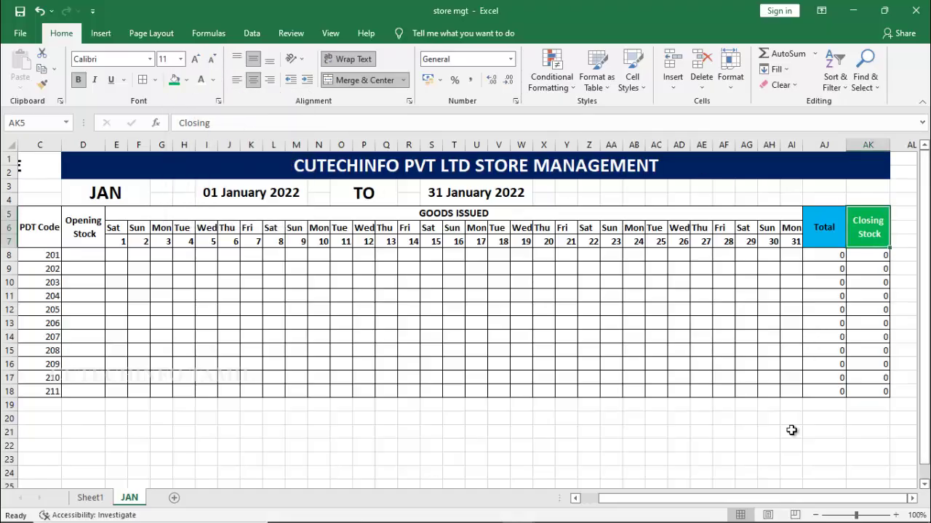
{"action": "left_click_drag", "start_coordinate": [749, 505], "coordinate": [681, 504]}
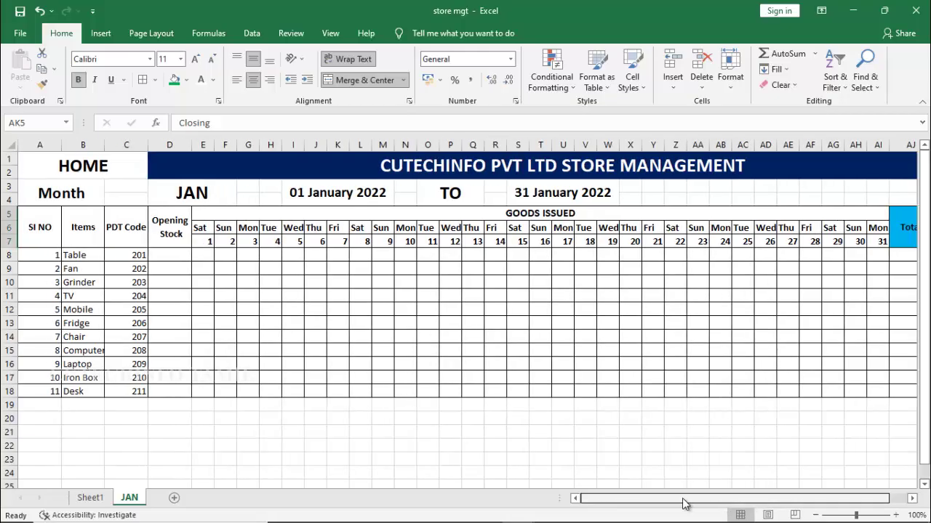
Fill the Opening Stock header red with white text.
{"action": "left_click", "coordinate": [173, 231]}
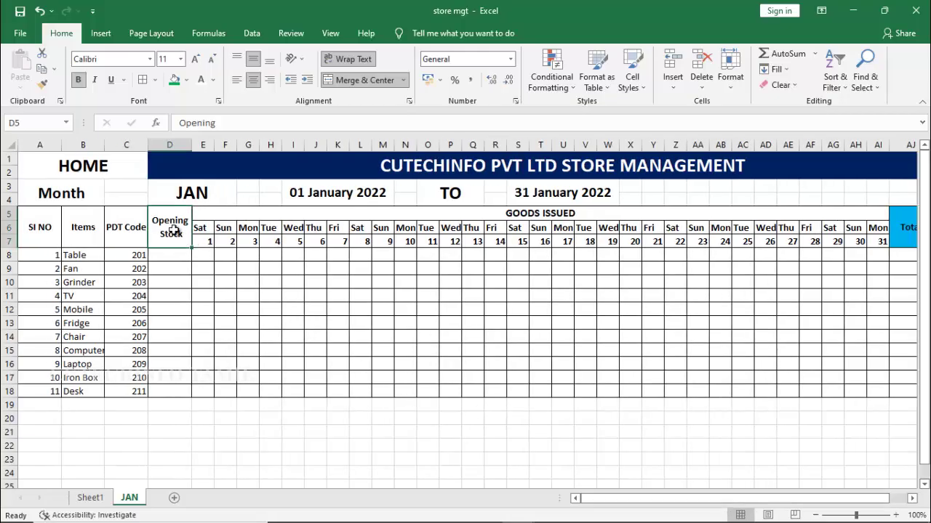
{"action": "left_click", "coordinate": [186, 80]}
{"action": "left_click", "coordinate": [185, 186]}
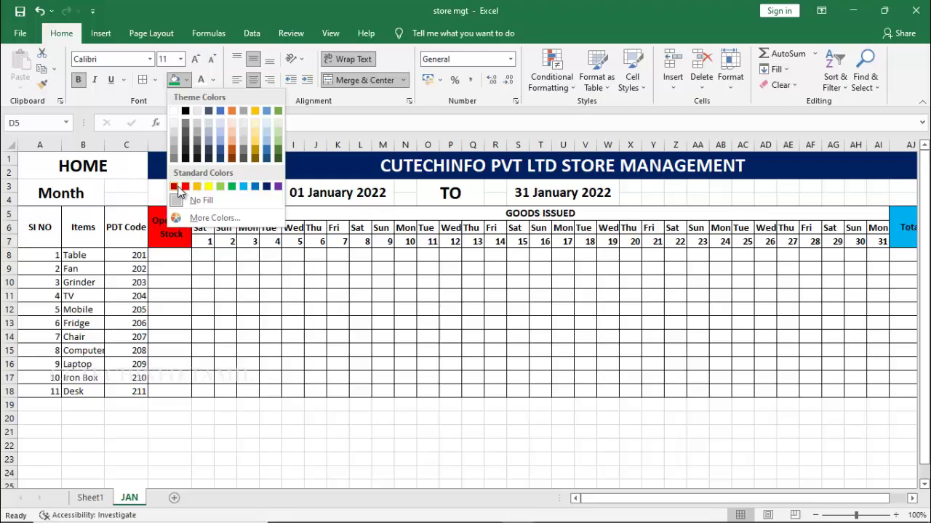
{"action": "left_click", "coordinate": [201, 82]}
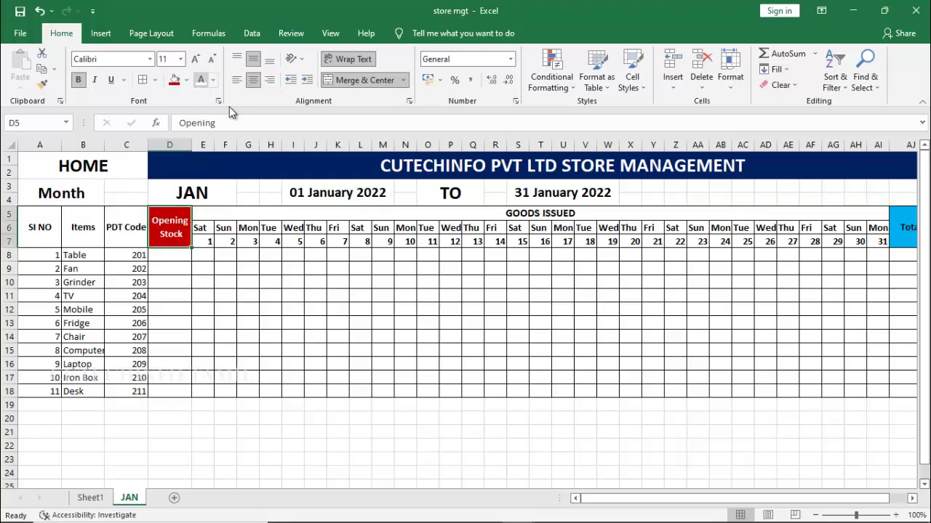
Fill the HOME and TO cells yellow and the JAN cell light grey.
{"action": "left_click", "coordinate": [117, 163]}
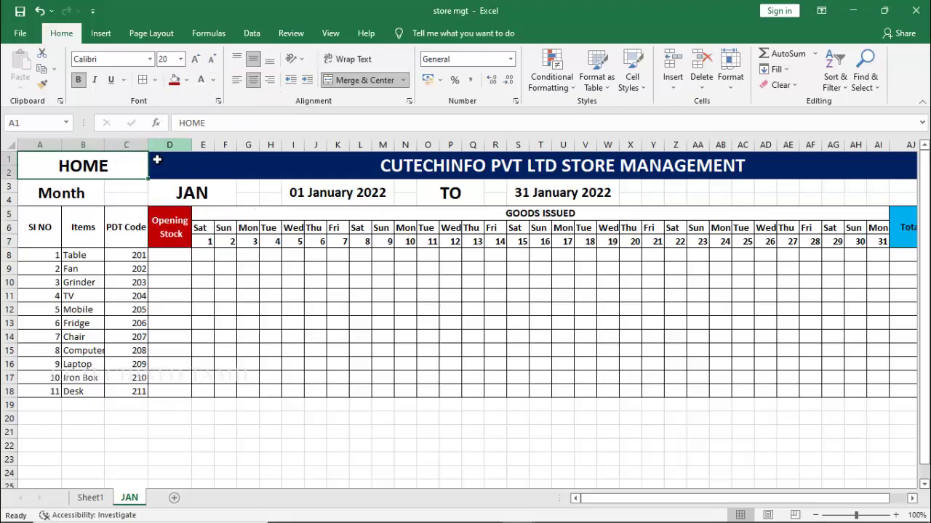
{"action": "left_click", "coordinate": [187, 80]}
{"action": "left_click", "coordinate": [208, 186]}
{"action": "left_click", "coordinate": [450, 195]}
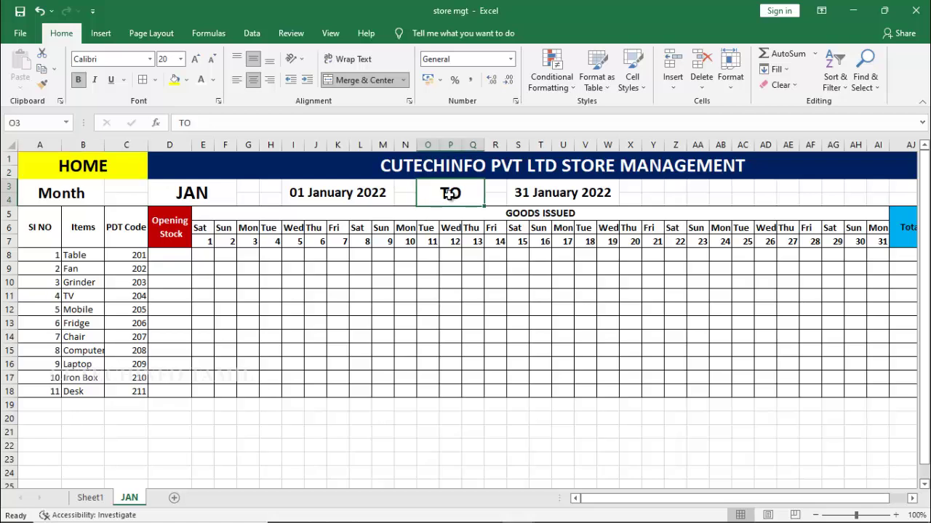
{"action": "left_click", "coordinate": [174, 80]}
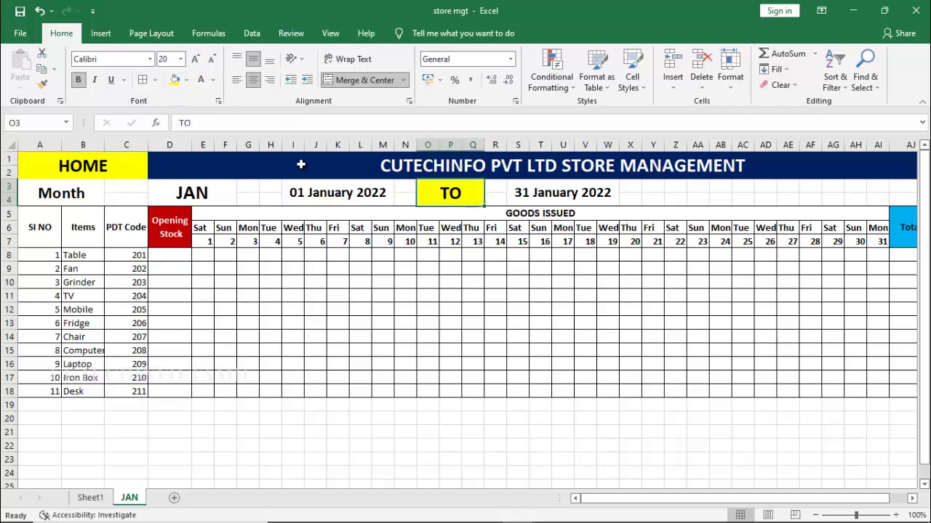
{"action": "left_click", "coordinate": [211, 195]}
{"action": "left_click", "coordinate": [186, 80]}
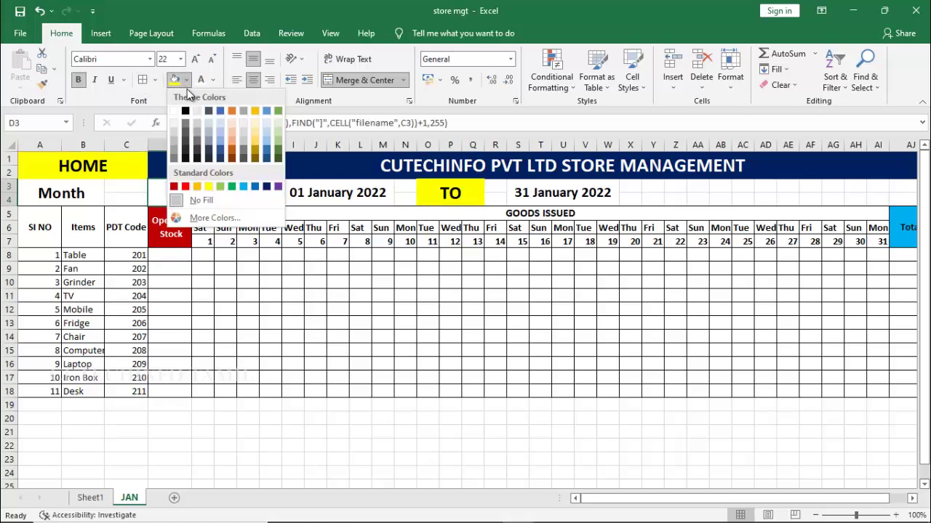
{"action": "left_click", "coordinate": [174, 129]}
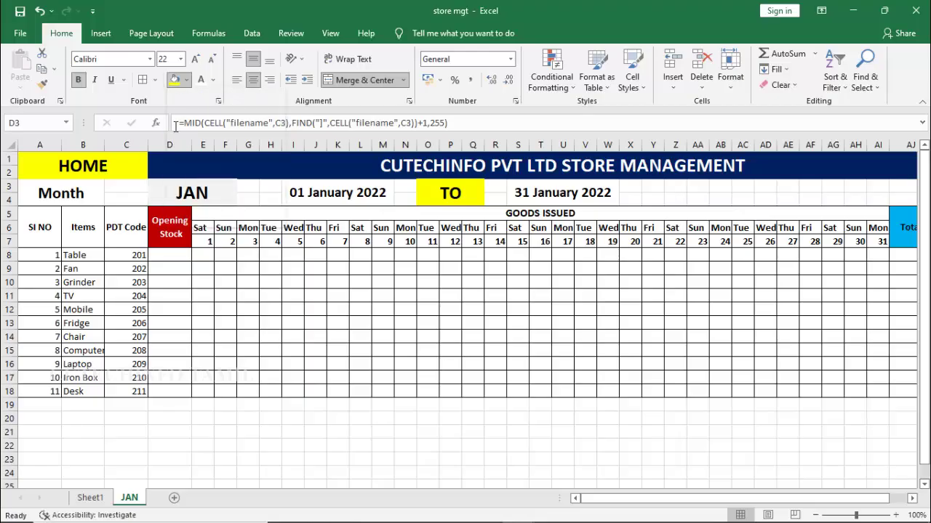
Tint the 01 January 2022 date light peach and the 31 January 2022 date light blue.
{"action": "left_click", "coordinate": [362, 192]}
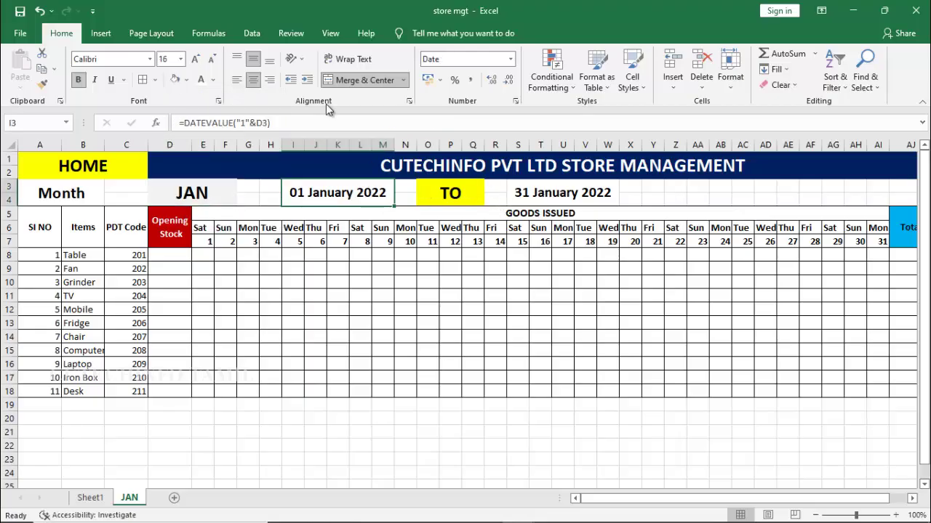
{"action": "left_click", "coordinate": [187, 81]}
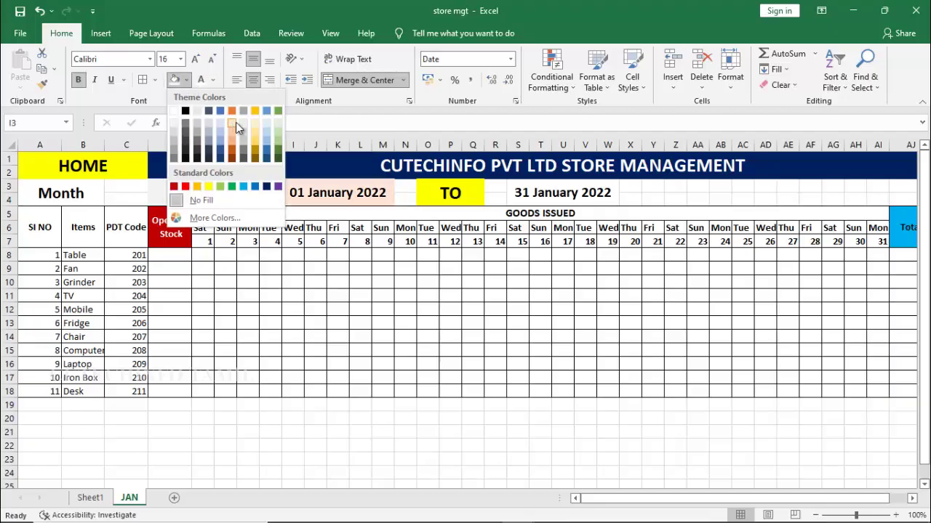
{"action": "left_click", "coordinate": [236, 125]}
{"action": "left_click", "coordinate": [605, 193]}
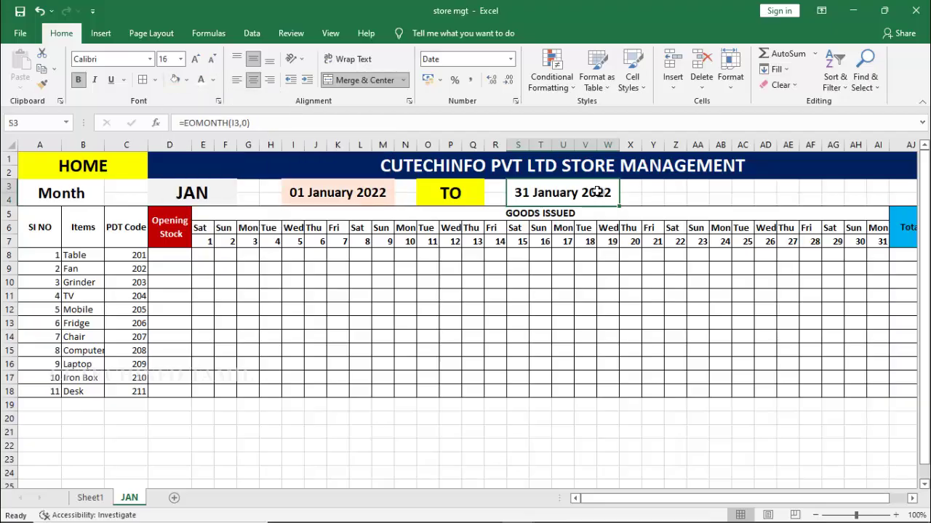
{"action": "left_click", "coordinate": [188, 81]}
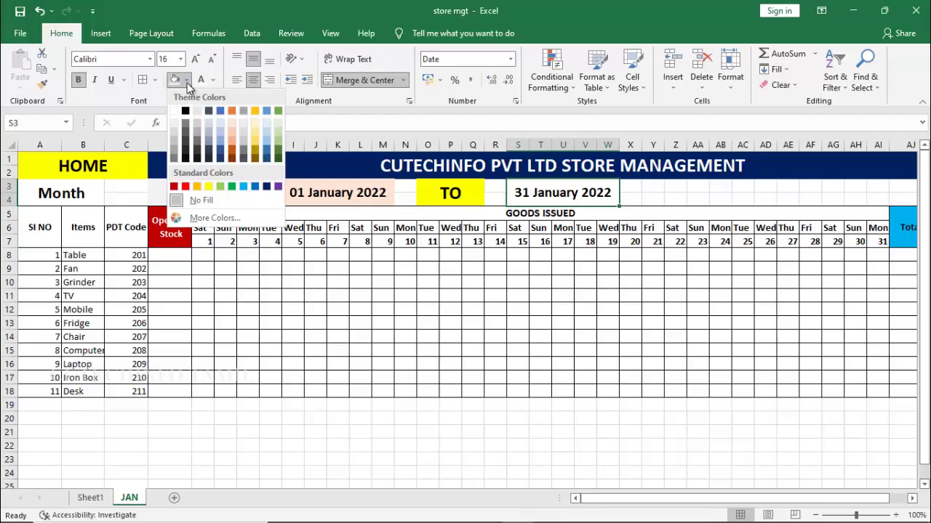
{"action": "left_click", "coordinate": [269, 126]}
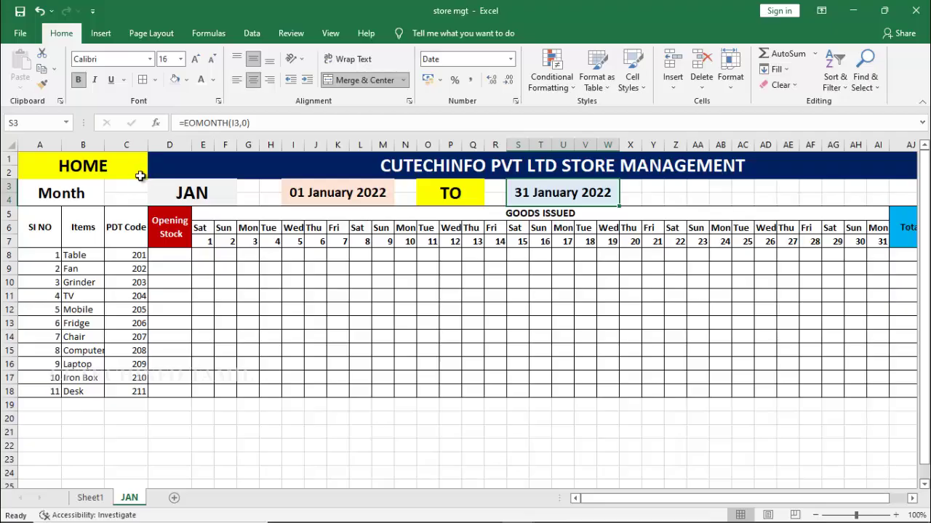
Put Thick Outside Borders around the HOME, JAN, start date, TO and end date cells.
{"action": "left_click", "coordinate": [51, 167]}
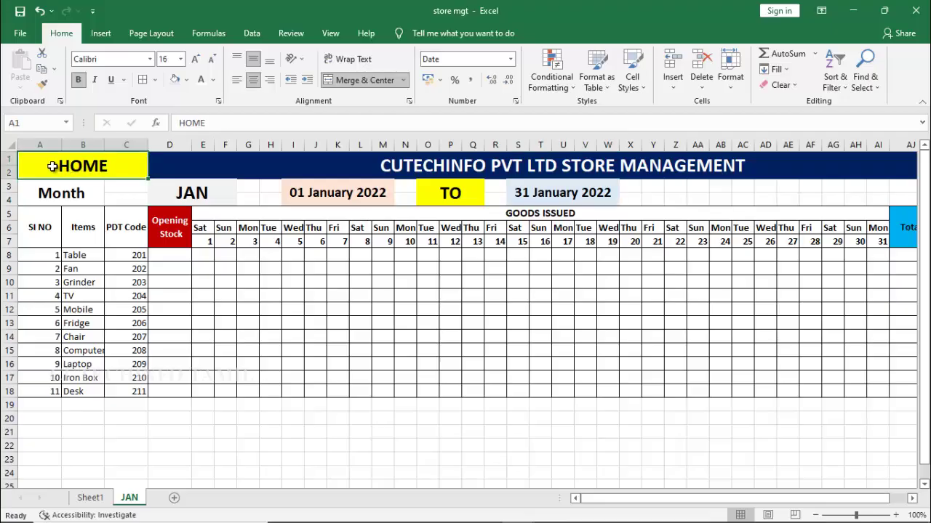
{"action": "left_click", "coordinate": [221, 198]}
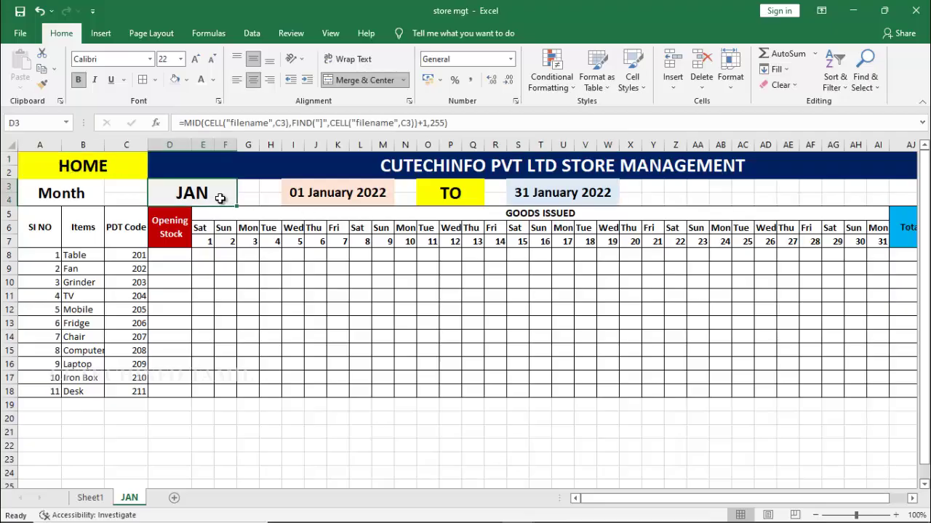
{"action": "left_click", "coordinate": [325, 199], "text": "ctrl"}
{"action": "left_click", "coordinate": [476, 200], "text": "ctrl"}
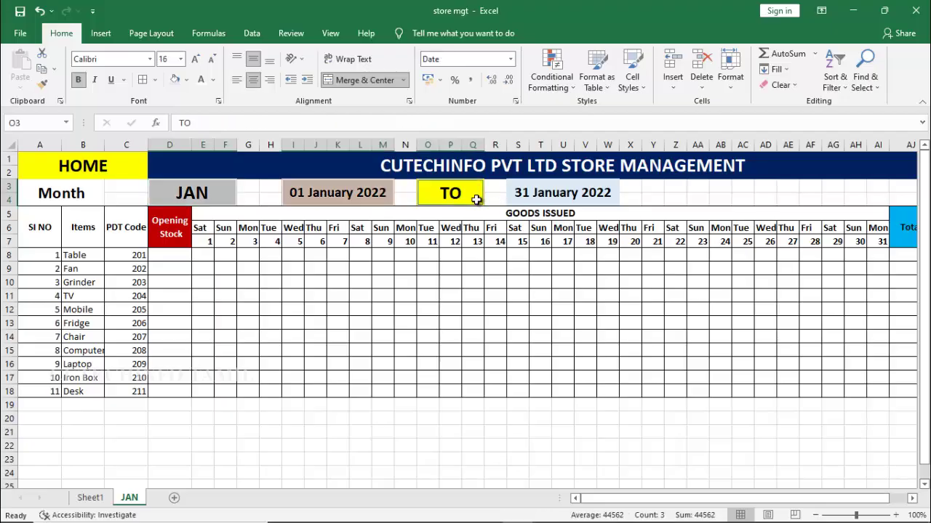
{"action": "left_click", "coordinate": [578, 202], "text": "ctrl"}
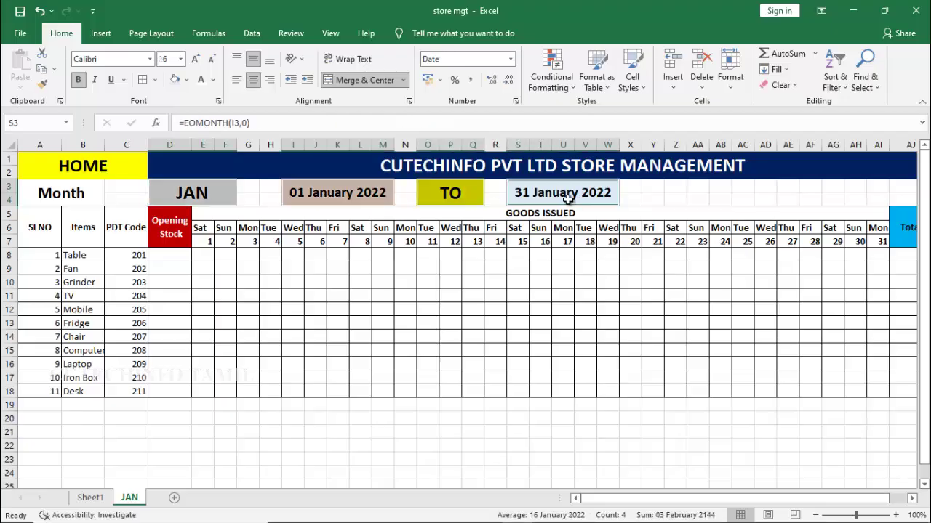
{"action": "left_click", "coordinate": [121, 176], "text": "ctrl"}
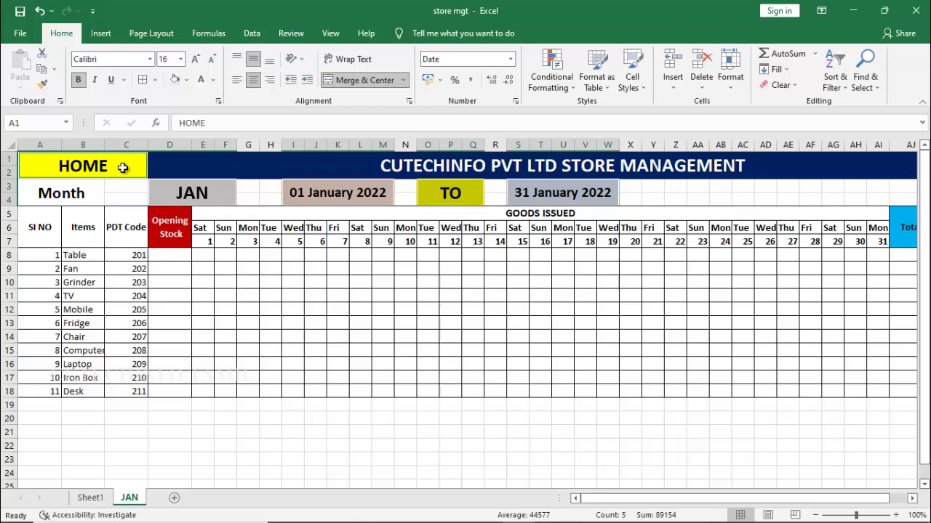
{"action": "left_click", "coordinate": [154, 80]}
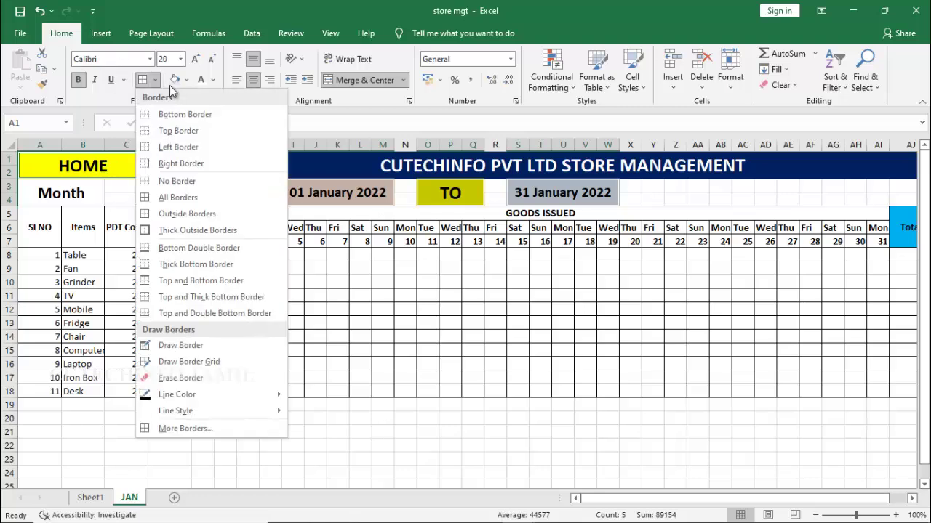
{"action": "left_click", "coordinate": [205, 227]}
{"action": "left_click", "coordinate": [111, 229]}
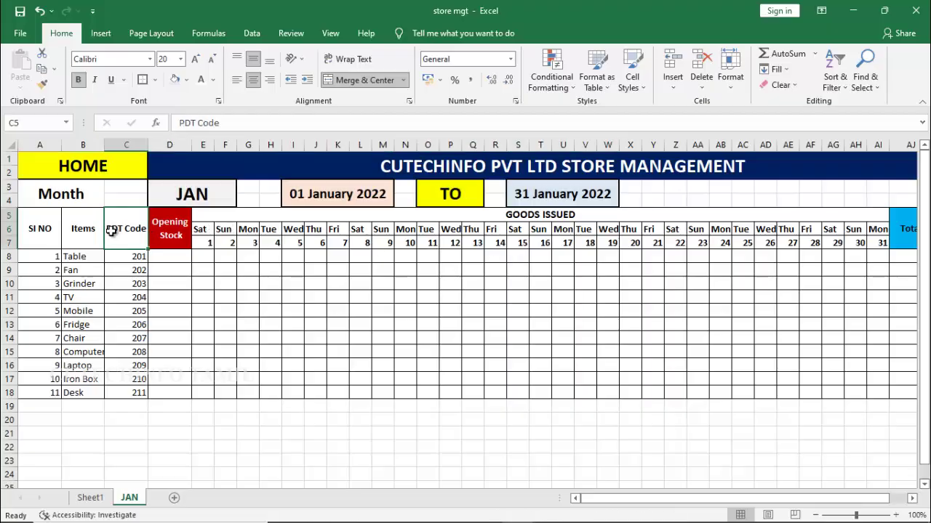
Give cells AK3 and AK4 above Closing Stock all borders.
{"action": "left_click", "coordinate": [224, 165]}
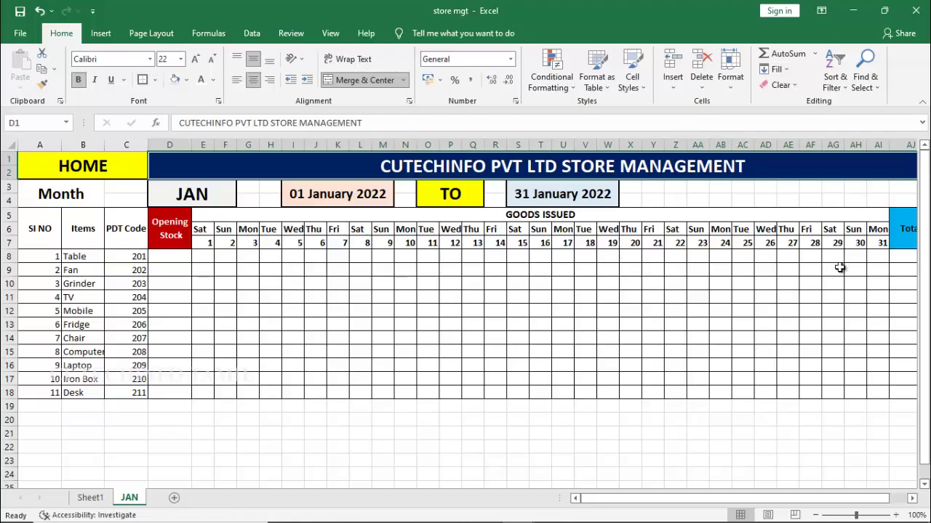
{"action": "left_click_drag", "start_coordinate": [621, 498], "coordinate": [639, 500]}
{"action": "left_click", "coordinate": [881, 193]}
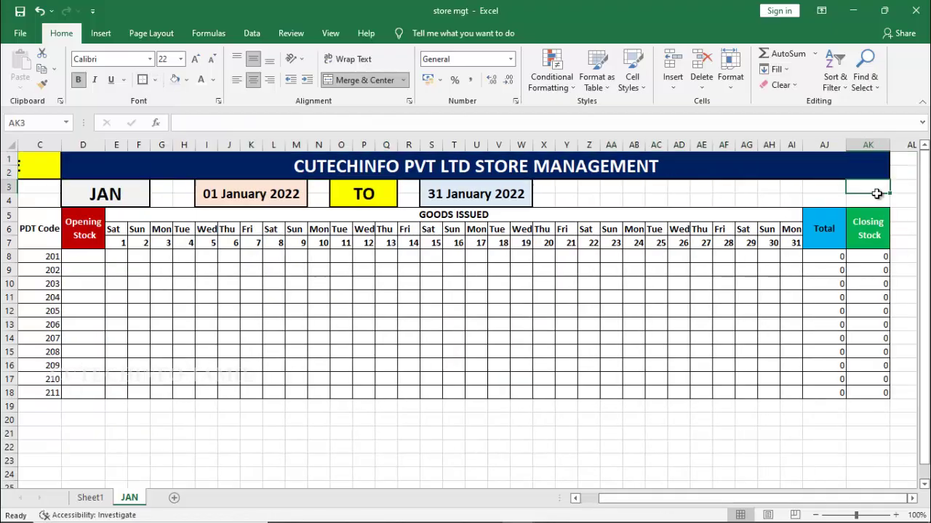
{"action": "left_click", "coordinate": [156, 80]}
{"action": "left_click", "coordinate": [198, 197]}
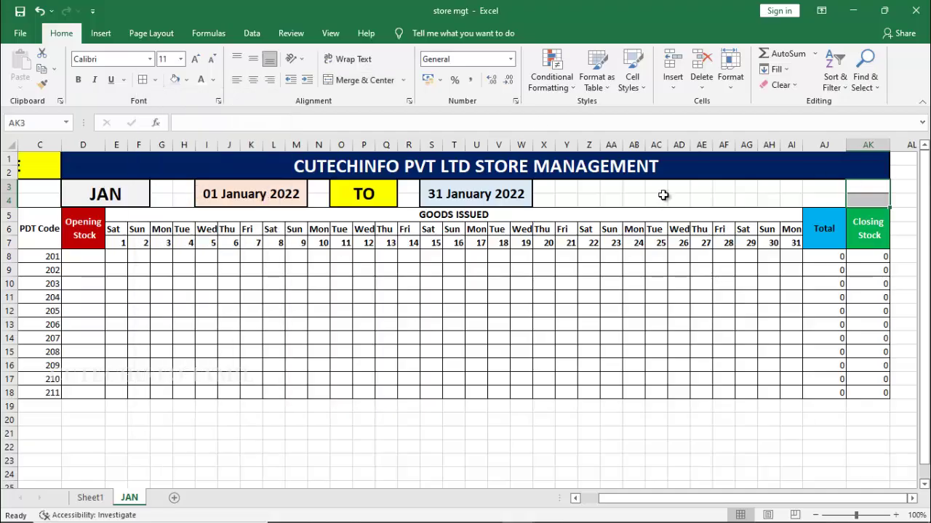
{"action": "left_click", "coordinate": [629, 421]}
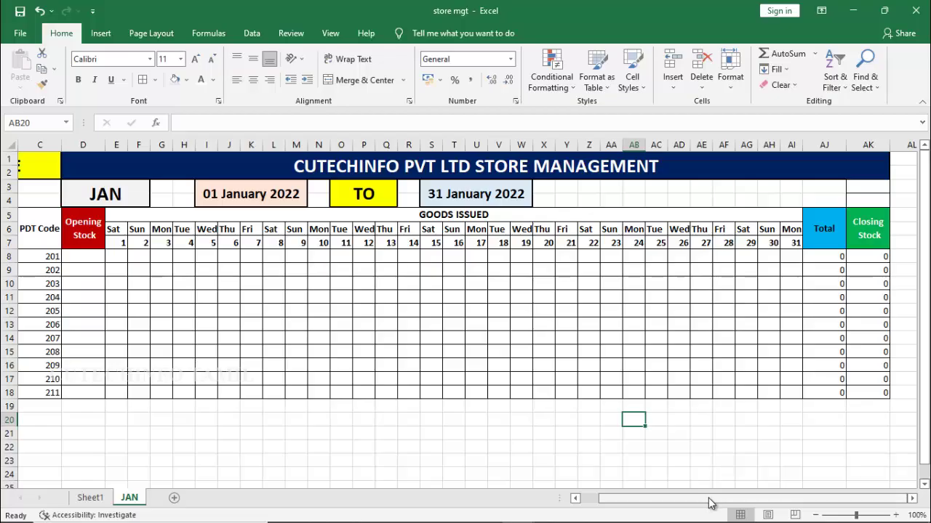
{"action": "left_click_drag", "start_coordinate": [711, 503], "coordinate": [640, 504]}
{"action": "left_click", "coordinate": [450, 432]}
Shade the day names and dates in E6:AI7 light gold.
{"action": "left_click_drag", "start_coordinate": [204, 229], "coordinate": [881, 242]}
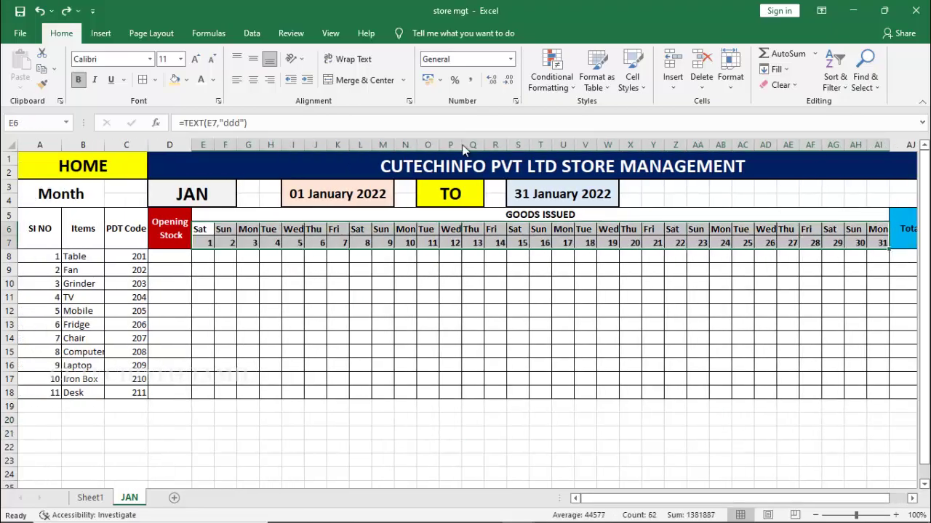
{"action": "left_click", "coordinate": [186, 80]}
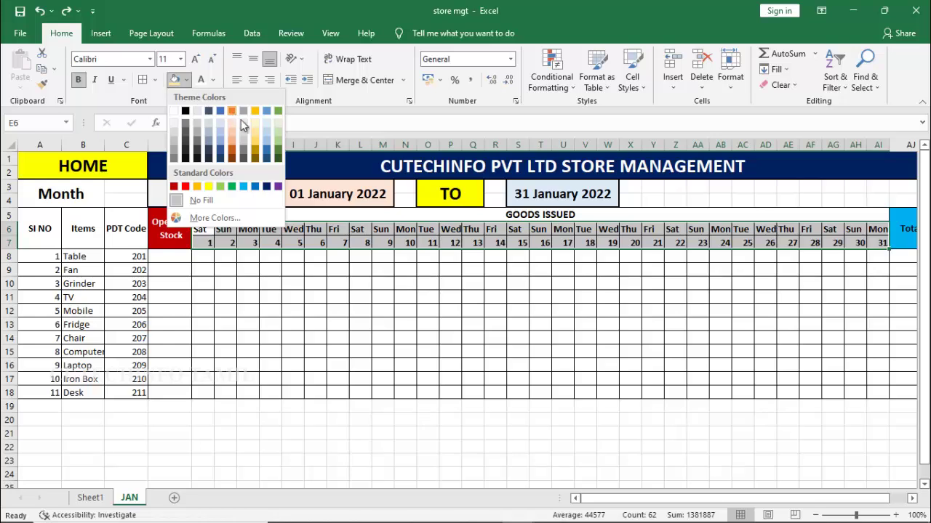
{"action": "left_click", "coordinate": [254, 134]}
{"action": "left_click", "coordinate": [226, 338]}
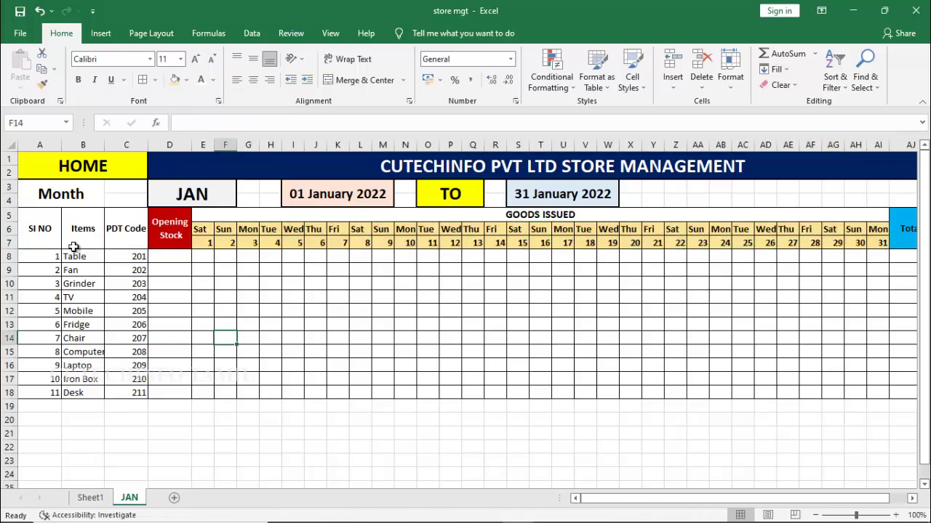
Centre the SI NO, Items and PDT Code entries in A5:C18.
{"action": "left_click_drag", "start_coordinate": [45, 228], "coordinate": [130, 388]}
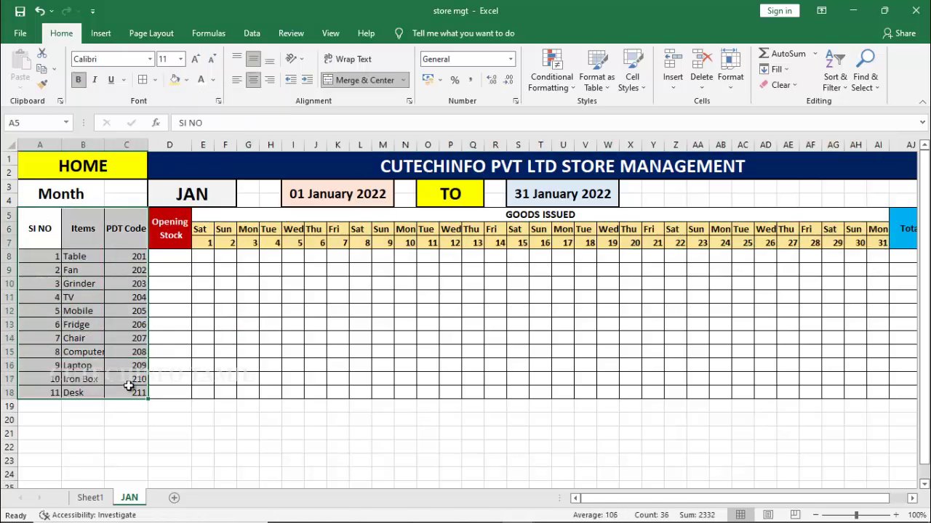
{"action": "left_click", "coordinate": [252, 81]}
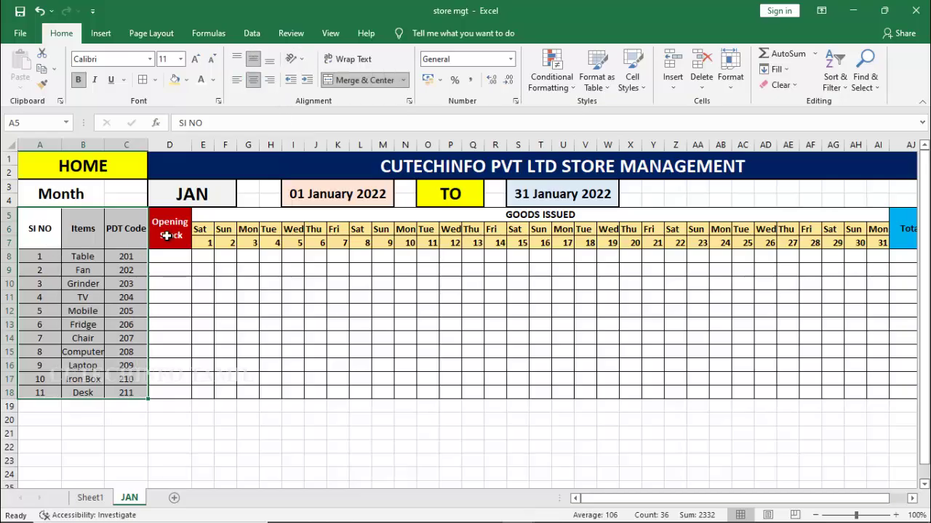
{"action": "left_click", "coordinate": [223, 311]}
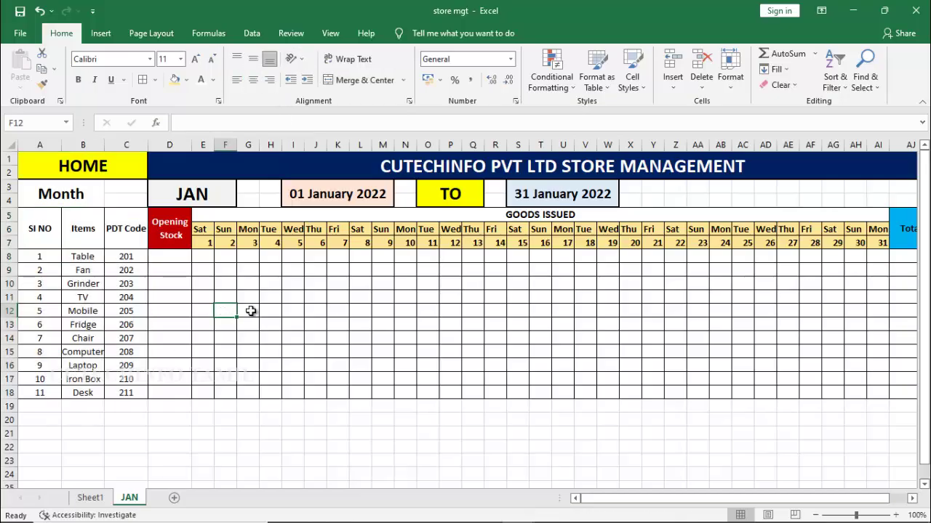
{"action": "left_click", "coordinate": [186, 167]}
Copy the JAN table D1:AK18 and paste a duplicate starting at AM1.
{"action": "left_click_drag", "start_coordinate": [185, 168], "coordinate": [290, 391]}
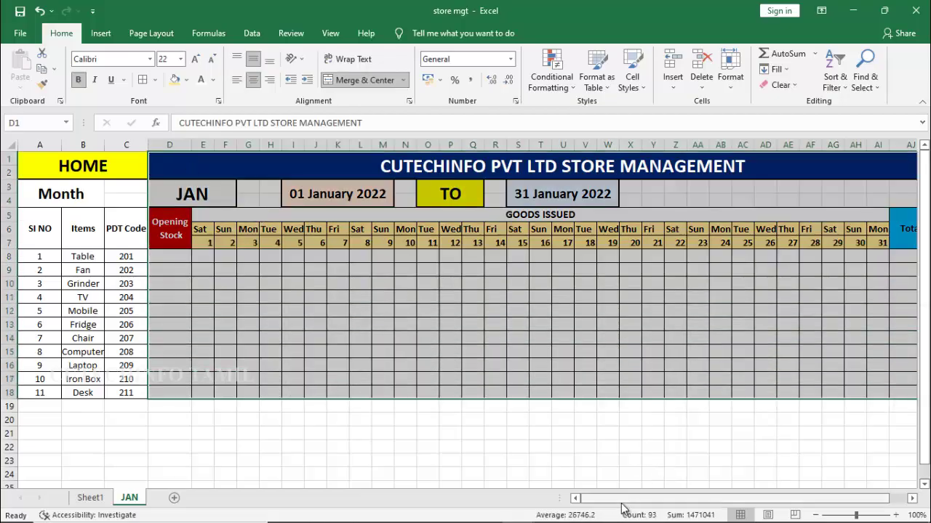
{"action": "scroll", "coordinate": [630, 506], "scroll_direction": "right", "scroll_amount": 1}
{"action": "scroll", "coordinate": [656, 513], "scroll_direction": "right", "scroll_amount": 2}
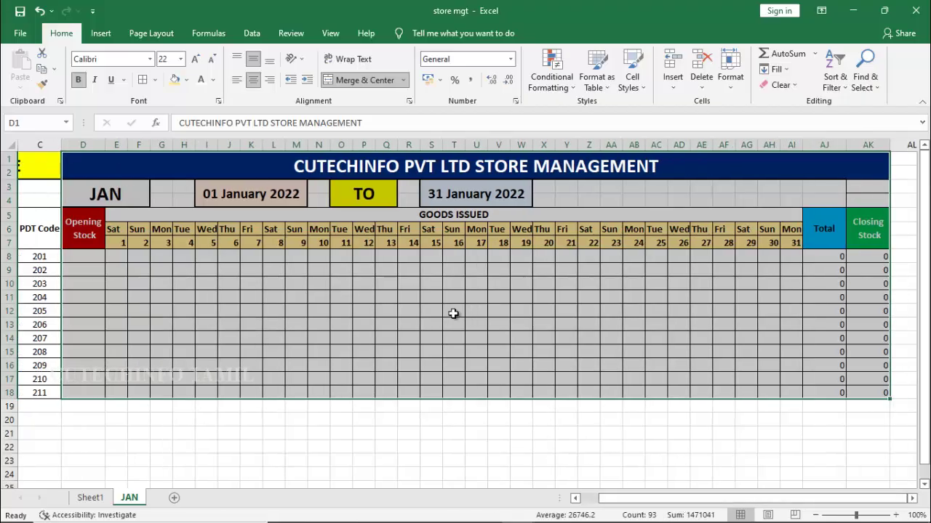
{"action": "key", "text": "ctrl+c"}
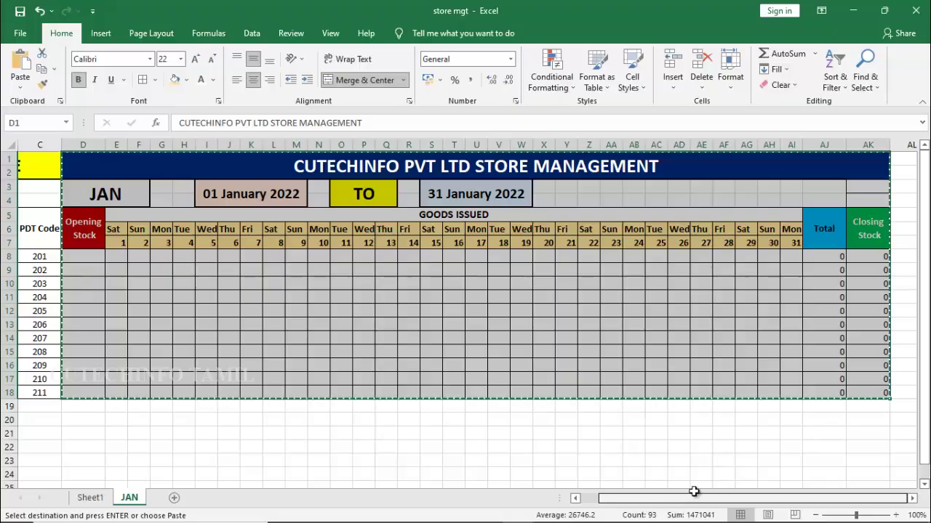
{"action": "left_click", "coordinate": [902, 172]}
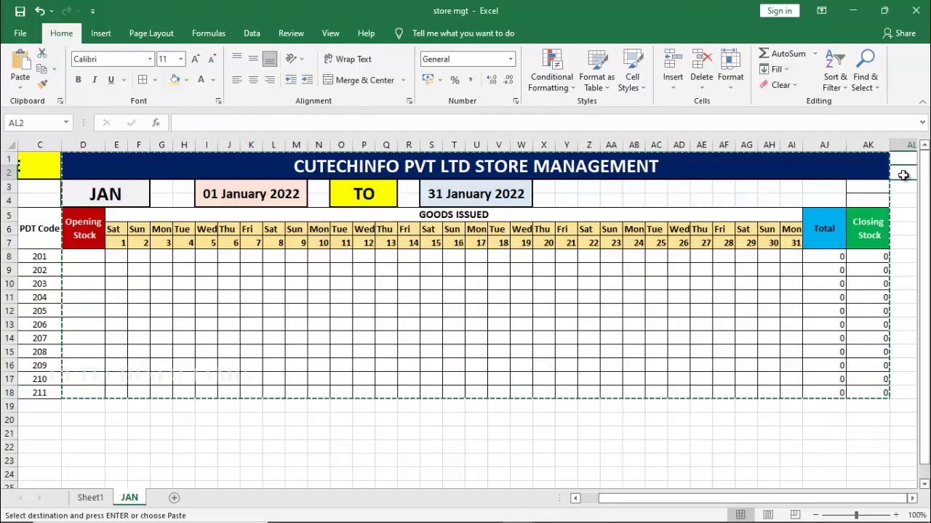
{"action": "key", "text": "Right"}
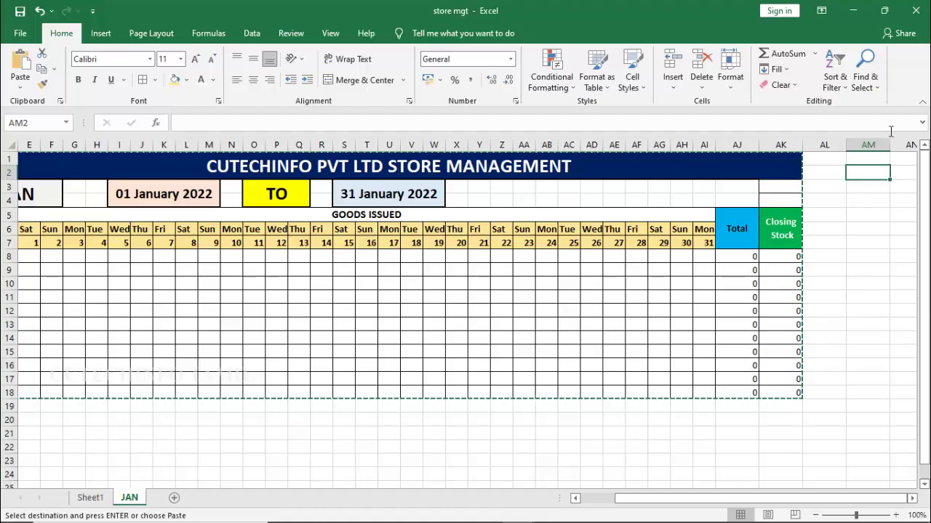
{"action": "left_click", "coordinate": [863, 161]}
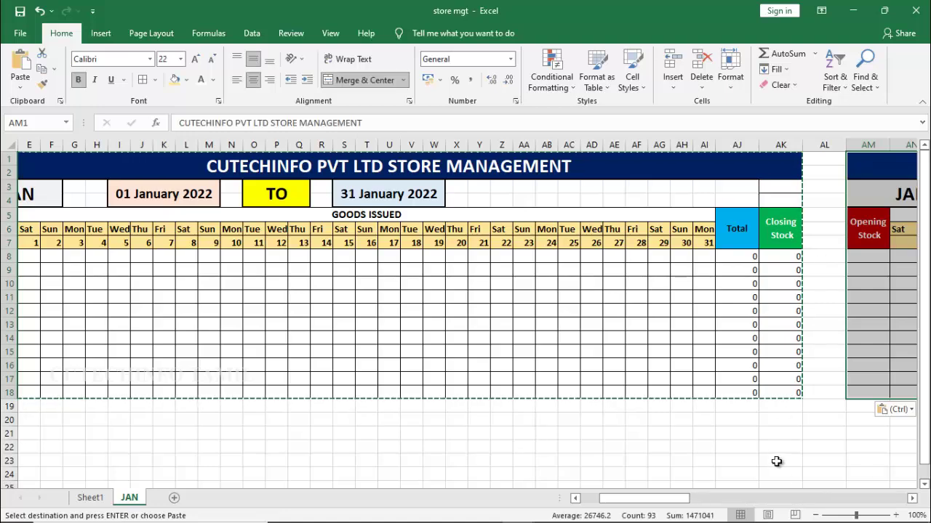
{"action": "left_click_drag", "start_coordinate": [676, 503], "coordinate": [799, 506]}
{"action": "left_click", "coordinate": [688, 345]}
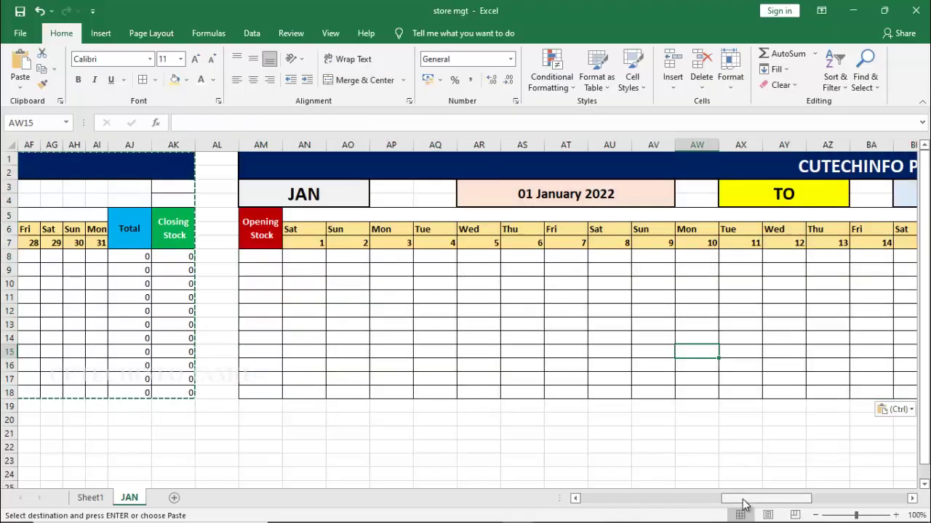
Fill the copied Opening Stock heading green and the copied Closing Stock heading red.
{"action": "mouse_move", "coordinate": [738, 498]}
{"action": "left_mouse_down"}
{"action": "mouse_move", "coordinate": [793, 505]}
{"action": "mouse_move", "coordinate": [737, 505]}
{"action": "left_mouse_up"}
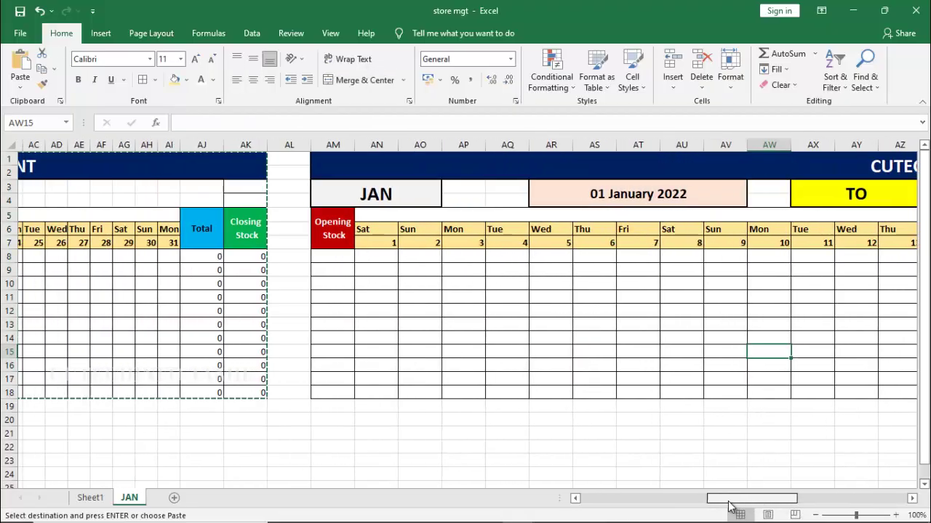
{"action": "left_click", "coordinate": [339, 235]}
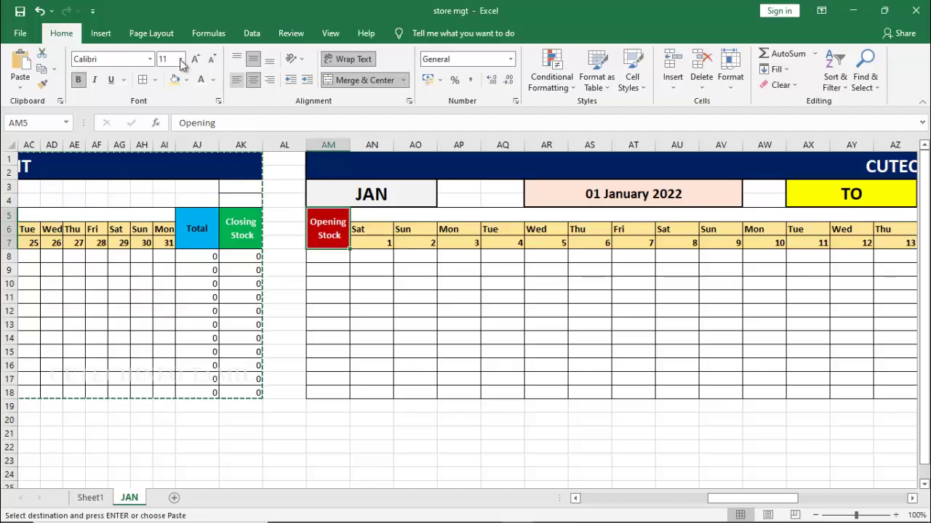
{"action": "left_click", "coordinate": [186, 83]}
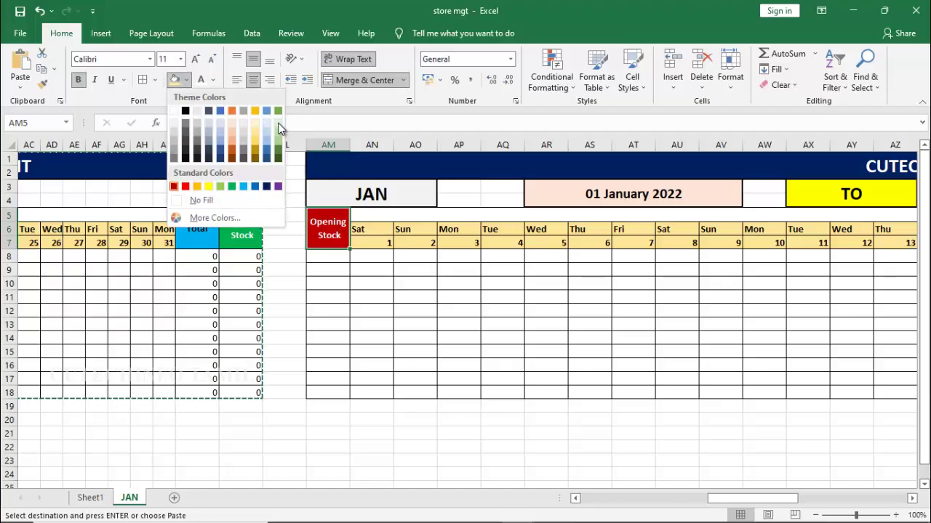
{"action": "left_click", "coordinate": [240, 187]}
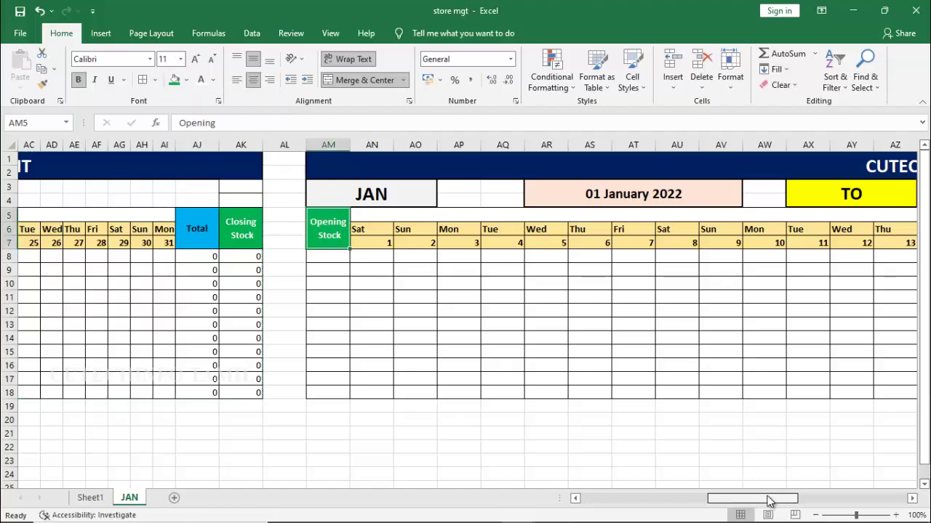
{"action": "left_click_drag", "start_coordinate": [764, 499], "coordinate": [873, 511]}
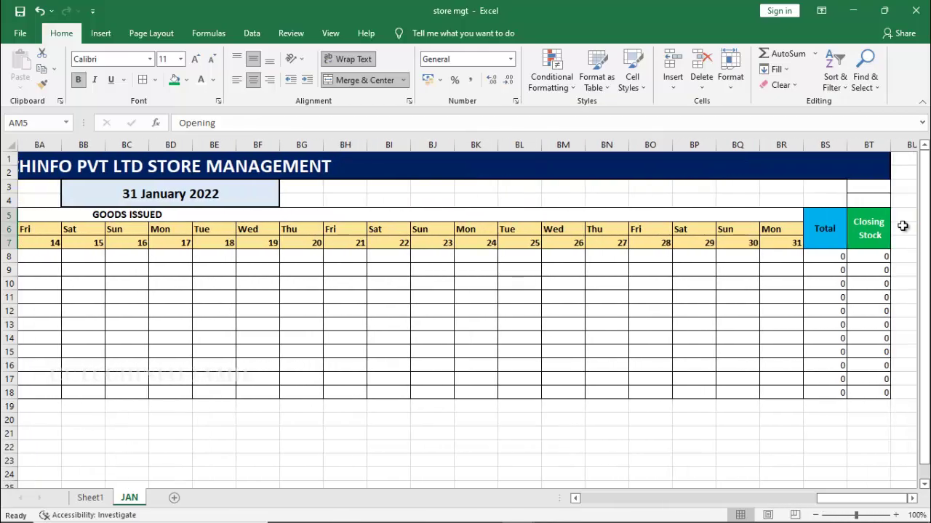
{"action": "left_click", "coordinate": [186, 81]}
{"action": "left_click", "coordinate": [186, 186]}
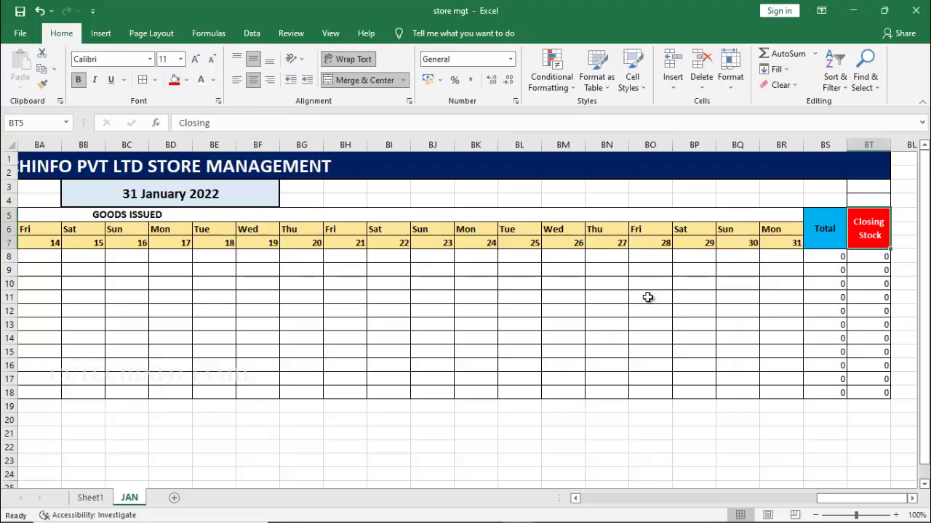
{"action": "left_click", "coordinate": [572, 295]}
{"action": "scroll", "coordinate": [818, 500], "scroll_direction": "left", "scroll_amount": 5}
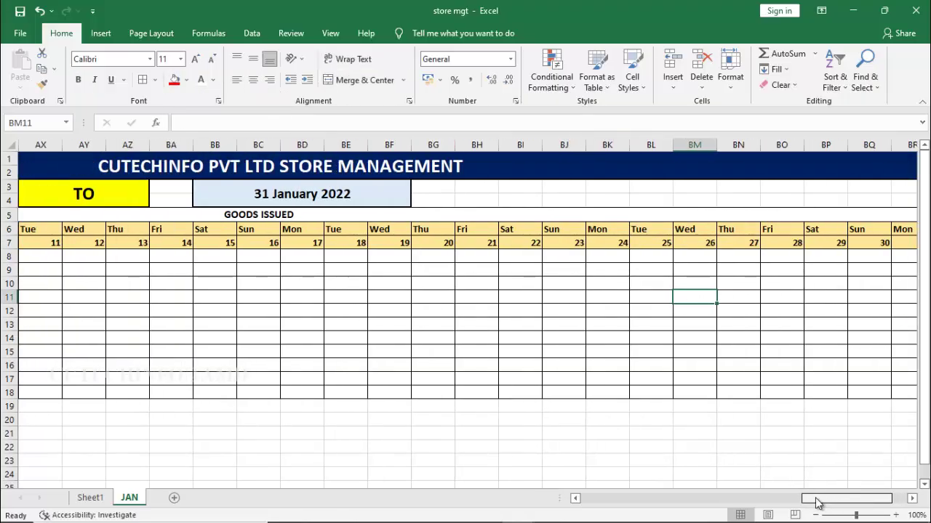
Change the copied heading in AN5 from GOODS ISSUED to GOODS RECEIVED.
{"action": "double_click", "coordinate": [557, 215]}
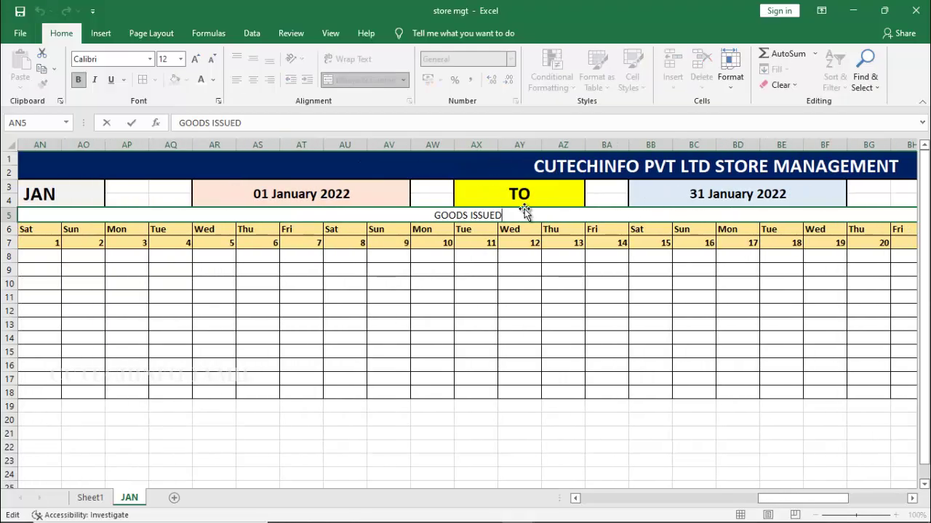
{"action": "key", "text": "BackSpace"}
{"action": "key", "text": "BackSpace"}
{"action": "key", "text": "BackSpace"}
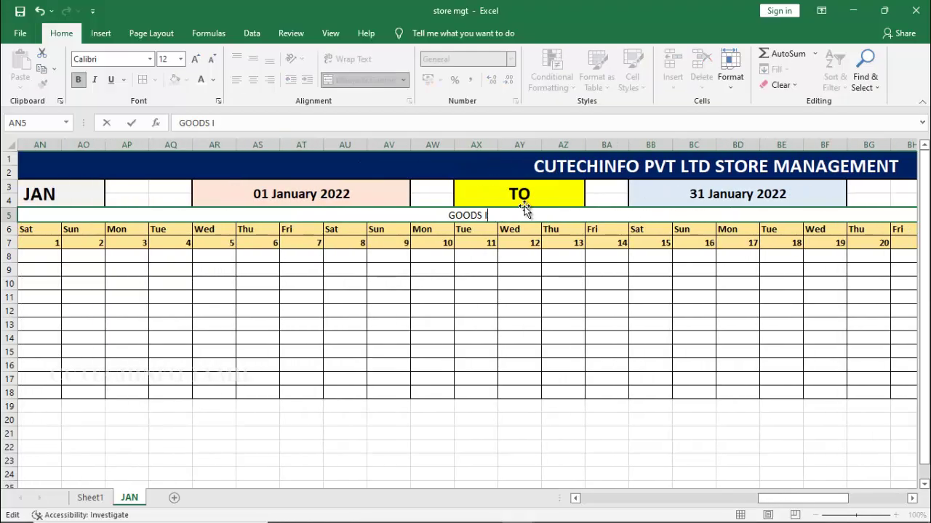
{"action": "type", "text": "RE"}
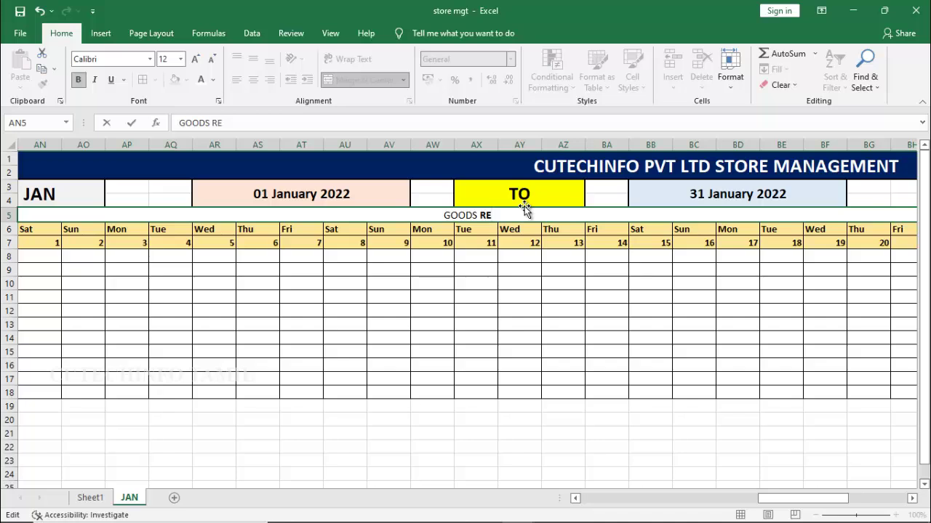
{"action": "type", "text": "CIEVE"}
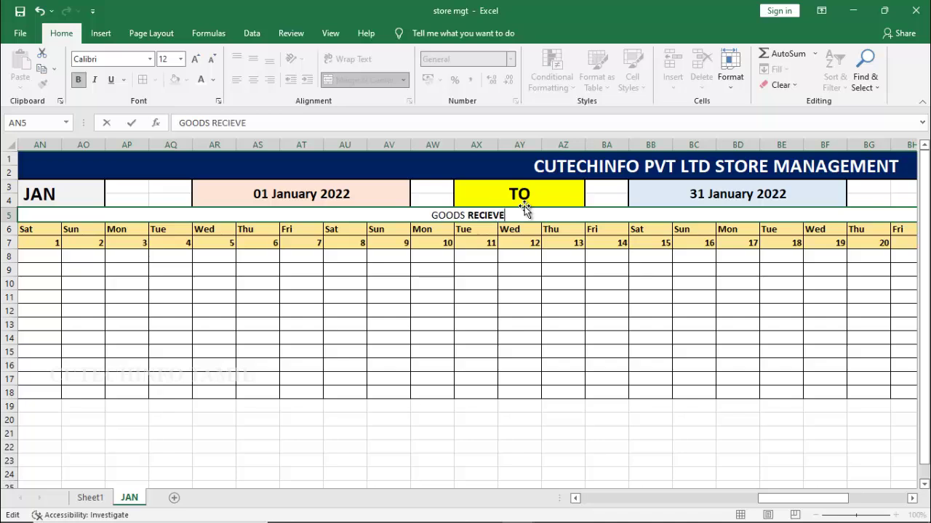
{"action": "key", "text": "Return"}
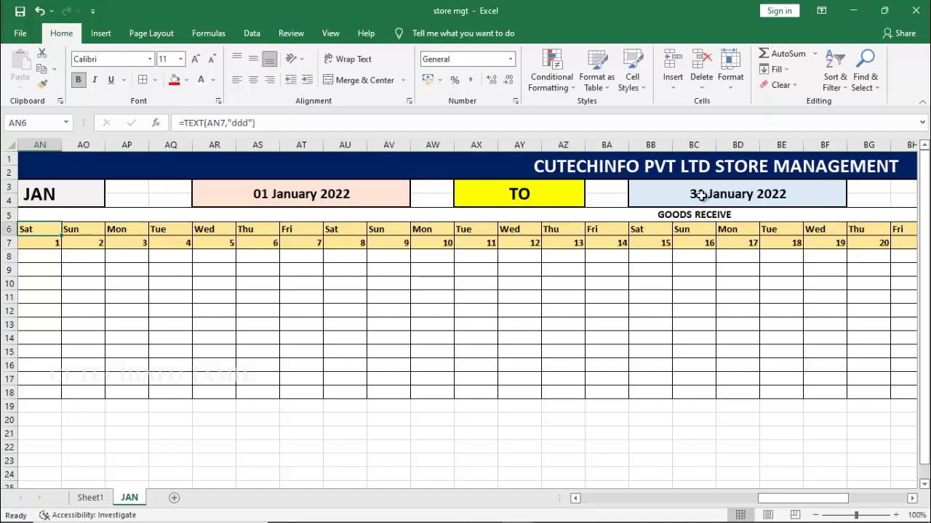
{"action": "left_click", "coordinate": [680, 211]}
{"action": "double_click", "coordinate": [680, 212]}
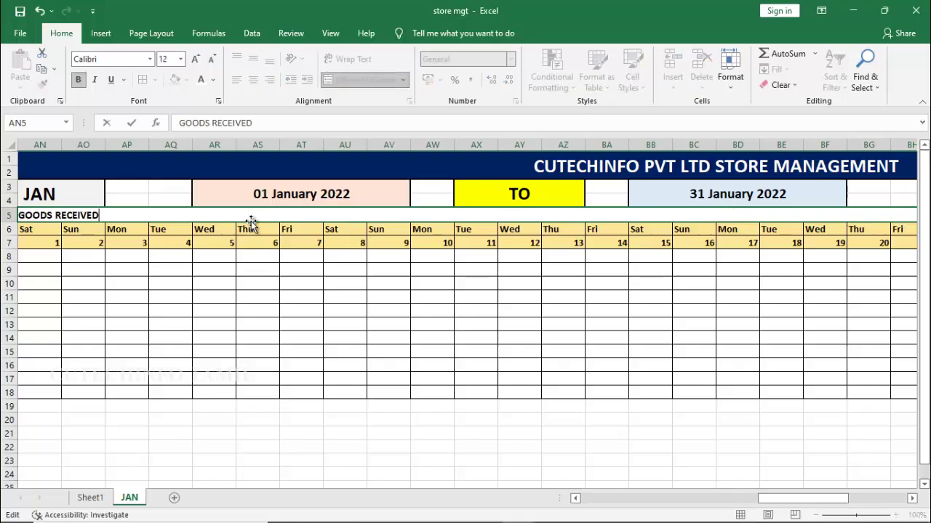
{"action": "type", "text": "D"}
{"action": "key", "text": "Return"}
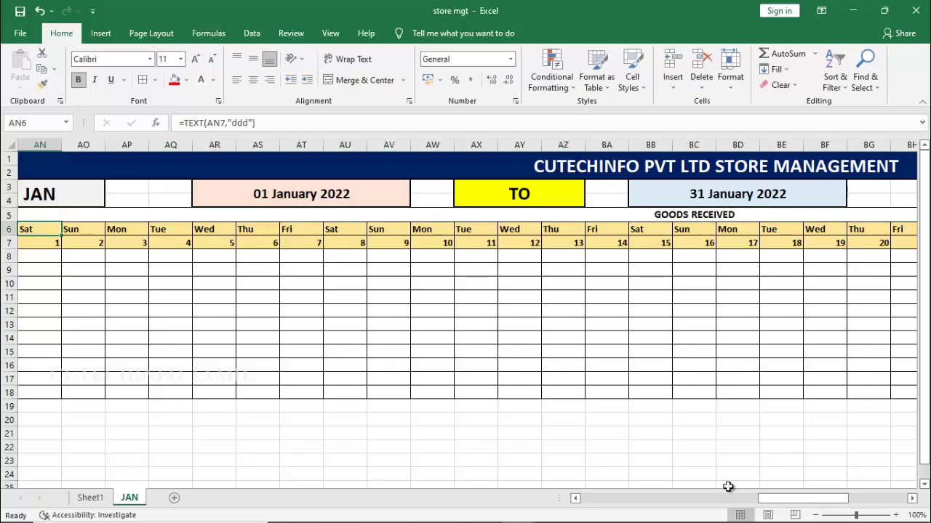
{"action": "left_click_drag", "start_coordinate": [804, 501], "coordinate": [671, 480]}
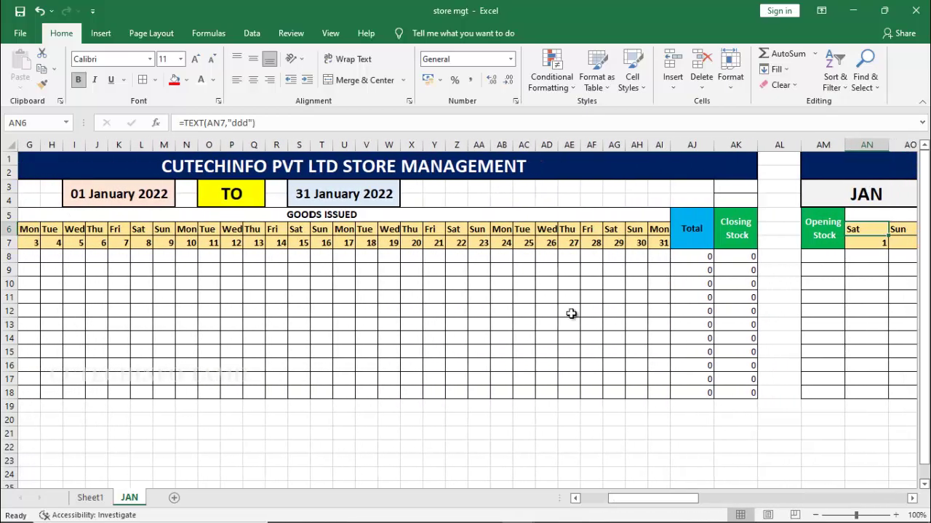
Undo the last change and paste the opening stock values into AM8:AM18.
{"action": "key", "text": "ctrl+z"}
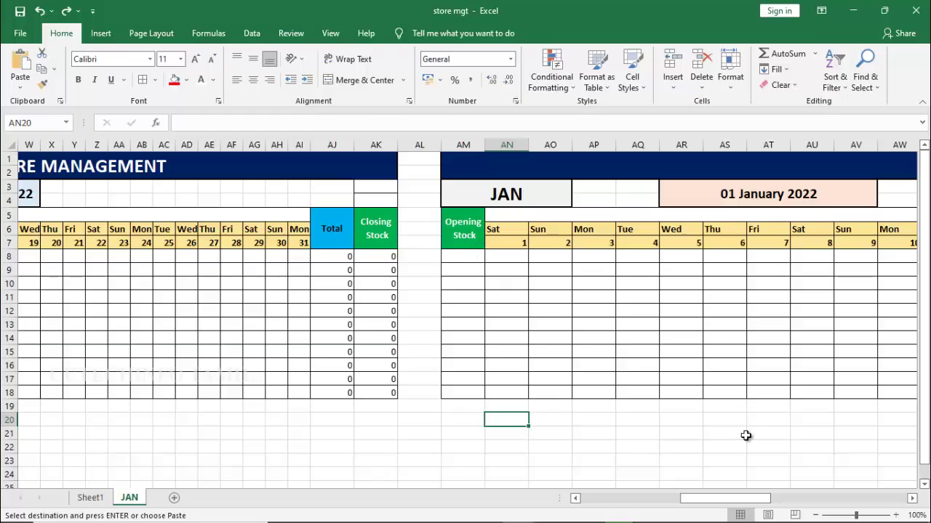
{"action": "left_click_drag", "start_coordinate": [723, 503], "coordinate": [755, 500]}
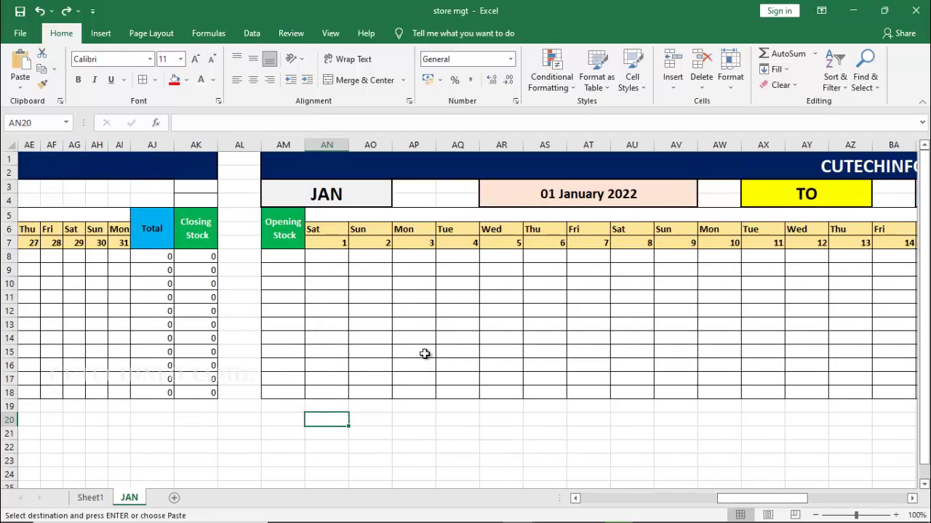
{"action": "left_click", "coordinate": [280, 260]}
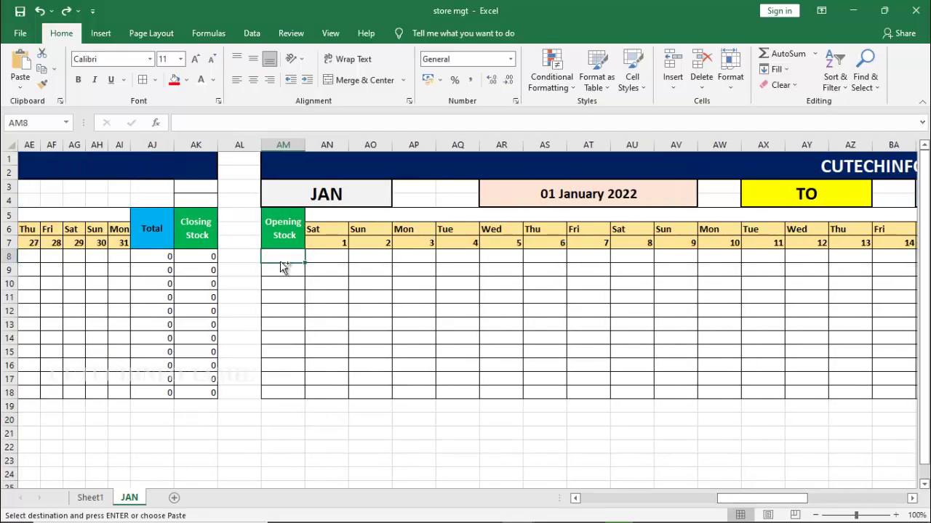
{"action": "key", "text": "ctrl+v"}
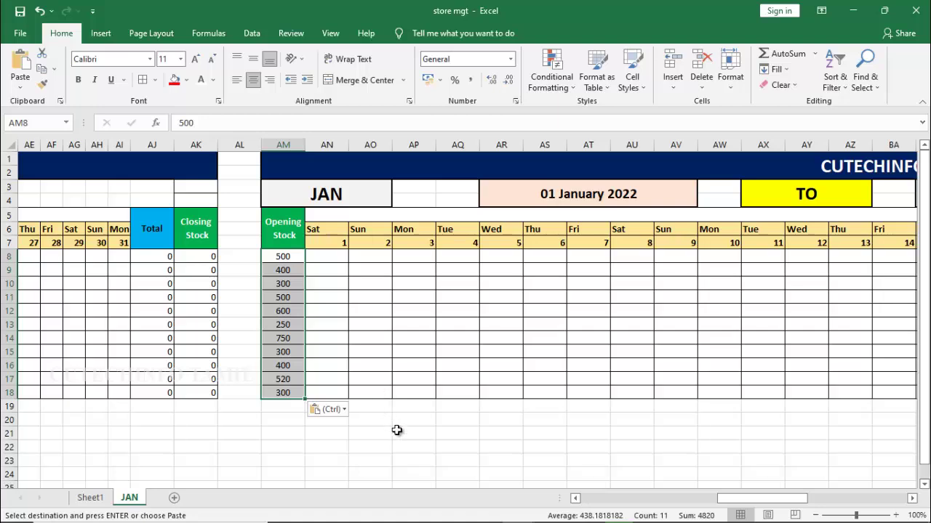
{"action": "left_click", "coordinate": [409, 433]}
Narrow the date columns to width 5.00 and clear the Total and Closing Stock cells BS8:BT19.
{"action": "left_click_drag", "start_coordinate": [283, 143], "coordinate": [835, 227]}
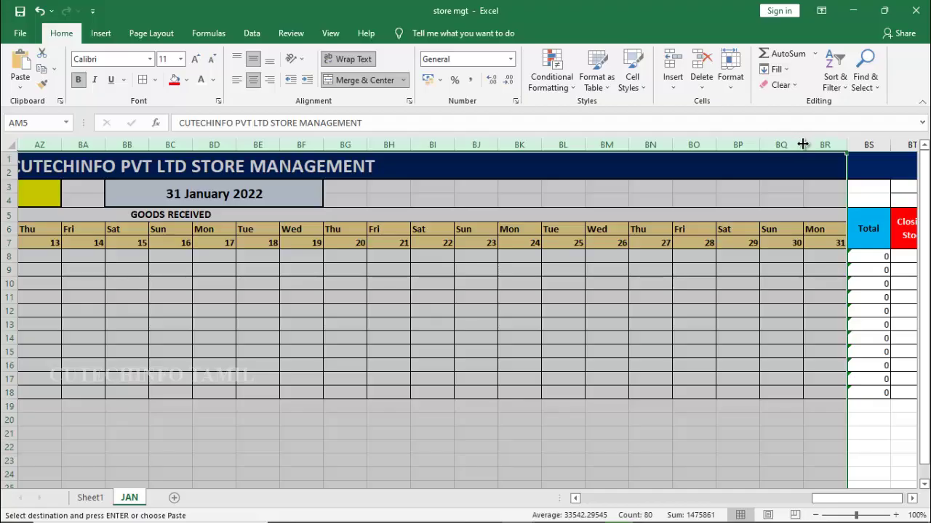
{"action": "left_click_drag", "start_coordinate": [802, 144], "coordinate": [779, 147]}
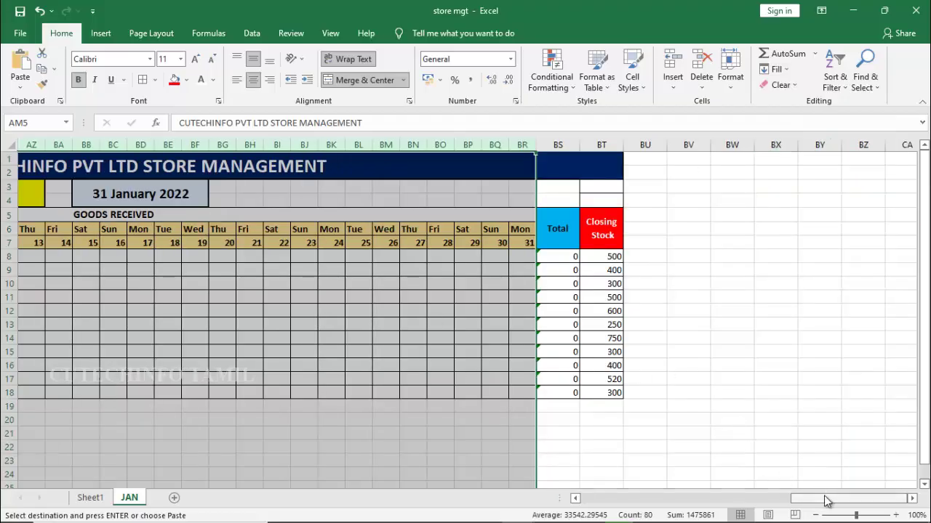
{"action": "mouse_move", "coordinate": [825, 500]}
{"action": "left_mouse_down"}
{"action": "mouse_move", "coordinate": [745, 502]}
{"action": "mouse_move", "coordinate": [815, 501]}
{"action": "left_mouse_up"}
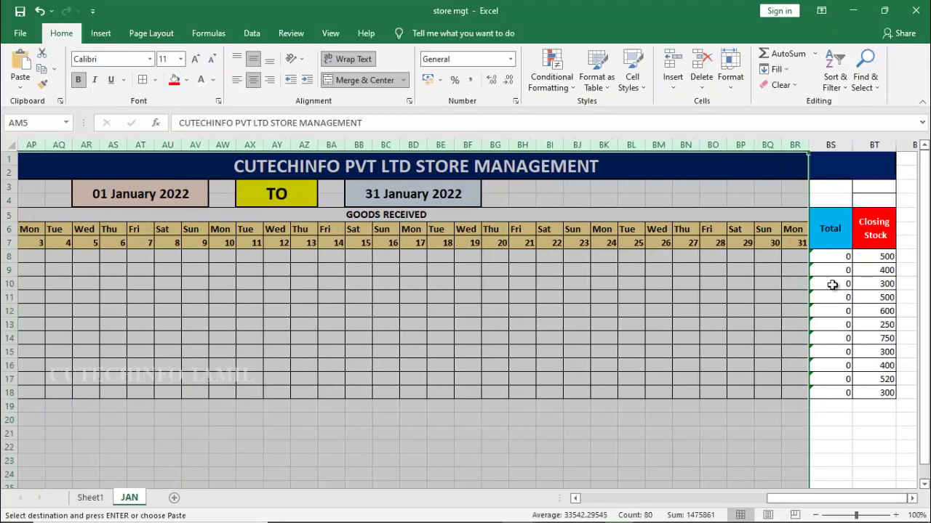
{"action": "left_click_drag", "start_coordinate": [816, 254], "coordinate": [877, 405]}
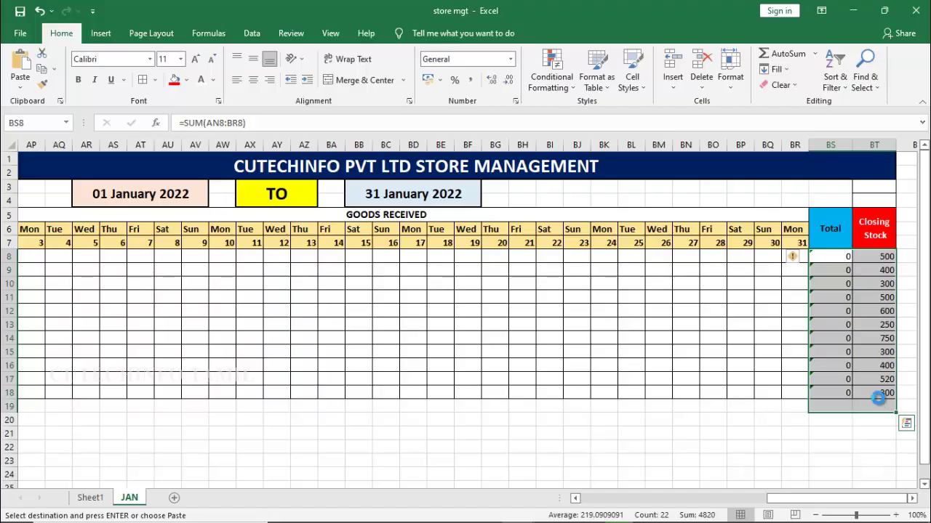
{"action": "key", "text": "Delete"}
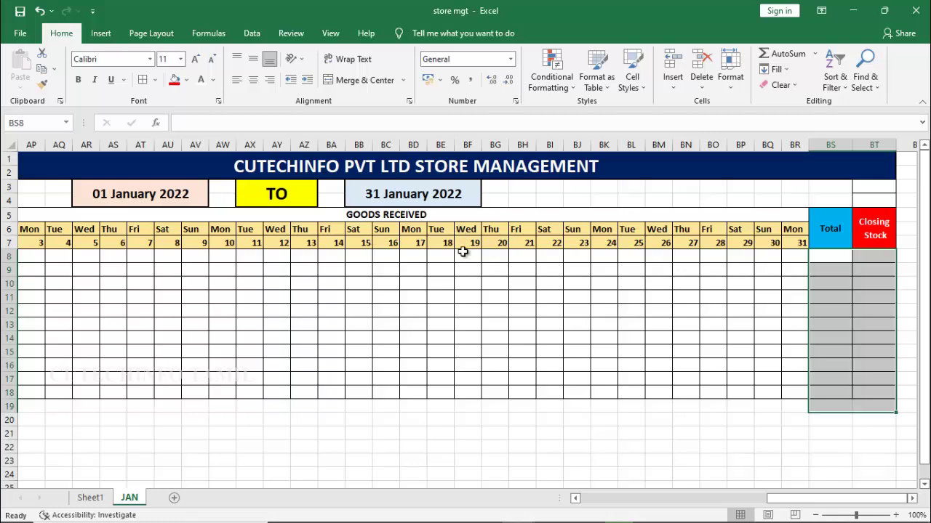
Enter =SUM(AN8:BR8) in BS8 to total row 8's daily receipts.
{"action": "left_click", "coordinate": [826, 260]}
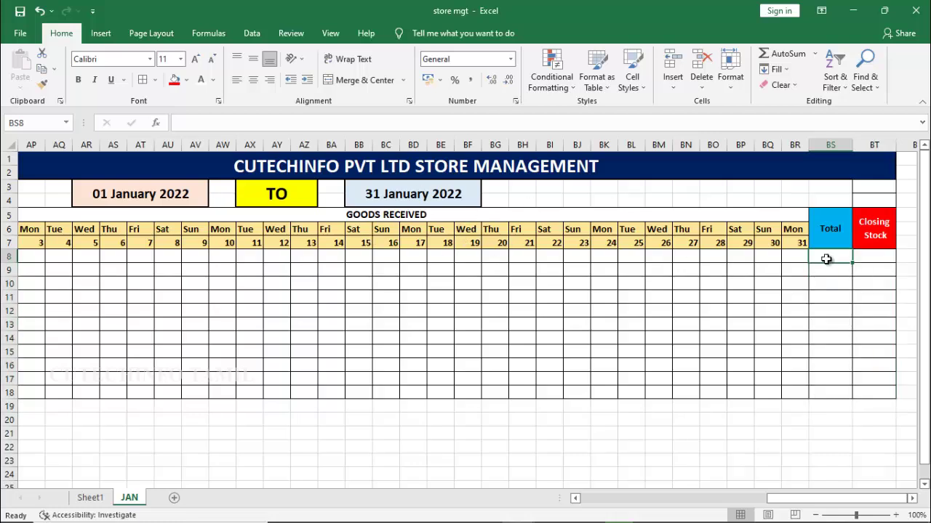
{"action": "type", "text": "="}
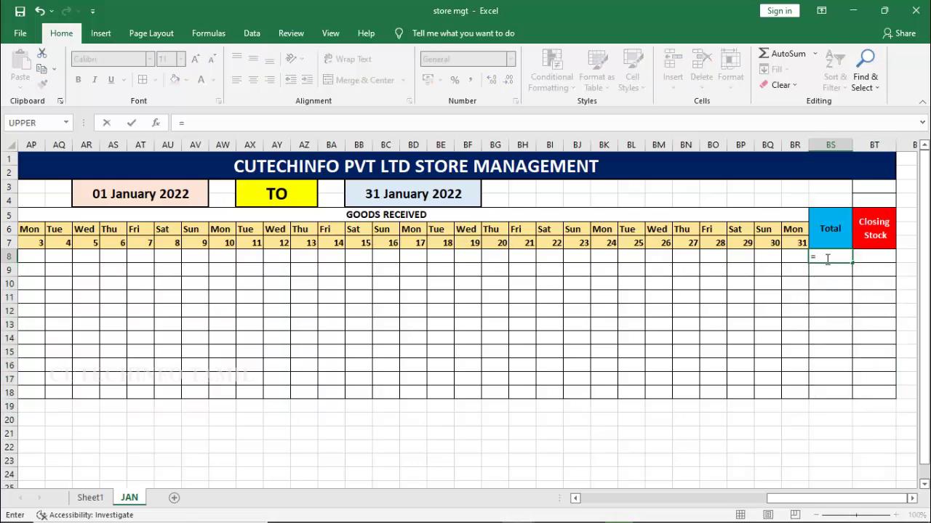
{"action": "type", "text": "SUM"}
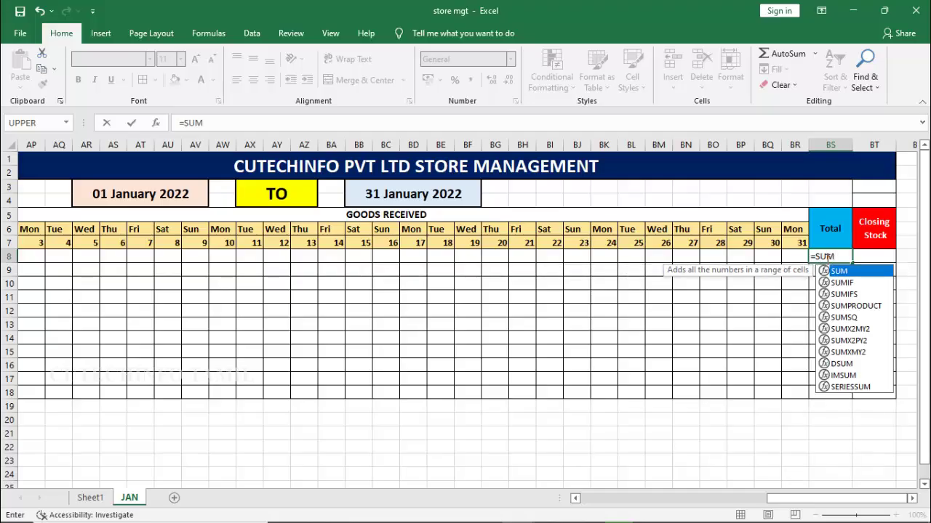
{"action": "type", "text": "("}
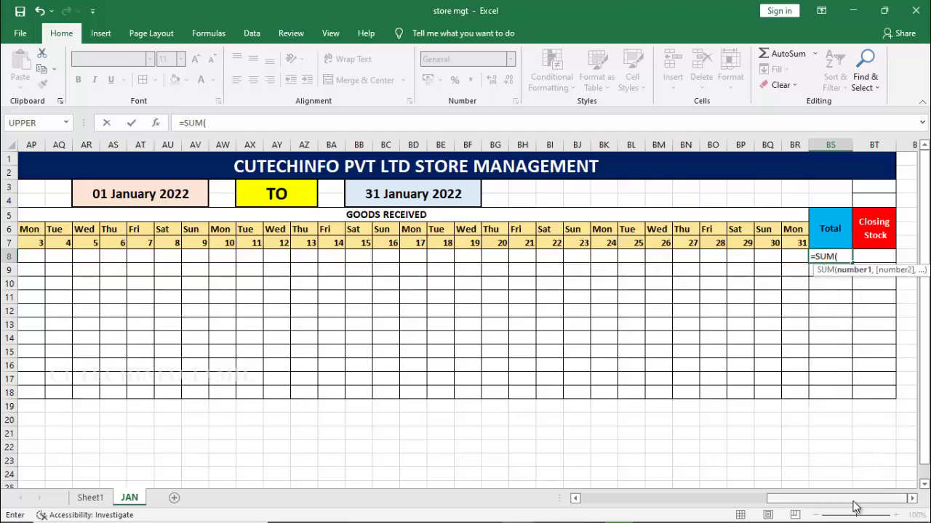
{"action": "left_click_drag", "start_coordinate": [855, 507], "coordinate": [827, 511]}
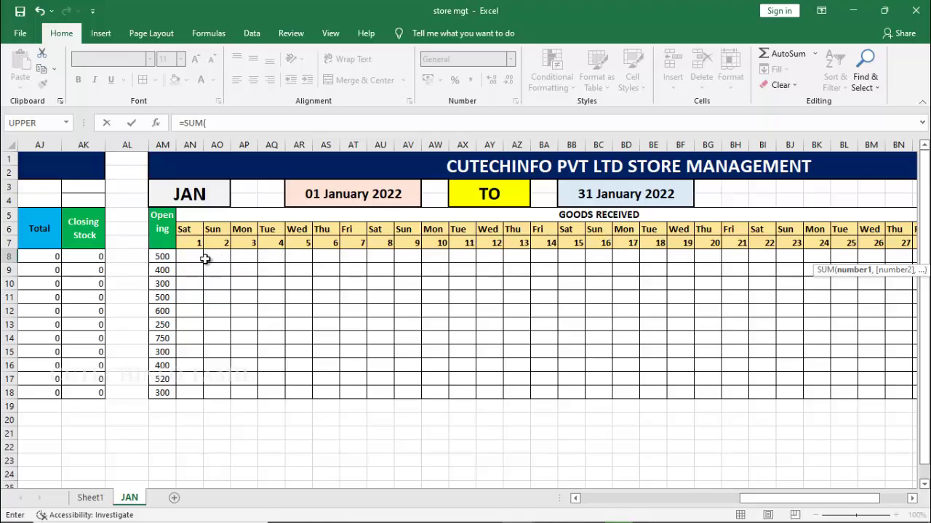
{"action": "left_click_drag", "start_coordinate": [193, 257], "coordinate": [769, 261]}
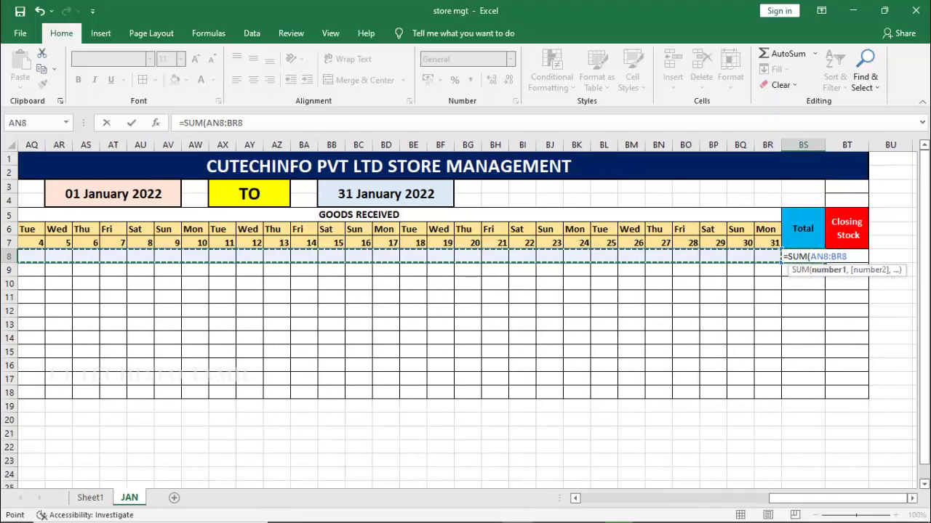
{"action": "type", "text": ")"}
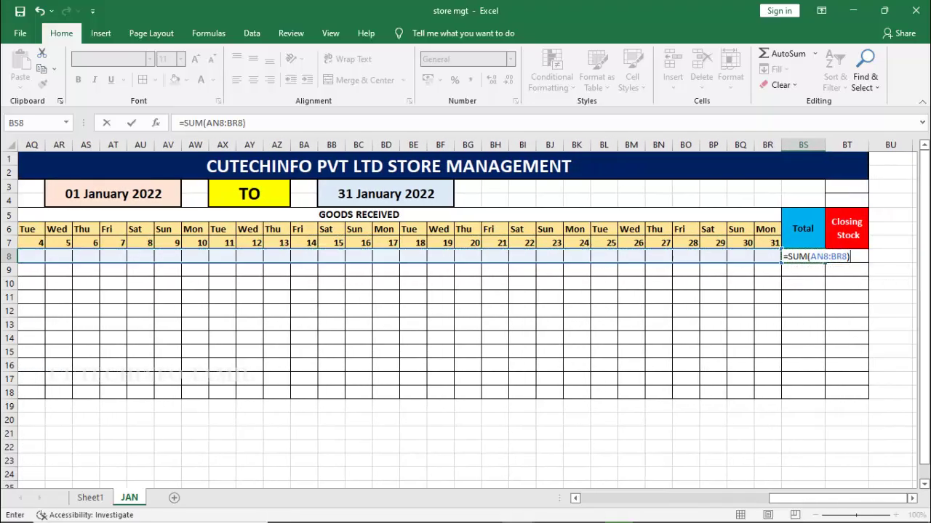
{"action": "key", "text": "Return"}
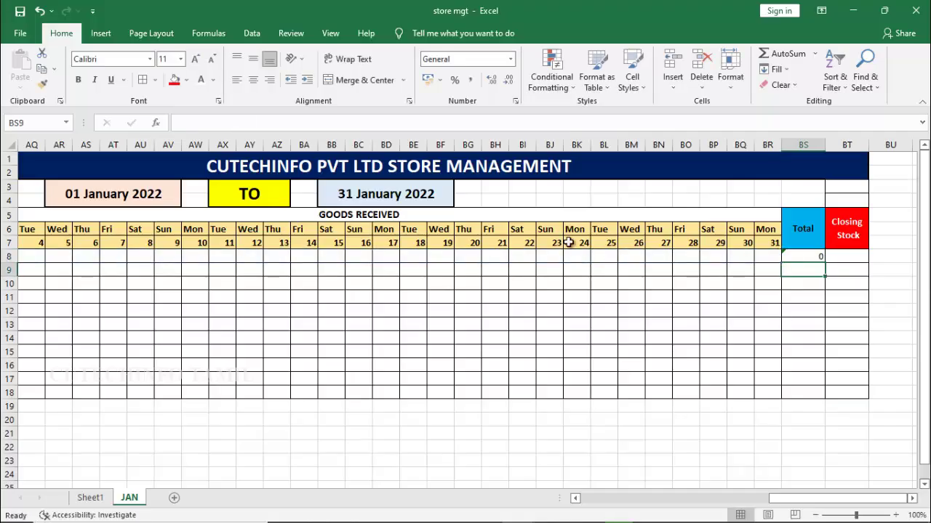
Enter =SUM(AM8:BR8) in BT8 as row 8's Closing Stock.
{"action": "left_click", "coordinate": [841, 256]}
{"action": "type", "text": "="}
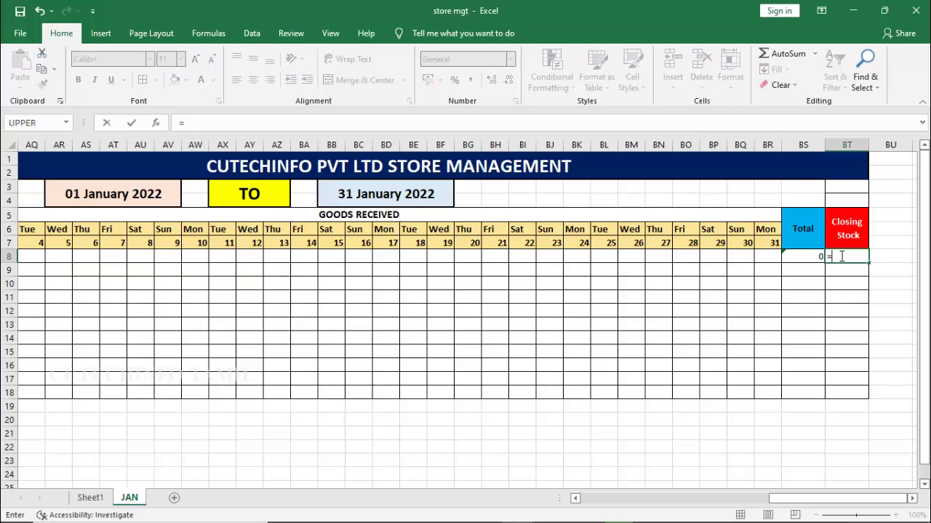
{"action": "type", "text": "SUM("}
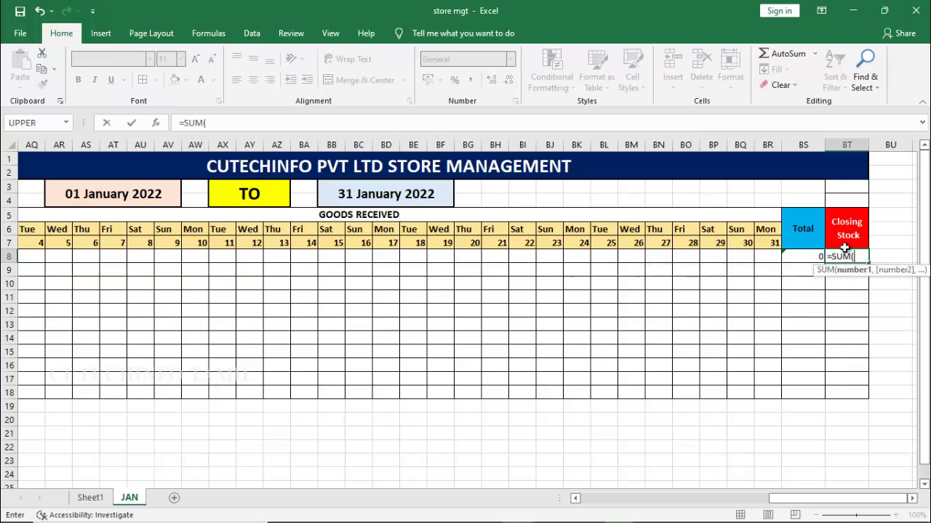
{"action": "left_click_drag", "start_coordinate": [827, 500], "coordinate": [773, 501]}
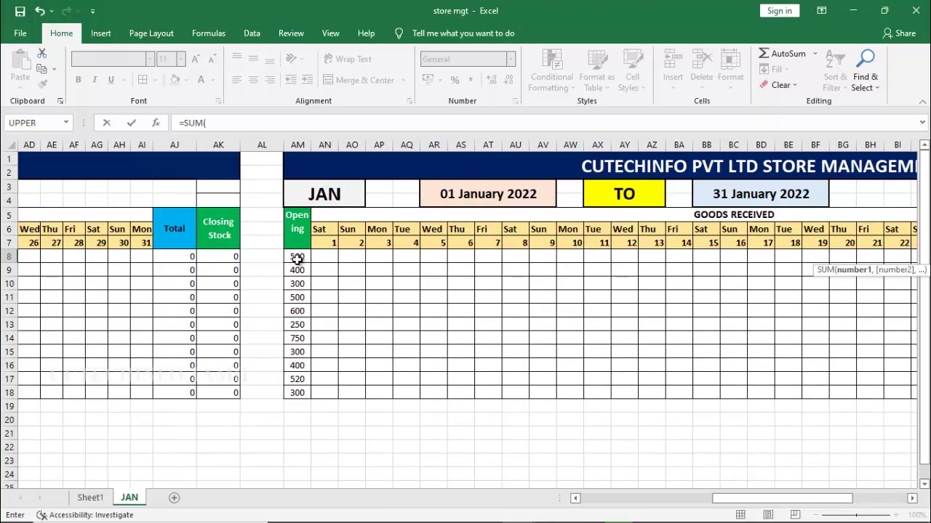
{"action": "left_click_drag", "start_coordinate": [333, 264], "coordinate": [881, 260]}
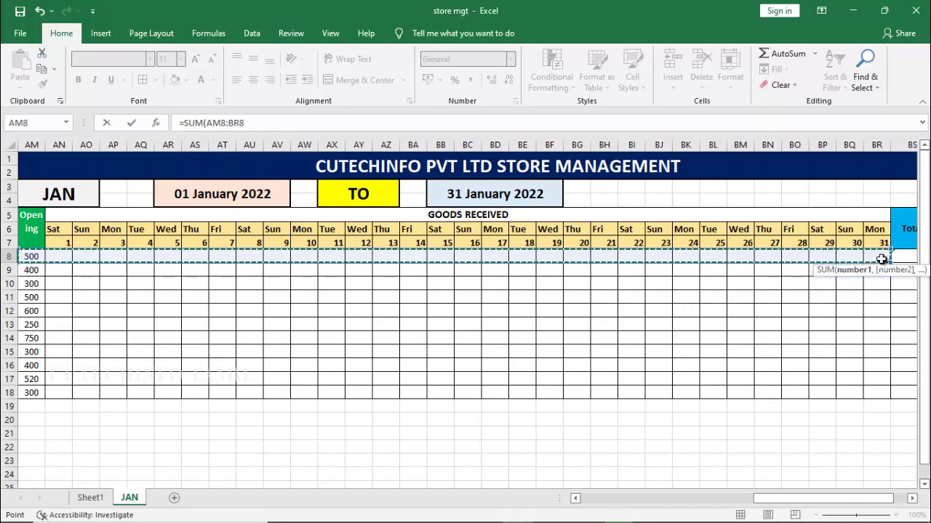
{"action": "left_click_drag", "start_coordinate": [821, 502], "coordinate": [836, 502]}
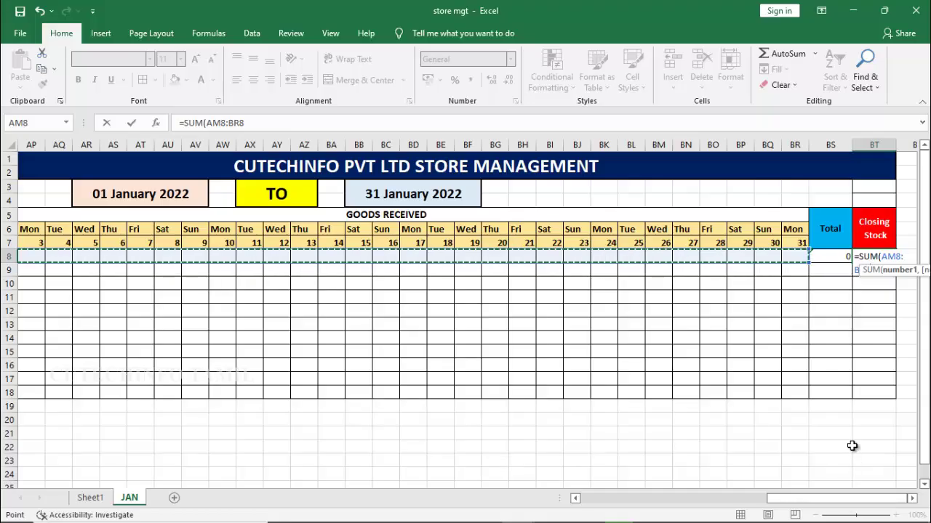
{"action": "type", "text": ")"}
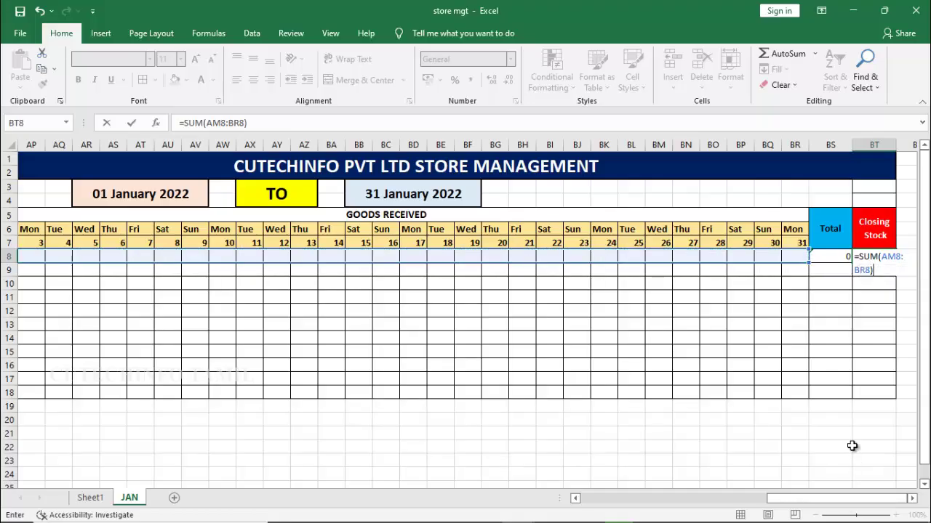
{"action": "key", "text": "Return"}
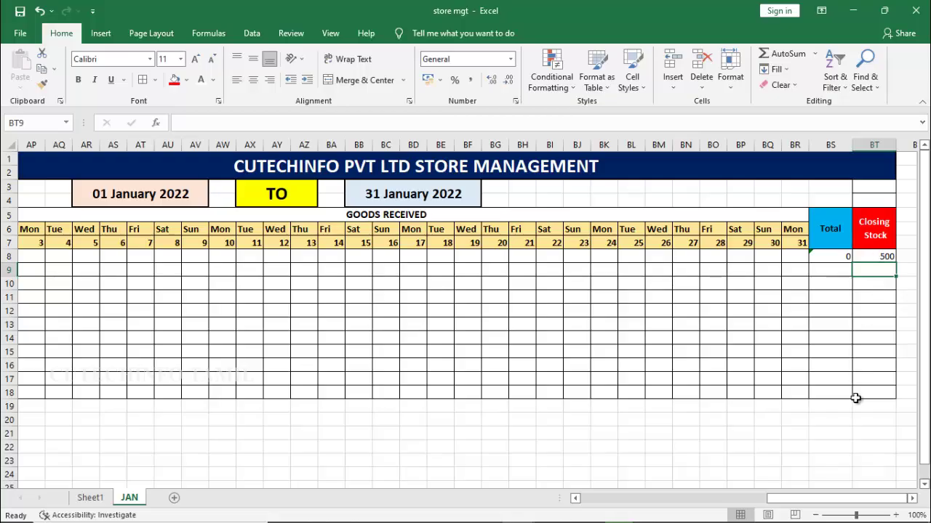
Fill the BS8 Total and BT8 Closing Stock formulas down to row 18.
{"action": "left_click", "coordinate": [831, 255]}
{"action": "left_click_drag", "start_coordinate": [852, 266], "coordinate": [854, 392]}
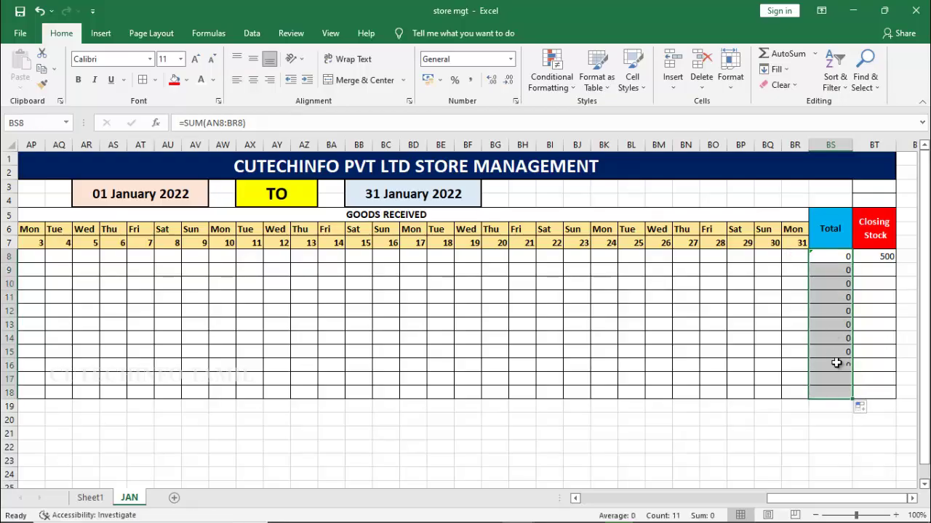
{"action": "left_click", "coordinate": [879, 255]}
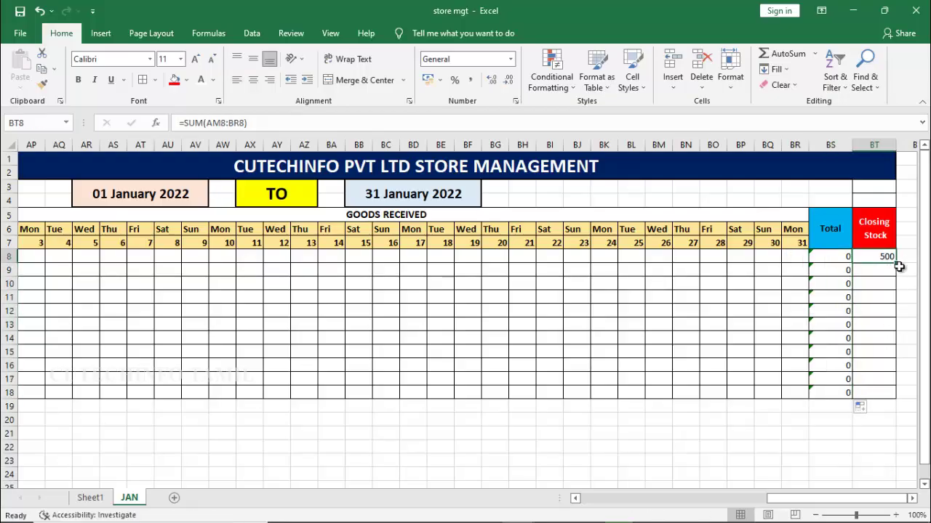
{"action": "left_click_drag", "start_coordinate": [898, 266], "coordinate": [898, 277]}
{"action": "left_click_drag", "start_coordinate": [899, 369], "coordinate": [897, 396]}
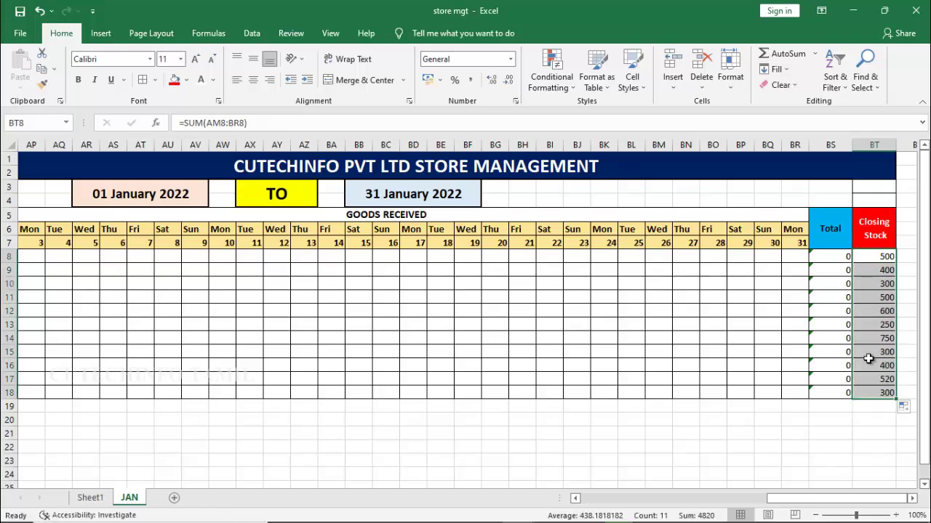
{"action": "left_click", "coordinate": [820, 426]}
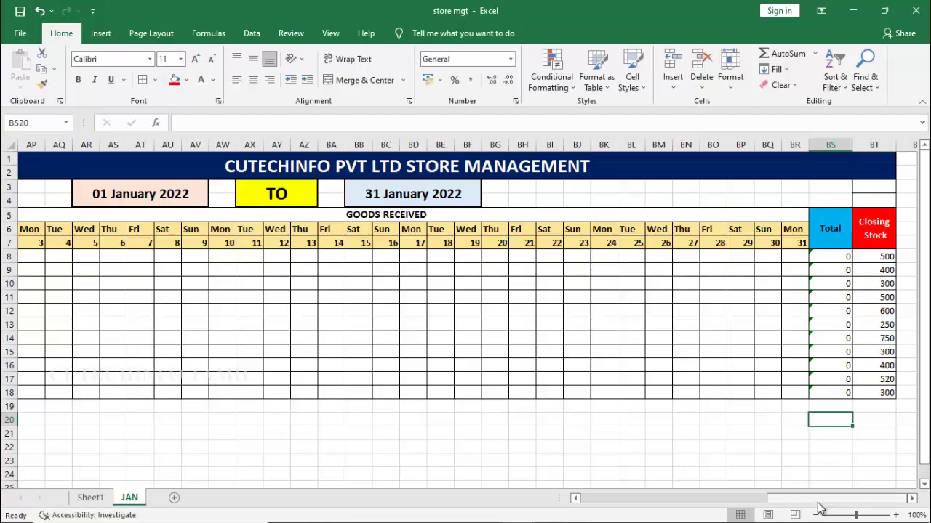
{"action": "left_click_drag", "start_coordinate": [820, 508], "coordinate": [547, 473]}
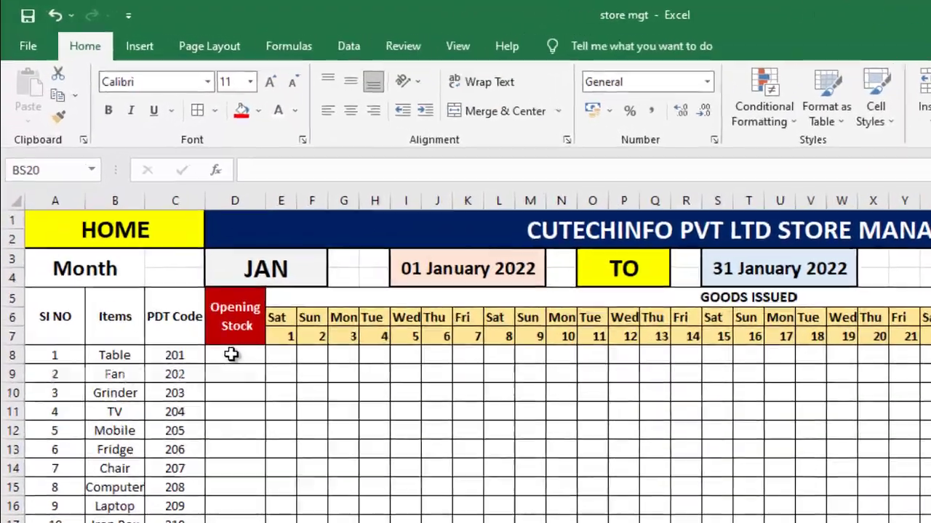
Link the Table's Opening Stock D8 to the Closing Stock with =BT8.
{"action": "left_click", "coordinate": [168, 256]}
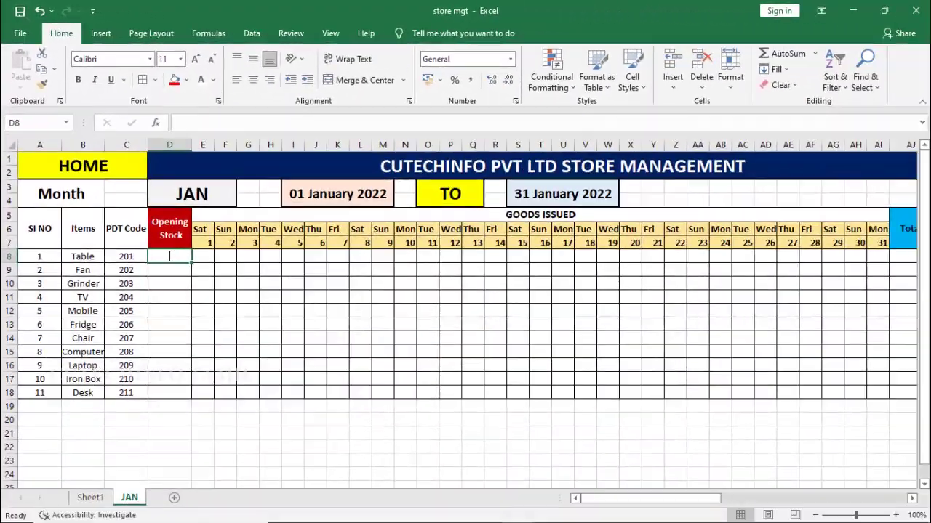
{"action": "type", "text": "="}
{"action": "left_click_drag", "start_coordinate": [634, 498], "coordinate": [836, 501]}
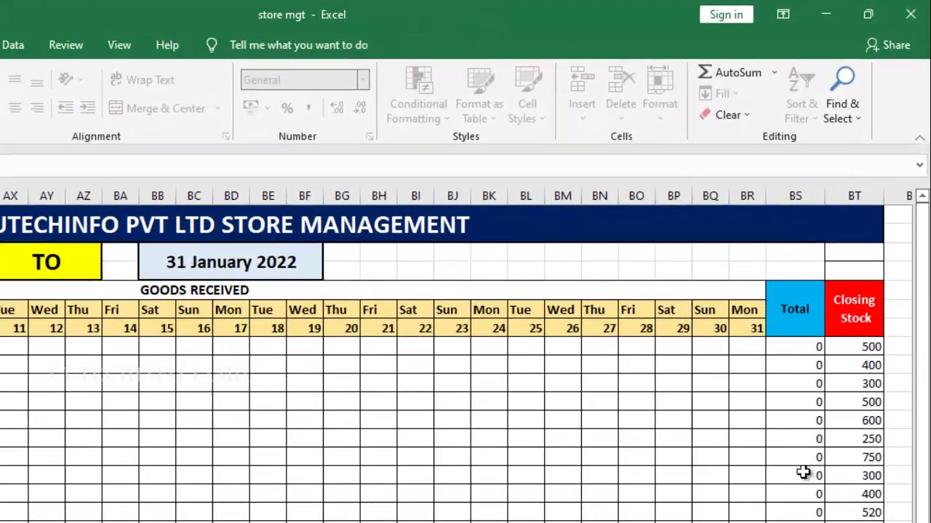
{"action": "left_click", "coordinate": [868, 348]}
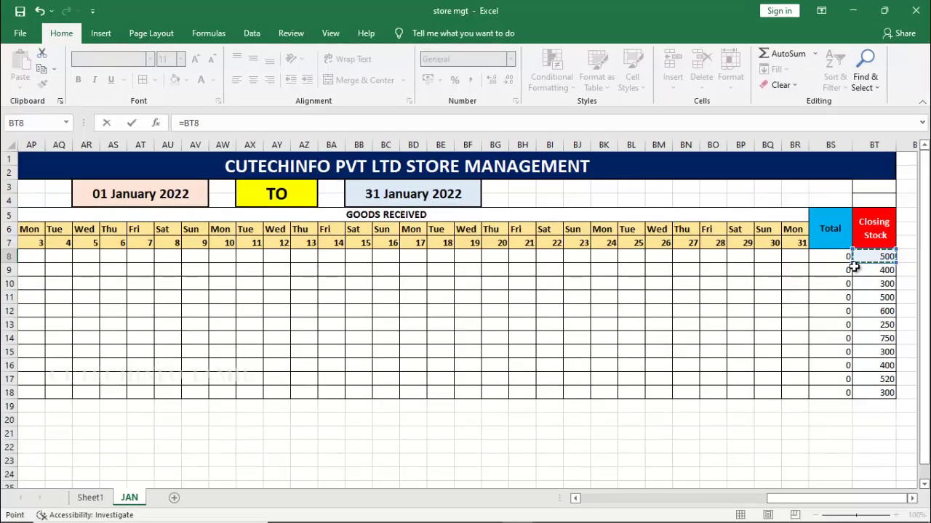
{"action": "key", "text": "Return"}
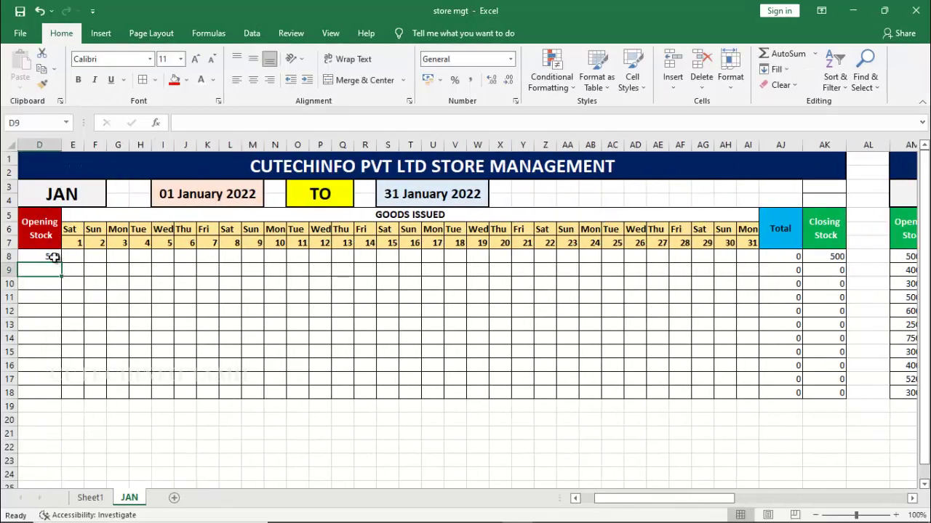
Copy the D8 opening stock formula down to D18 for all items.
{"action": "left_click", "coordinate": [46, 256]}
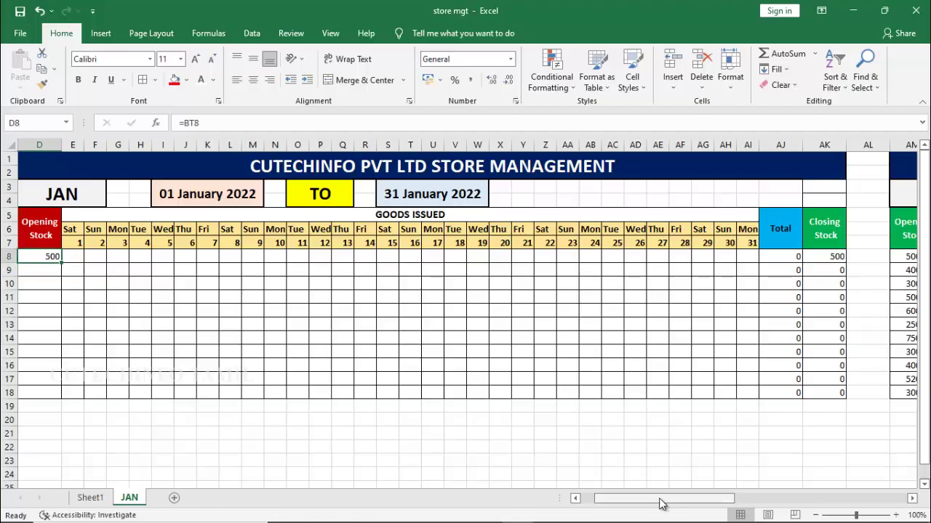
{"action": "left_click_drag", "start_coordinate": [665, 505], "coordinate": [652, 505]}
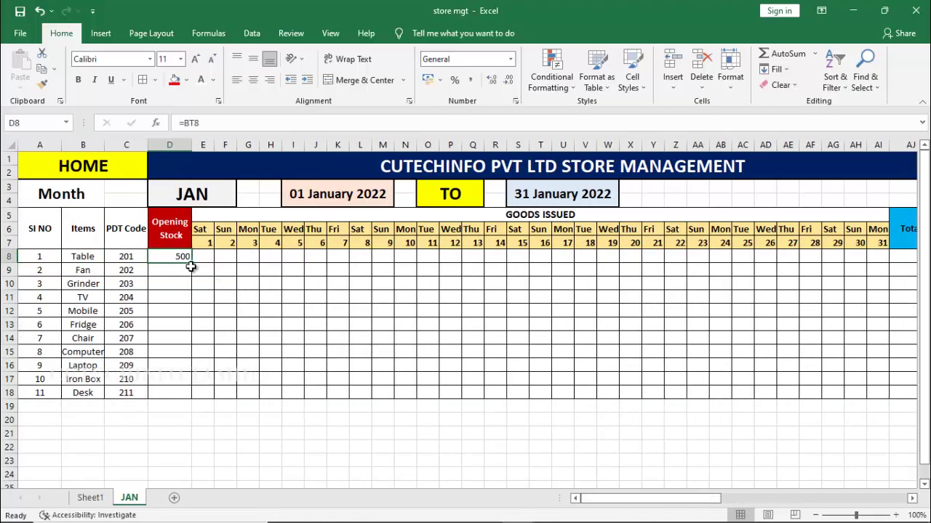
{"action": "left_click_drag", "start_coordinate": [192, 266], "coordinate": [192, 398]}
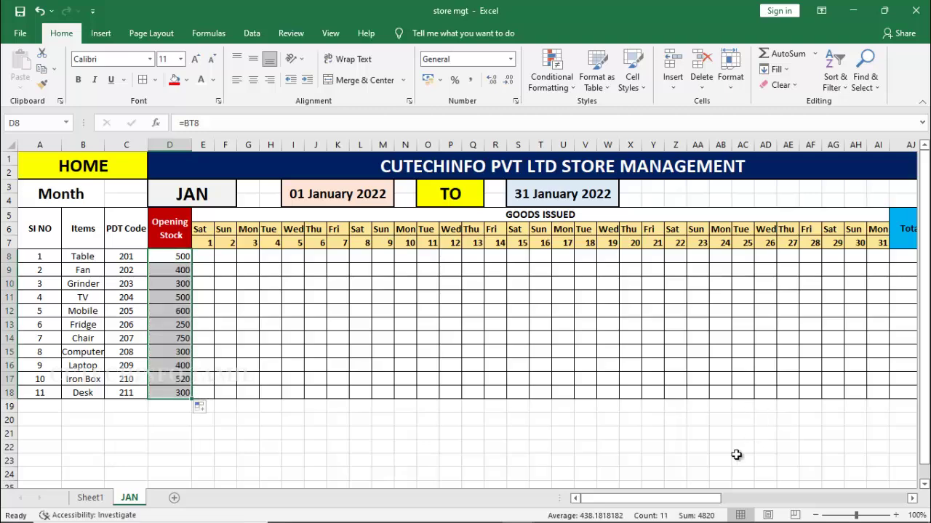
{"action": "left_click_drag", "start_coordinate": [669, 505], "coordinate": [592, 499]}
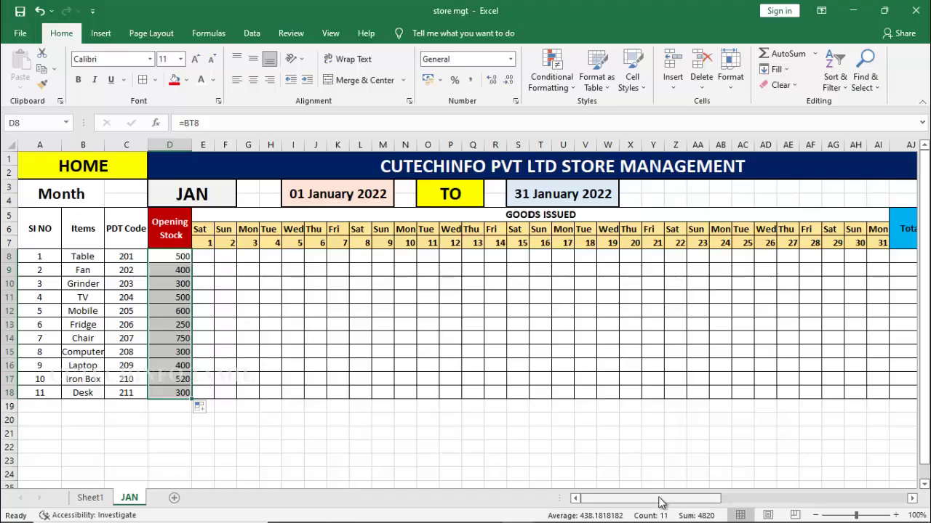
{"action": "left_click_drag", "start_coordinate": [661, 502], "coordinate": [709, 500]}
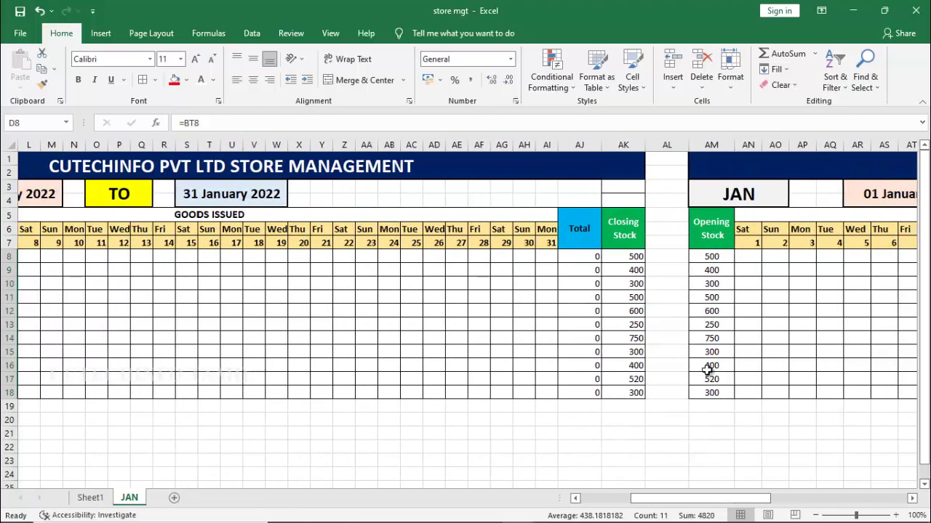
{"action": "mouse_move", "coordinate": [695, 499]}
{"action": "left_mouse_down"}
{"action": "mouse_move", "coordinate": [654, 503]}
{"action": "mouse_move", "coordinate": [718, 500]}
{"action": "mouse_move", "coordinate": [667, 500]}
{"action": "mouse_move", "coordinate": [718, 502]}
{"action": "mouse_move", "coordinate": [691, 501]}
{"action": "left_mouse_up"}
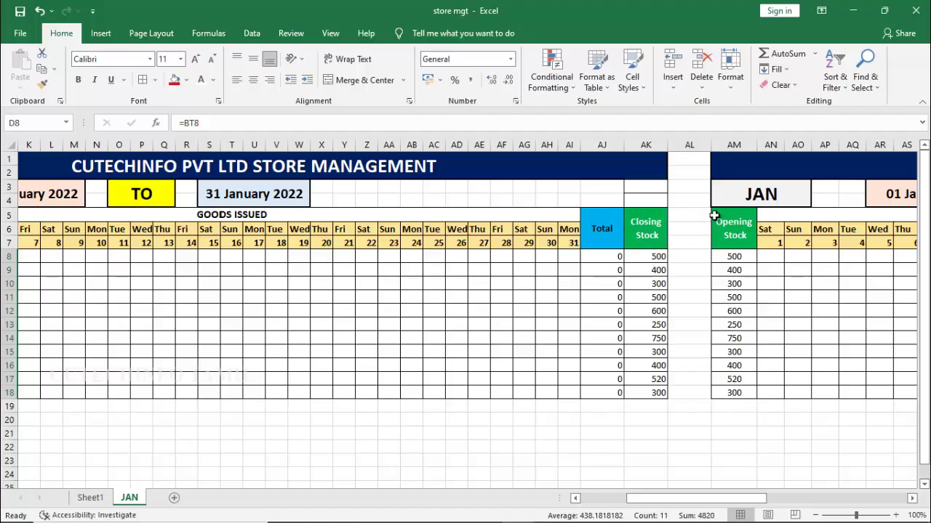
{"action": "left_click", "coordinate": [734, 145]}
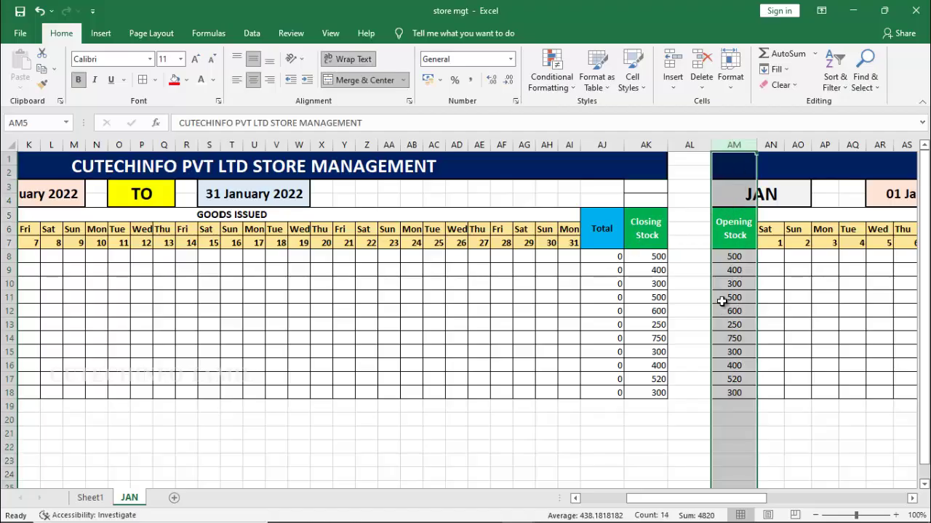
{"action": "left_click", "coordinate": [639, 144]}
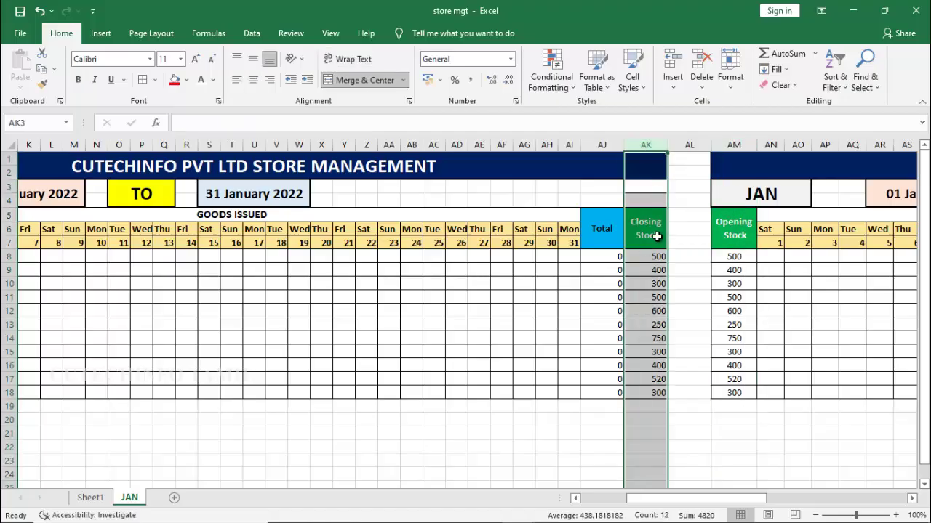
{"action": "left_click_drag", "start_coordinate": [727, 500], "coordinate": [685, 506]}
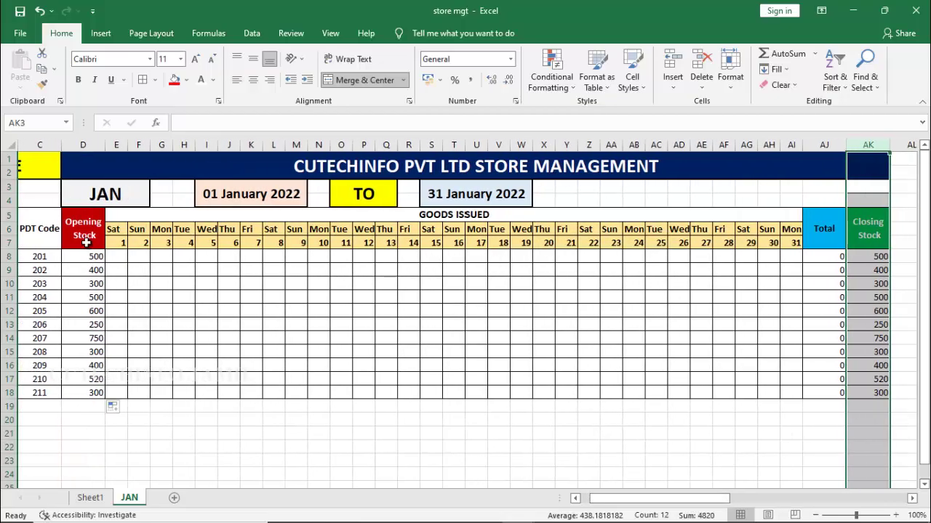
{"action": "left_click_drag", "start_coordinate": [696, 495], "coordinate": [737, 493]}
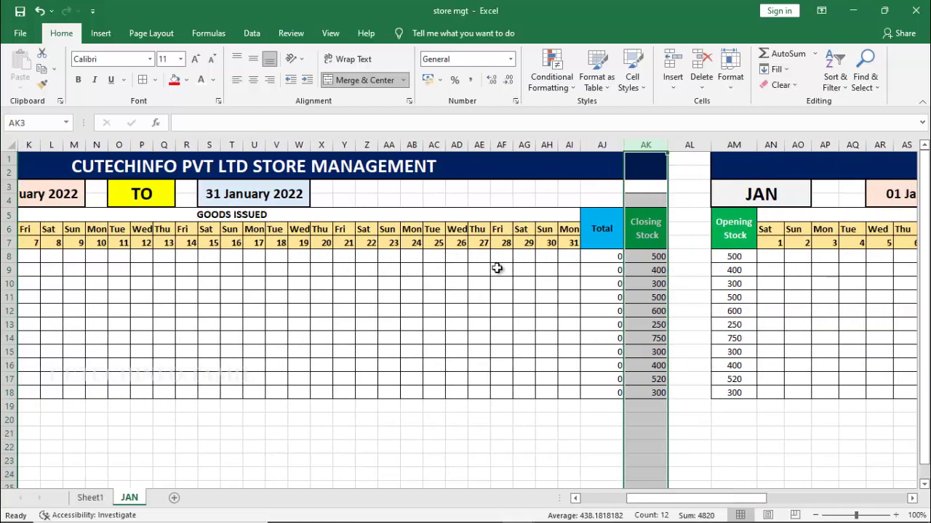
{"action": "left_click", "coordinate": [738, 146]}
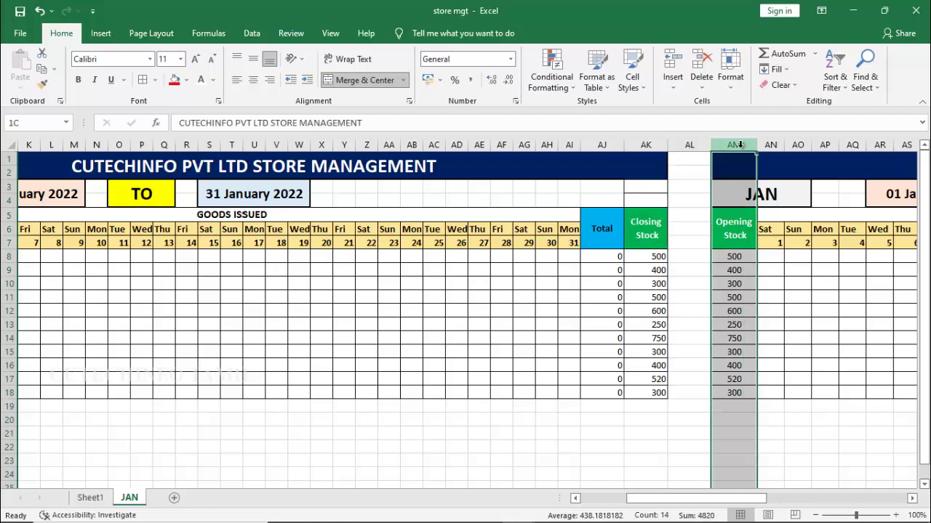
{"action": "left_click", "coordinate": [639, 146]}
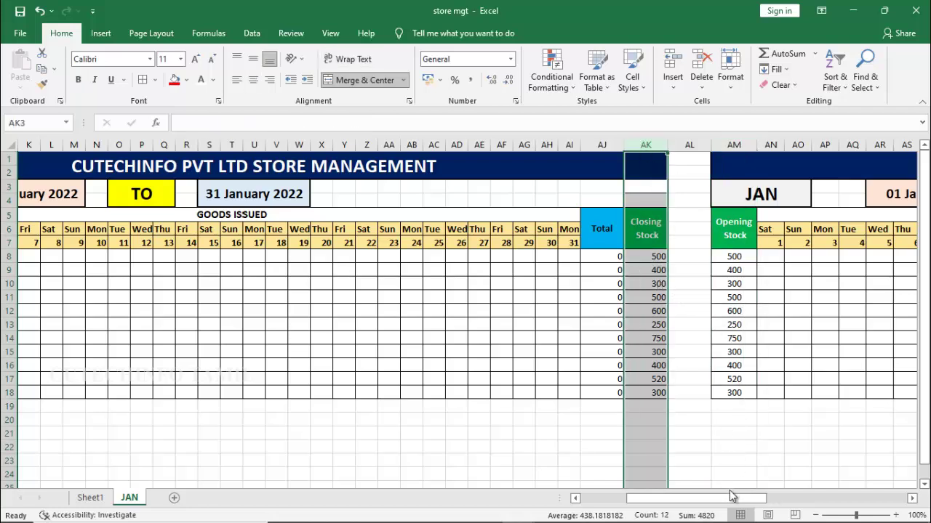
{"action": "left_click_drag", "start_coordinate": [732, 495], "coordinate": [696, 507]}
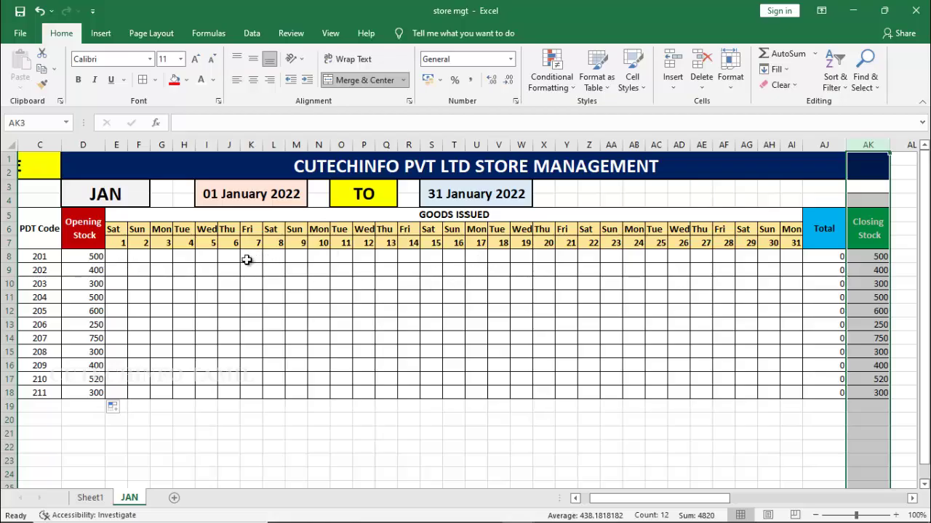
Enter 500 issued Tables in the Wed 5 cell I8.
{"action": "left_click", "coordinate": [210, 259]}
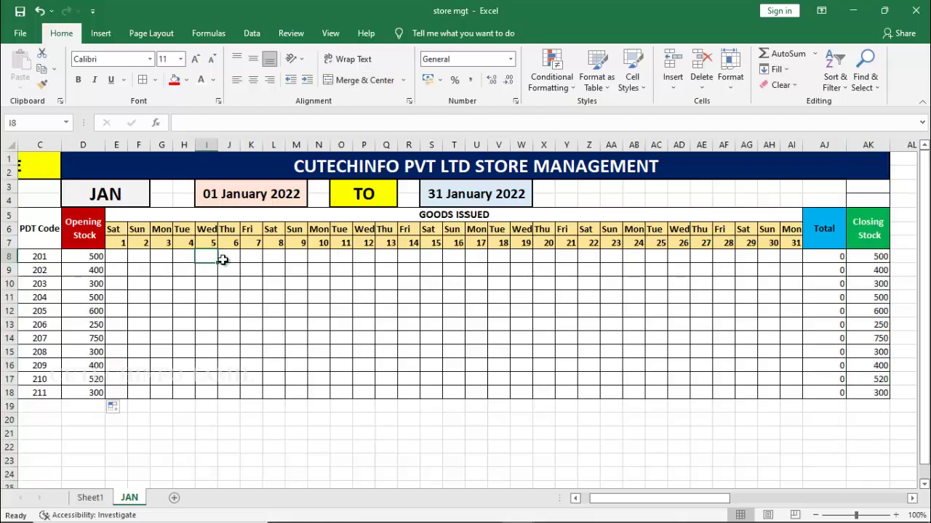
{"action": "type", "text": "50"}
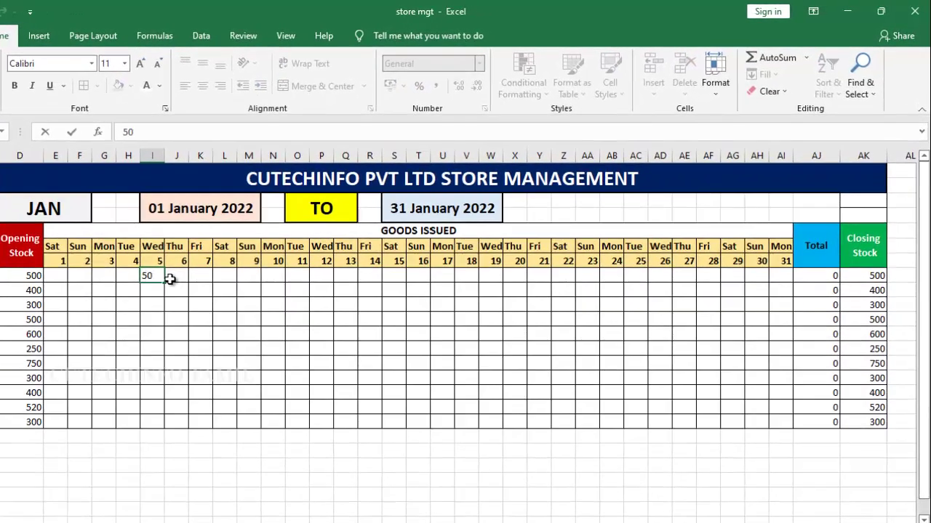
{"action": "type", "text": "0"}
{"action": "key", "text": "Return"}
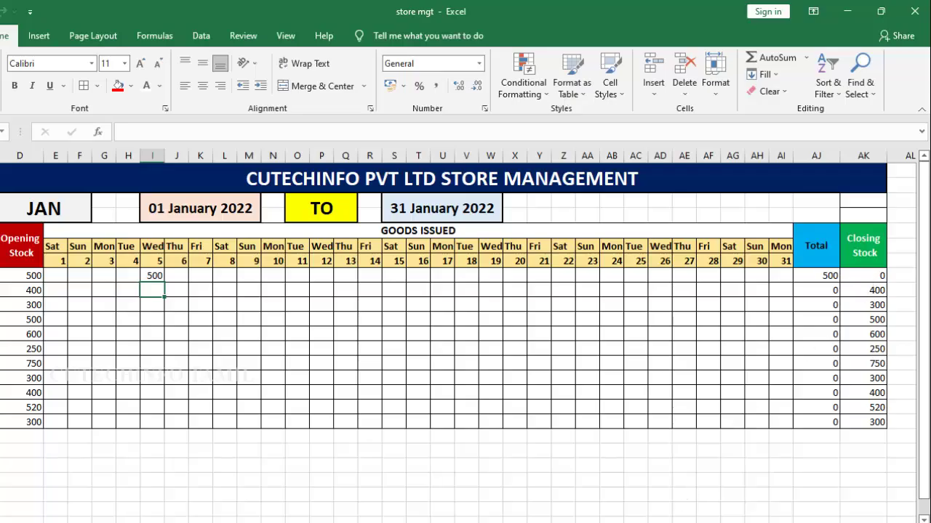
{"action": "scroll", "coordinate": [465, 334], "scroll_direction": "right", "scroll_amount": 2}
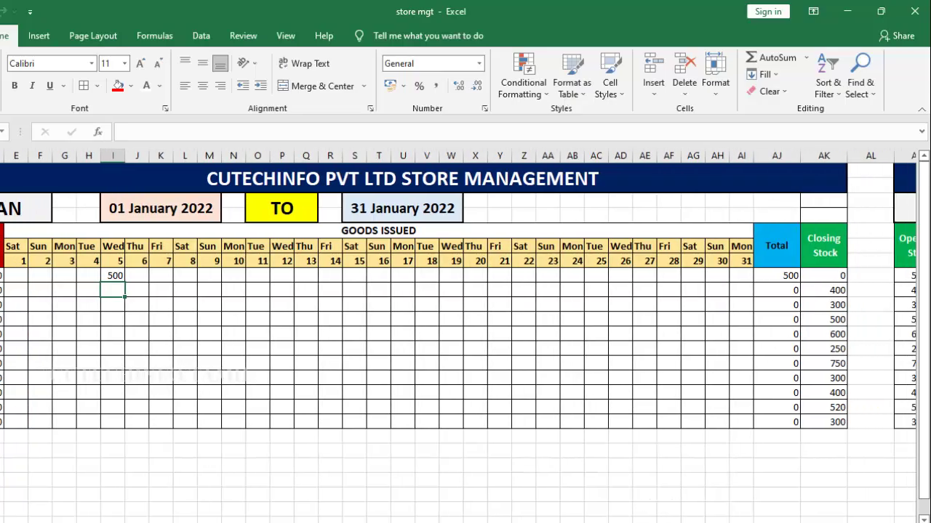
Enter 200 Tables on Thu 6 in AS8, then check the Table's Closing Stock formula.
{"action": "scroll", "coordinate": [465, 334], "scroll_direction": "right", "scroll_amount": 3}
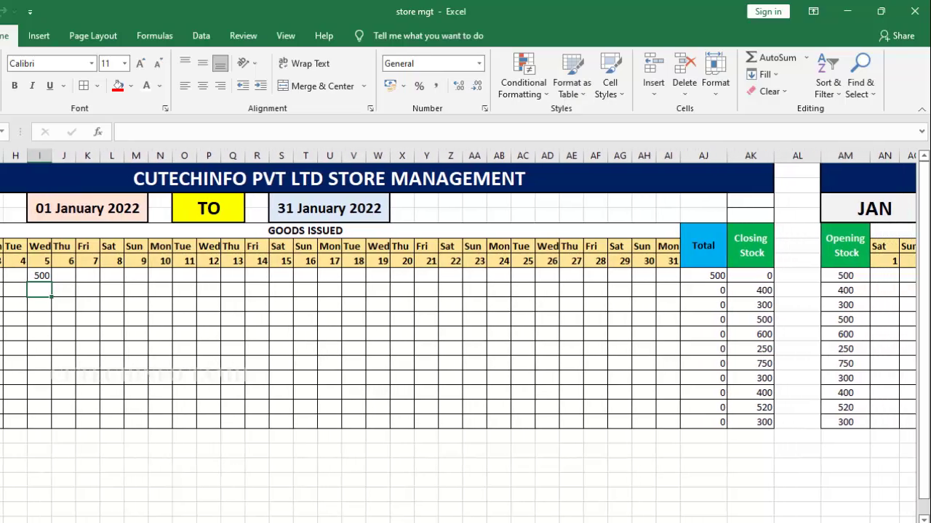
{"action": "scroll", "coordinate": [466, 335], "scroll_direction": "right", "scroll_amount": 6}
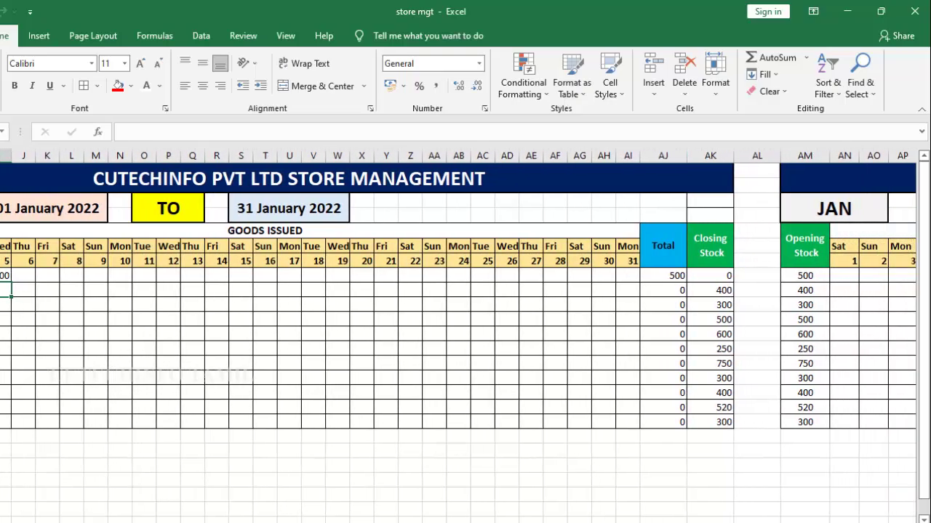
{"action": "scroll", "coordinate": [466, 335], "scroll_direction": "right", "scroll_amount": 1}
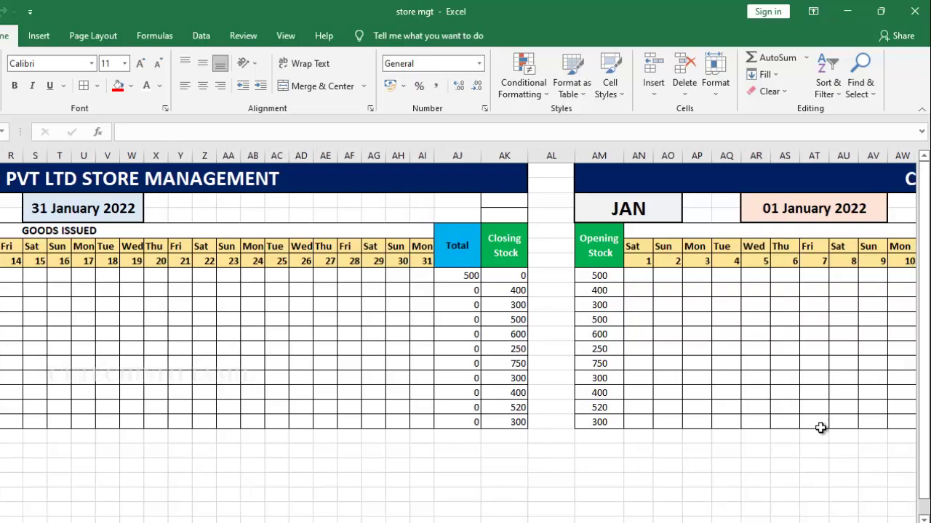
{"action": "left_click", "coordinate": [786, 278]}
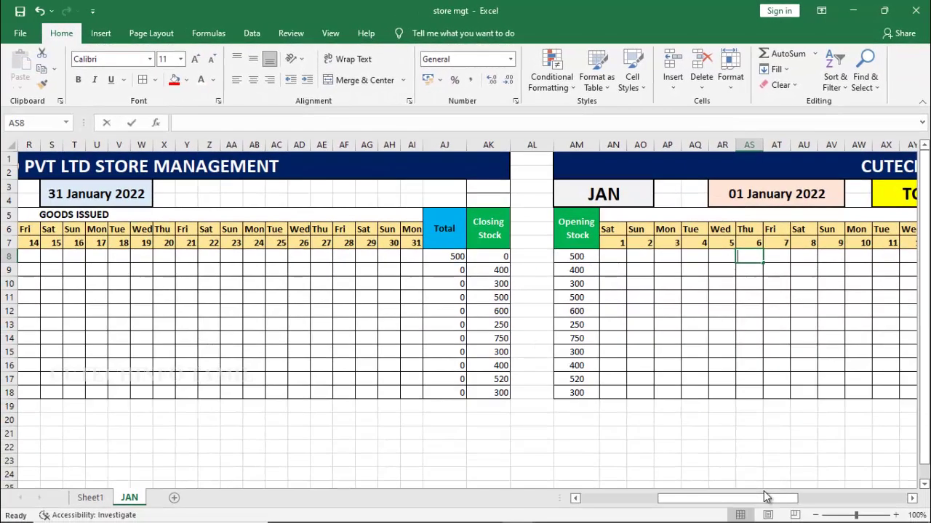
{"action": "type", "text": "200"}
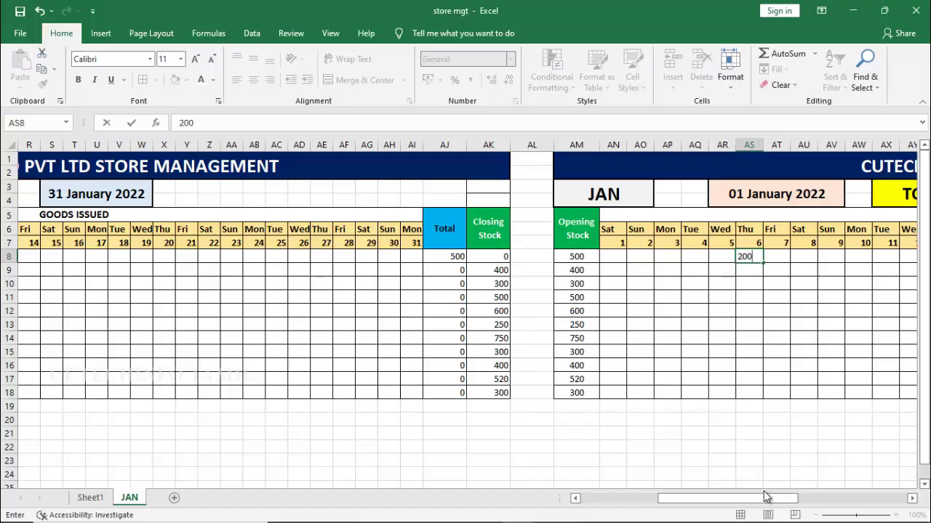
{"action": "key", "text": "Return"}
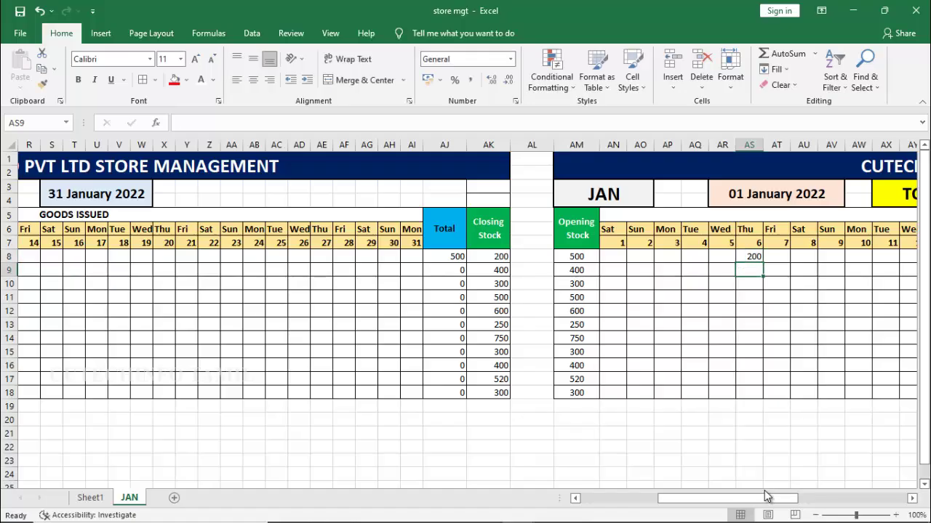
{"action": "left_click_drag", "start_coordinate": [775, 506], "coordinate": [691, 503]}
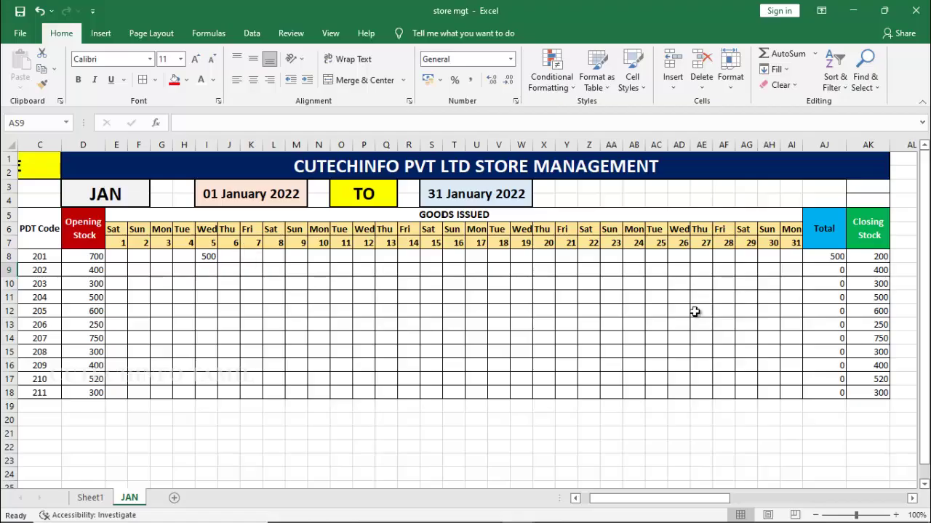
{"action": "left_click_drag", "start_coordinate": [682, 498], "coordinate": [710, 499]}
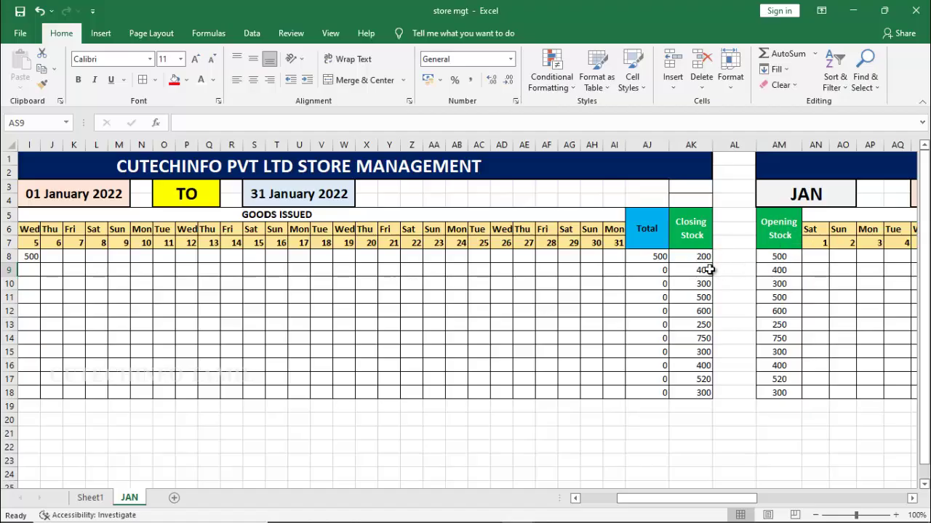
{"action": "left_click", "coordinate": [704, 257]}
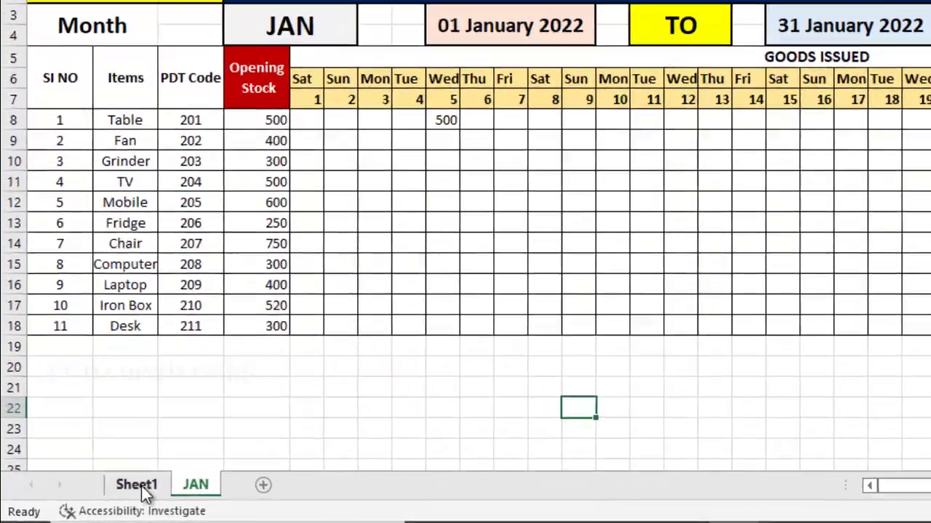
Rename the Sheet1 tab to HOME and return to the JAN sheet.
{"action": "left_click", "coordinate": [145, 490]}
{"action": "right_click", "coordinate": [146, 492]}
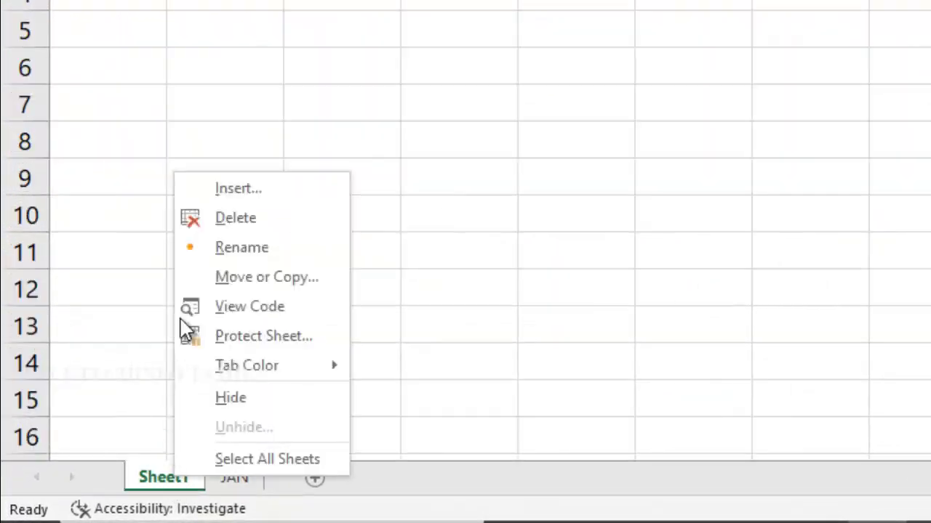
{"action": "left_click", "coordinate": [277, 249]}
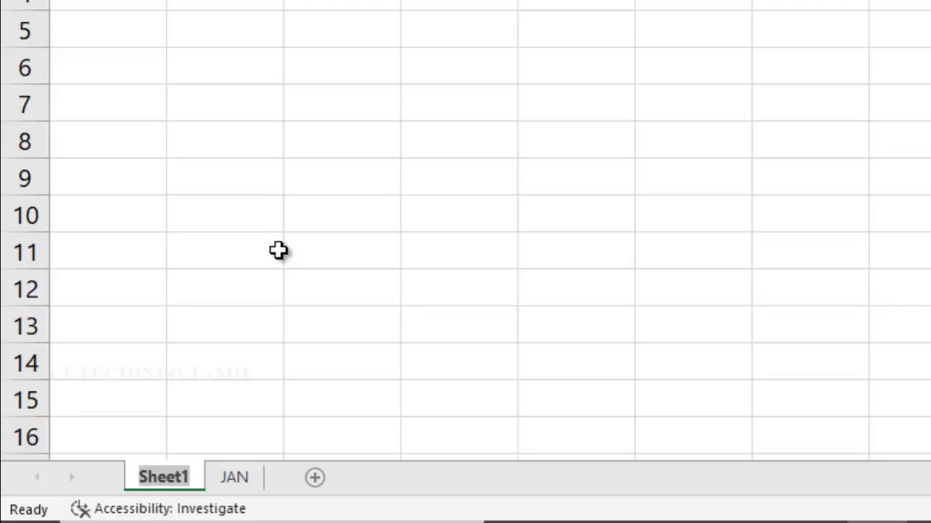
{"action": "type", "text": "HOME"}
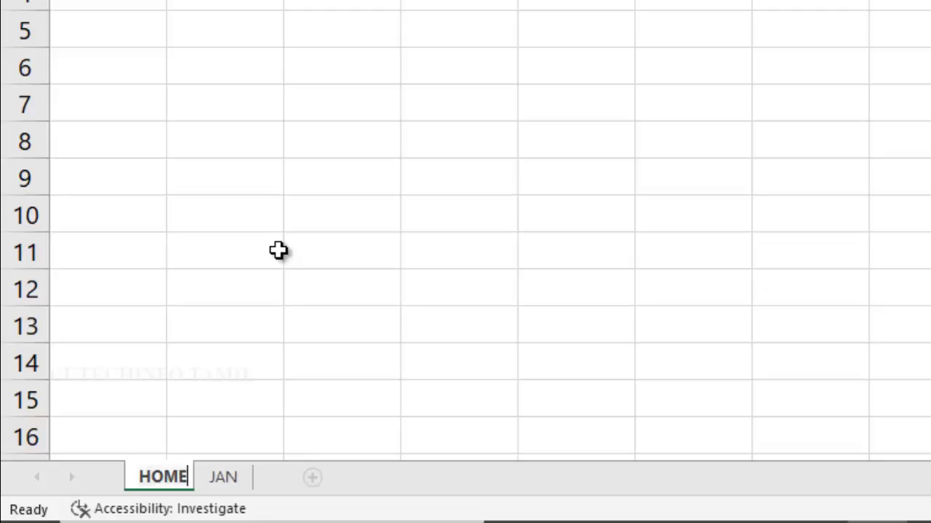
{"action": "left_click", "coordinate": [245, 489]}
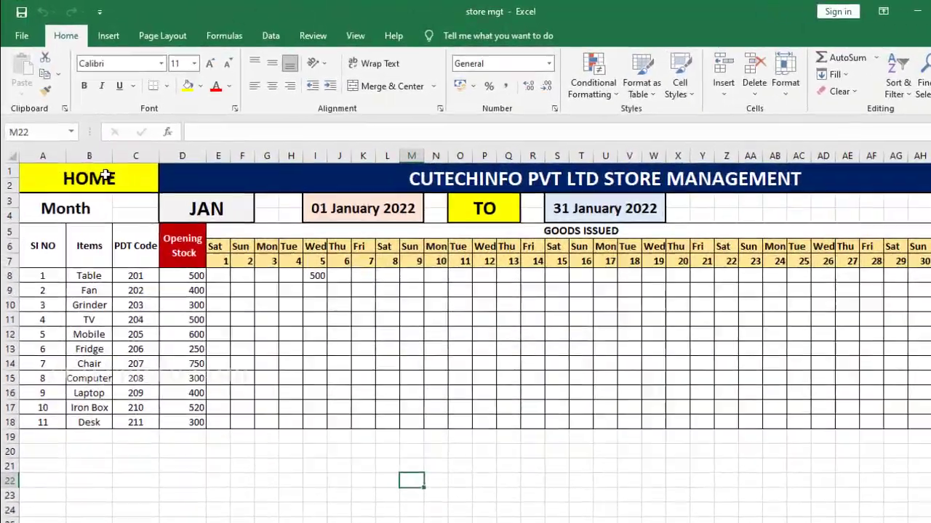
Hyperlink the HOME title cell A1 to the HOME sheet within this document.
{"action": "left_click", "coordinate": [99, 164]}
{"action": "right_click", "coordinate": [127, 208]}
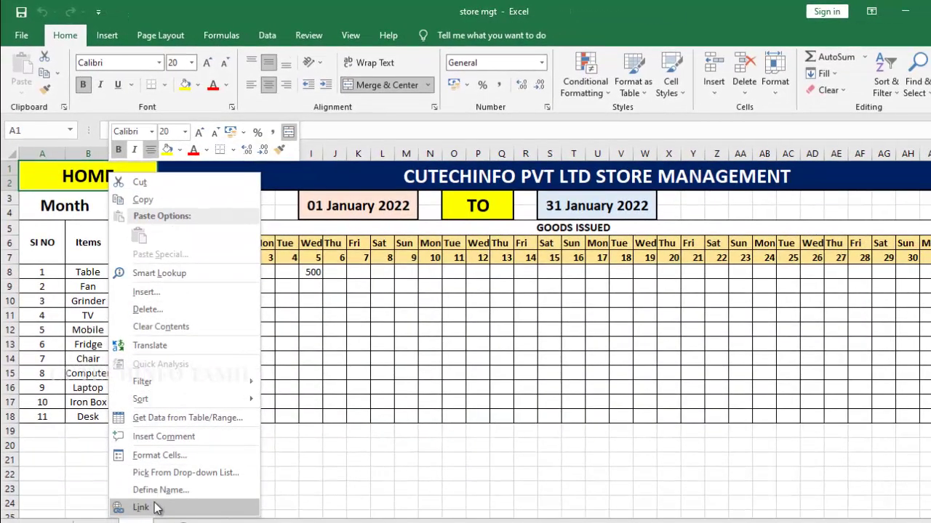
{"action": "left_click", "coordinate": [141, 507]}
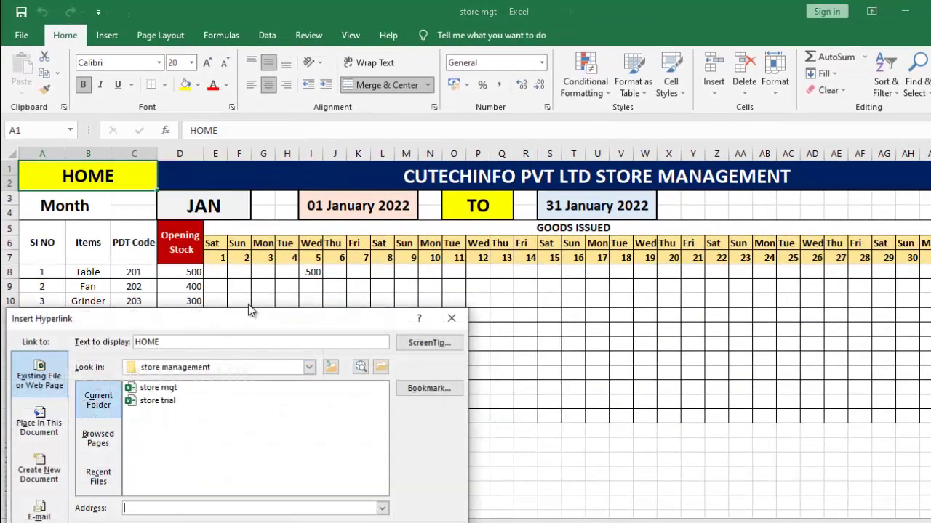
{"action": "left_click_drag", "start_coordinate": [248, 309], "coordinate": [386, 188]}
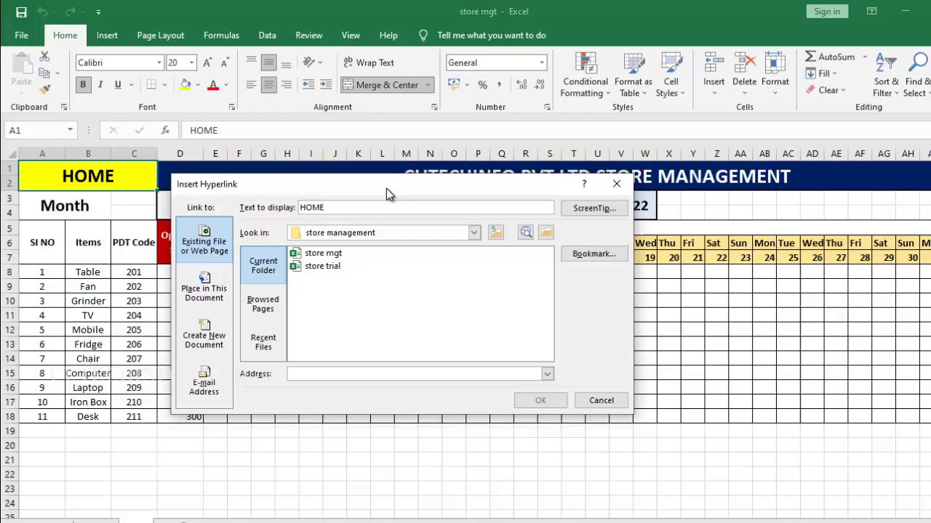
{"action": "left_click", "coordinate": [204, 292]}
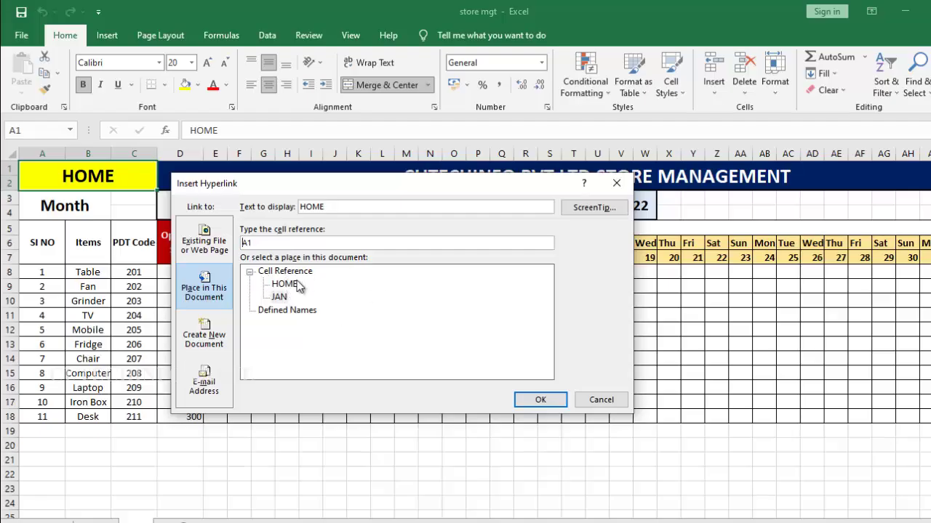
{"action": "left_click", "coordinate": [289, 285]}
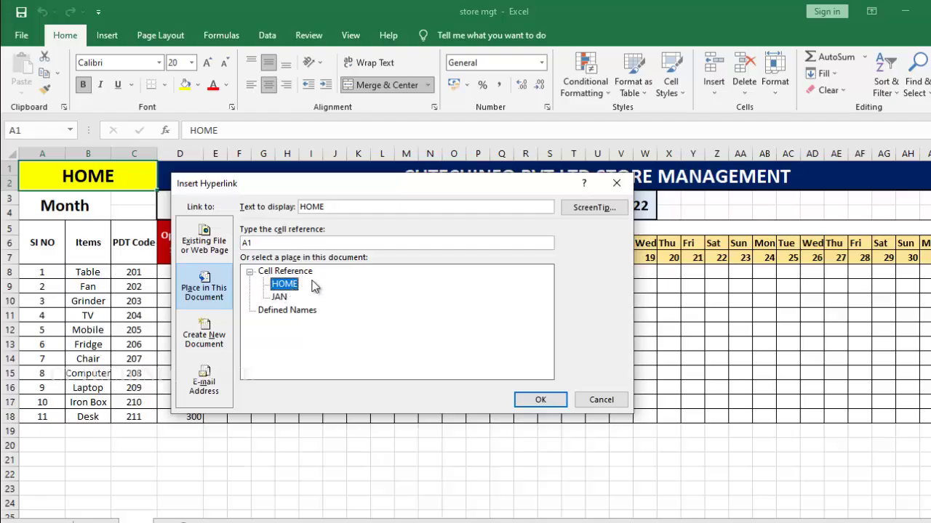
{"action": "left_click", "coordinate": [539, 396]}
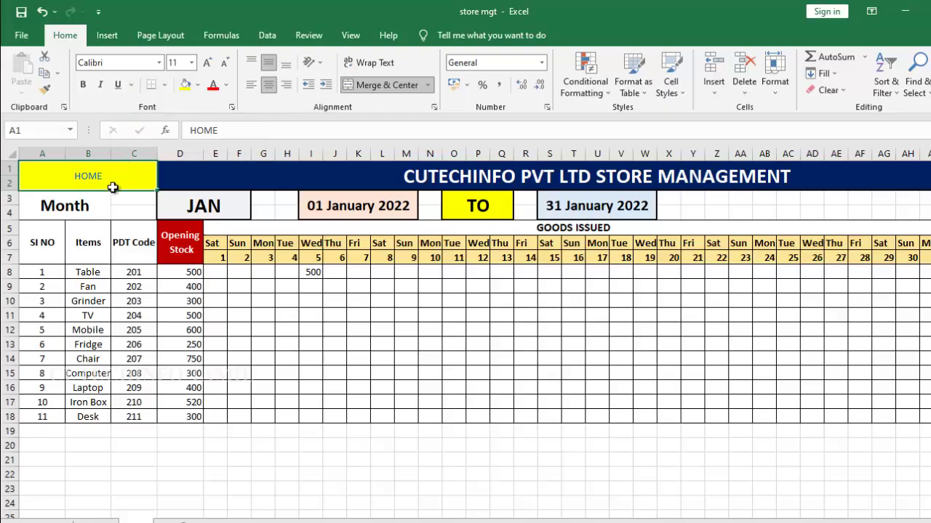
Enlarge the HOME link text to 24 point and make it bold.
{"action": "left_click", "coordinate": [209, 64]}
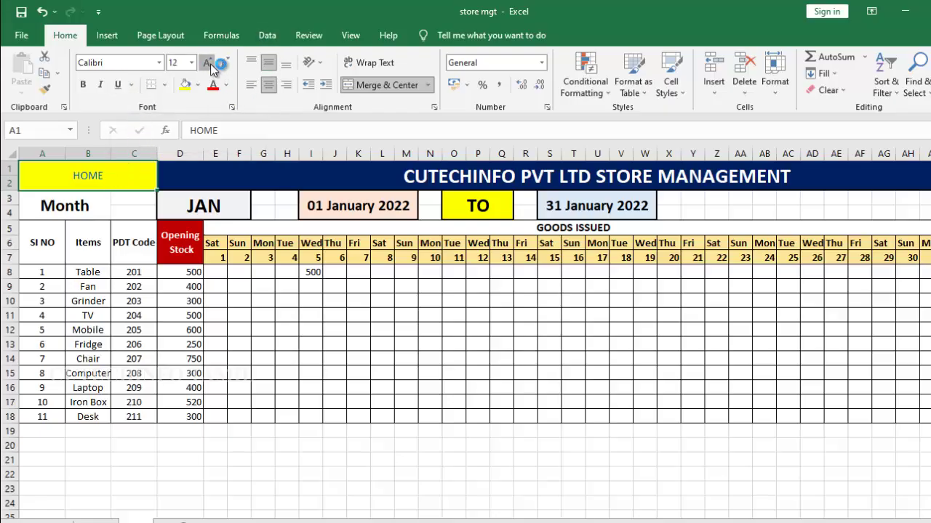
{"action": "left_click", "coordinate": [209, 64]}
{"action": "left_click", "coordinate": [209, 64]}
{"action": "left_click", "coordinate": [209, 64]}
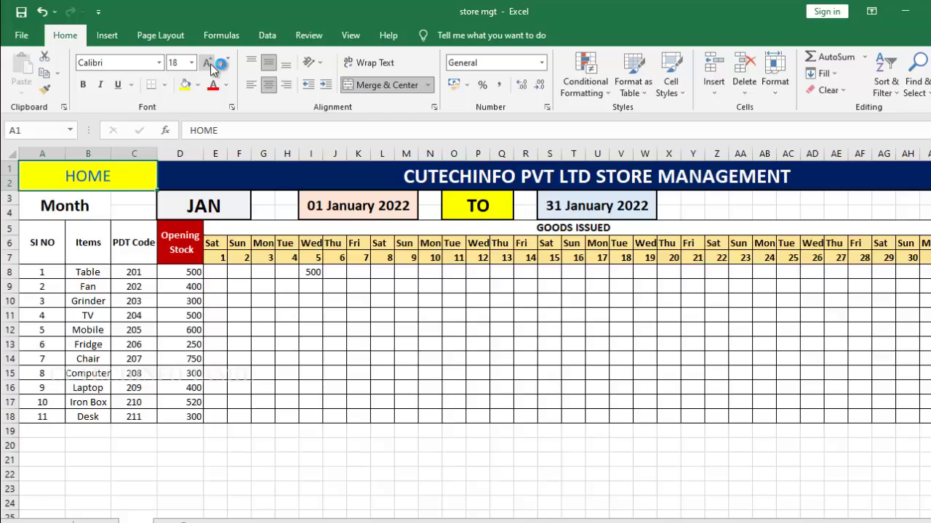
{"action": "left_click", "coordinate": [209, 64]}
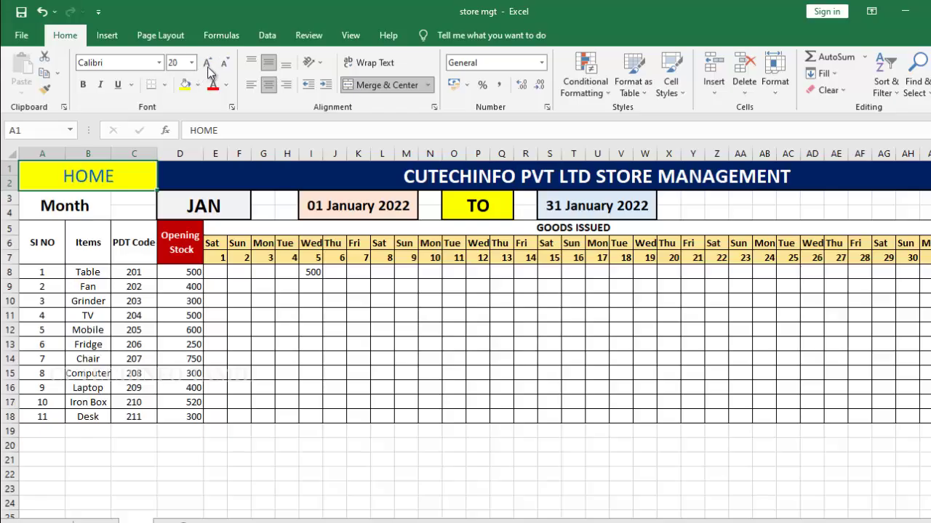
{"action": "left_click", "coordinate": [209, 66]}
{"action": "key", "text": "ctrl+b"}
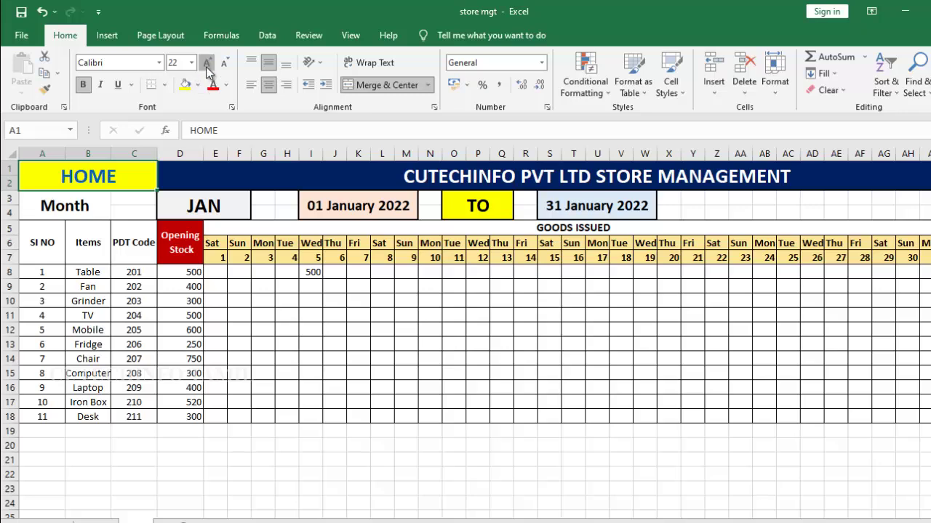
{"action": "left_click", "coordinate": [179, 446]}
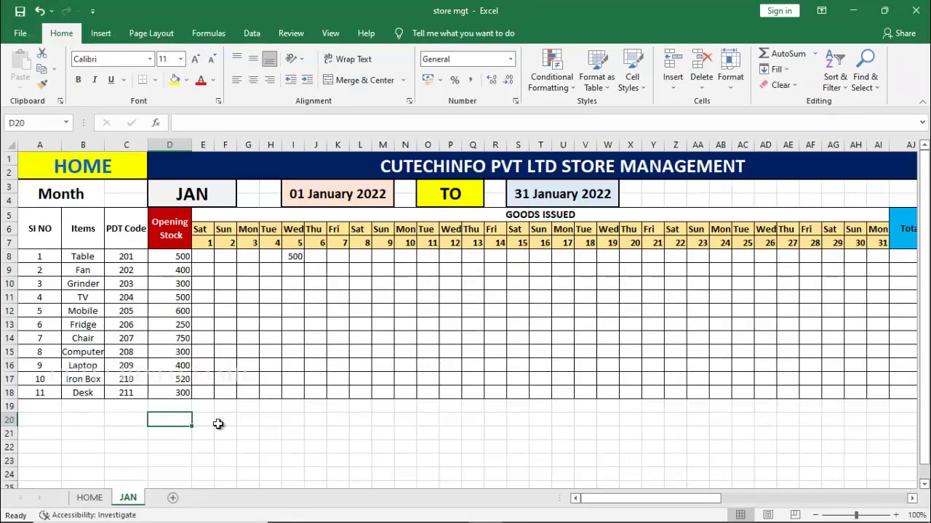
Add new blank sheets after JAN with the New Sheet button.
{"action": "left_click", "coordinate": [140, 438]}
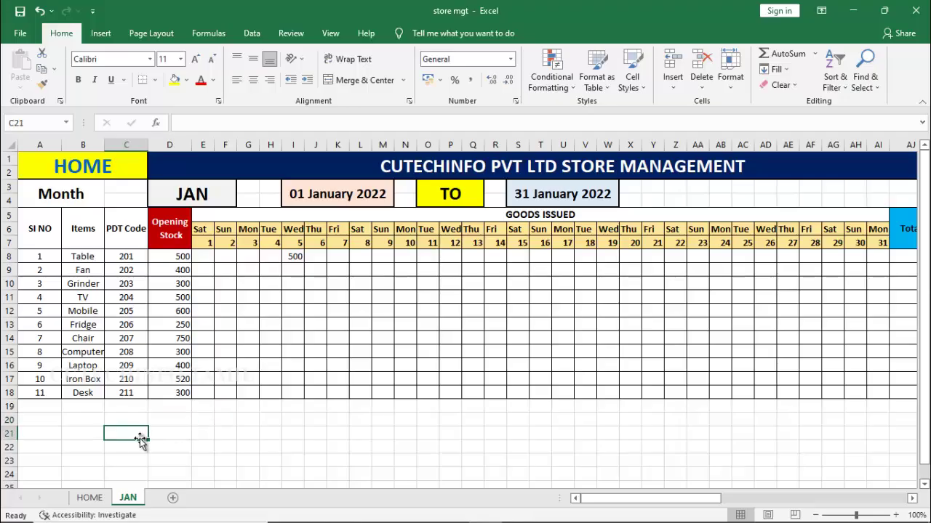
{"action": "left_click", "coordinate": [164, 473]}
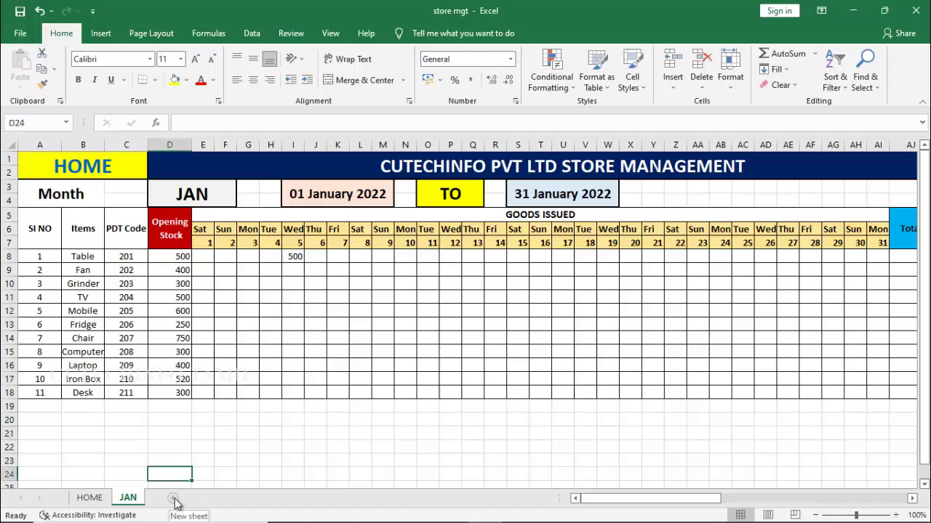
{"action": "left_click", "coordinate": [173, 499]}
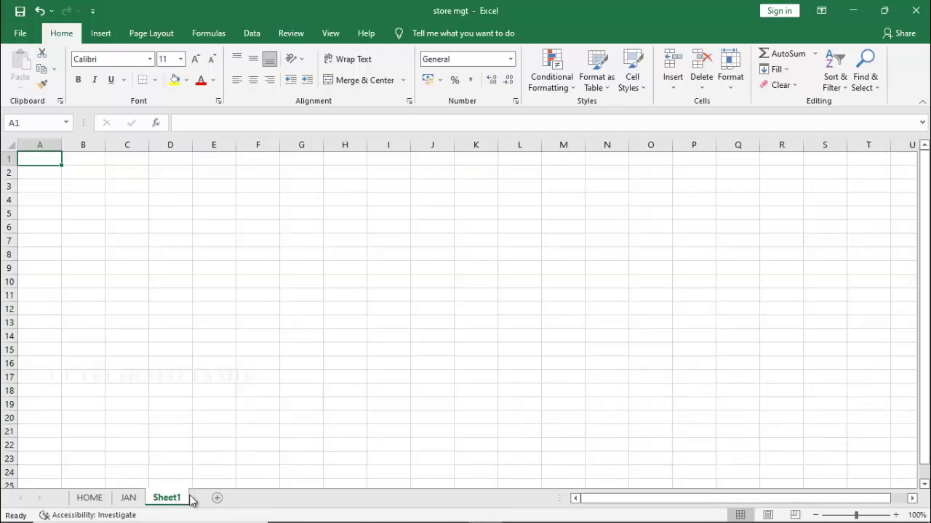
{"action": "left_click", "coordinate": [218, 499]}
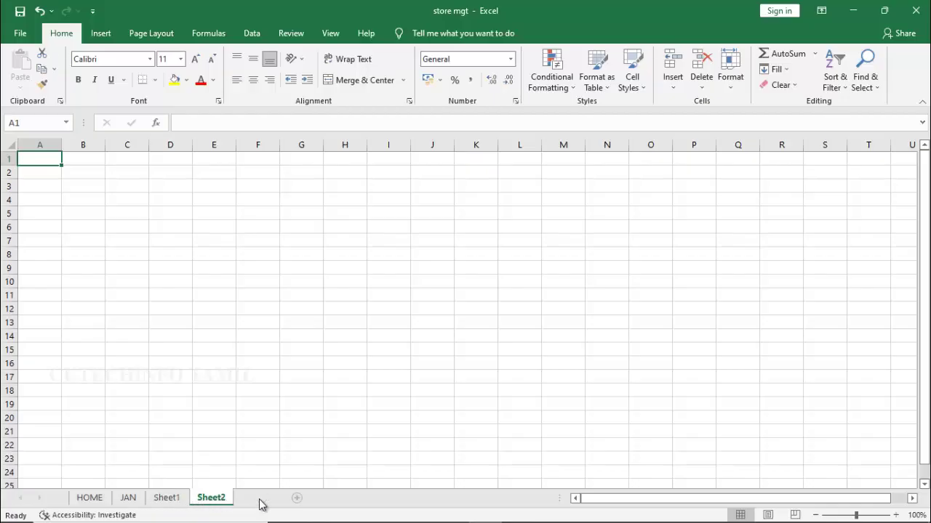
{"action": "left_click", "coordinate": [296, 498]}
{"action": "left_click", "coordinate": [307, 501]}
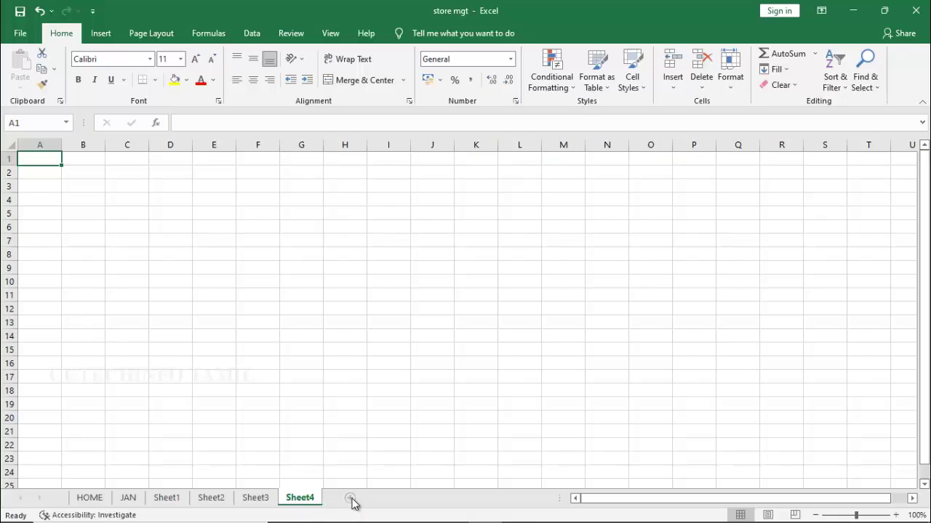
{"action": "left_click", "coordinate": [350, 500]}
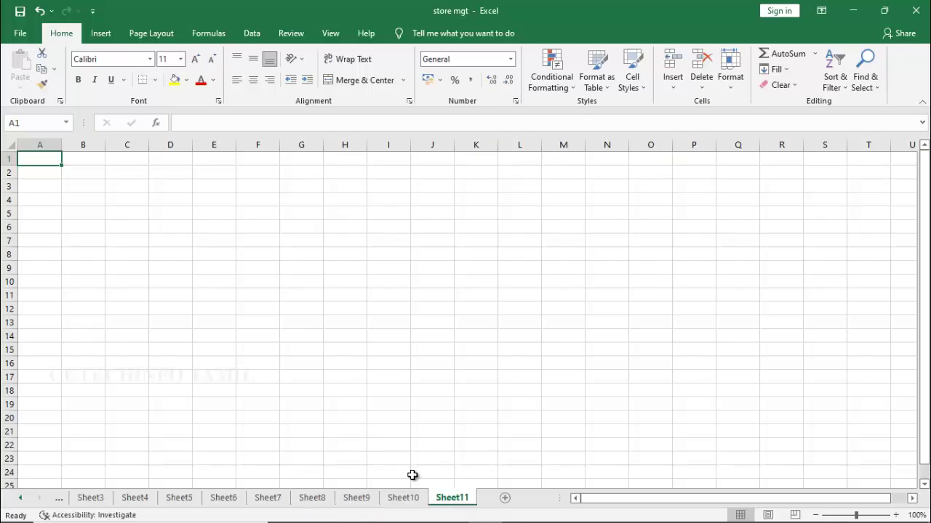
Scroll the sheet tabs back to the start and show the JAN sheet again.
{"action": "left_click", "coordinate": [404, 500]}
{"action": "left_click", "coordinate": [358, 501]}
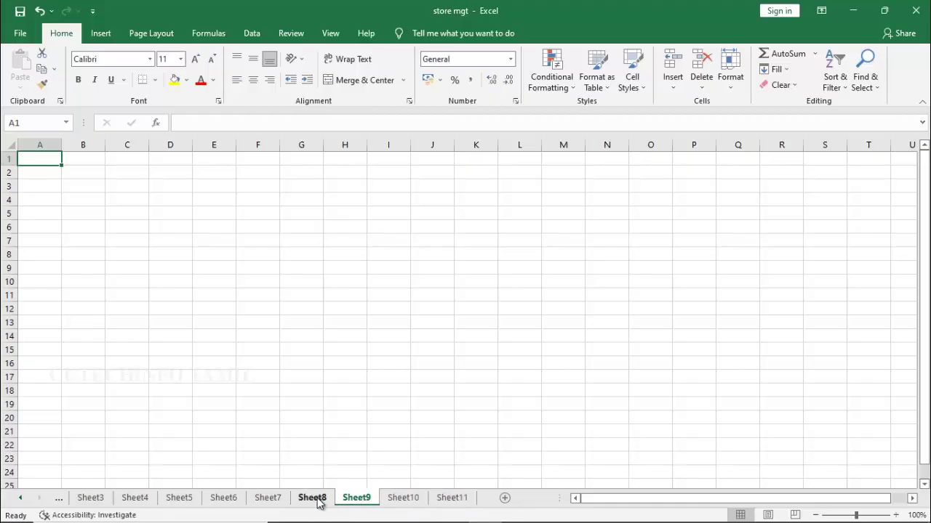
{"action": "left_click", "coordinate": [317, 500]}
{"action": "left_click", "coordinate": [59, 501]}
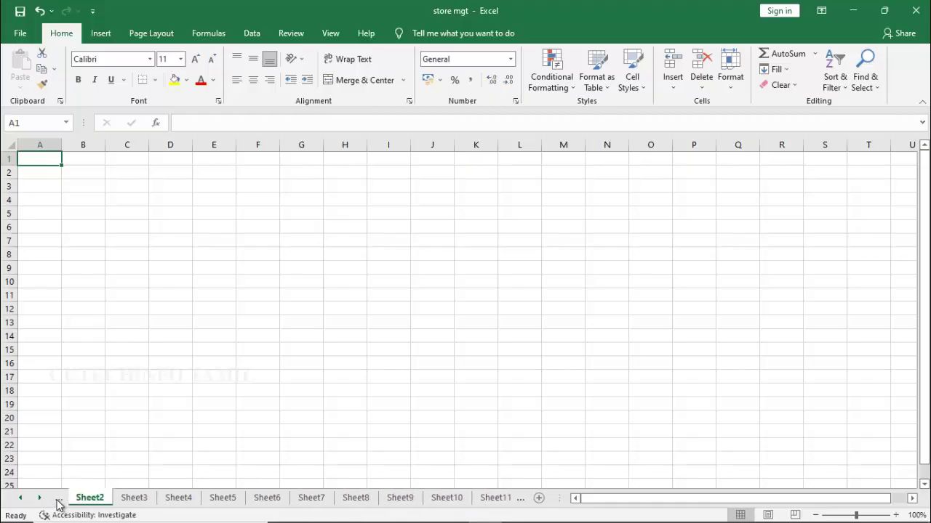
{"action": "left_click", "coordinate": [60, 502]}
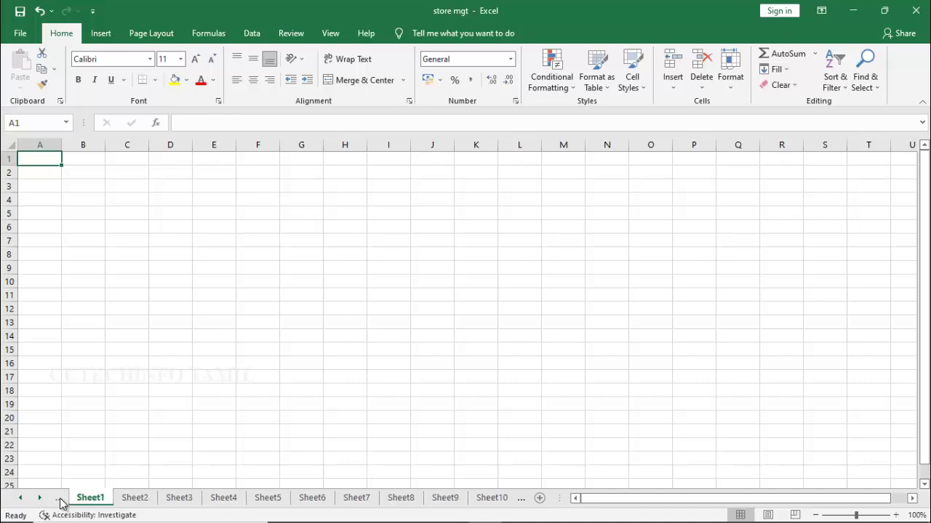
{"action": "left_click", "coordinate": [60, 502]}
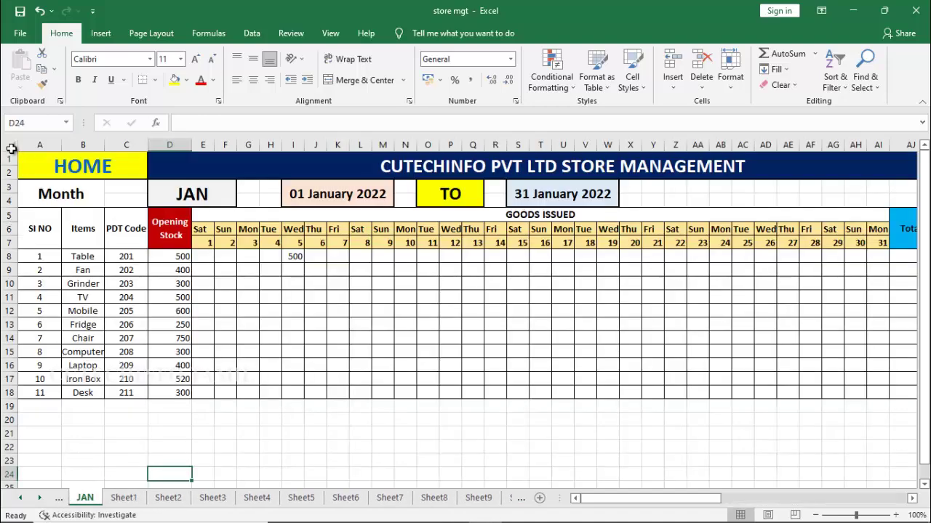
Copy the whole JAN sheet and paste it into the blank Sheet1, Sheet2 and Sheet3.
{"action": "left_click", "coordinate": [13, 144]}
{"action": "key", "text": "ctrl+c"}
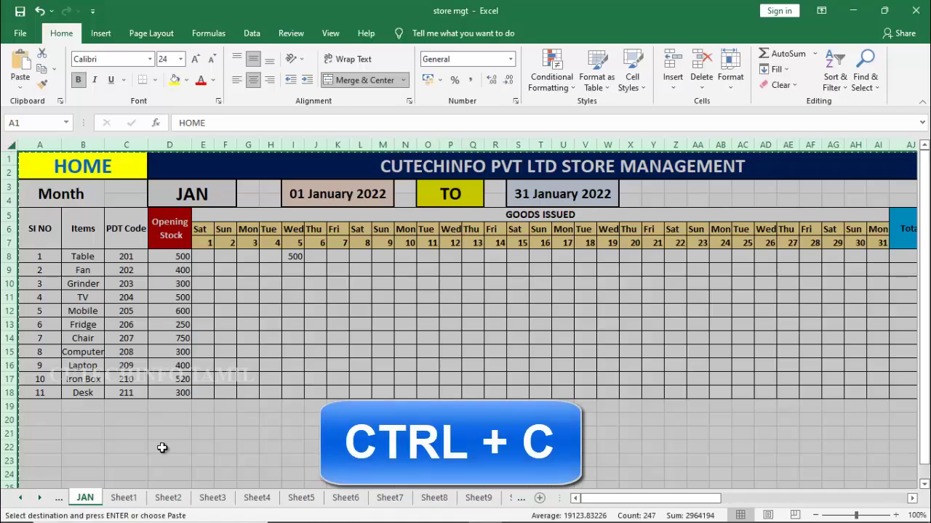
{"action": "left_click", "coordinate": [123, 498]}
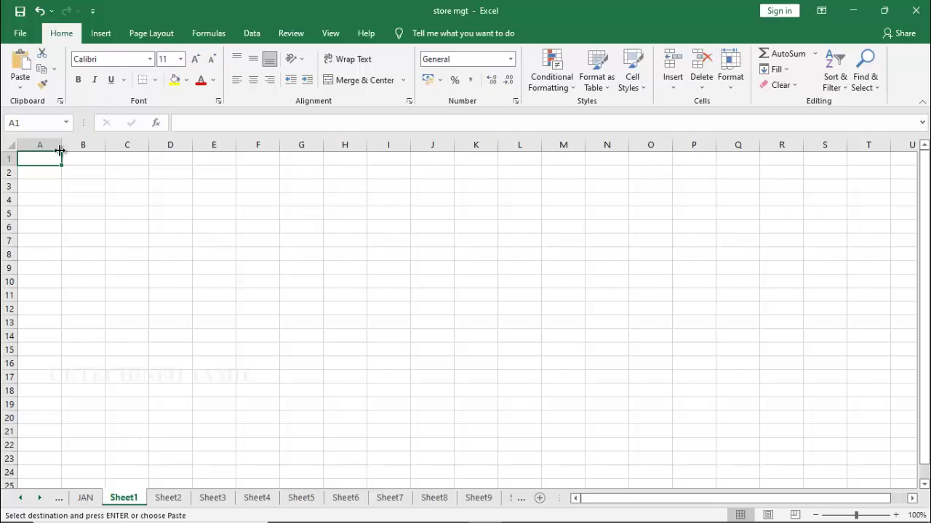
{"action": "left_click", "coordinate": [14, 145]}
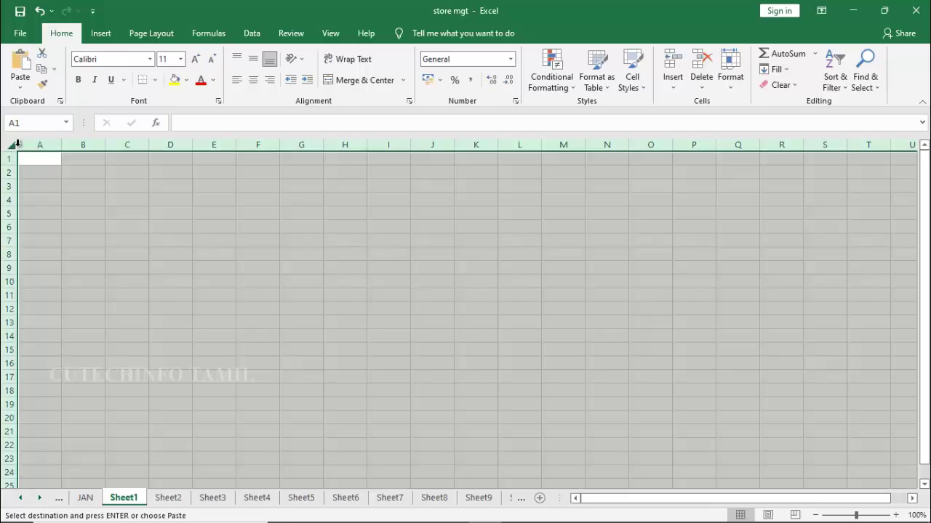
{"action": "key", "text": "ctrl+v"}
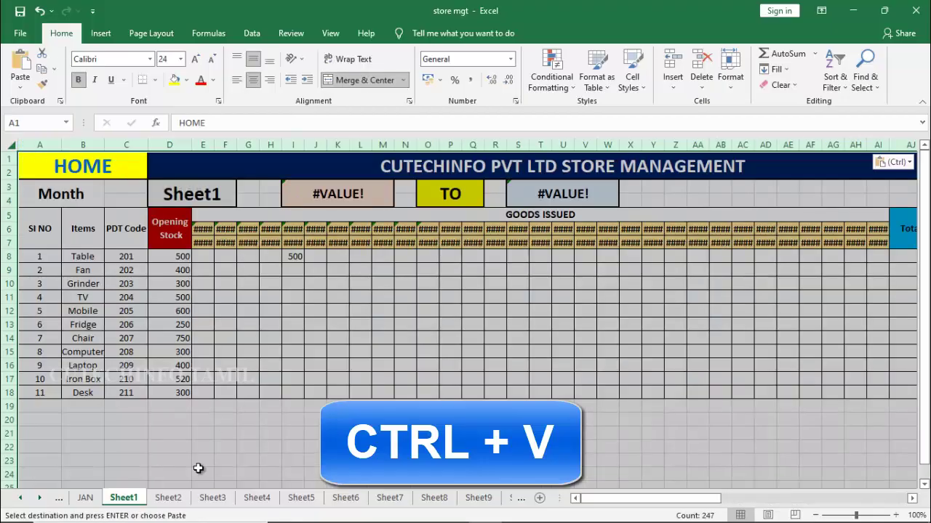
{"action": "left_click", "coordinate": [176, 501]}
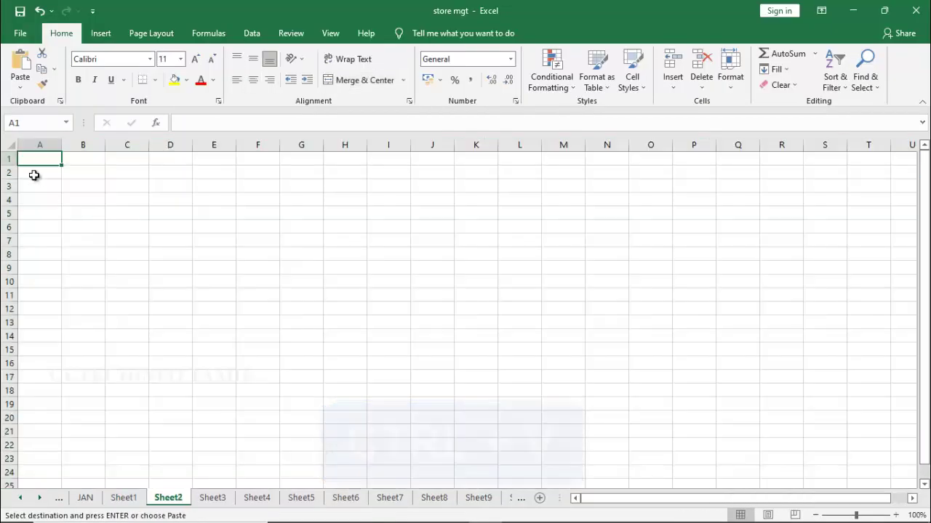
{"action": "left_click", "coordinate": [12, 144]}
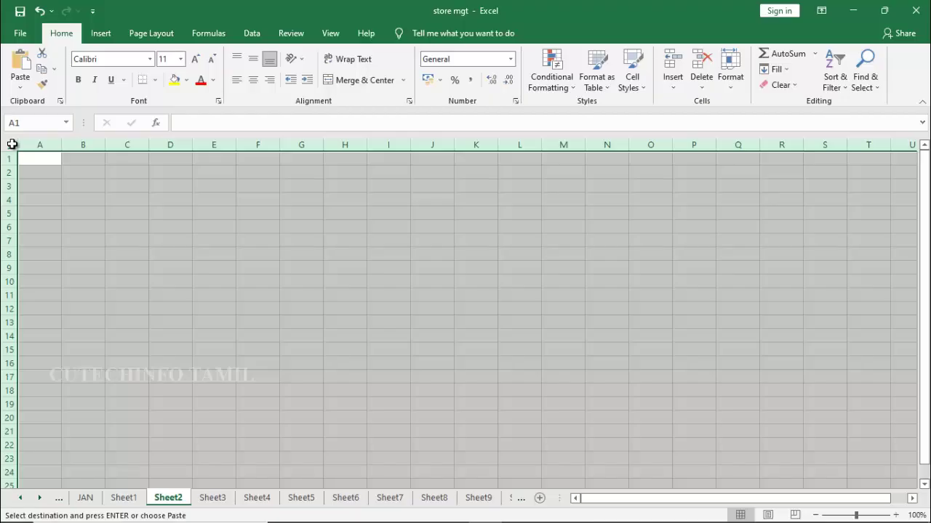
{"action": "key", "text": "ctrl+v"}
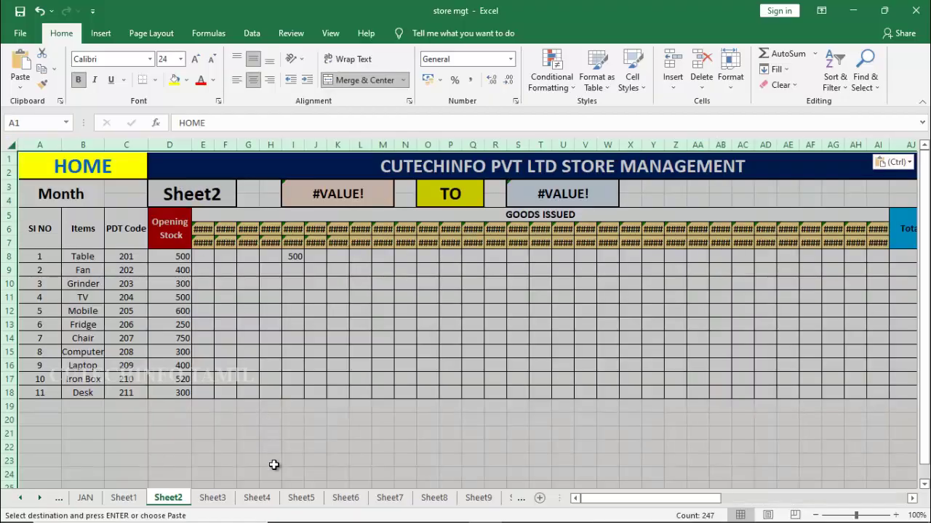
{"action": "left_click", "coordinate": [226, 501]}
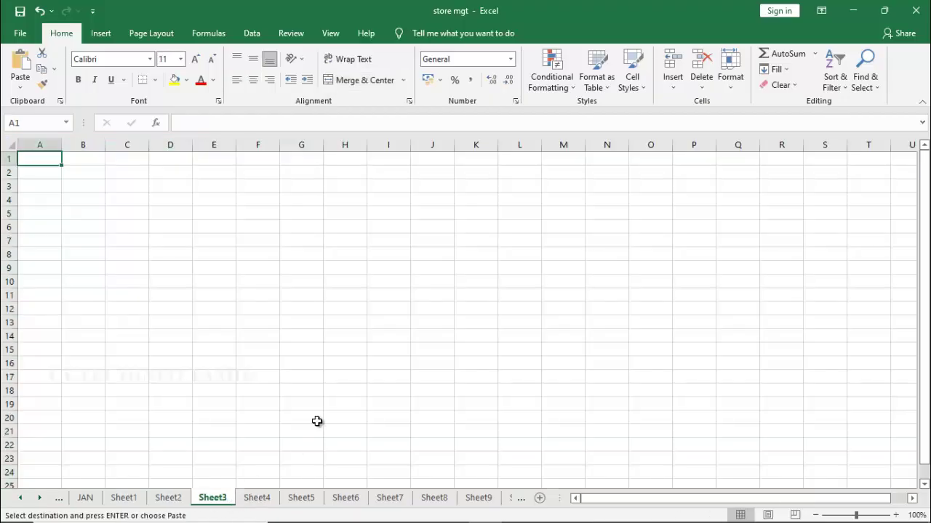
{"action": "left_click", "coordinate": [10, 141]}
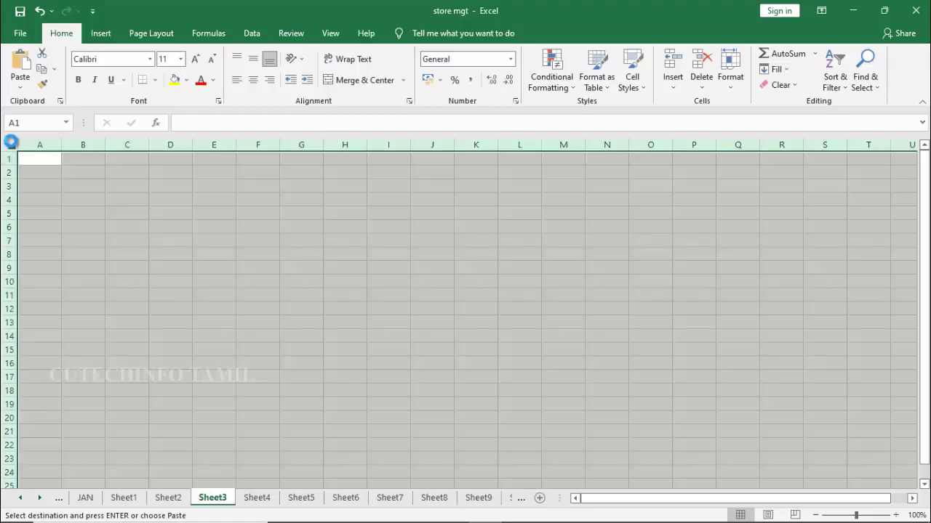
{"action": "key", "text": "ctrl+v"}
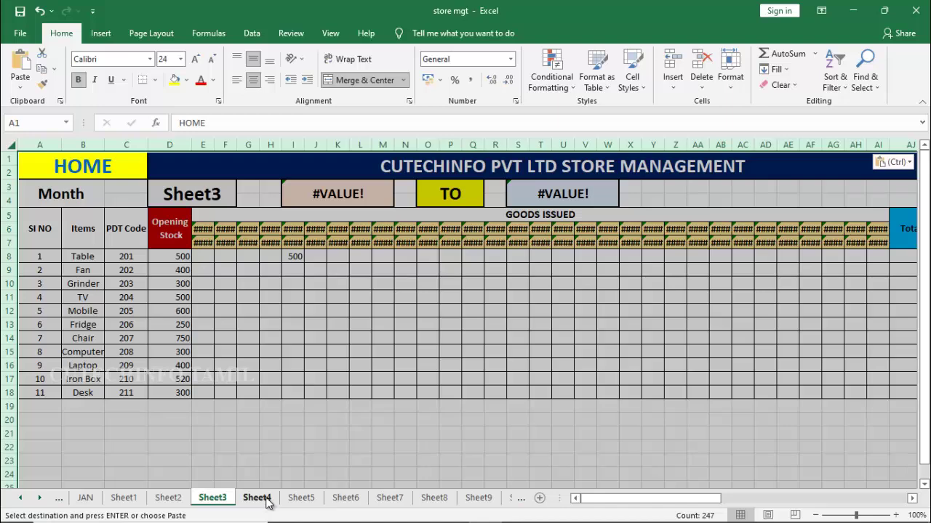
Paste the copied JAN table into the whole of Sheet11, dismissing the low-battery notice.
{"action": "left_click", "coordinate": [520, 498]}
{"action": "left_click", "coordinate": [499, 499]}
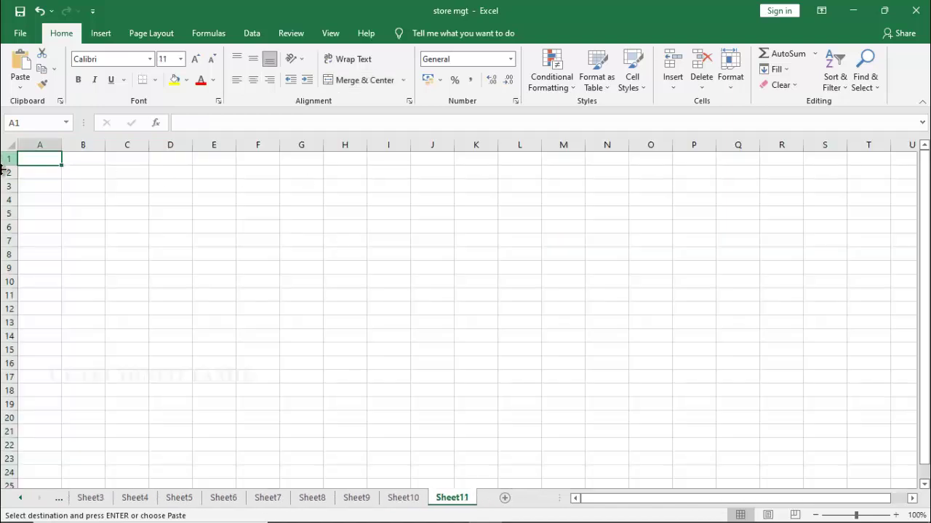
{"action": "left_click", "coordinate": [13, 149]}
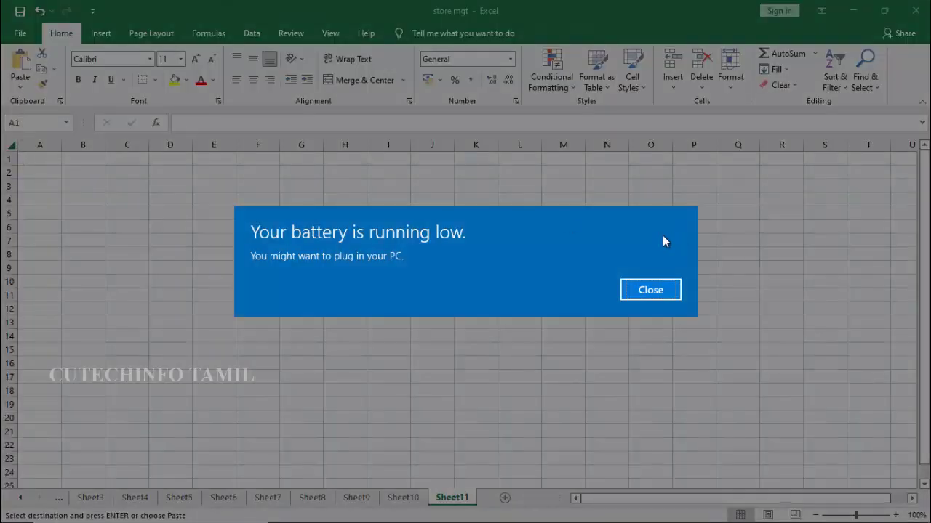
{"action": "key", "text": "Return"}
{"action": "key", "text": "ctrl+v"}
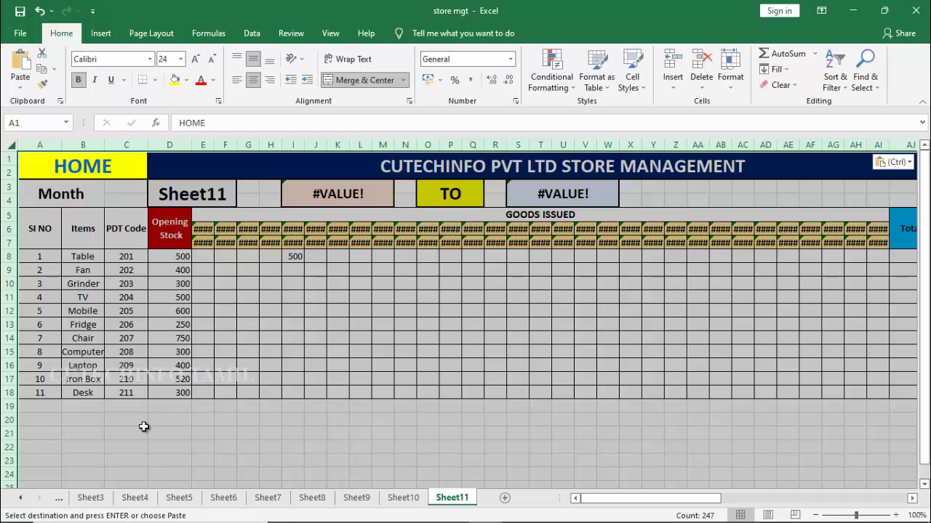
Return to the JAN sheet and clear the whole-sheet selection.
{"action": "left_click", "coordinate": [62, 500]}
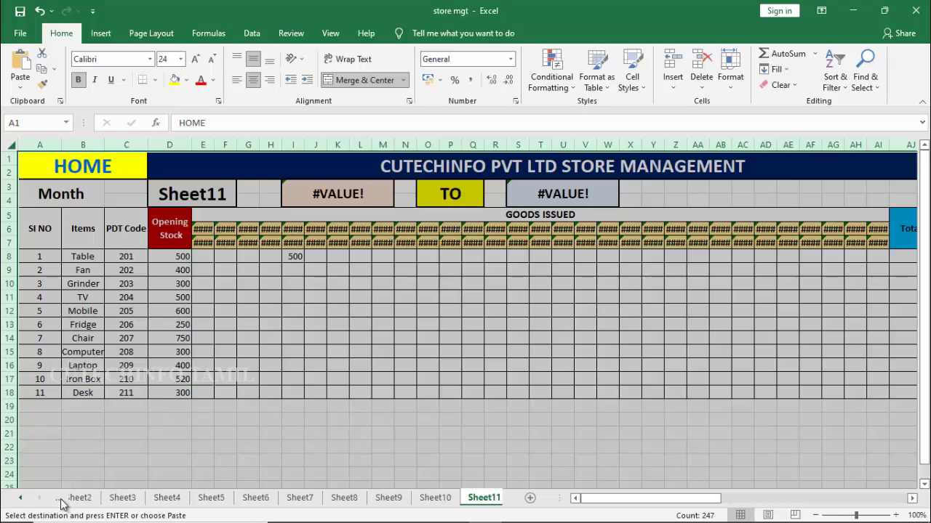
{"action": "left_click", "coordinate": [58, 500]}
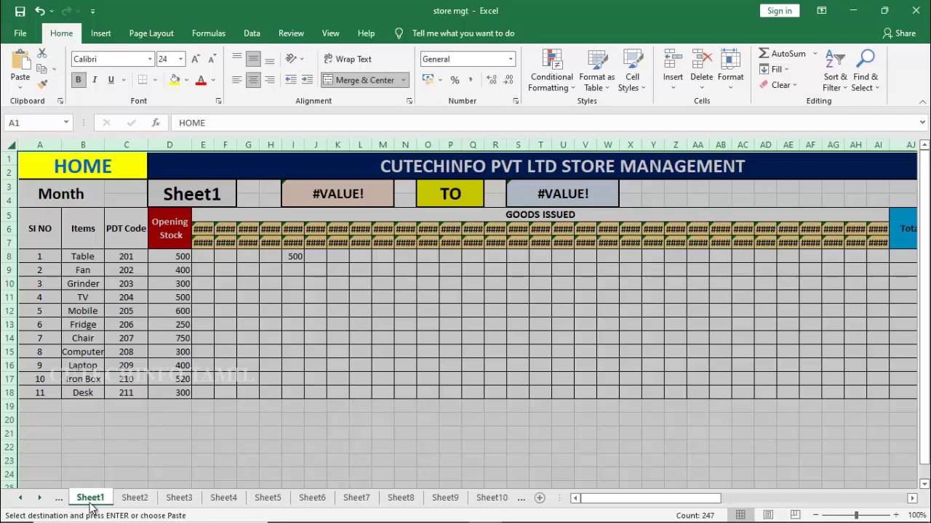
{"action": "left_click", "coordinate": [58, 500]}
{"action": "left_click", "coordinate": [85, 499]}
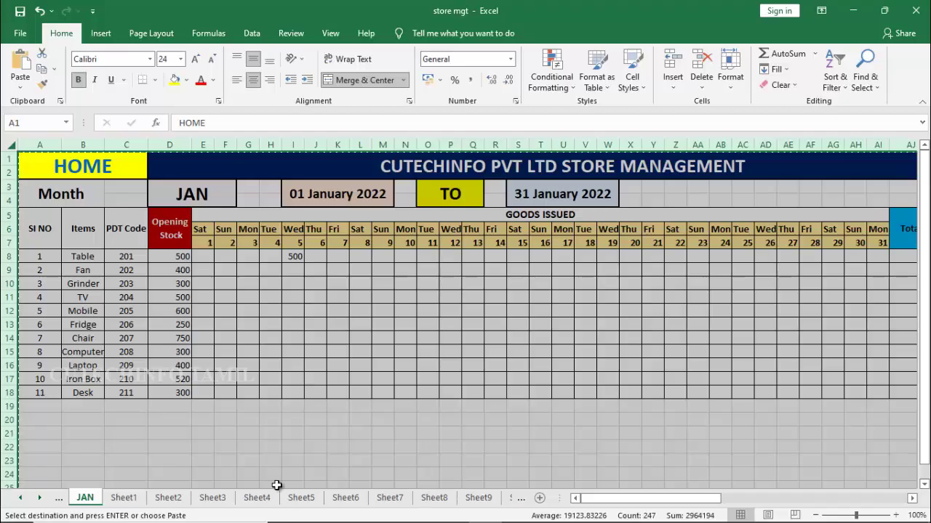
{"action": "left_click", "coordinate": [316, 420]}
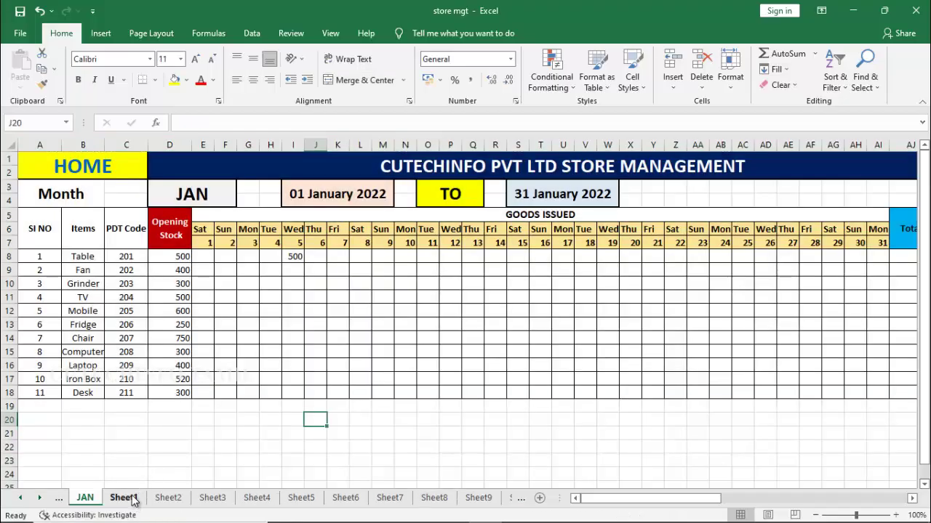
Rename Sheet1 to FEB and Sheet2 to MAR.
{"action": "left_click", "coordinate": [133, 500]}
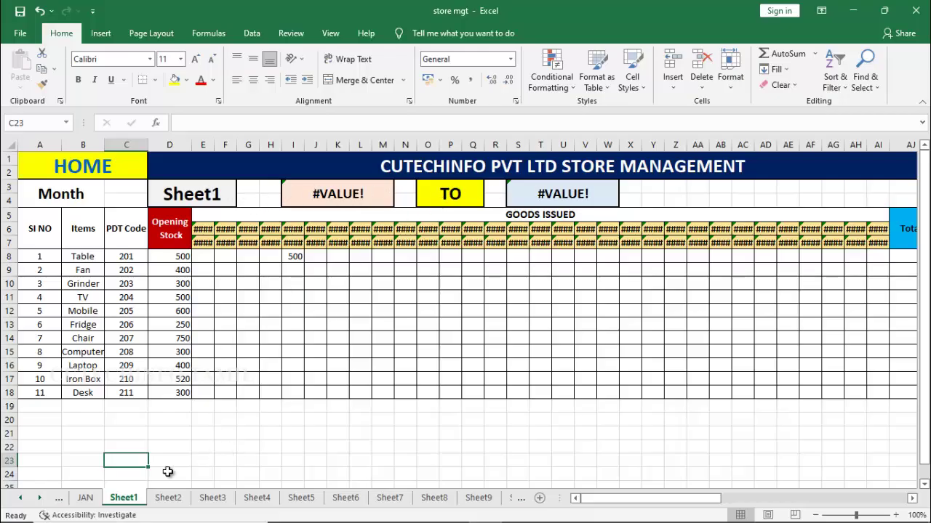
{"action": "double_click", "coordinate": [125, 498]}
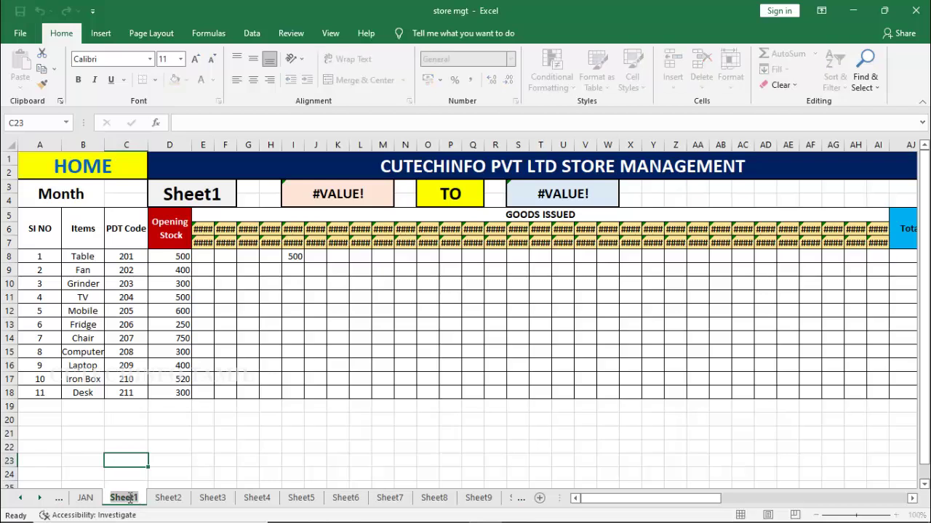
{"action": "type", "text": "FEB"}
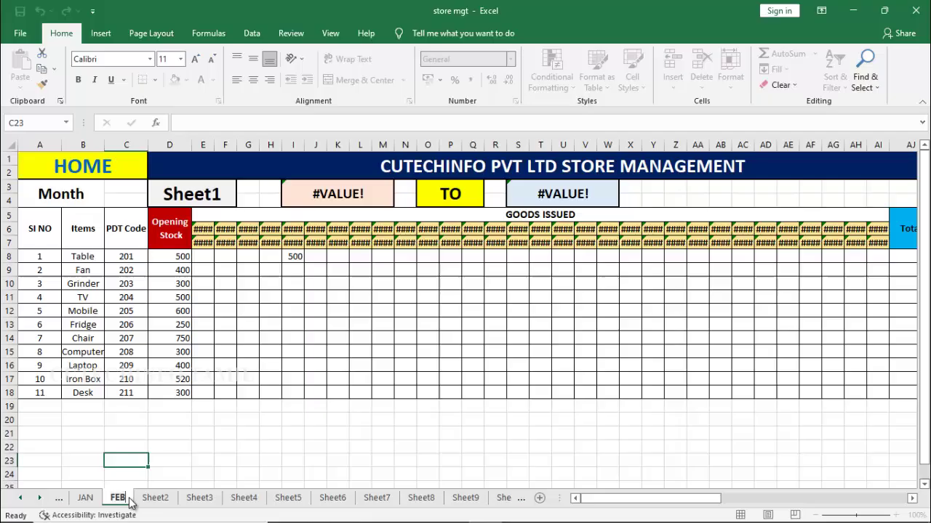
{"action": "key", "text": "Return"}
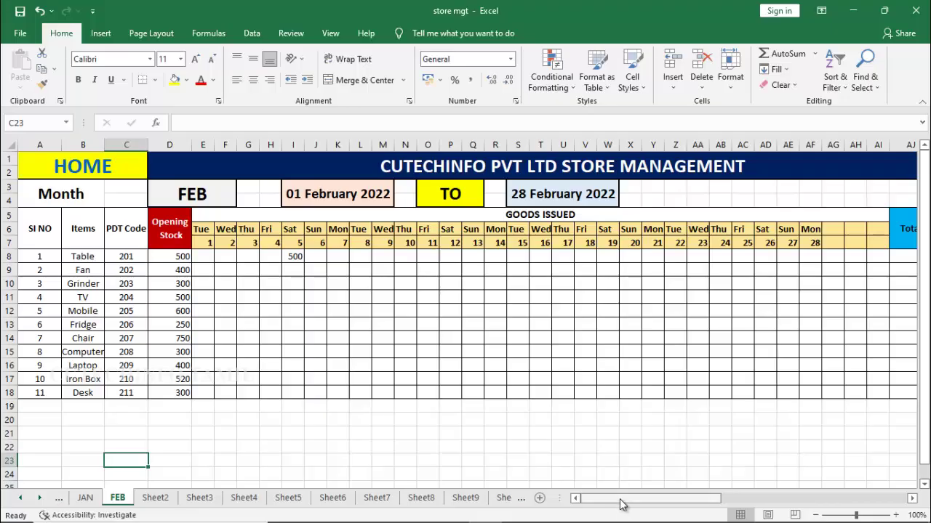
{"action": "left_click_drag", "start_coordinate": [621, 504], "coordinate": [596, 498]}
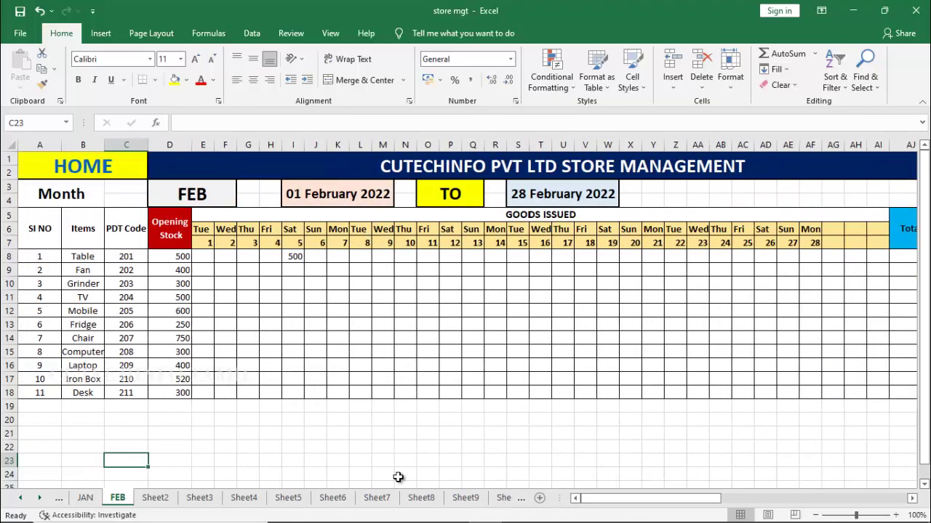
{"action": "left_click", "coordinate": [156, 497]}
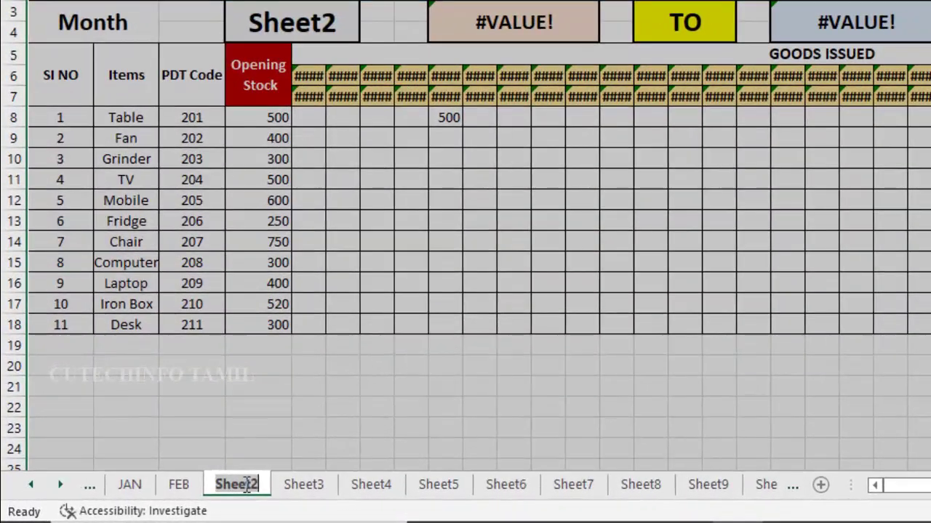
{"action": "type", "text": "M"}
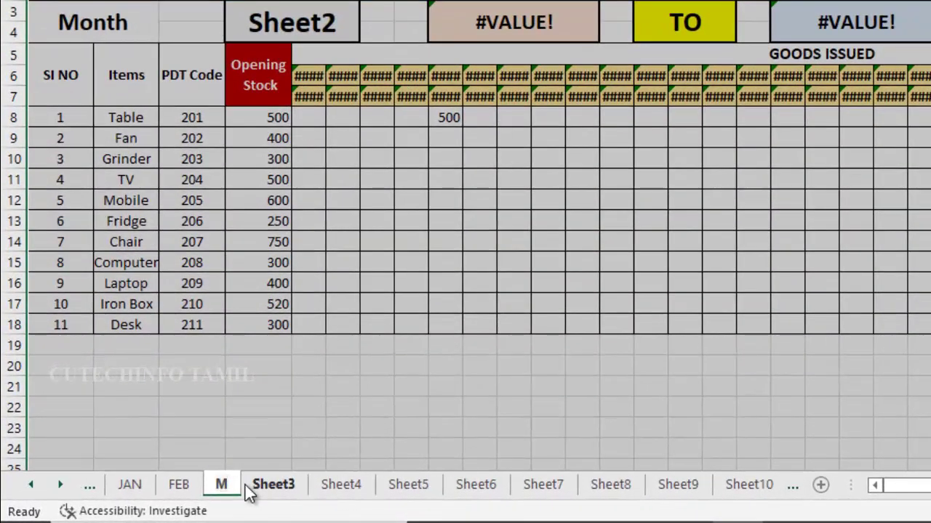
{"action": "type", "text": "AR"}
{"action": "key", "text": "Return"}
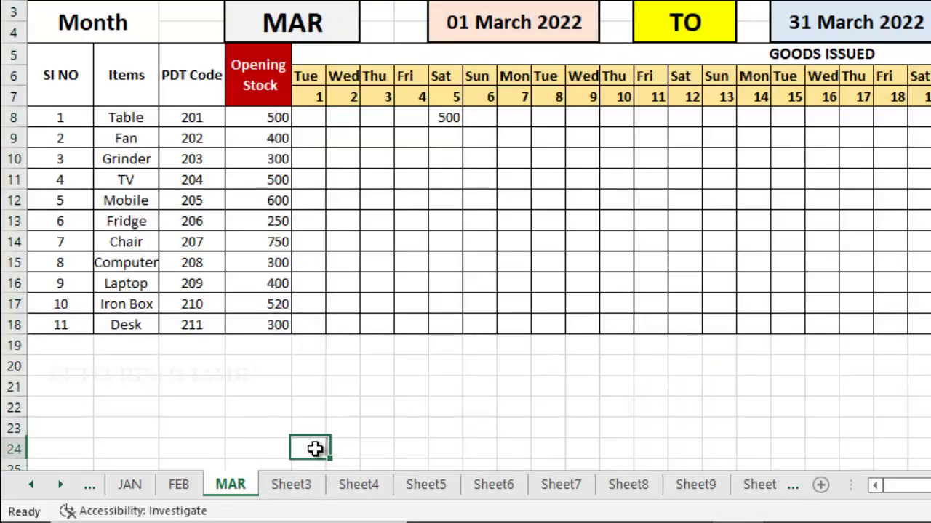
{"action": "left_click", "coordinate": [312, 448]}
Rename Sheet3, Sheet4 and Sheet5 to APR, MAY and JUN.
{"action": "left_click", "coordinate": [291, 485]}
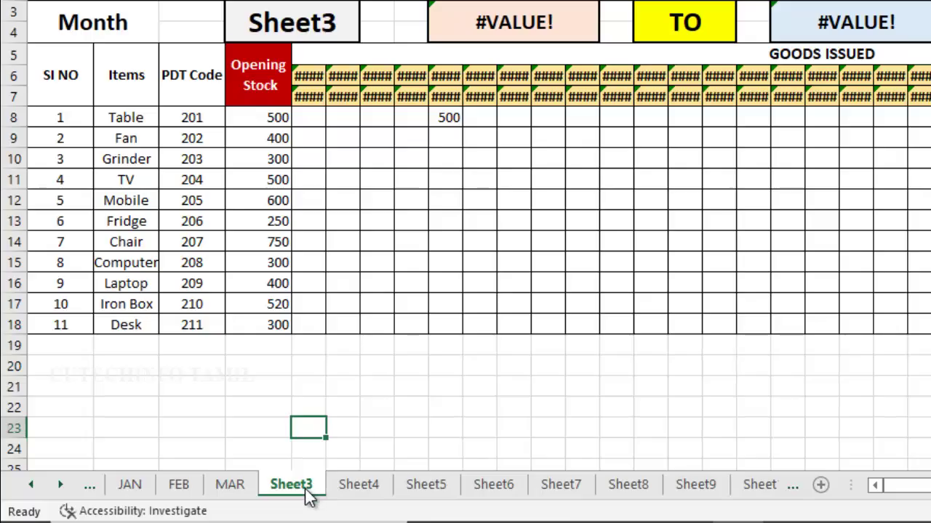
{"action": "double_click", "coordinate": [308, 486]}
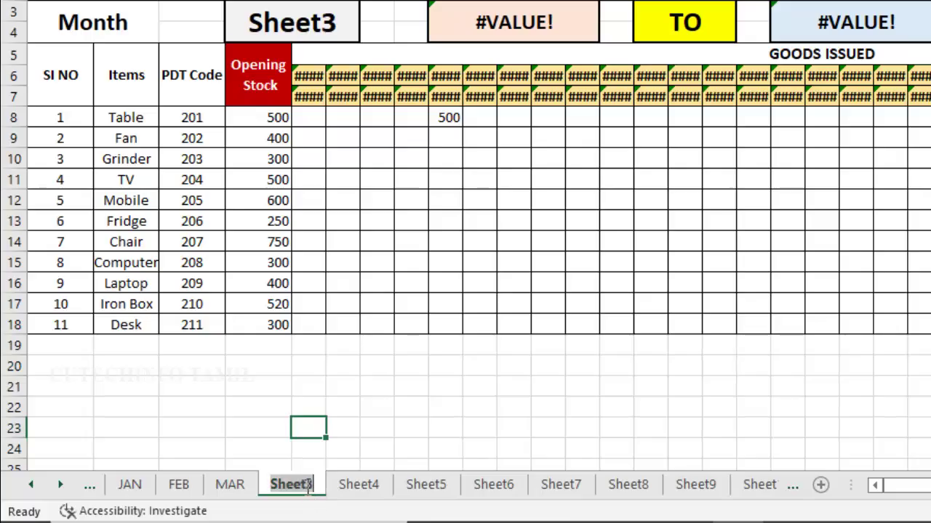
{"action": "type", "text": "APR"}
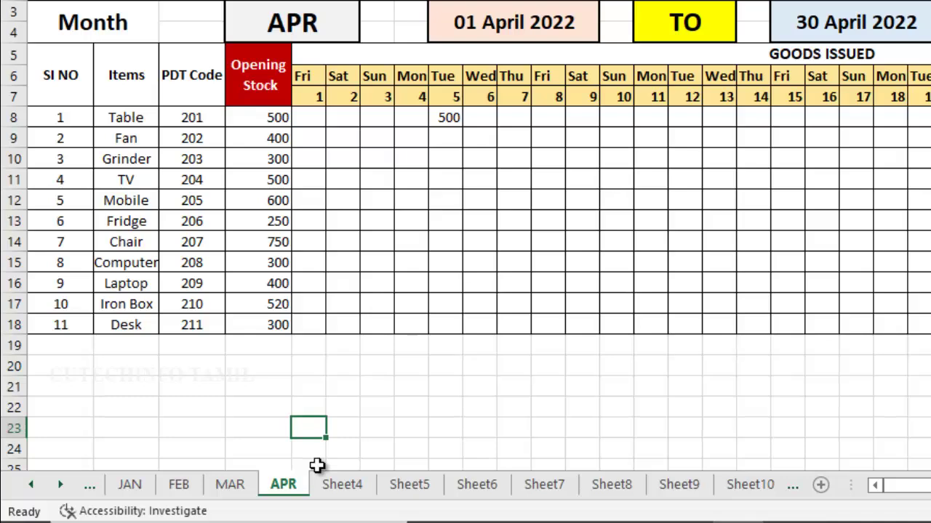
{"action": "left_click", "coordinate": [352, 487]}
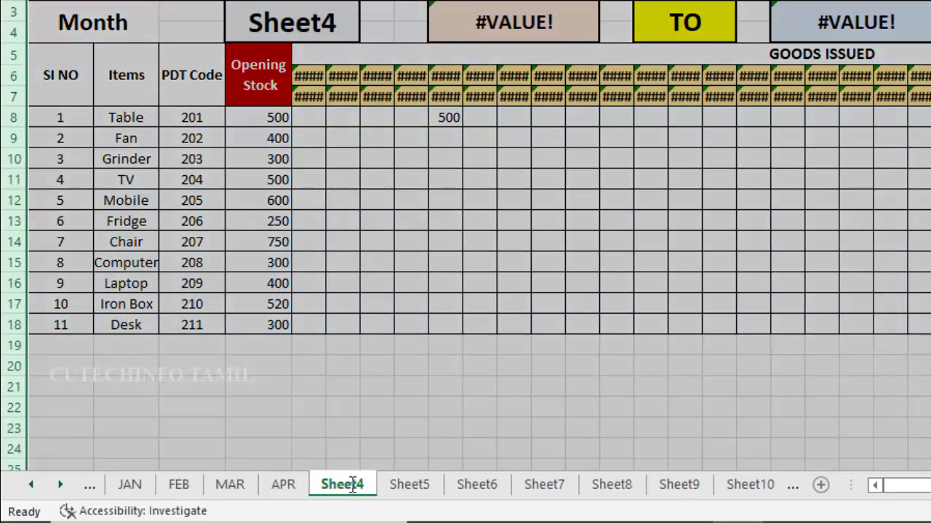
{"action": "double_click", "coordinate": [352, 483]}
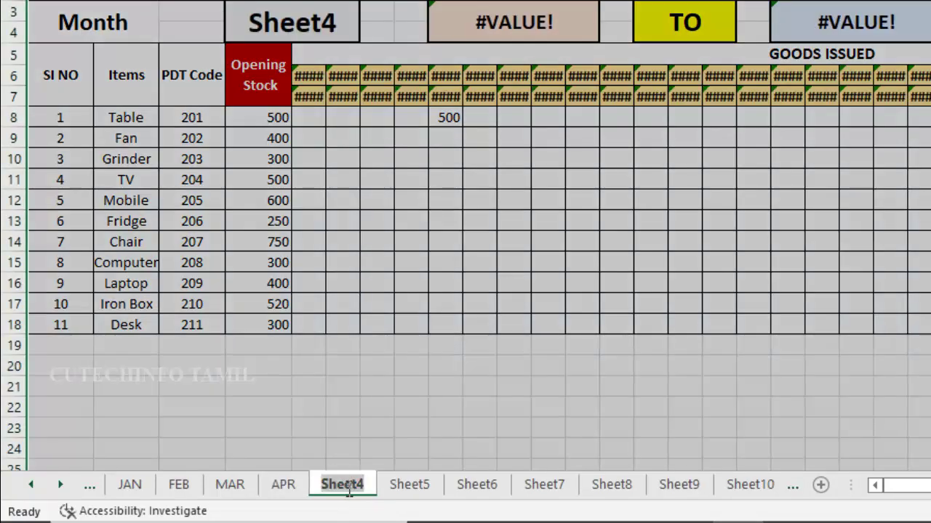
{"action": "type", "text": "MAY"}
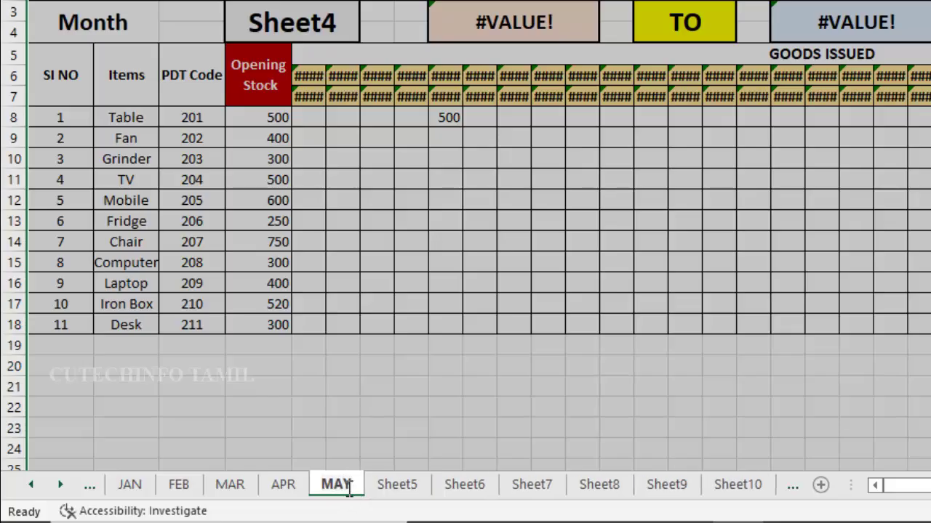
{"action": "key", "text": "Return"}
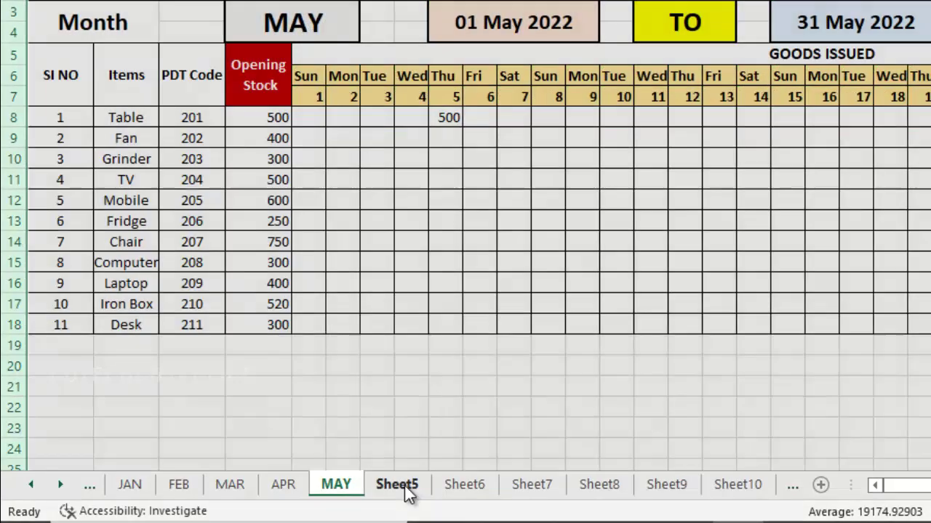
{"action": "left_click", "coordinate": [399, 485]}
{"action": "double_click", "coordinate": [399, 484]}
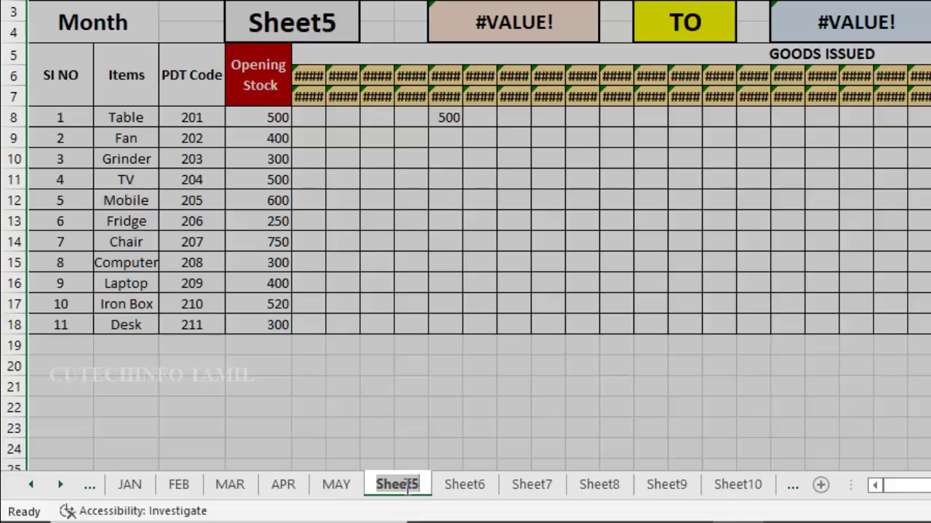
{"action": "type", "text": "JUN"}
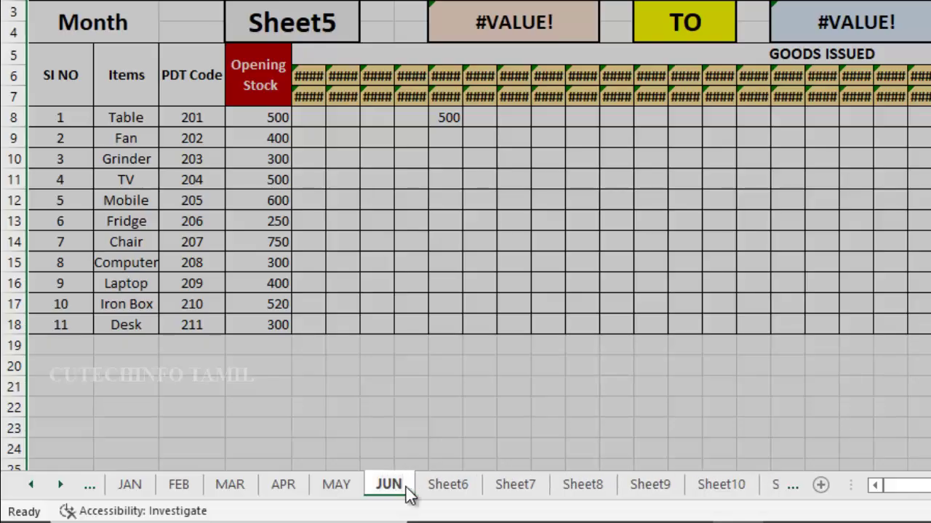
{"action": "key", "text": "Return"}
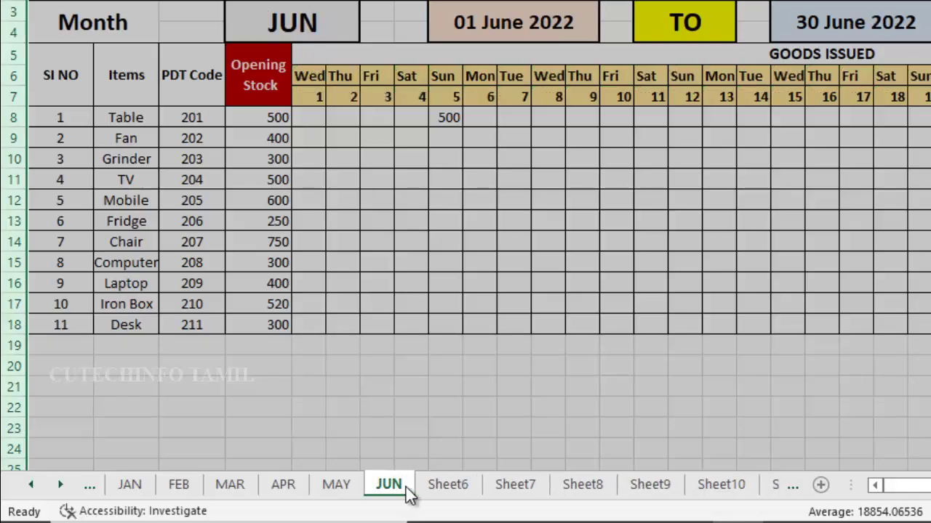
{"action": "left_click", "coordinate": [458, 452]}
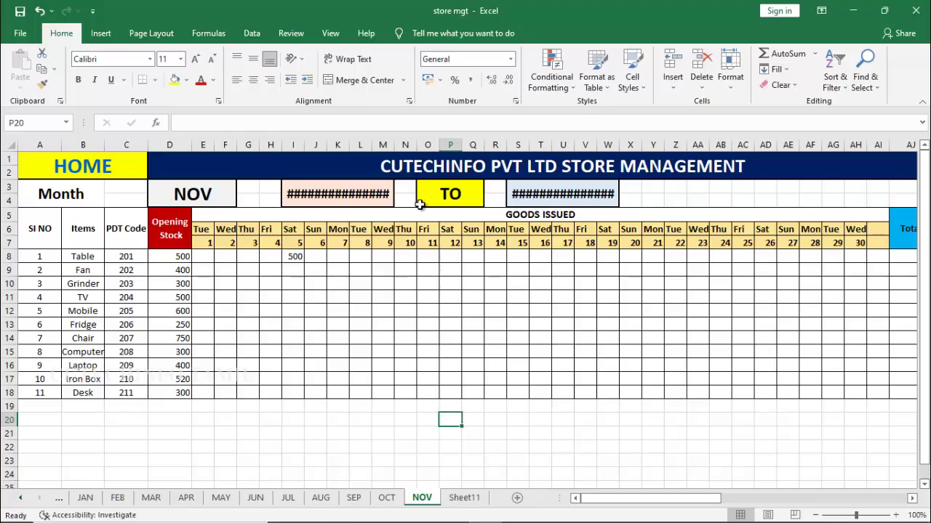
Shrink the font of NOV's date cells I3 and S3 so the dates fit.
{"action": "left_click", "coordinate": [374, 204]}
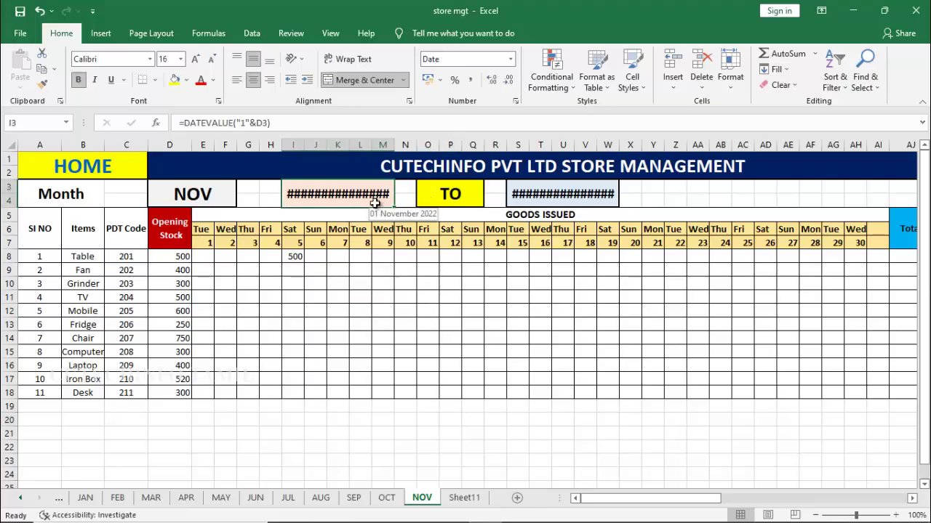
{"action": "left_click", "coordinate": [211, 59]}
{"action": "left_click", "coordinate": [585, 192]}
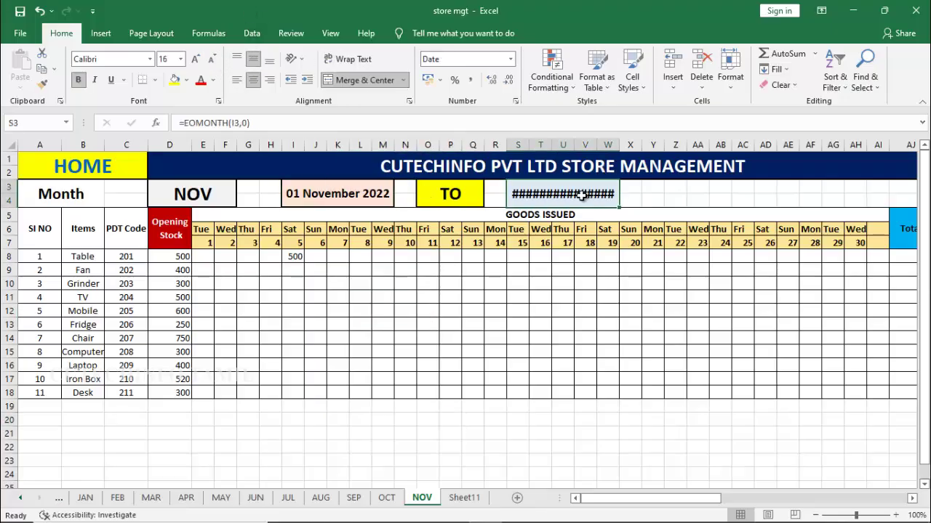
{"action": "left_click", "coordinate": [211, 59]}
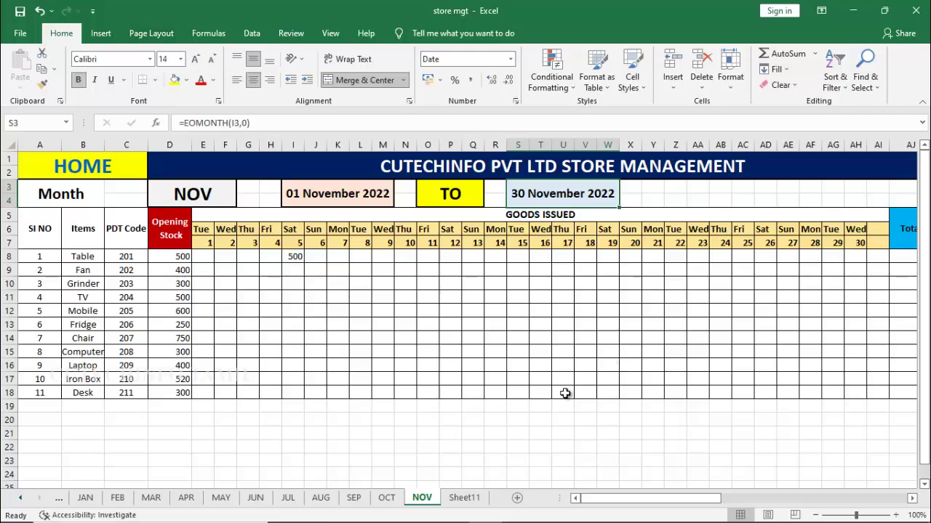
Rename Sheet11 to DEC.
{"action": "left_click", "coordinate": [465, 498]}
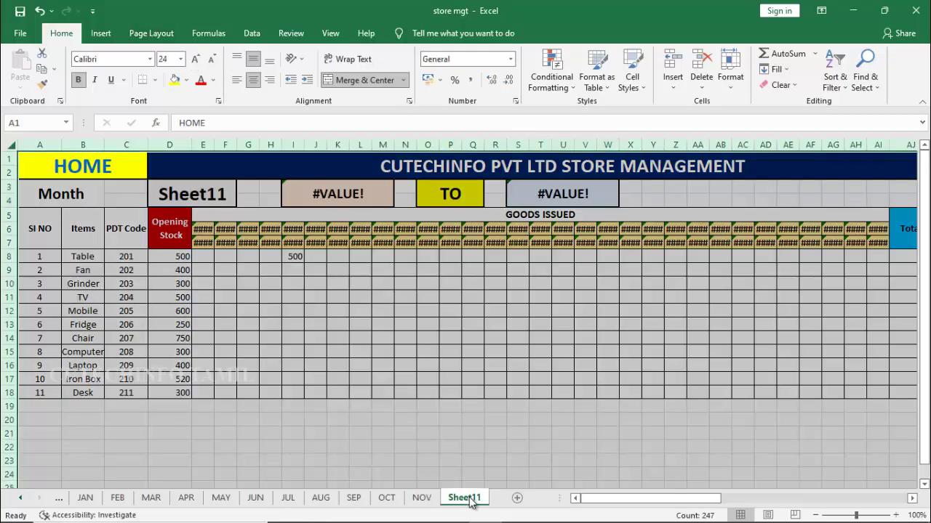
{"action": "double_click", "coordinate": [469, 498]}
{"action": "type", "text": "D"}
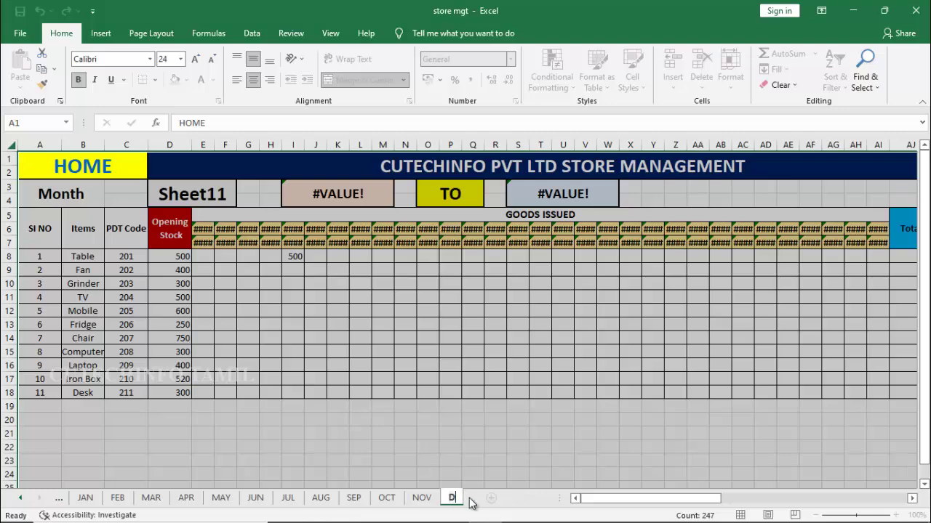
{"action": "type", "text": "EC"}
{"action": "key", "text": "Return"}
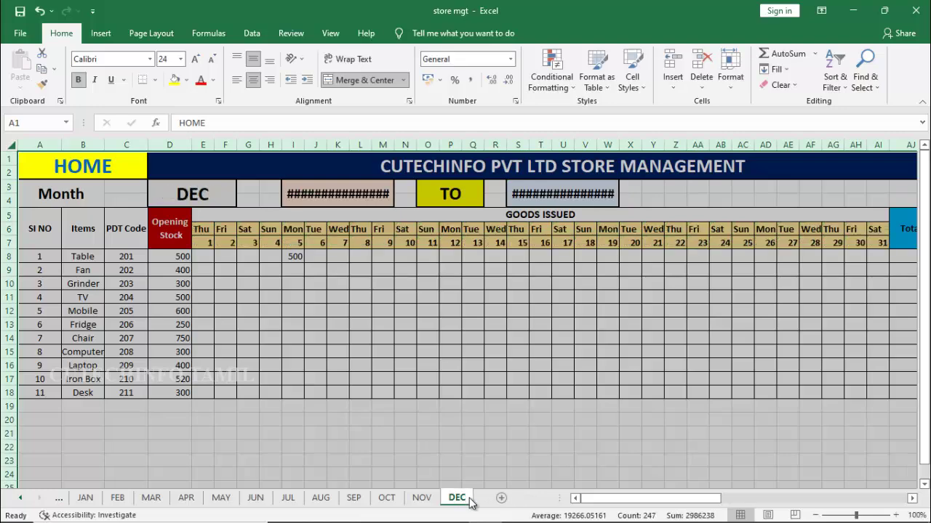
Shrink DEC's start and end date cells so 01 December 2022 to 31 December 2022 display.
{"action": "left_click", "coordinate": [362, 192]}
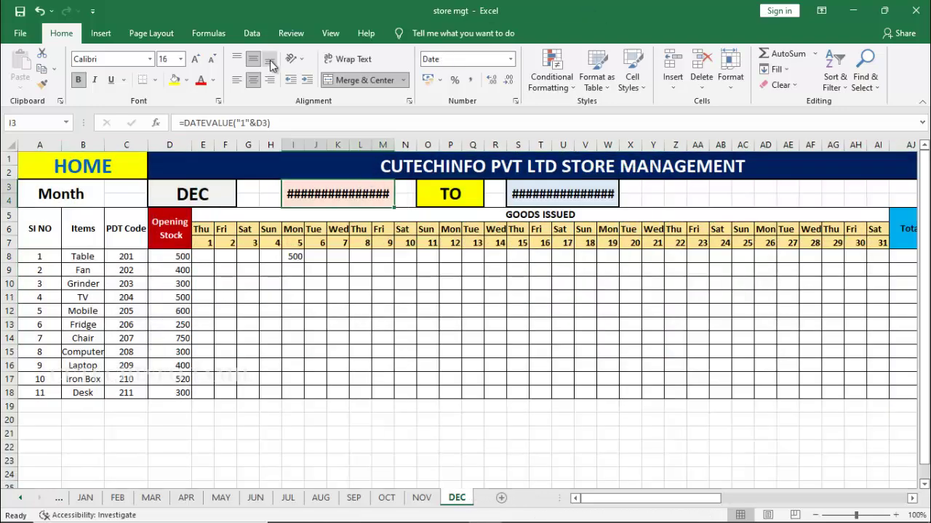
{"action": "left_click", "coordinate": [211, 58]}
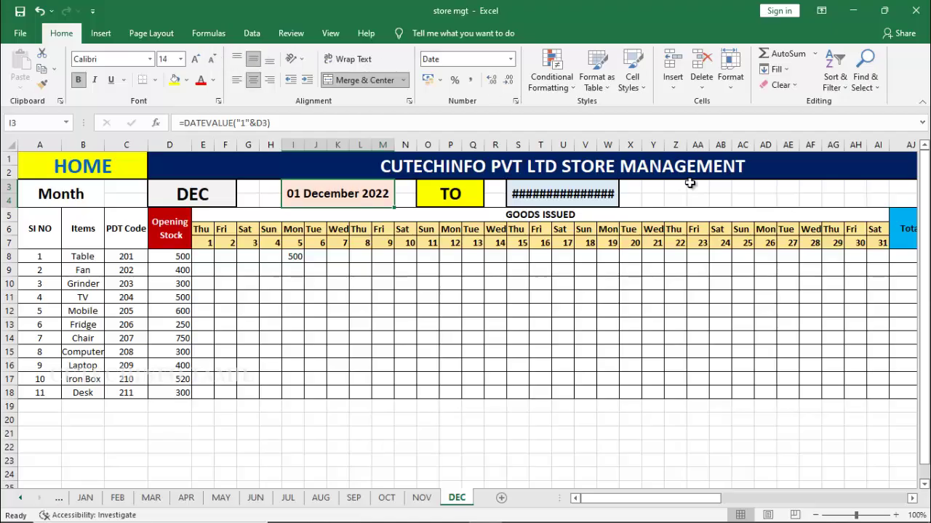
{"action": "left_click", "coordinate": [608, 195]}
{"action": "left_click", "coordinate": [211, 58]}
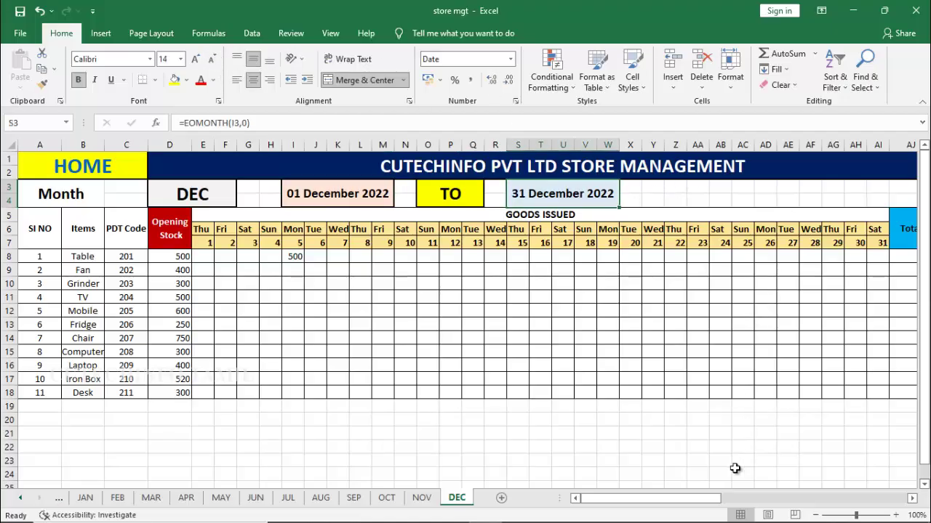
{"action": "left_click_drag", "start_coordinate": [704, 498], "coordinate": [607, 487]}
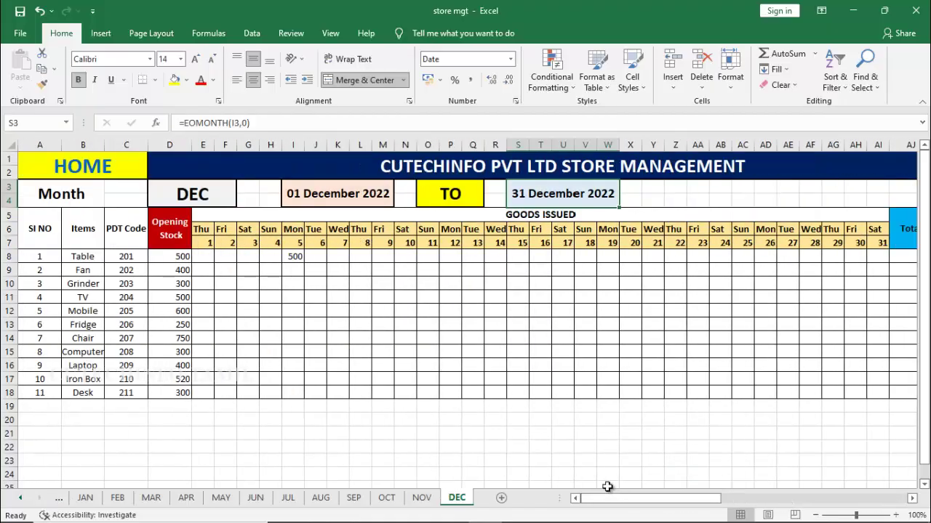
Check JAN's Closing Stock column AK, then clear FEB's Opening Stock values in AM8:AM18.
{"action": "left_click", "coordinate": [85, 498]}
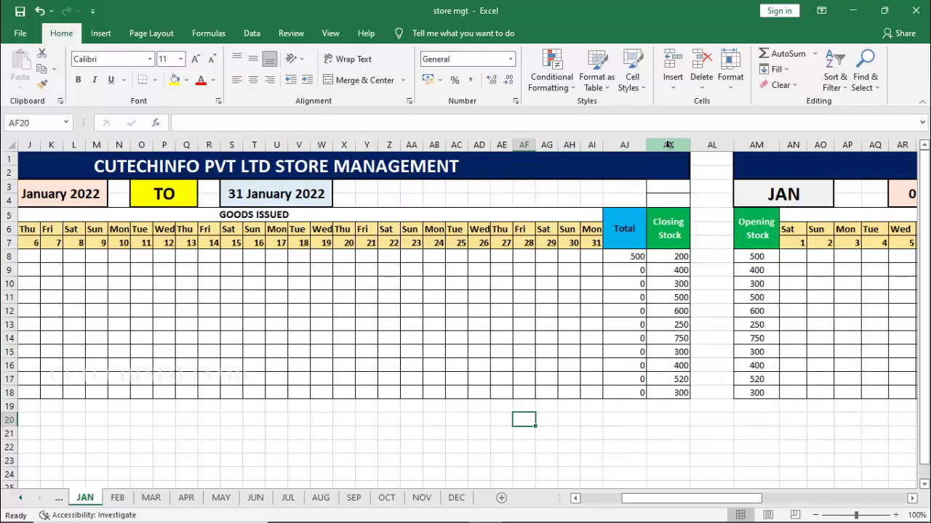
{"action": "left_click", "coordinate": [667, 147]}
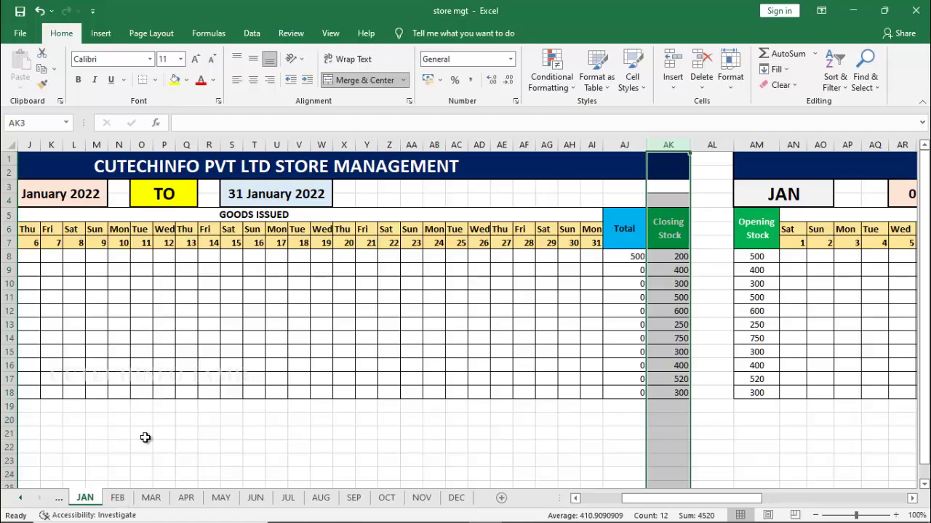
{"action": "left_click", "coordinate": [118, 499]}
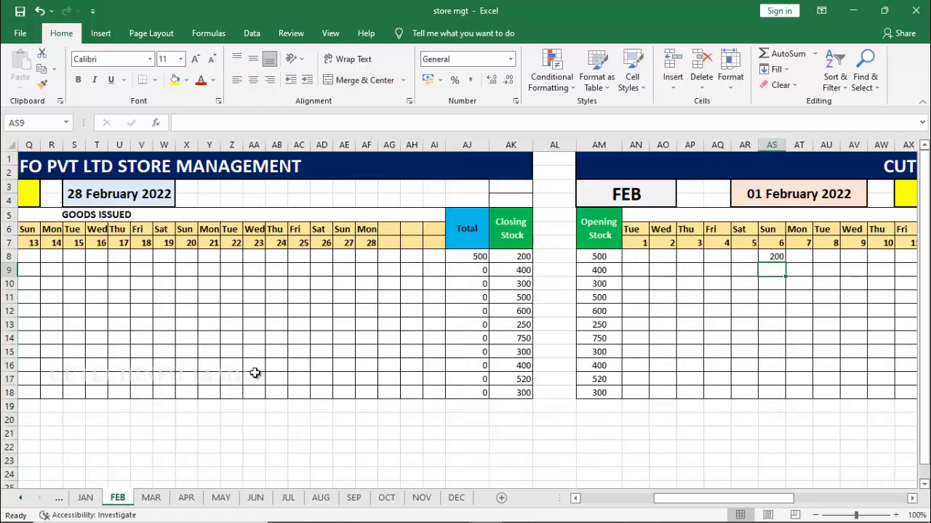
{"action": "left_click_drag", "start_coordinate": [602, 257], "coordinate": [602, 393]}
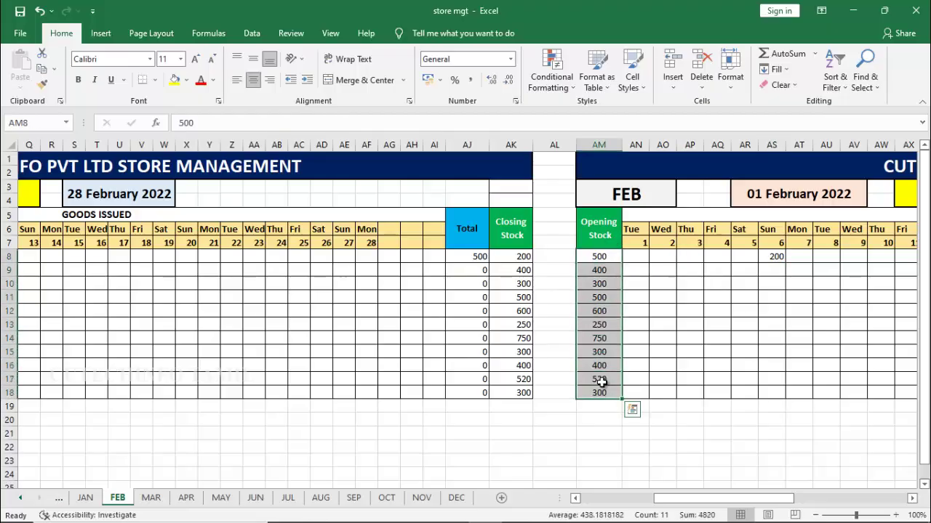
{"action": "key", "text": "Delete"}
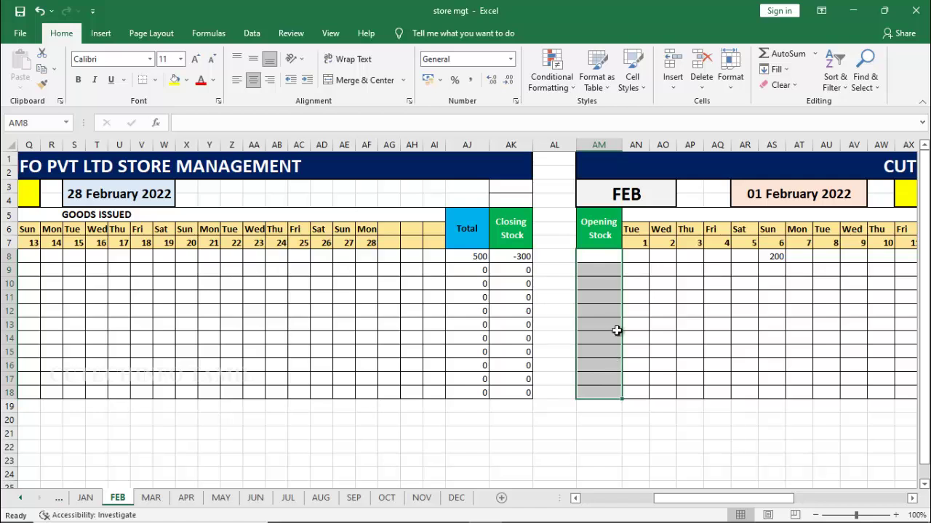
Link FEB's AM8 to =JAN!AK8, fill it down to AM18, and verify against JAN.
{"action": "left_click", "coordinate": [598, 259]}
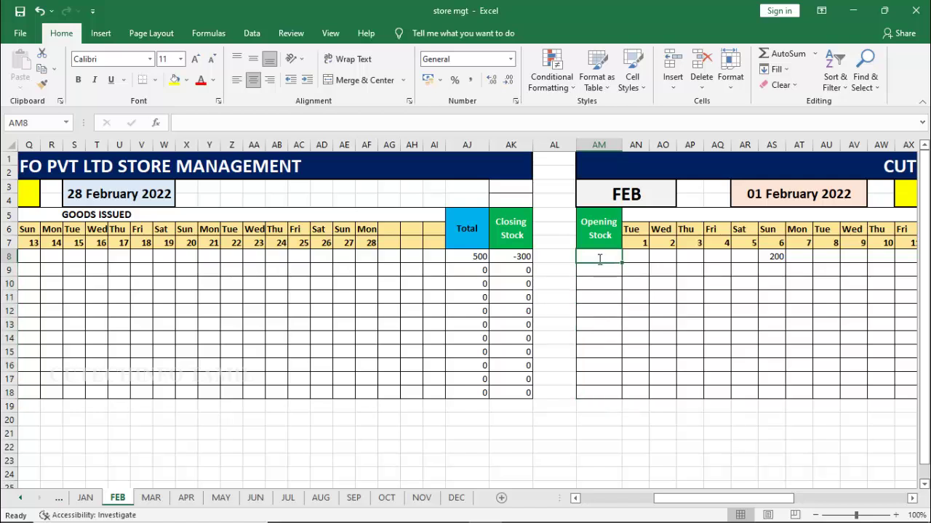
{"action": "type", "text": "="}
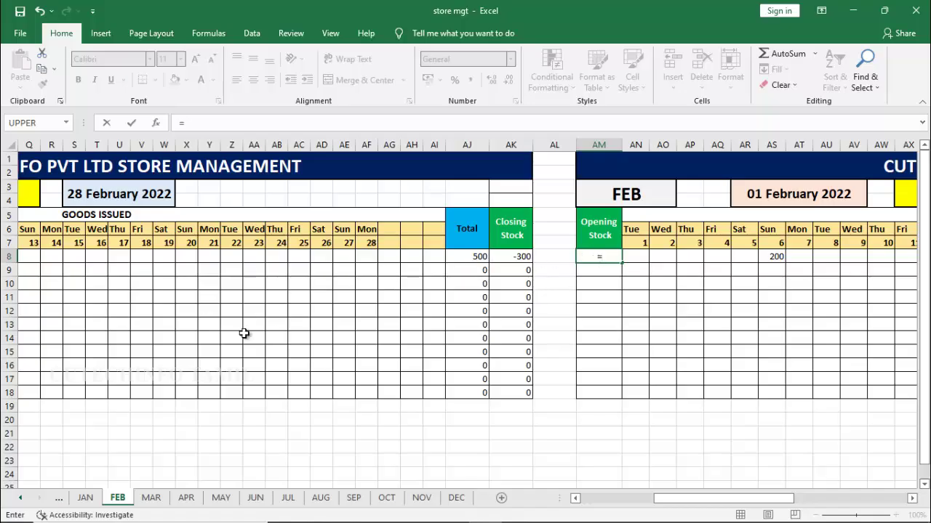
{"action": "left_click", "coordinate": [93, 500]}
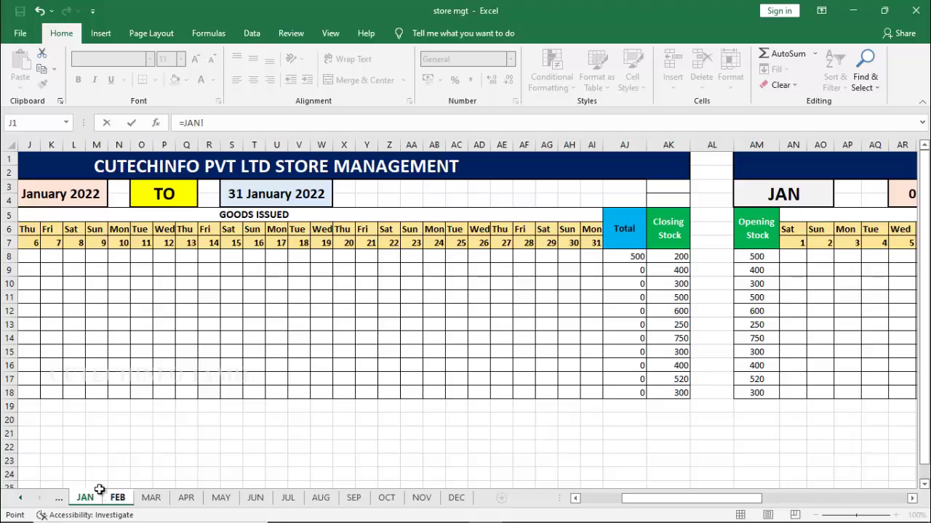
{"action": "left_click", "coordinate": [677, 256]}
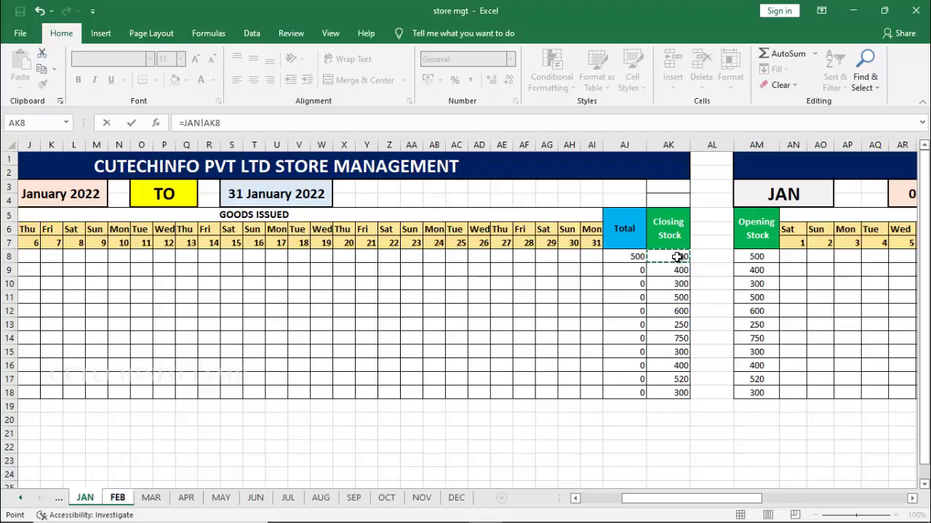
{"action": "key", "text": "Return"}
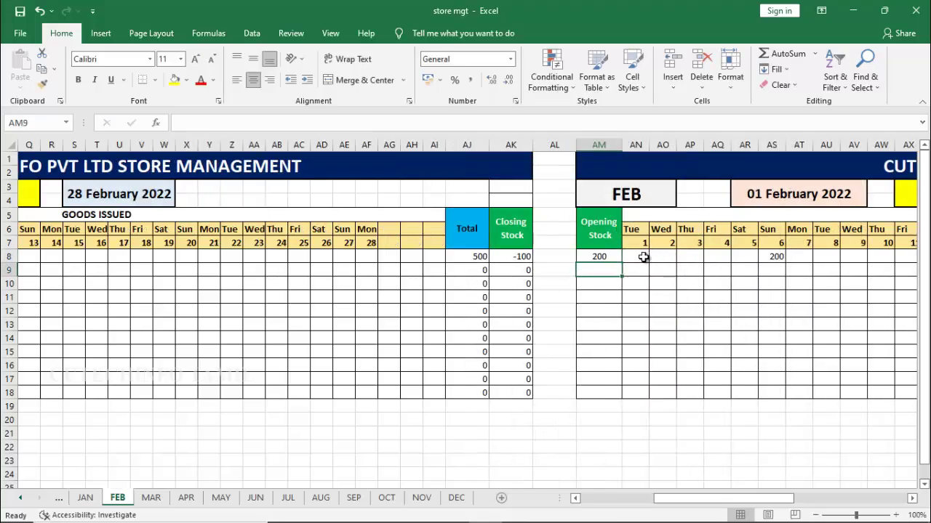
{"action": "left_click", "coordinate": [602, 256]}
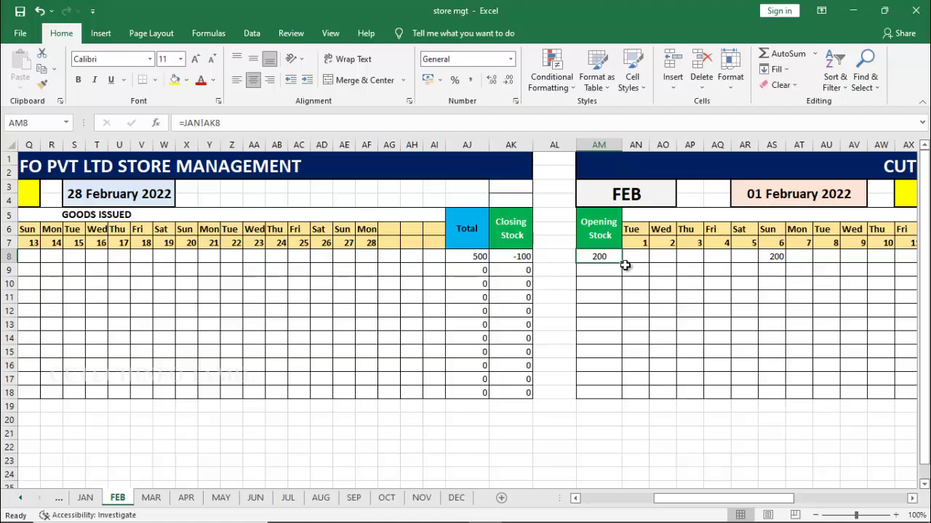
{"action": "left_click_drag", "start_coordinate": [622, 265], "coordinate": [624, 397]}
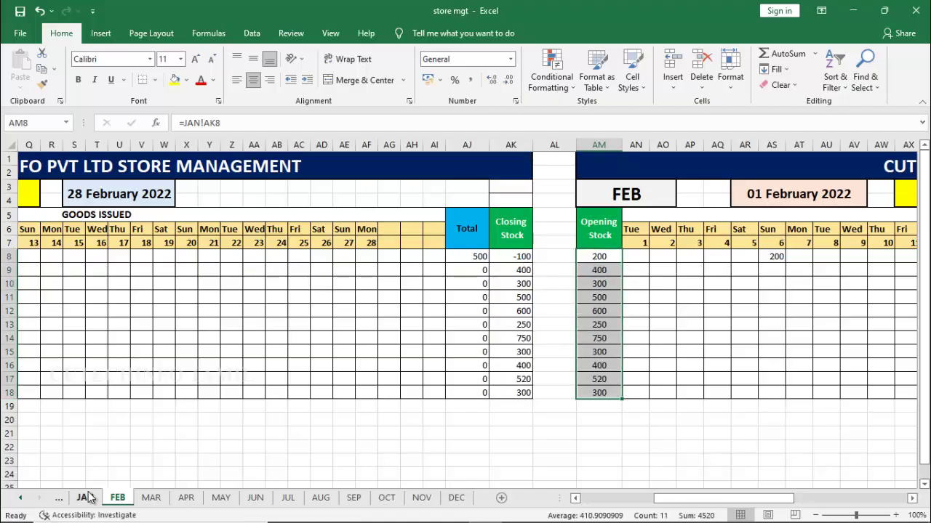
{"action": "left_click", "coordinate": [85, 497]}
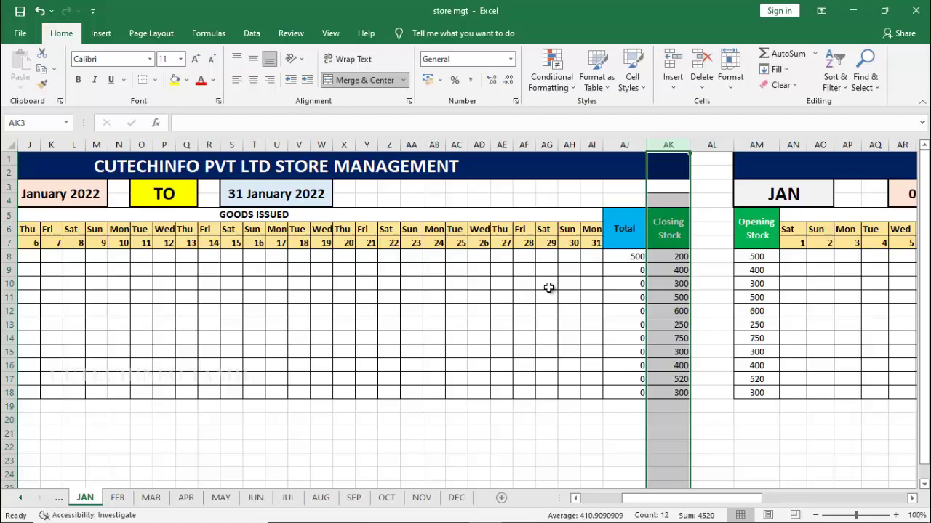
{"action": "left_click", "coordinate": [118, 497]}
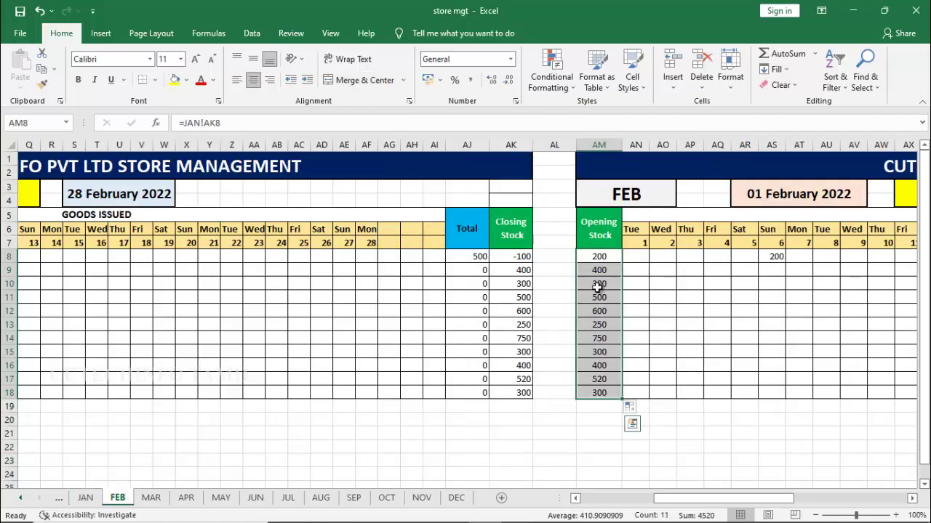
{"action": "key", "text": "Down"}
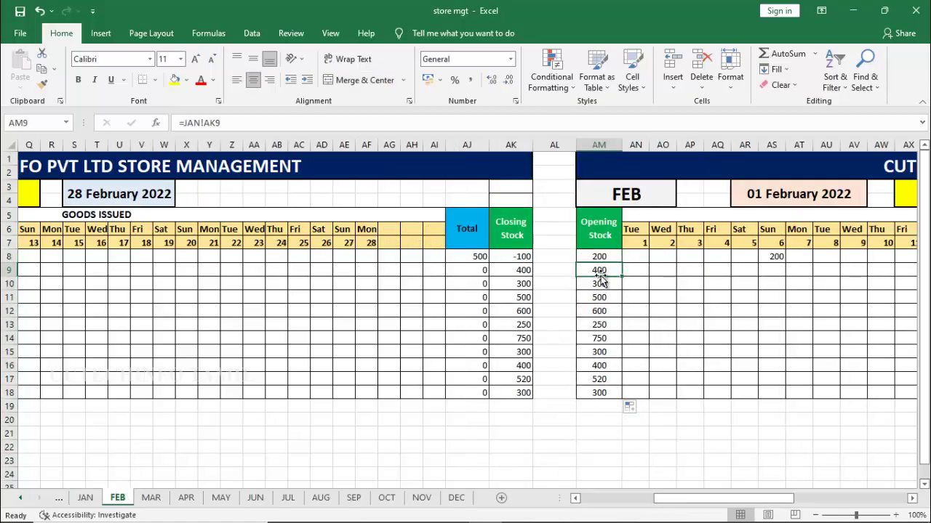
Clear MAR's Opening Stock values in AM8:AM18.
{"action": "left_click", "coordinate": [152, 499]}
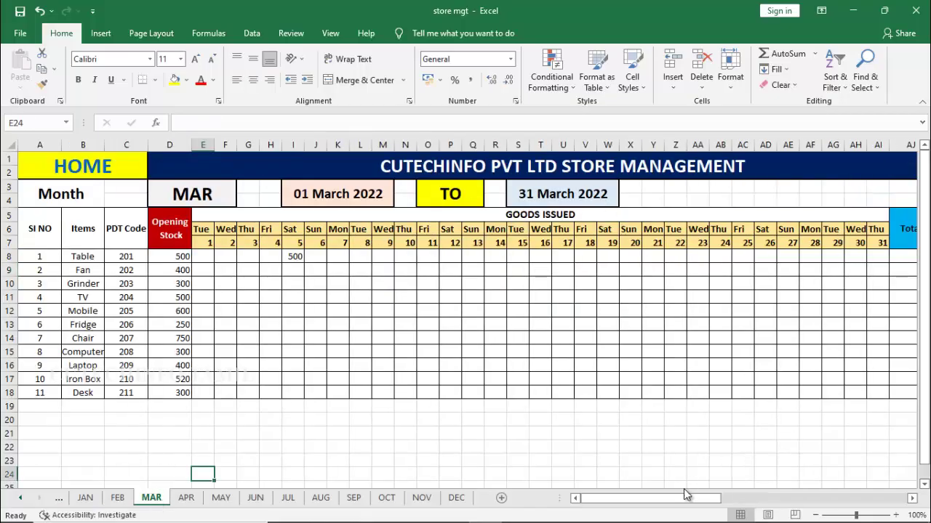
{"action": "left_click_drag", "start_coordinate": [687, 495], "coordinate": [725, 498]}
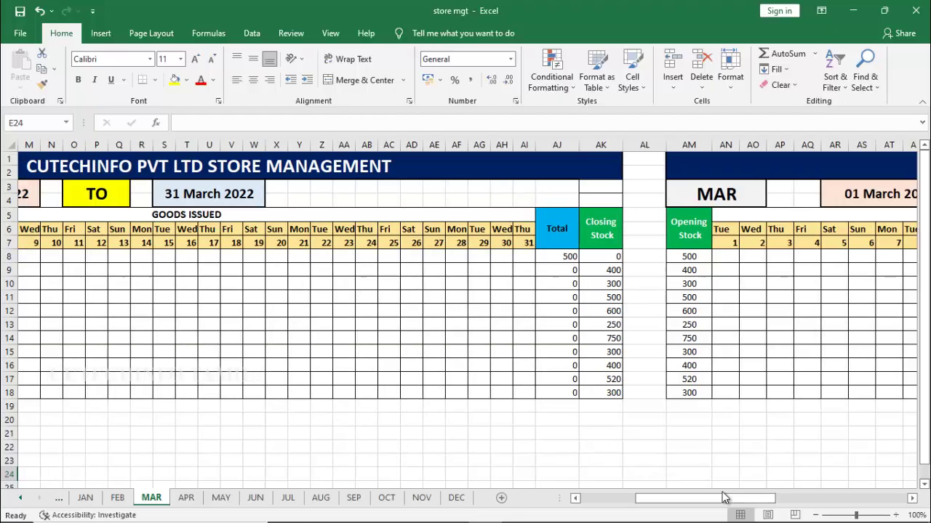
{"action": "left_click_drag", "start_coordinate": [696, 256], "coordinate": [693, 383]}
{"action": "key", "text": "Delete"}
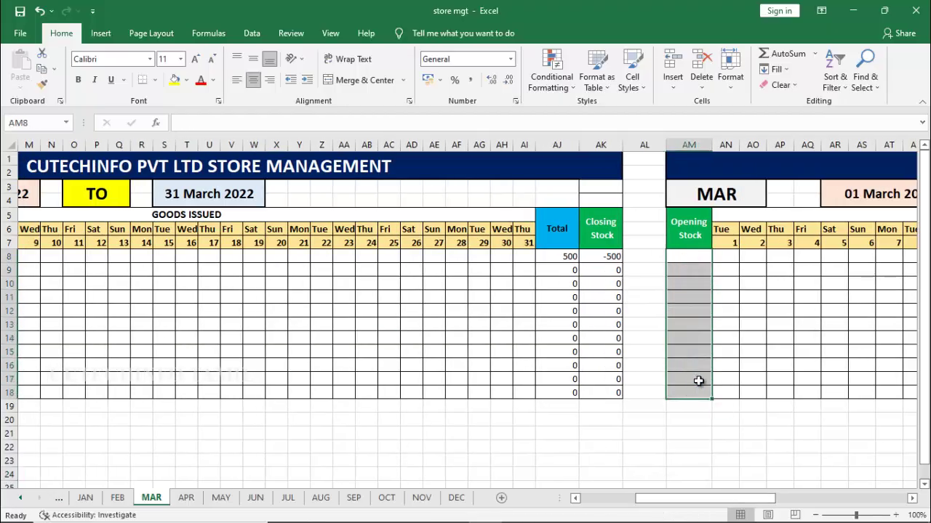
Link MAR's AM8 to =FEB!AK8 and fill it down through AM18.
{"action": "left_click", "coordinate": [684, 259]}
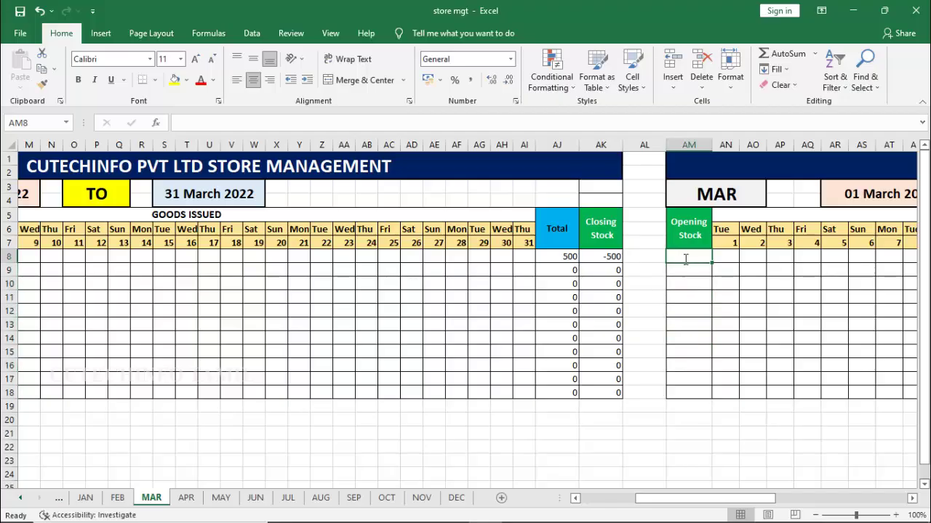
{"action": "type", "text": "="}
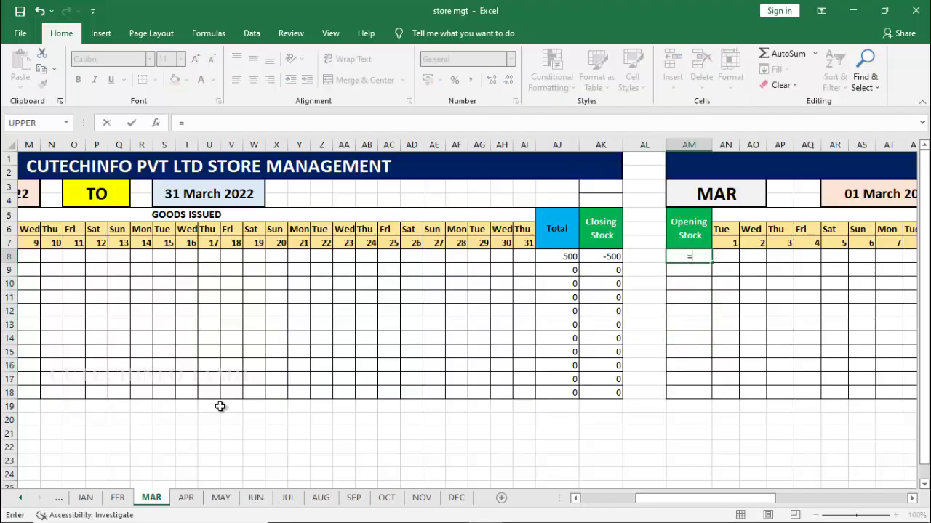
{"action": "left_click", "coordinate": [119, 499]}
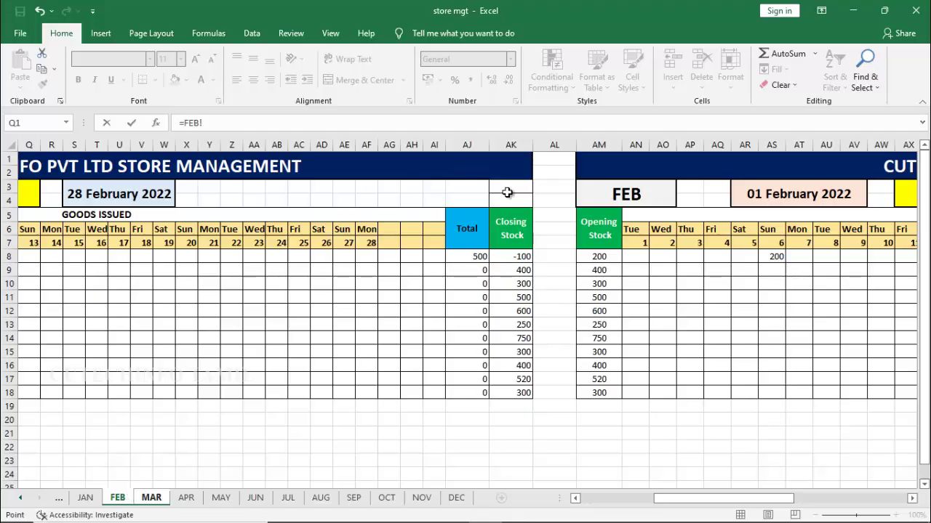
{"action": "left_click", "coordinate": [521, 256]}
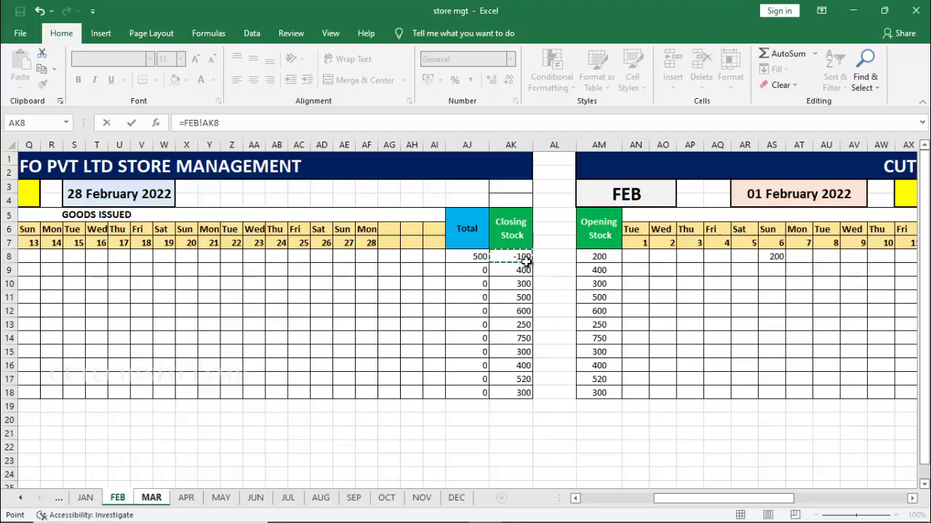
{"action": "key", "text": "Return"}
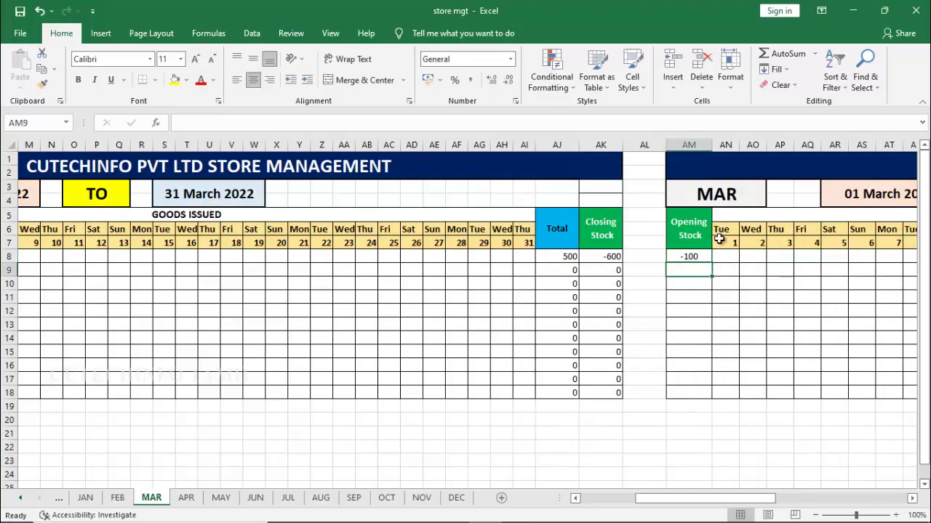
{"action": "left_click", "coordinate": [689, 258]}
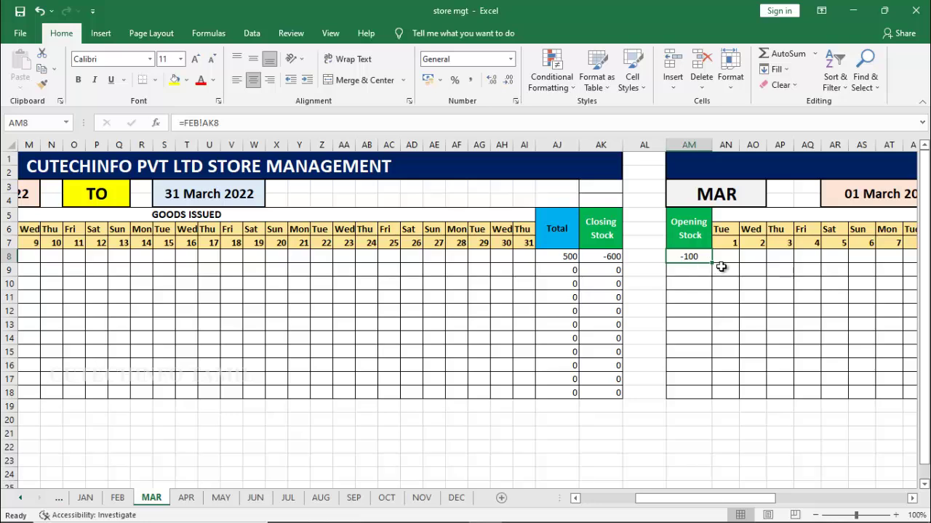
{"action": "left_click_drag", "start_coordinate": [713, 264], "coordinate": [719, 396]}
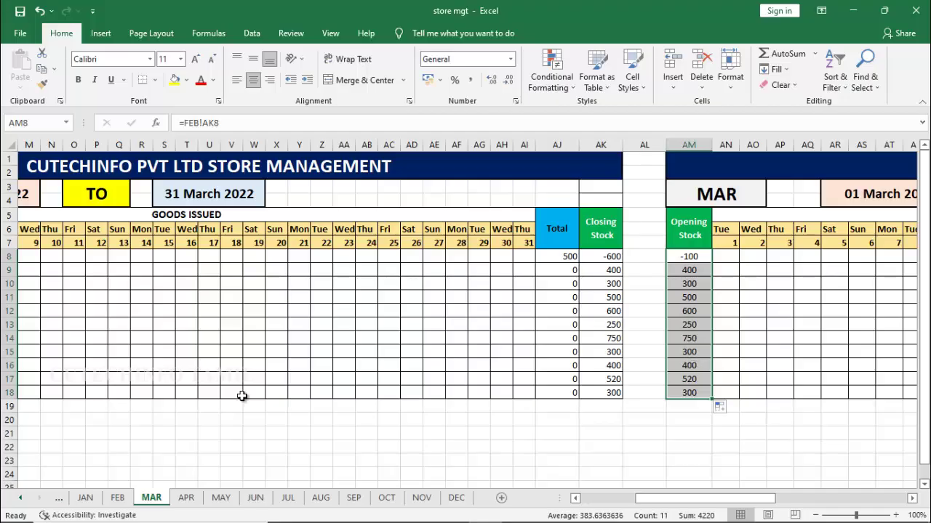
{"action": "left_click", "coordinate": [197, 499]}
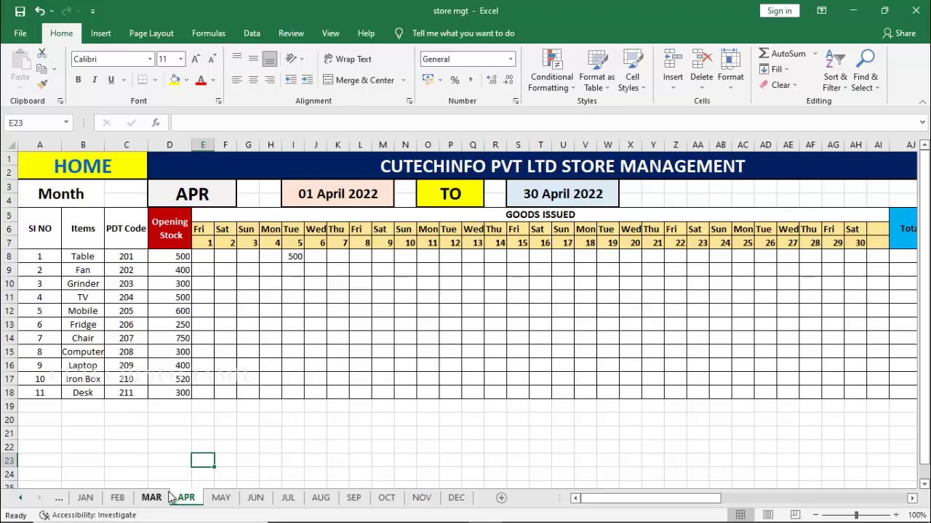
Check the opening stock links on the MAY, MAR, AUG and SEP sheets.
{"action": "left_click", "coordinate": [225, 499]}
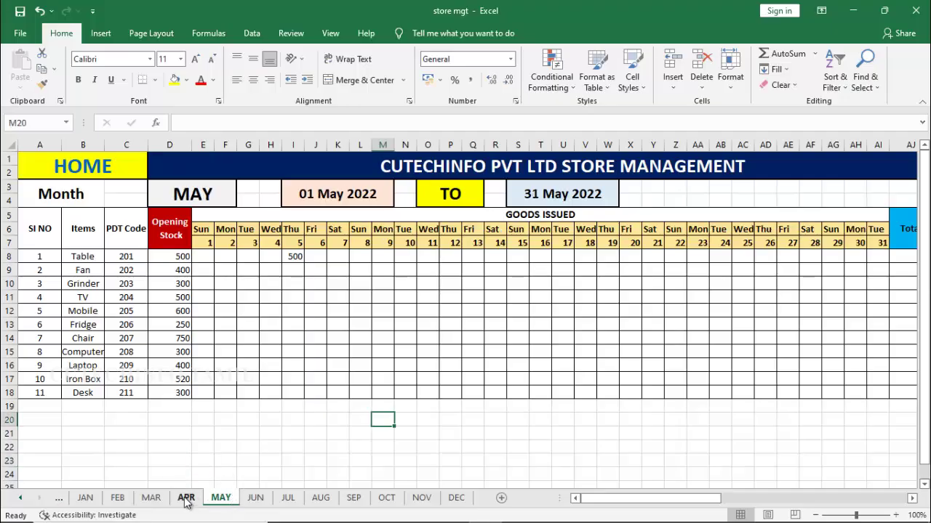
{"action": "left_click", "coordinate": [152, 498]}
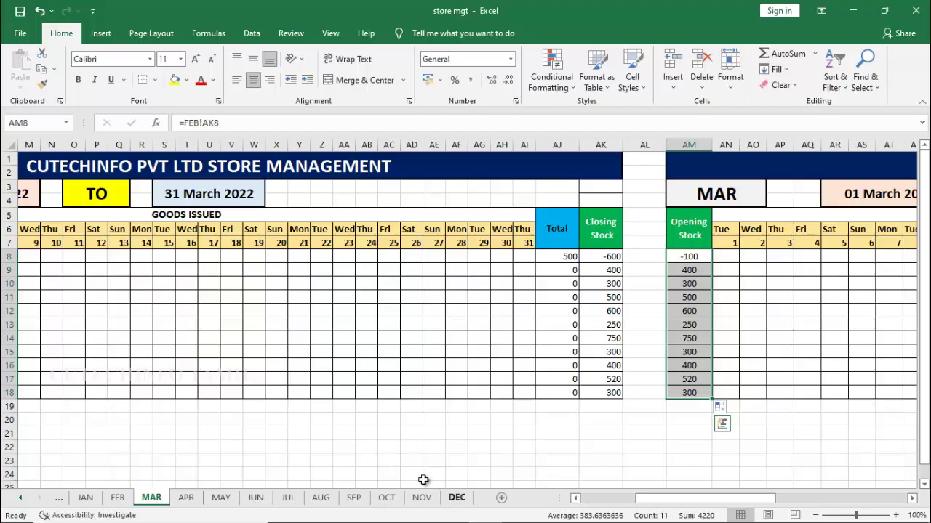
{"action": "key", "text": "ctrl+Page_Down"}
{"action": "key", "text": "ctrl+Page_Down"}
{"action": "key", "text": "ctrl+Page_Down"}
{"action": "key", "text": "ctrl+Page_Down"}
{"action": "key", "text": "ctrl+Page_Down"}
{"action": "key", "text": "ctrl+Page_Down"}
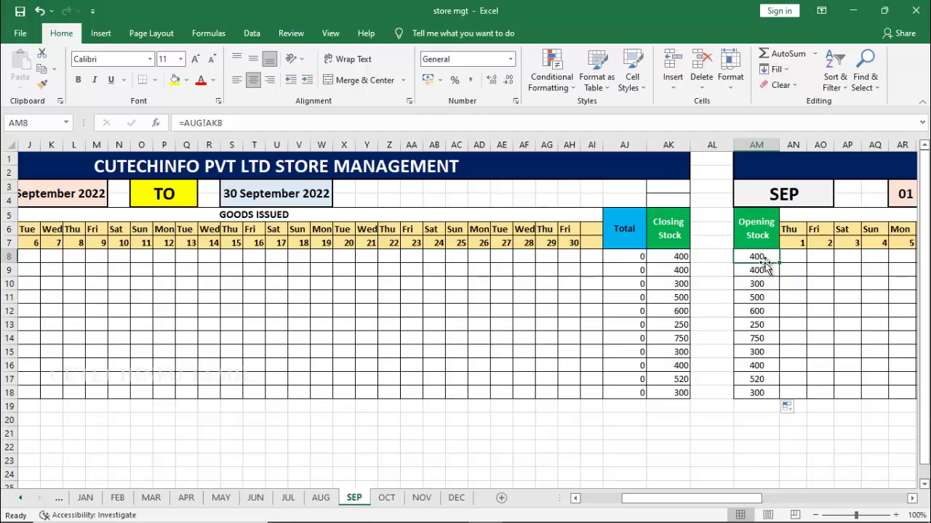
{"action": "left_click", "coordinate": [321, 499]}
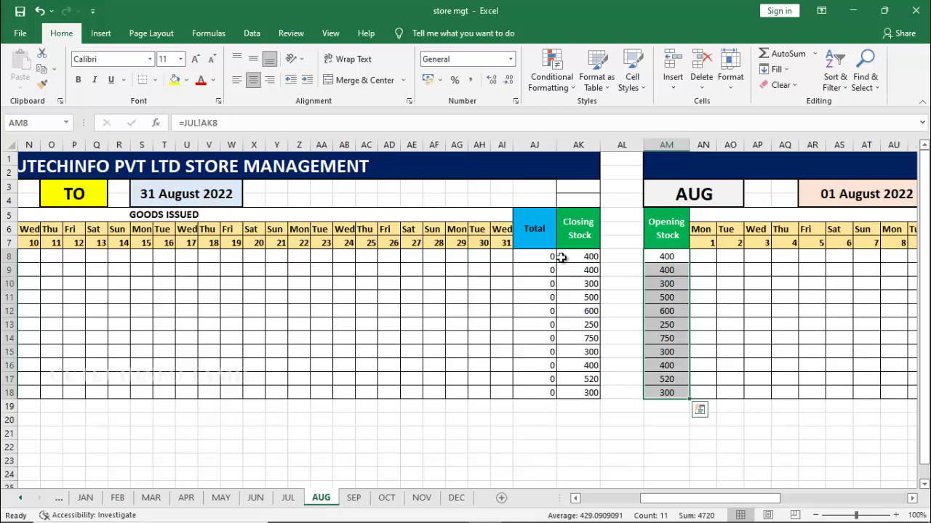
{"action": "left_click", "coordinate": [353, 498]}
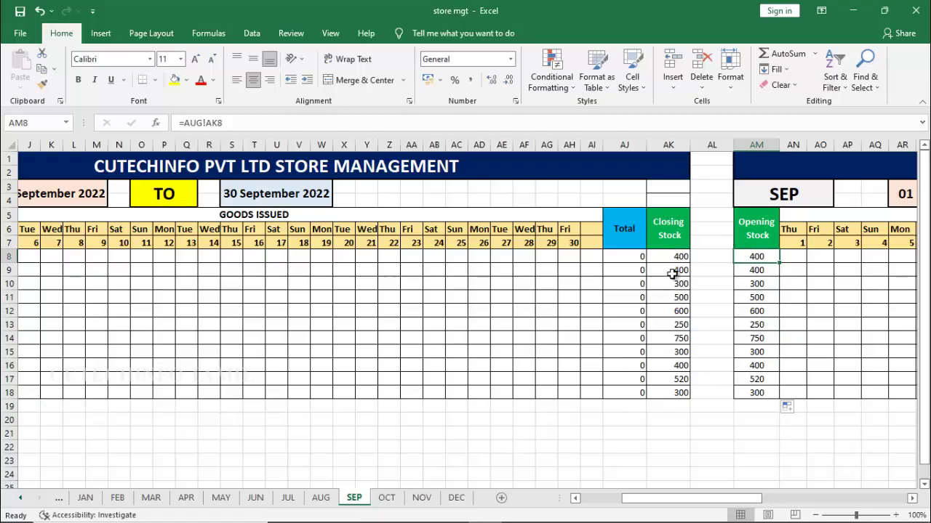
Clear OCT's Opening Stock values in AM8:AM18.
{"action": "left_click", "coordinate": [387, 499]}
{"action": "left_click_drag", "start_coordinate": [649, 499], "coordinate": [719, 498]}
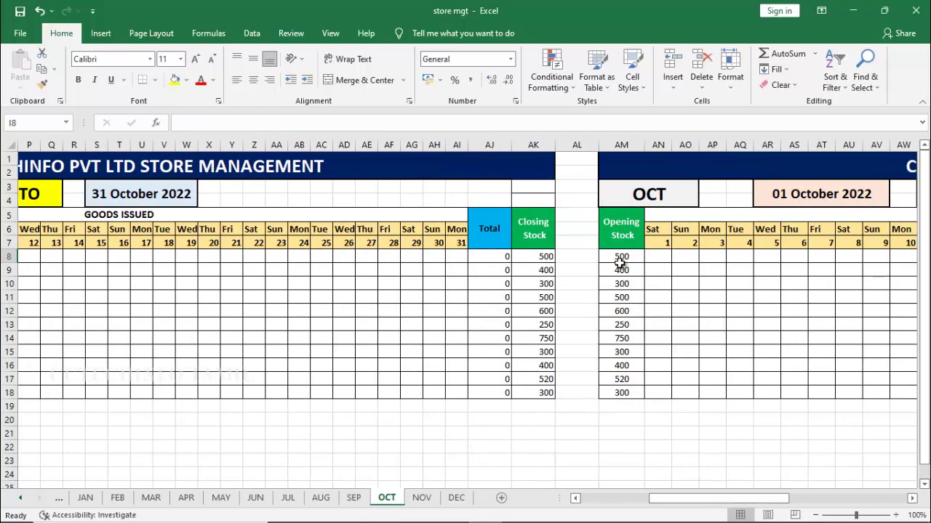
{"action": "left_click_drag", "start_coordinate": [620, 258], "coordinate": [622, 392]}
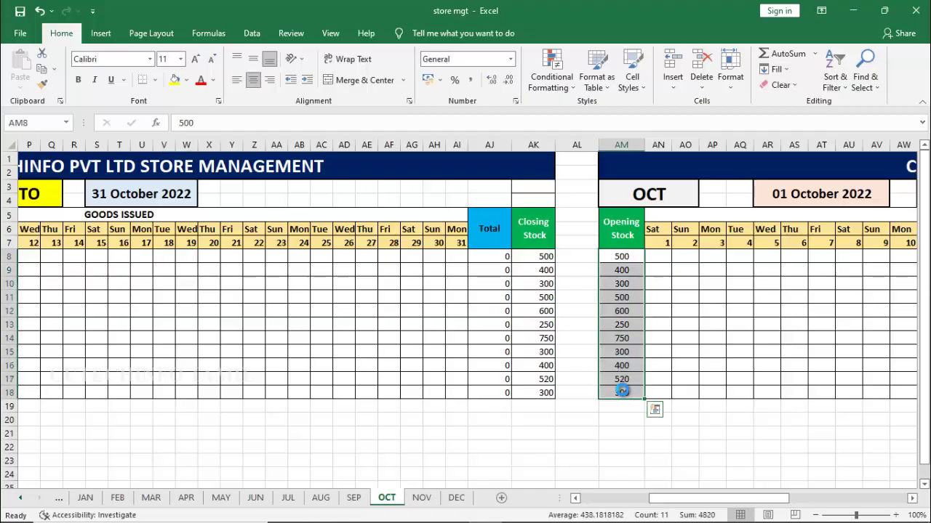
{"action": "key", "text": "Delete"}
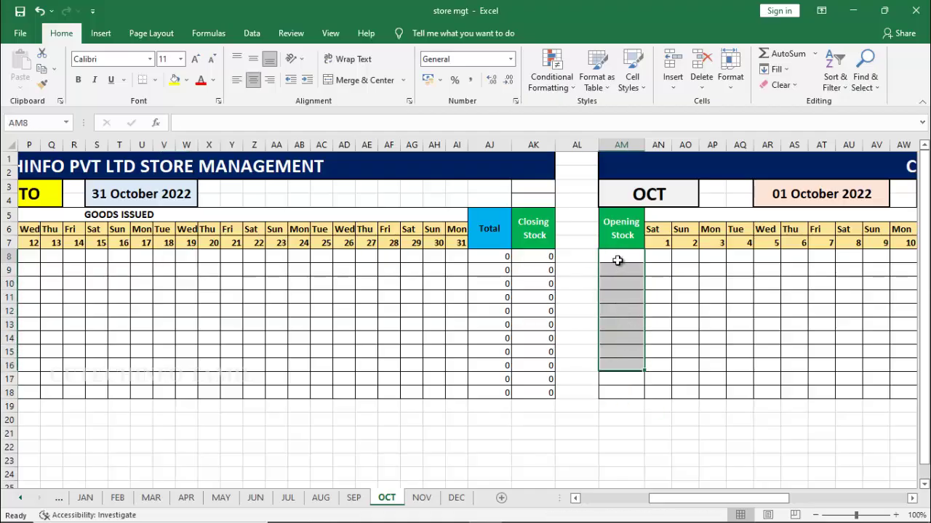
Link OCT's AM8 to =SEP!AK8 and fill it down through AM18.
{"action": "left_click", "coordinate": [618, 261]}
{"action": "type", "text": "="}
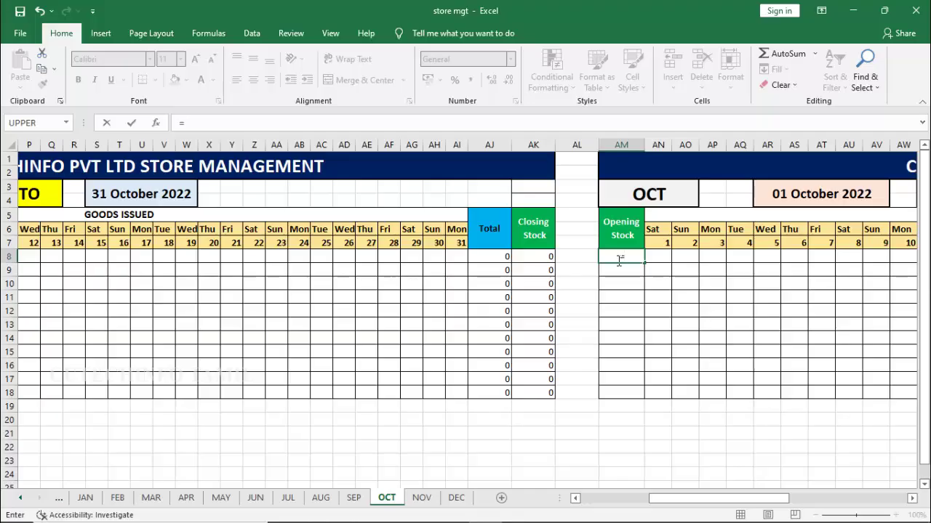
{"action": "left_click", "coordinate": [358, 498]}
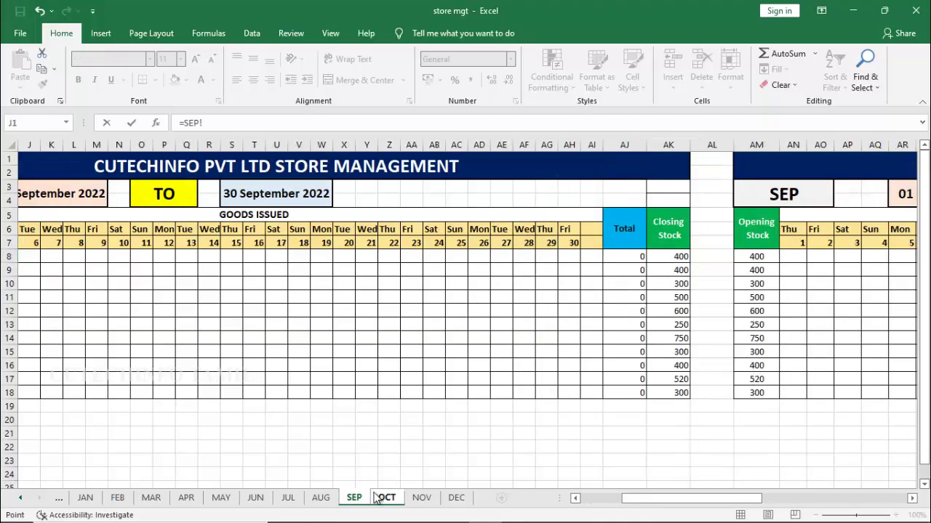
{"action": "left_click", "coordinate": [672, 258]}
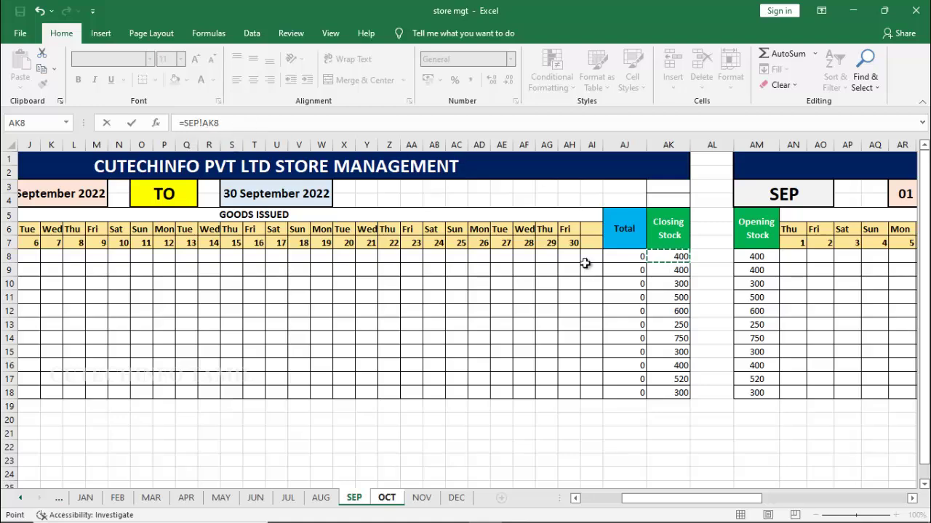
{"action": "key", "text": "Return"}
{"action": "left_click", "coordinate": [608, 258]}
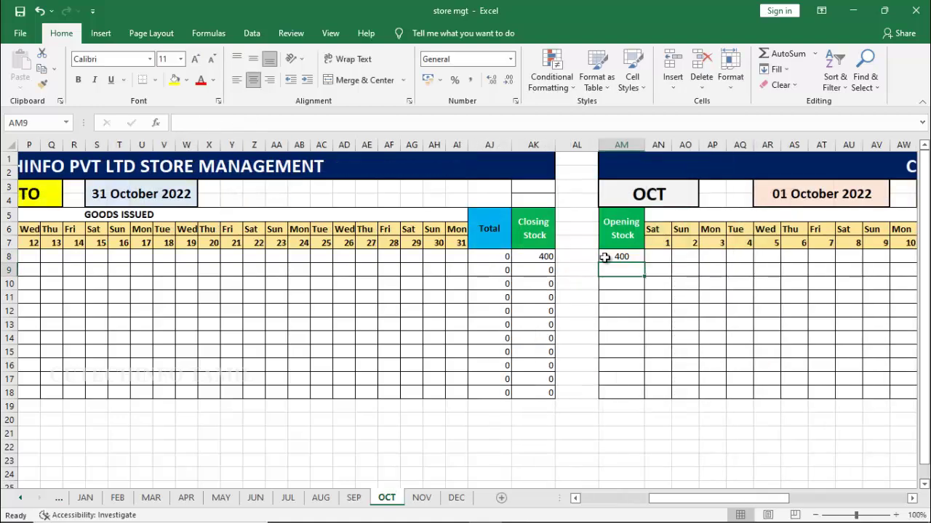
{"action": "left_click_drag", "start_coordinate": [644, 269], "coordinate": [647, 396]}
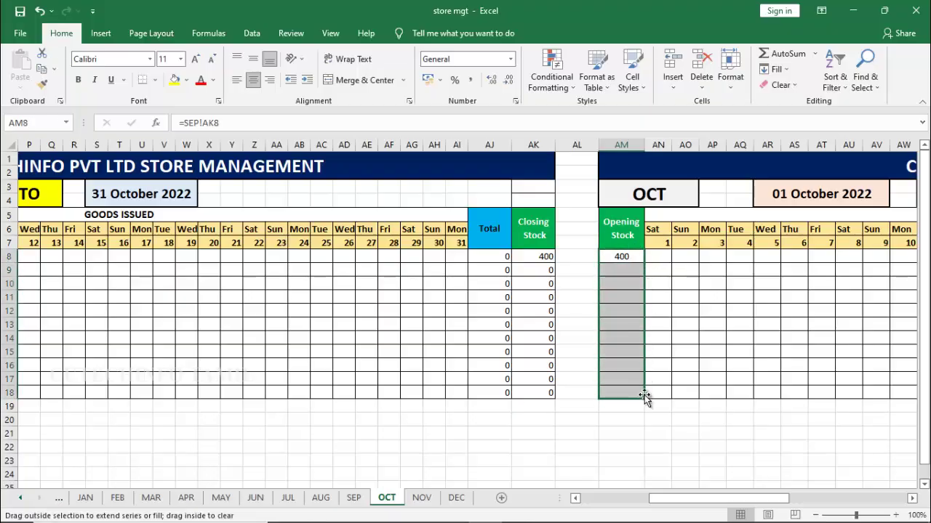
Clear NOV's Opening Stock values in AM8:AM18.
{"action": "left_click", "coordinate": [422, 498]}
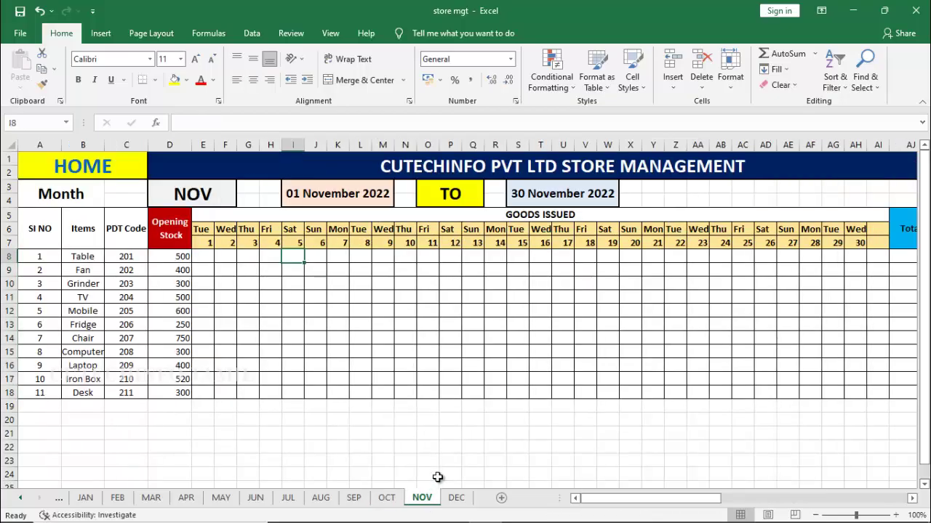
{"action": "left_click_drag", "start_coordinate": [689, 497], "coordinate": [743, 497]}
{"action": "left_click_drag", "start_coordinate": [692, 260], "coordinate": [693, 397]}
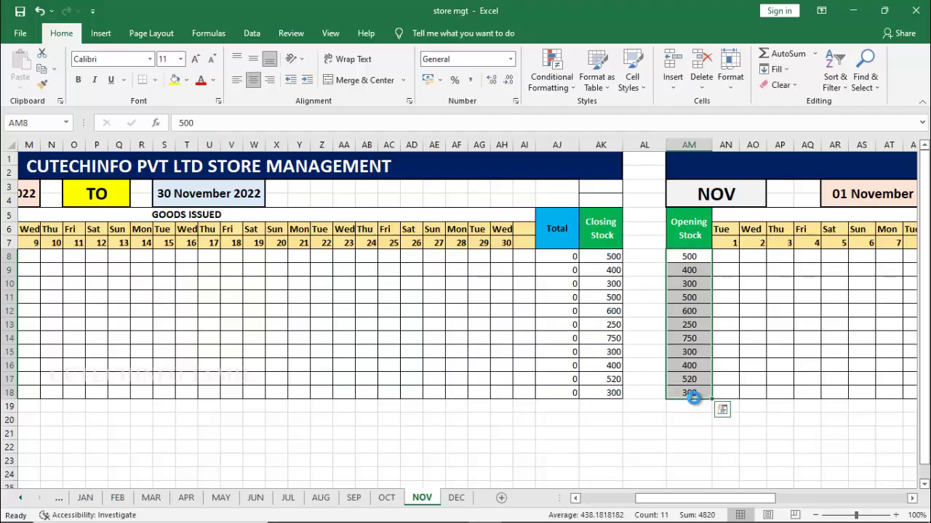
{"action": "key", "text": "Delete"}
Link NOV's AM8 to =OCT!AK8 and fill it down to AM18.
{"action": "left_click", "coordinate": [692, 257]}
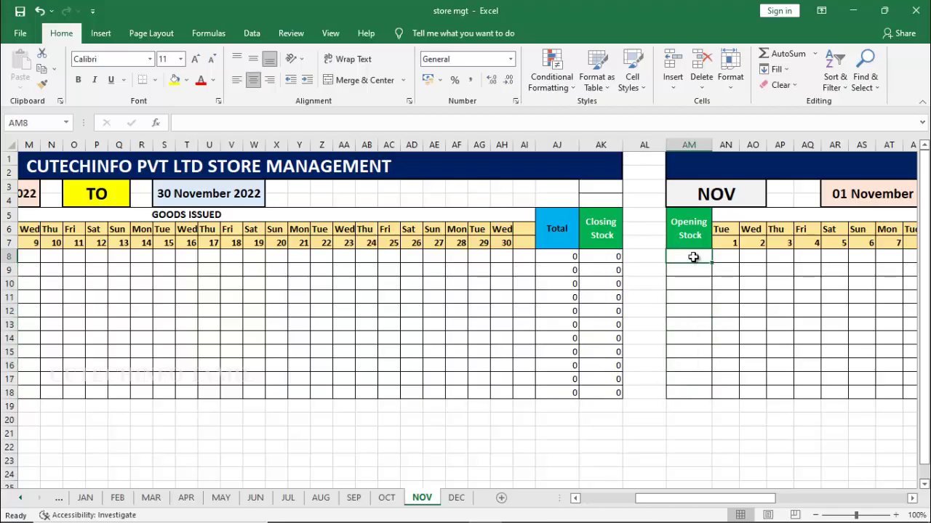
{"action": "type", "text": "="}
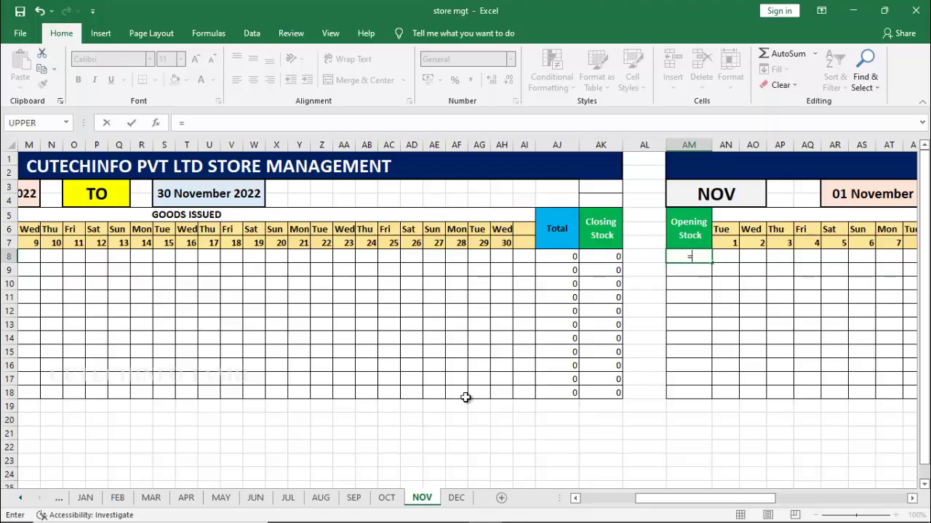
{"action": "left_click", "coordinate": [387, 498]}
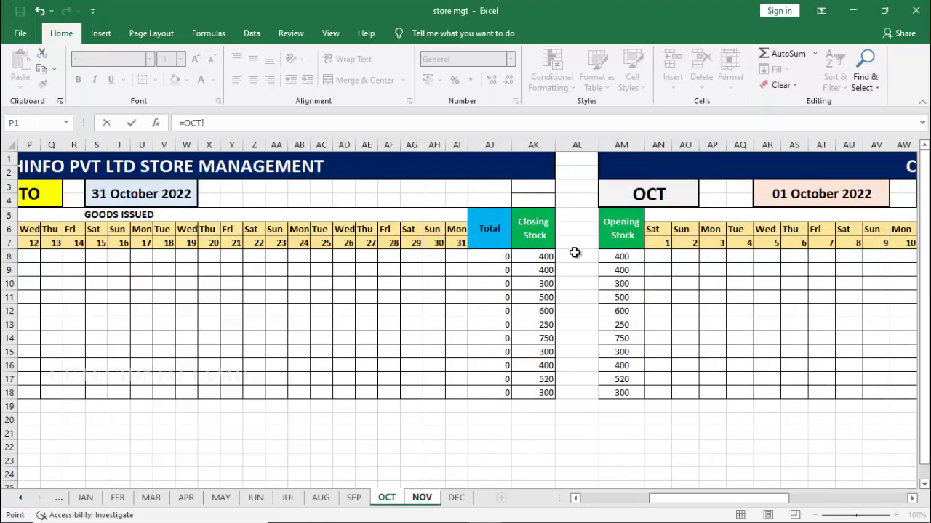
{"action": "left_click", "coordinate": [534, 259]}
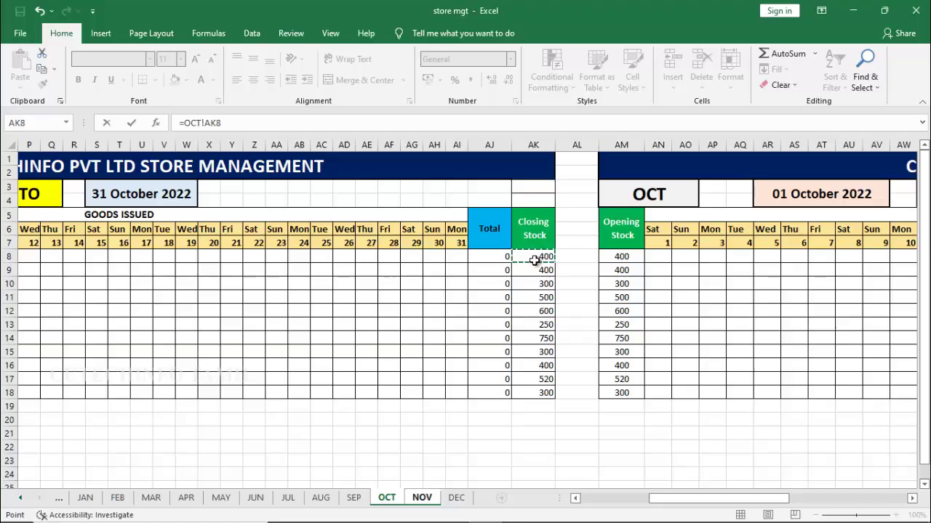
{"action": "key", "text": "Return"}
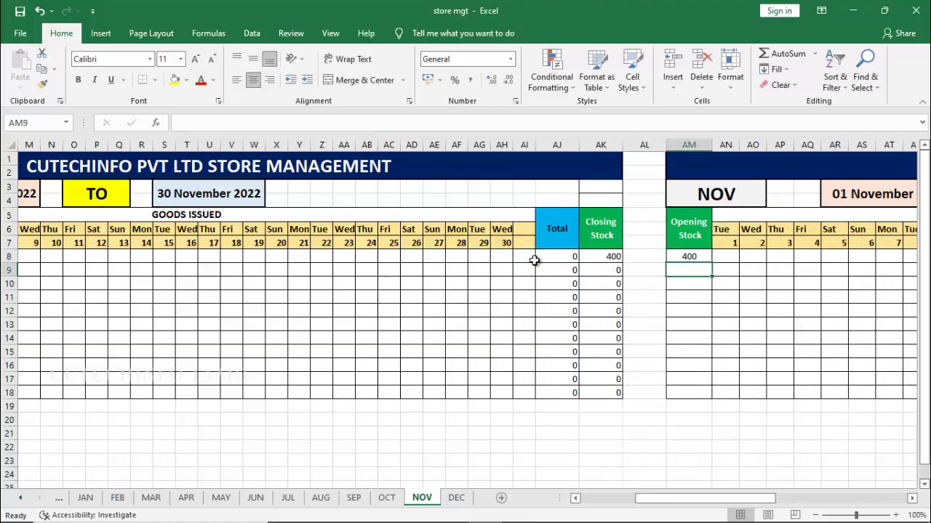
{"action": "left_click", "coordinate": [691, 259]}
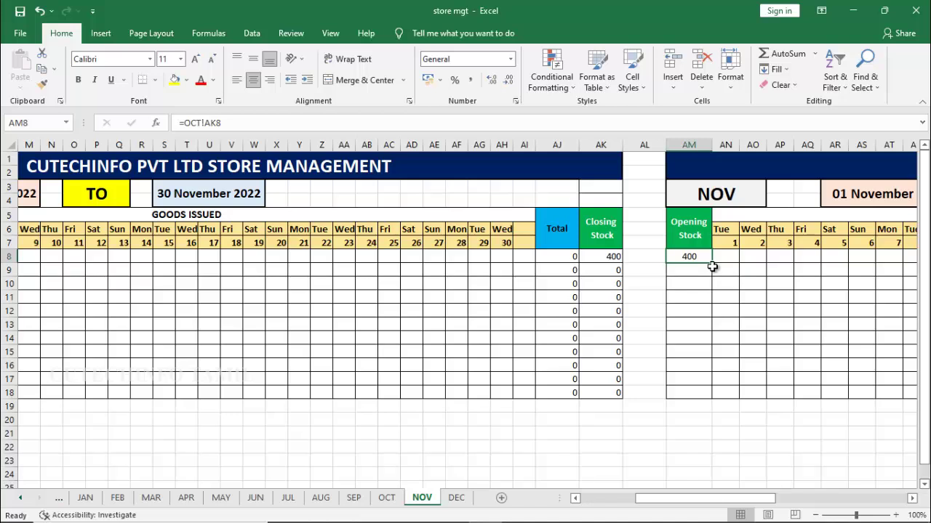
{"action": "left_click_drag", "start_coordinate": [715, 266], "coordinate": [718, 394]}
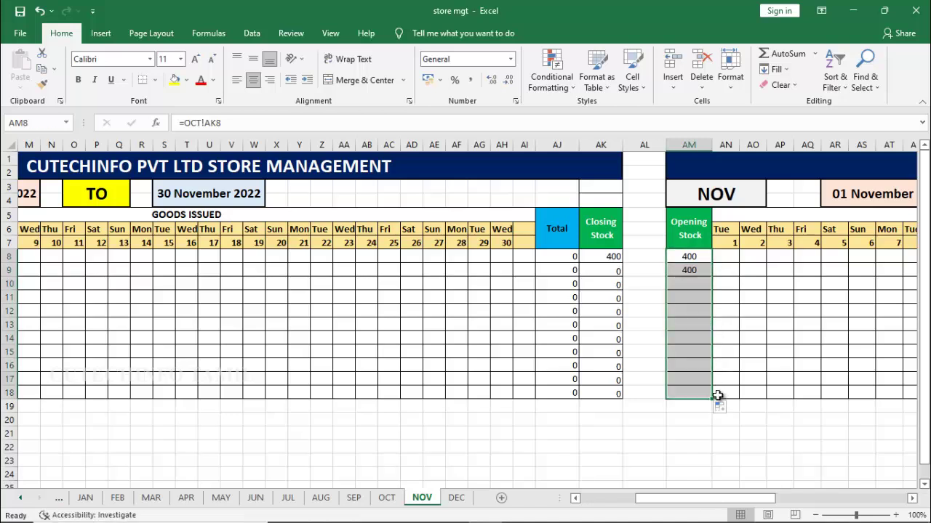
Clear DEC's Opening Stock values in AM8:AM18.
{"action": "left_click", "coordinate": [456, 499]}
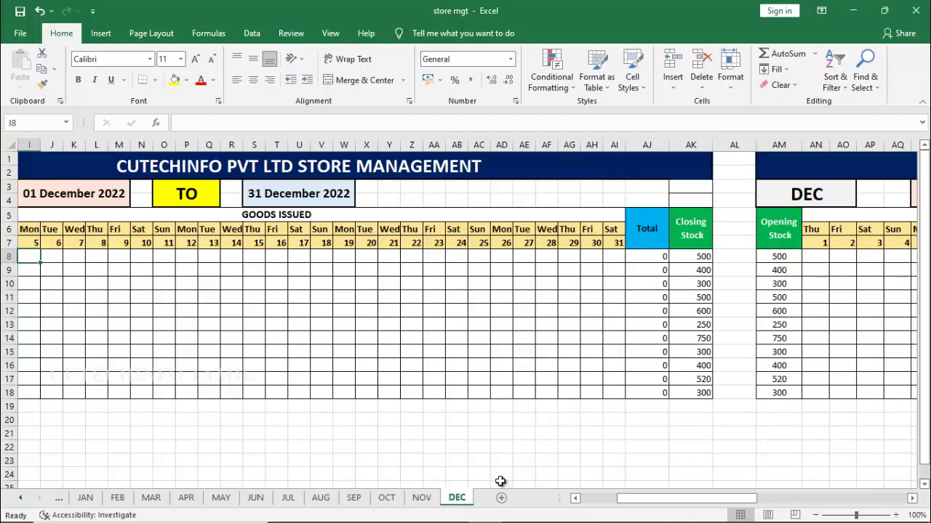
{"action": "left_click", "coordinate": [778, 256]}
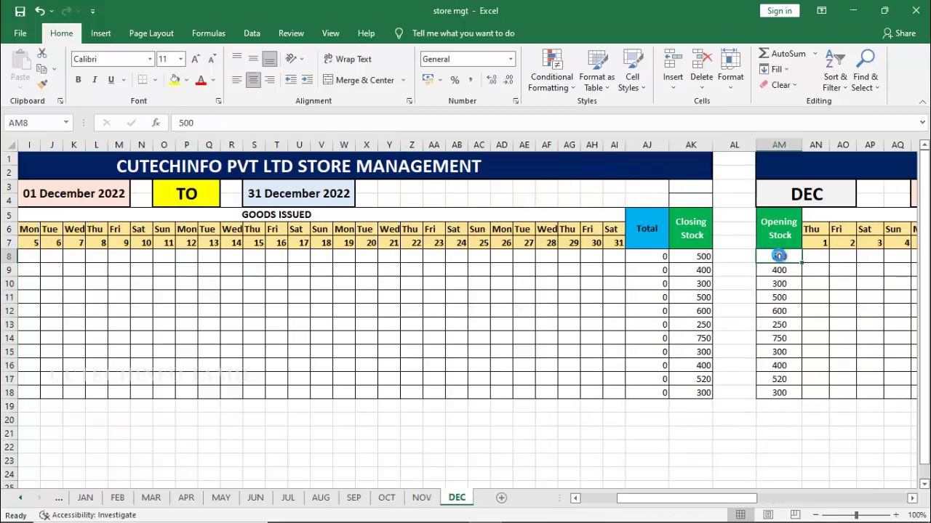
{"action": "left_click_drag", "start_coordinate": [779, 256], "coordinate": [780, 392]}
{"action": "key", "text": "Delete"}
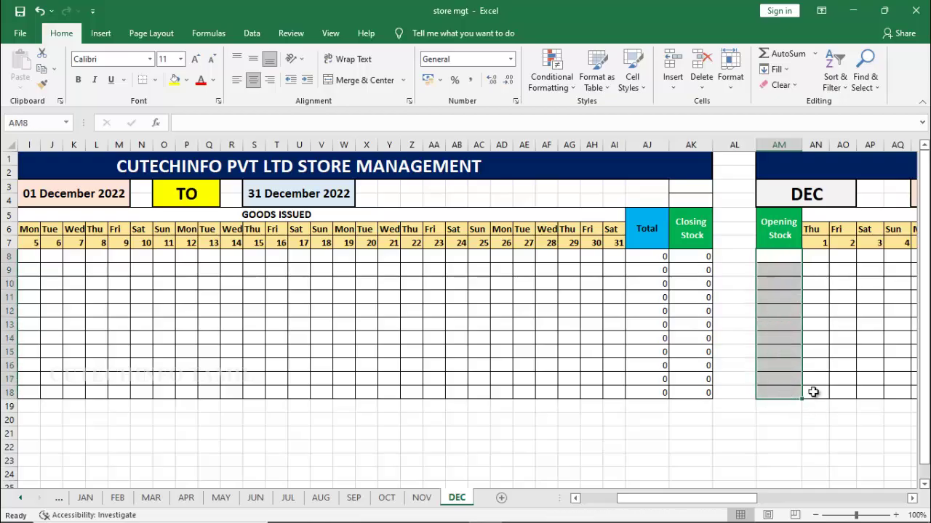
Link DEC's AM8 to =NOV!AK8 and fill it down through AM18.
{"action": "left_click", "coordinate": [773, 258]}
{"action": "type", "text": "="}
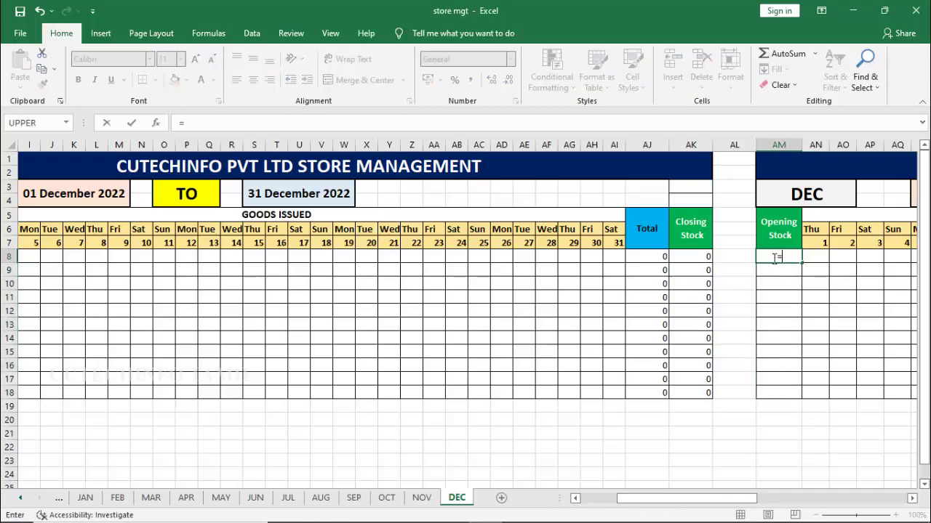
{"action": "left_click", "coordinate": [427, 500]}
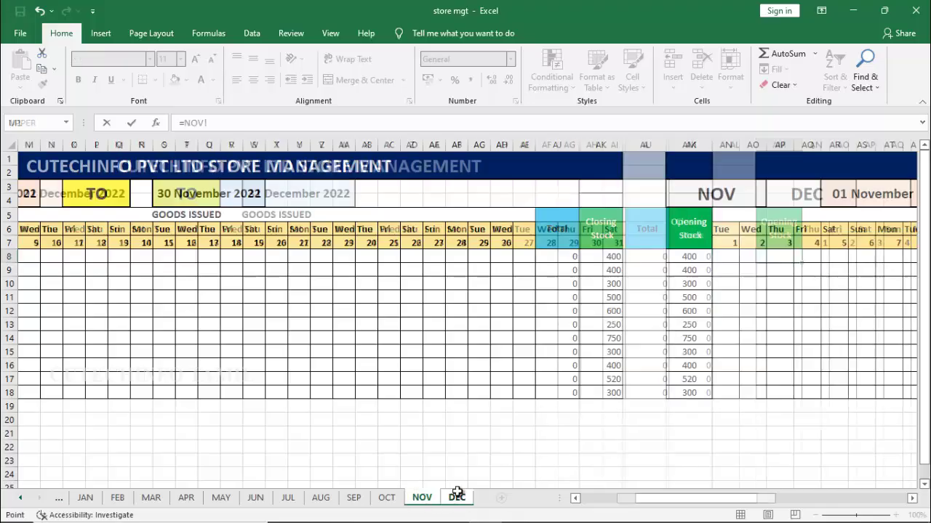
{"action": "left_click", "coordinate": [607, 257]}
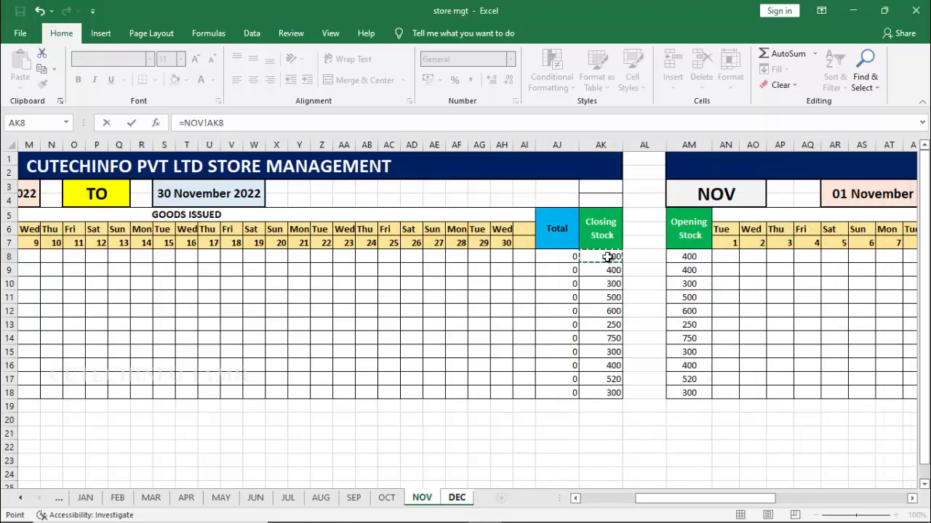
{"action": "key", "text": "Return"}
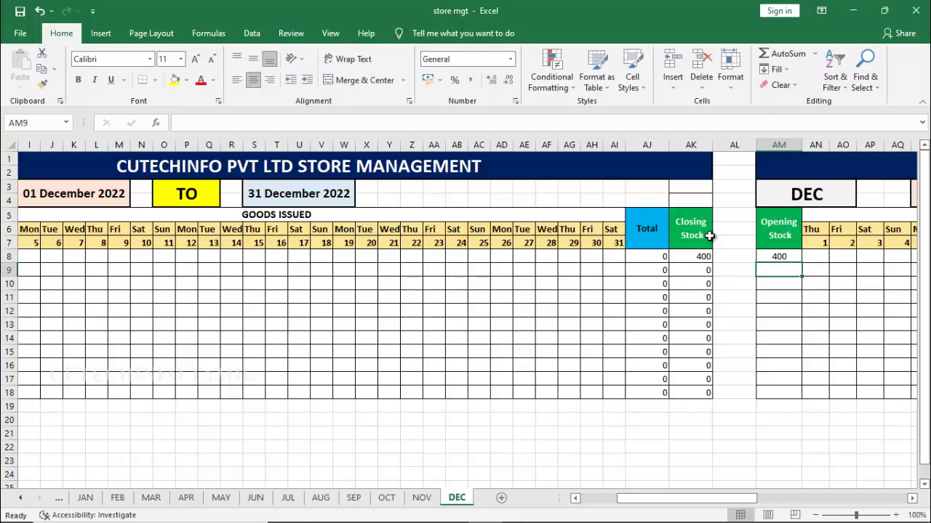
{"action": "left_click", "coordinate": [789, 258]}
{"action": "left_click_drag", "start_coordinate": [802, 264], "coordinate": [818, 396]}
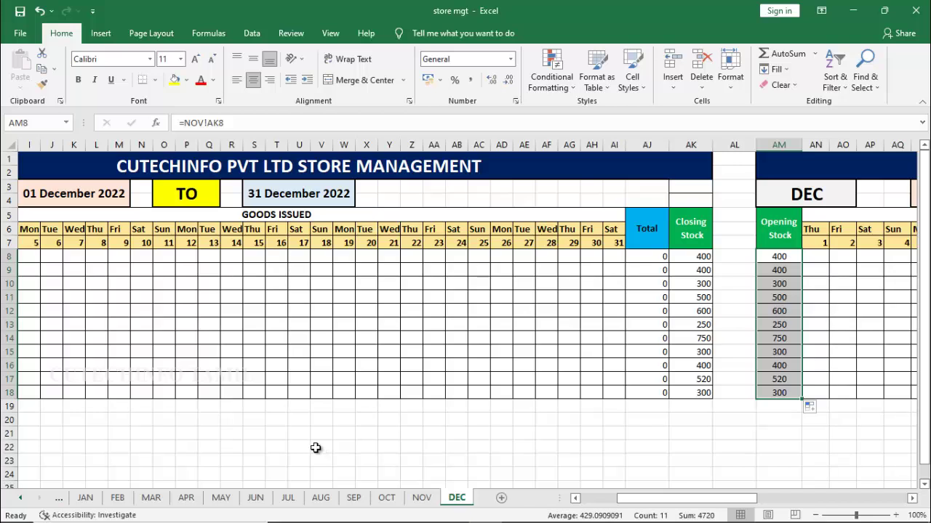
On the JAN sheet, record 400 goods received for Table on the 12th.
{"action": "left_click_drag", "start_coordinate": [658, 500], "coordinate": [668, 500]}
{"action": "left_click", "coordinate": [85, 501]}
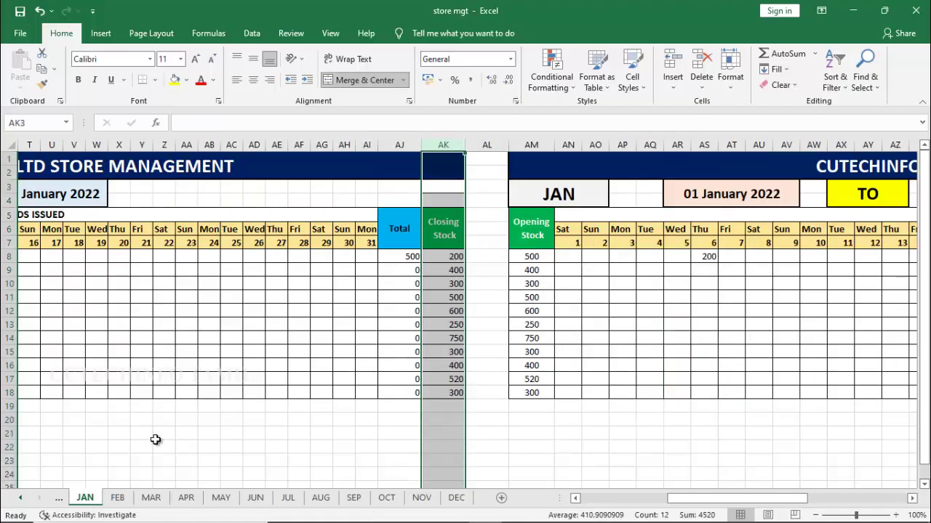
{"action": "left_click_drag", "start_coordinate": [723, 500], "coordinate": [771, 504]}
{"action": "left_click", "coordinate": [636, 260]}
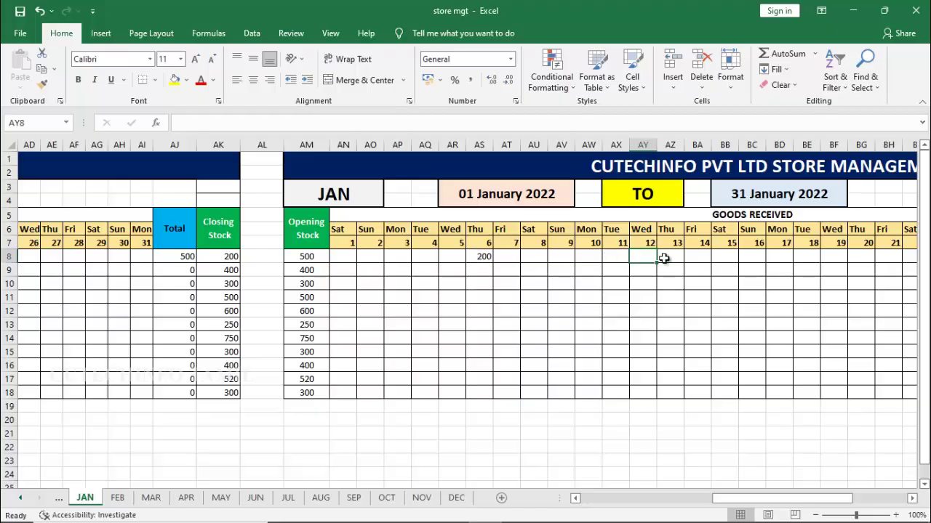
{"action": "type", "text": "400"}
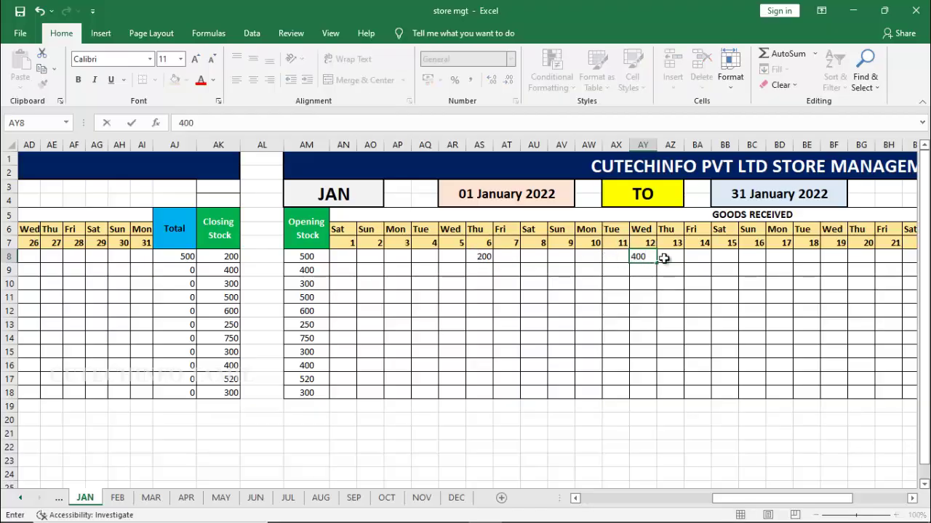
{"action": "key", "text": "Return"}
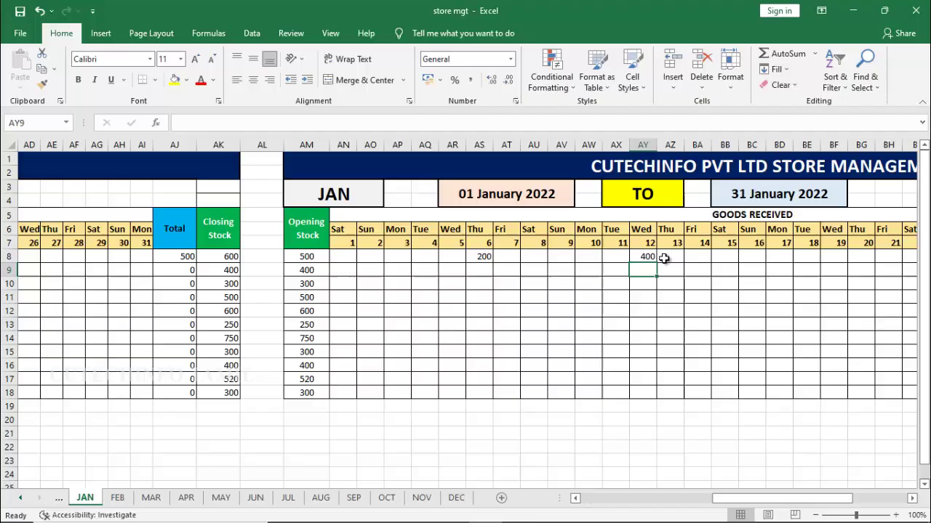
Record 300 received and 50 issued for Table on the 17th, then go to FEB.
{"action": "left_click", "coordinate": [785, 259]}
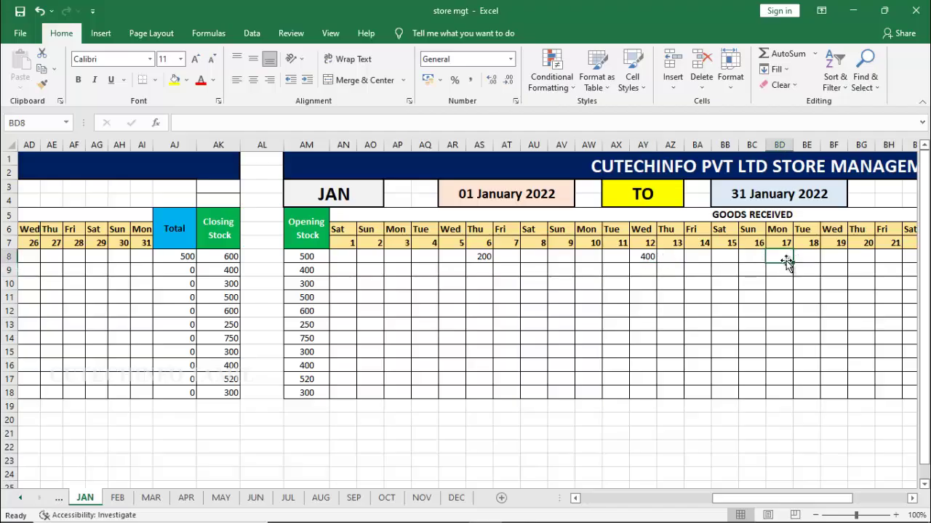
{"action": "type", "text": "00"}
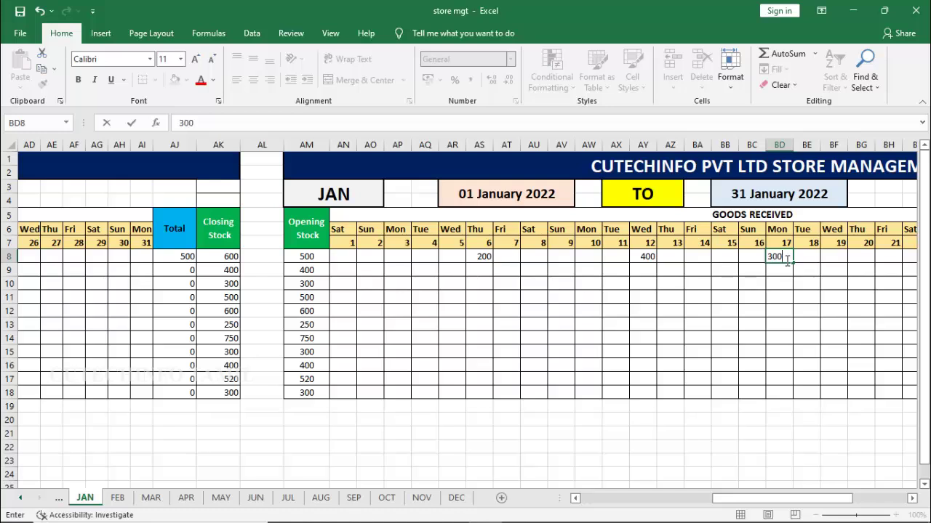
{"action": "key", "text": "Return"}
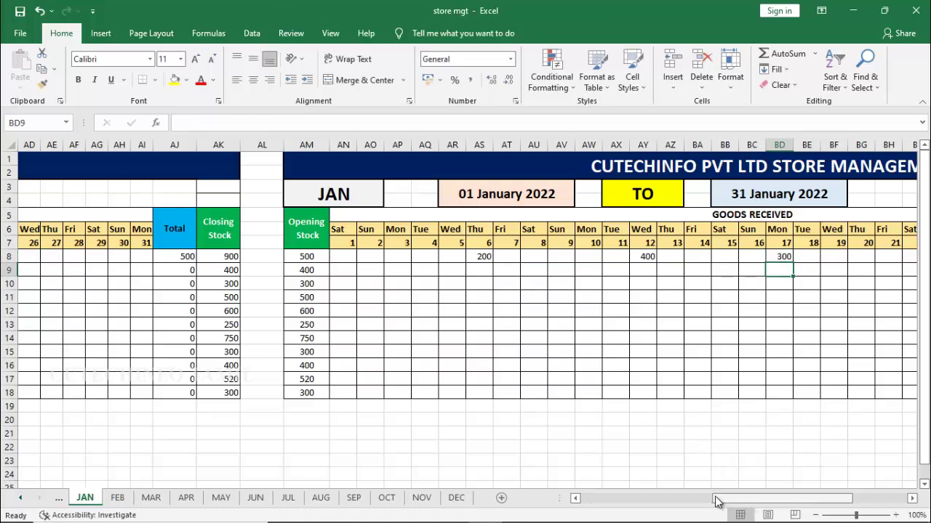
{"action": "left_click_drag", "start_coordinate": [713, 500], "coordinate": [636, 499]}
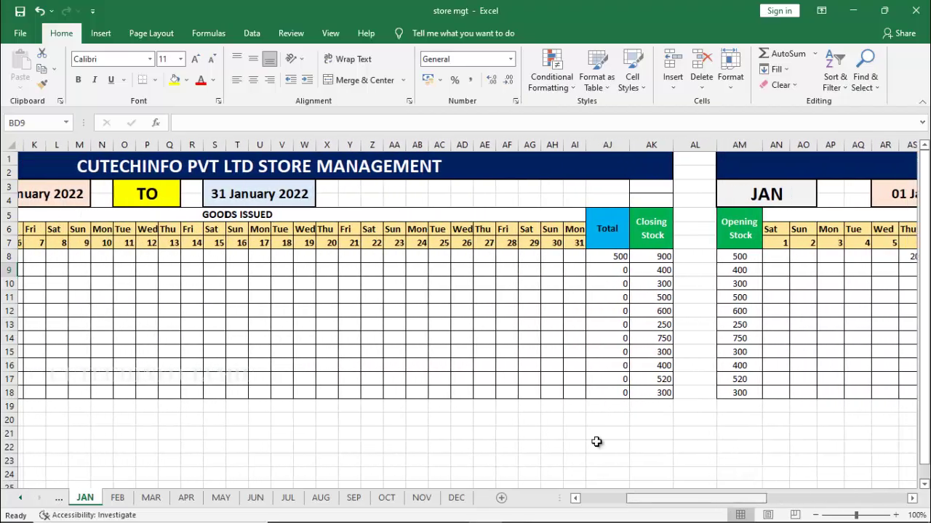
{"action": "left_click", "coordinate": [250, 256]}
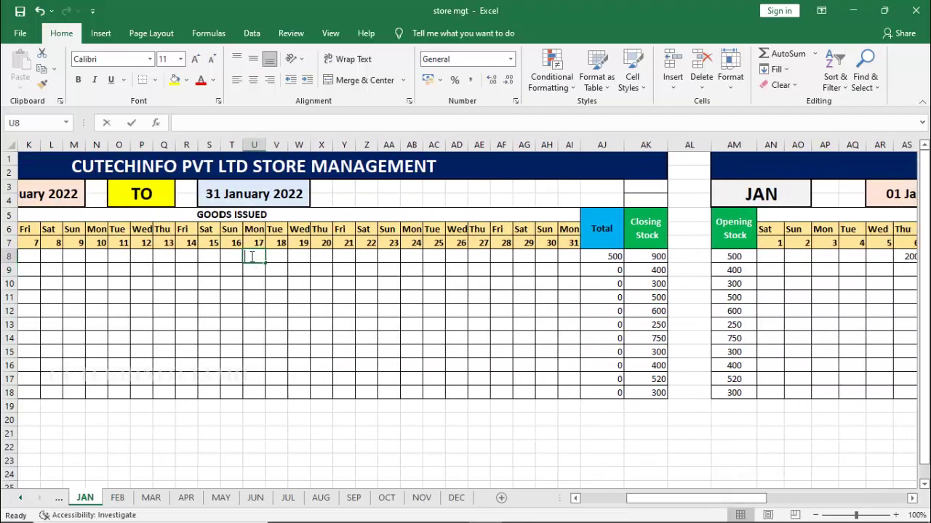
{"action": "type", "text": "50"}
{"action": "key", "text": "Return"}
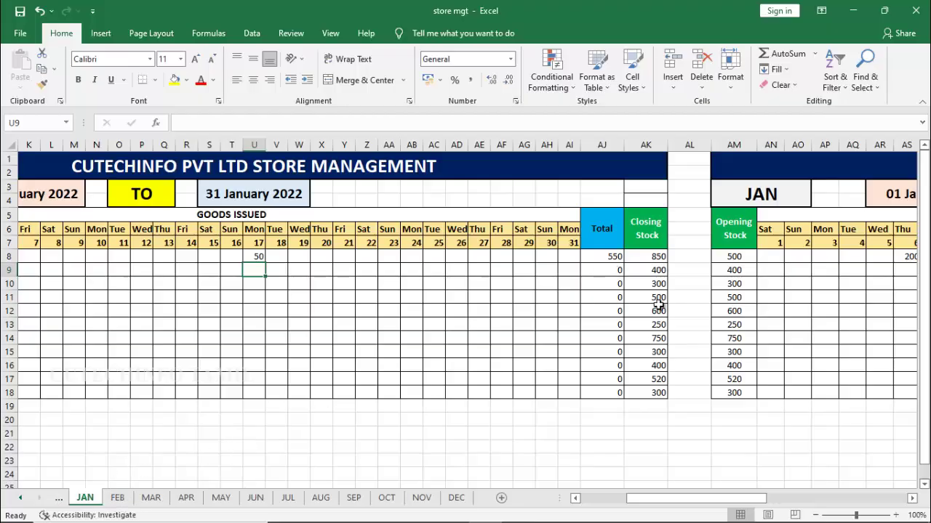
{"action": "left_click", "coordinate": [118, 498]}
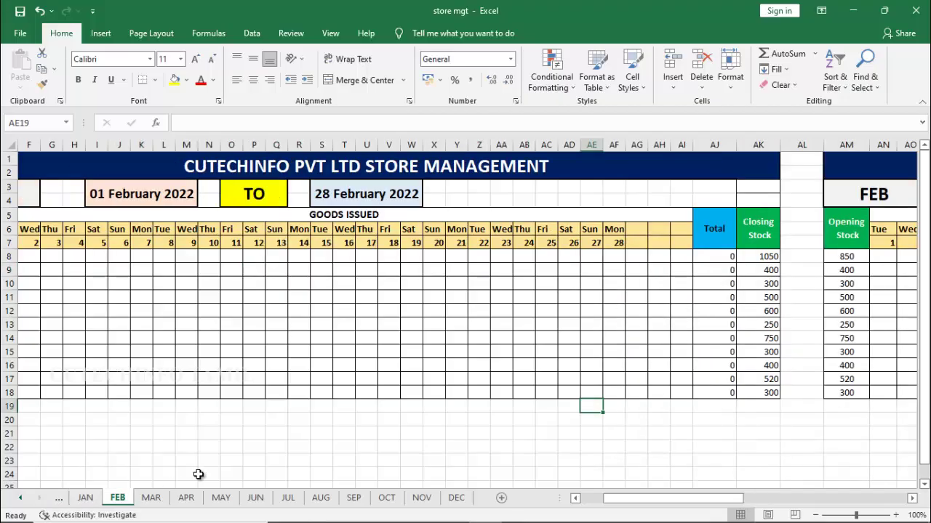
Check FEB and MAR opening stock links to the prior month, then view AUG, SEP, DEC.
{"action": "left_click", "coordinate": [846, 256]}
{"action": "left_click_drag", "start_coordinate": [720, 499], "coordinate": [645, 510]}
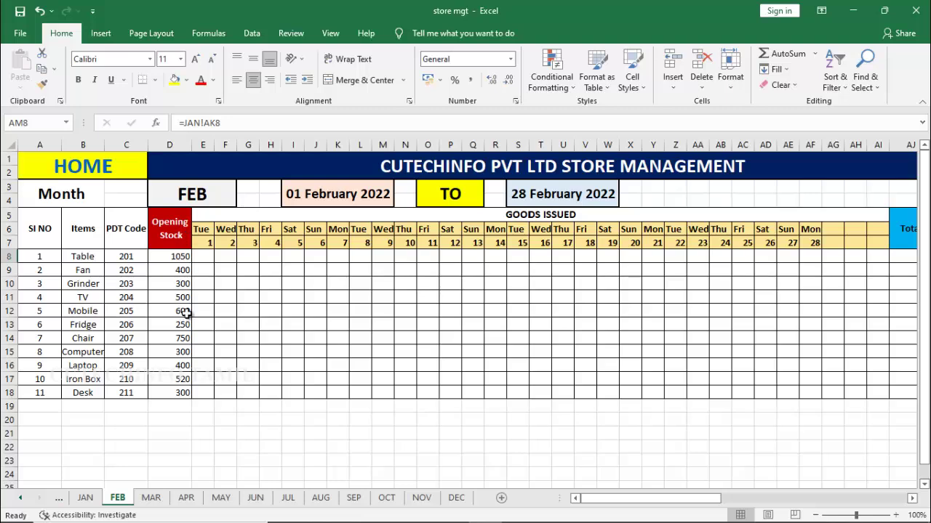
{"action": "left_click_drag", "start_coordinate": [676, 495], "coordinate": [700, 501]}
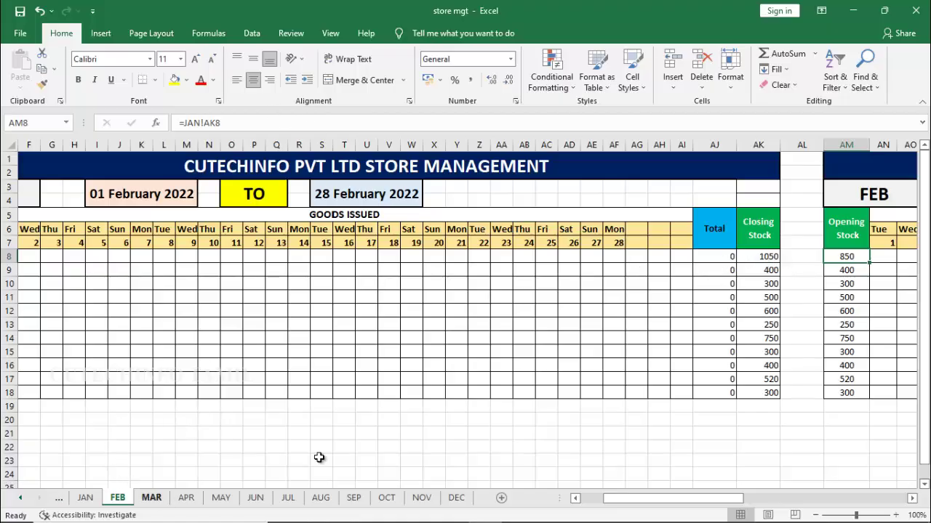
{"action": "left_click", "coordinate": [152, 496]}
{"action": "left_click", "coordinate": [795, 256]}
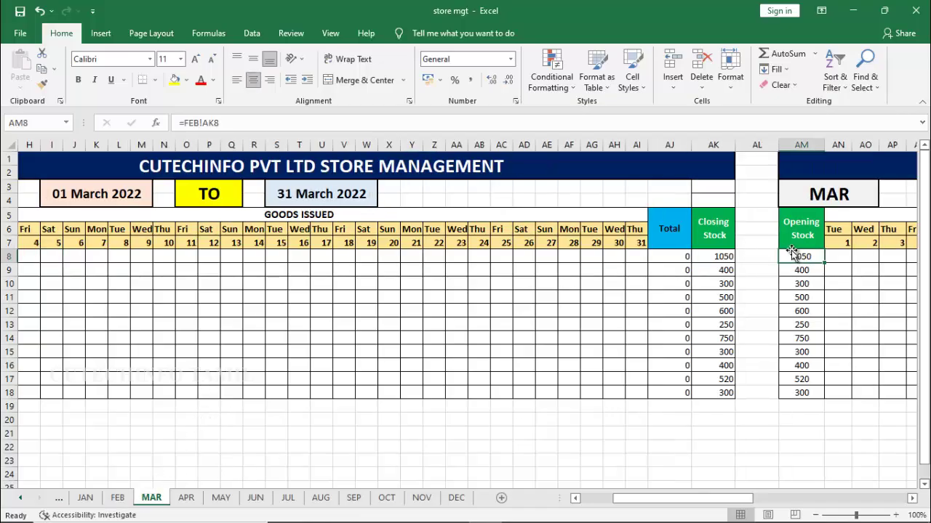
{"action": "left_click", "coordinate": [322, 497]}
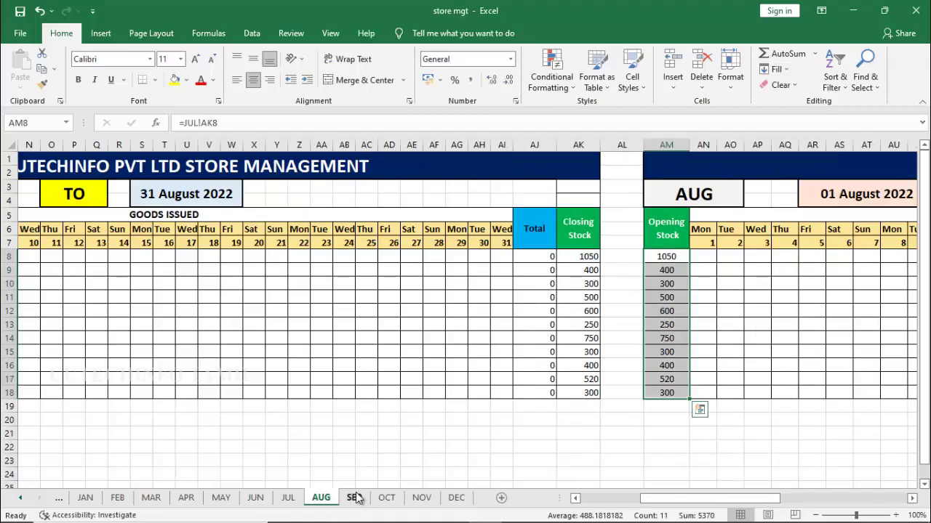
{"action": "left_click", "coordinate": [354, 498]}
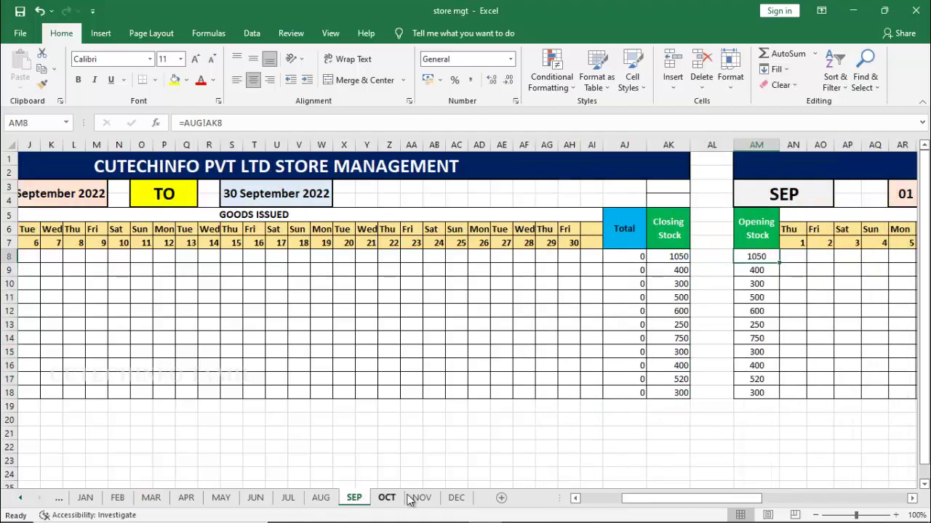
{"action": "left_click", "coordinate": [456, 498]}
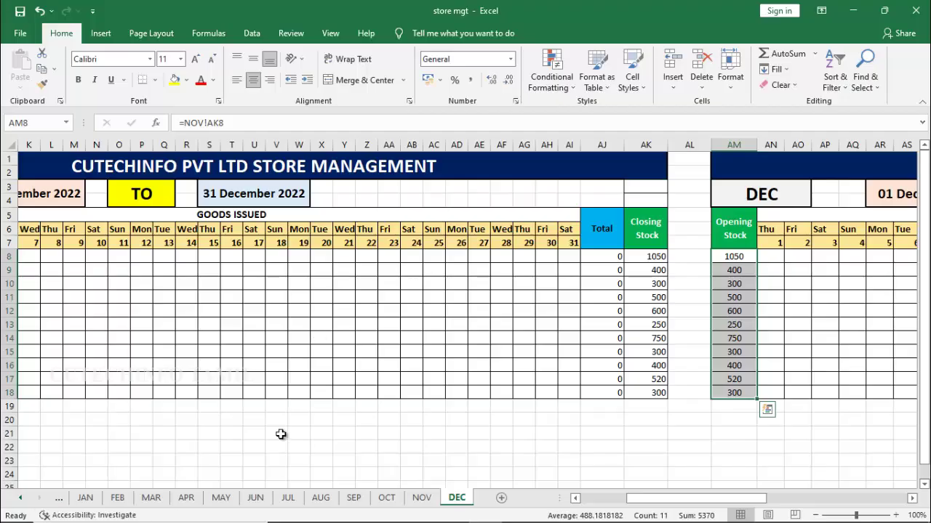
Revisit FEB and MAR, then select April's goods issued grid.
{"action": "left_click", "coordinate": [117, 497]}
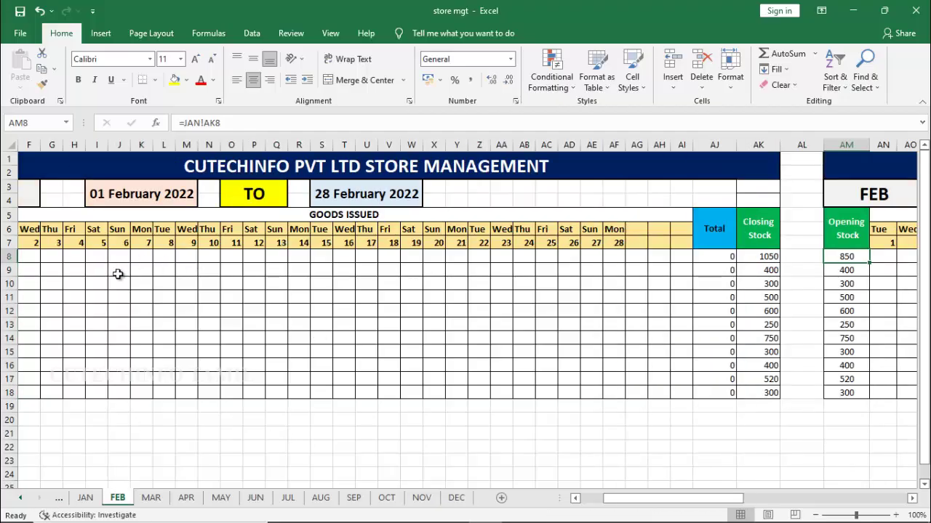
{"action": "left_click_drag", "start_coordinate": [623, 505], "coordinate": [589, 503]}
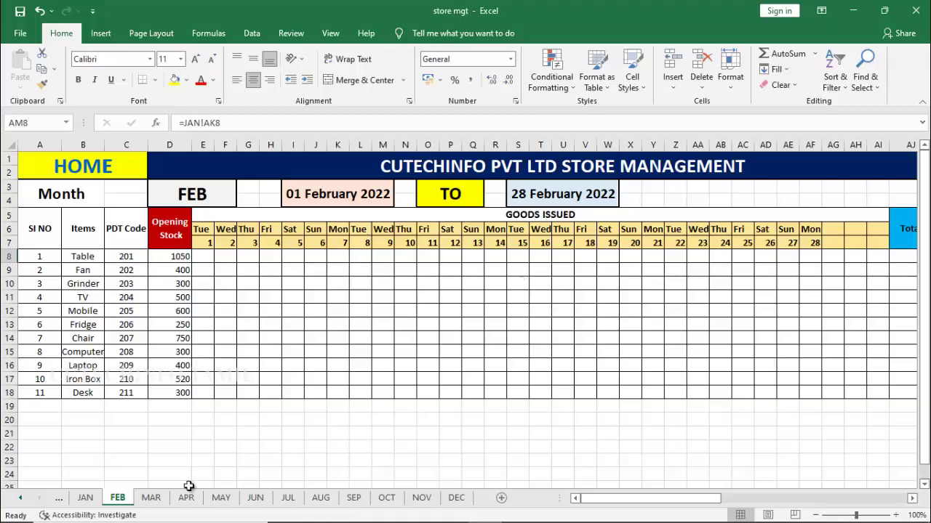
{"action": "left_click", "coordinate": [152, 498]}
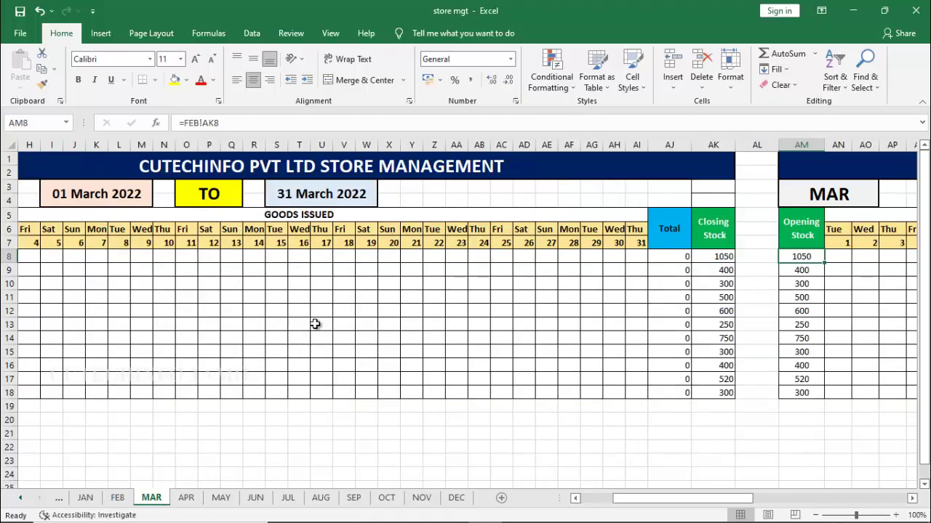
{"action": "left_click", "coordinate": [212, 274]}
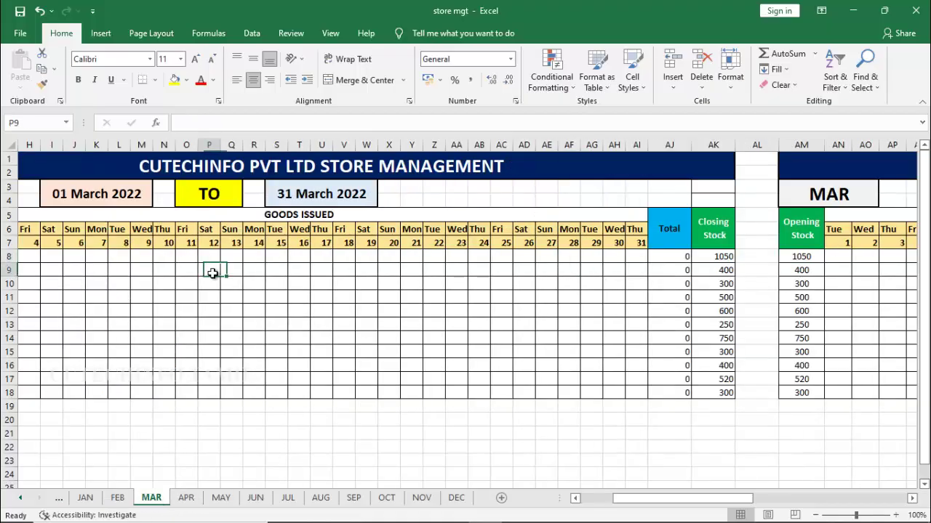
{"action": "left_click", "coordinate": [186, 498]}
{"action": "left_click_drag", "start_coordinate": [211, 270], "coordinate": [485, 381]}
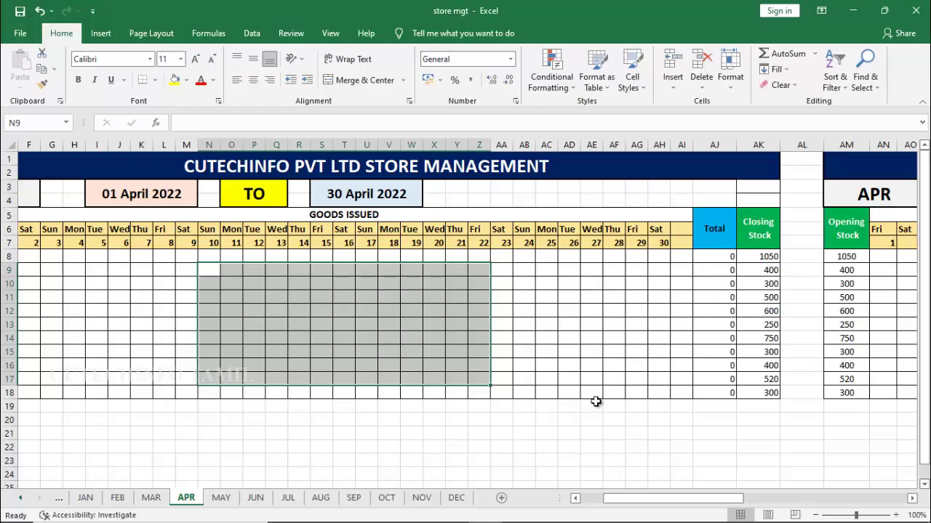
{"action": "left_click_drag", "start_coordinate": [658, 499], "coordinate": [645, 498]}
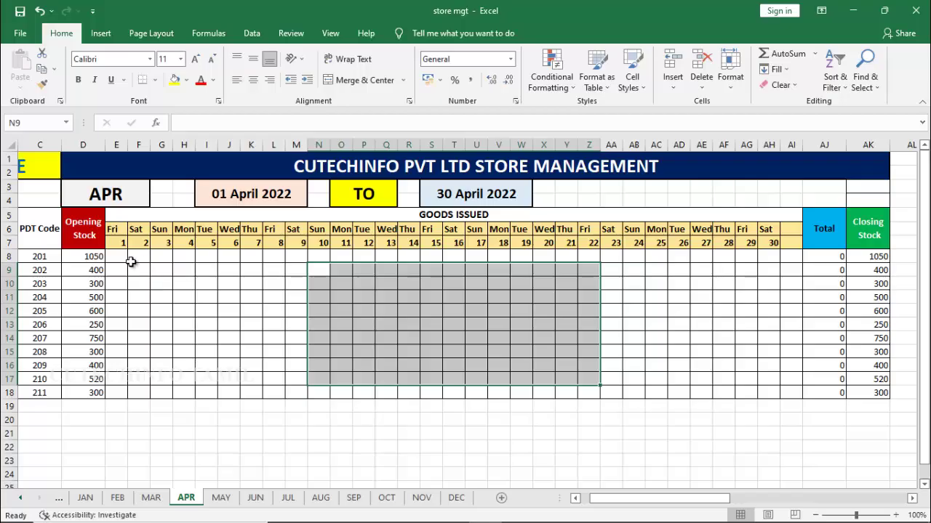
{"action": "left_click_drag", "start_coordinate": [128, 261], "coordinate": [796, 392]}
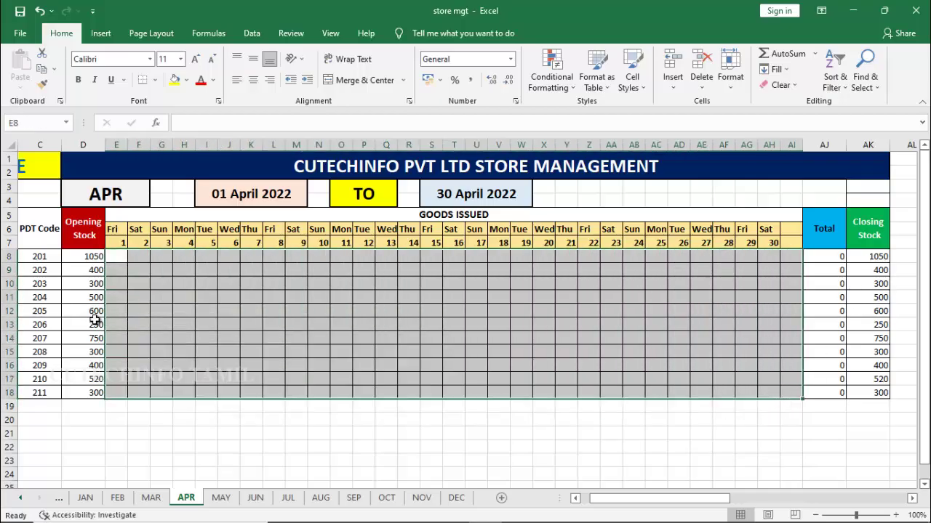
Flip back through MAR, FEB and JAN to DEC and reveal the HOME tab.
{"action": "left_click", "coordinate": [152, 502]}
{"action": "left_click", "coordinate": [118, 499]}
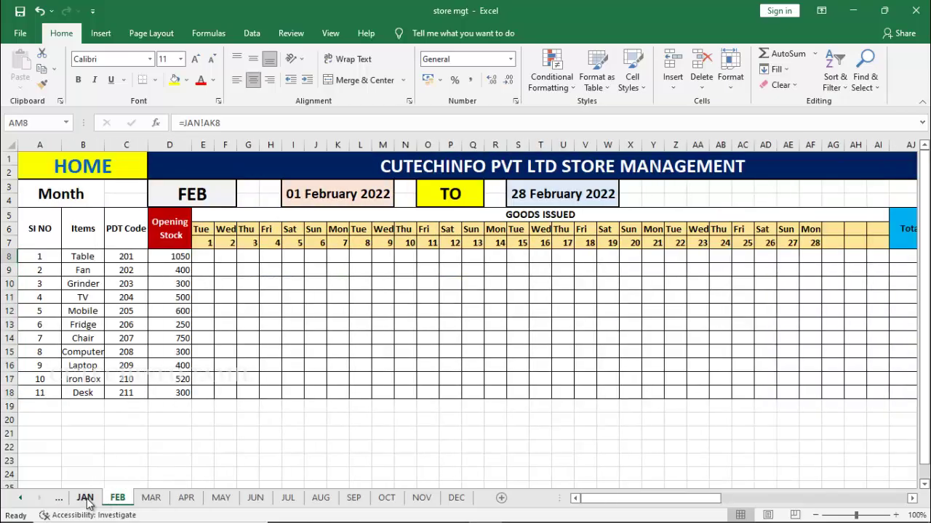
{"action": "left_click", "coordinate": [86, 499]}
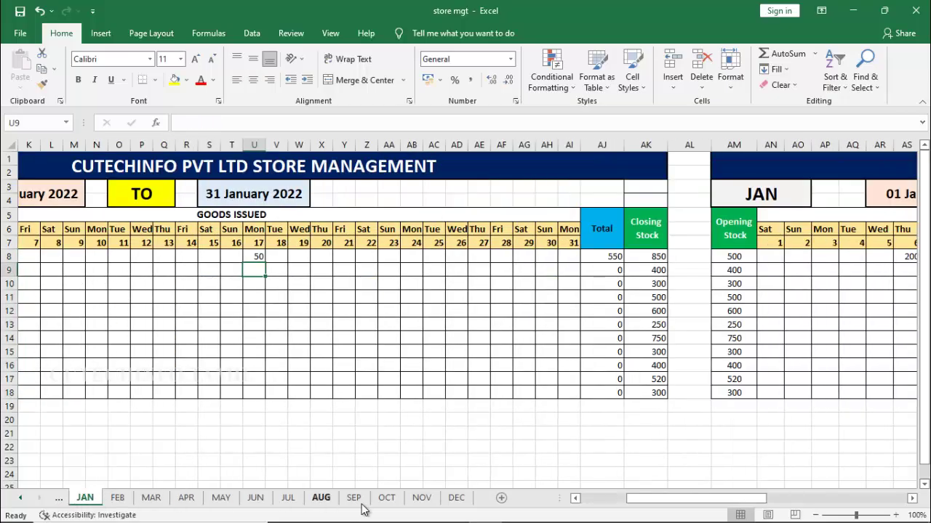
{"action": "left_click", "coordinate": [456, 500]}
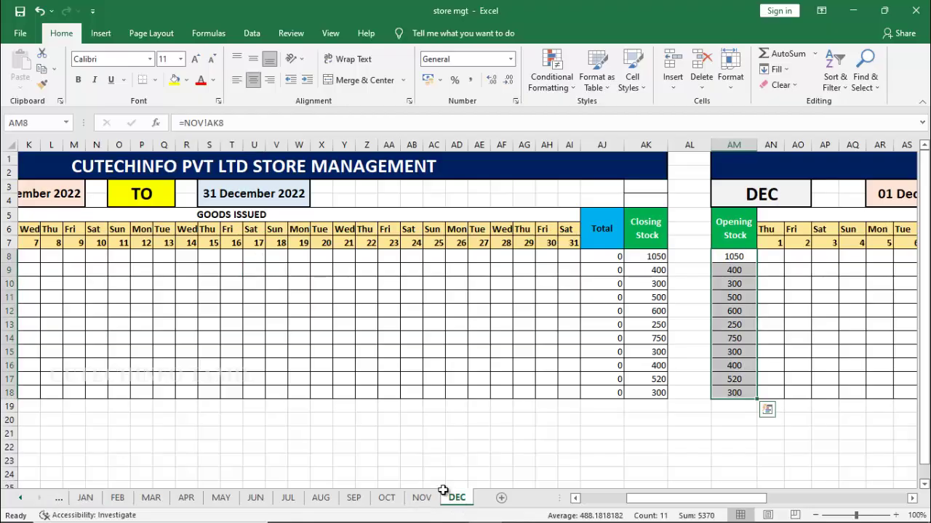
{"action": "left_click", "coordinate": [22, 498]}
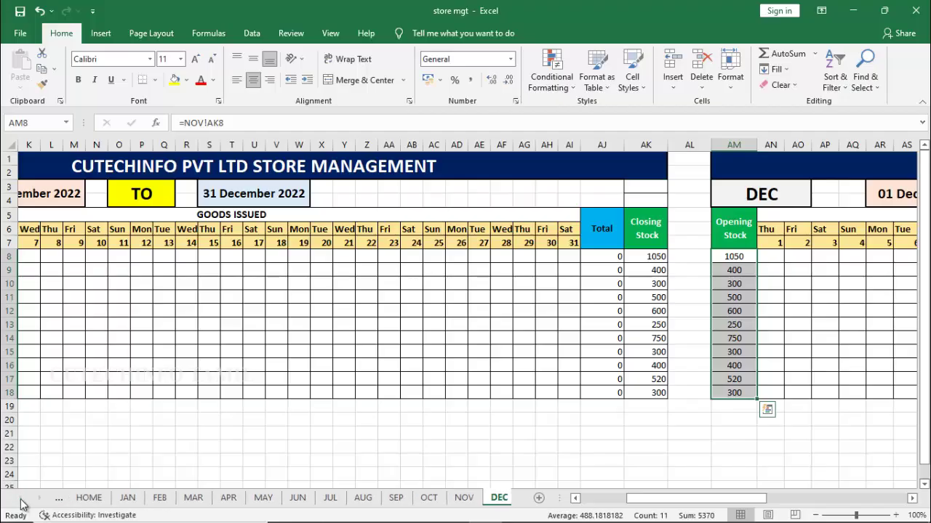
On the HOME sheet, draw a rounded rectangle over B4:B6.
{"action": "left_click", "coordinate": [88, 498]}
{"action": "left_click", "coordinate": [189, 312]}
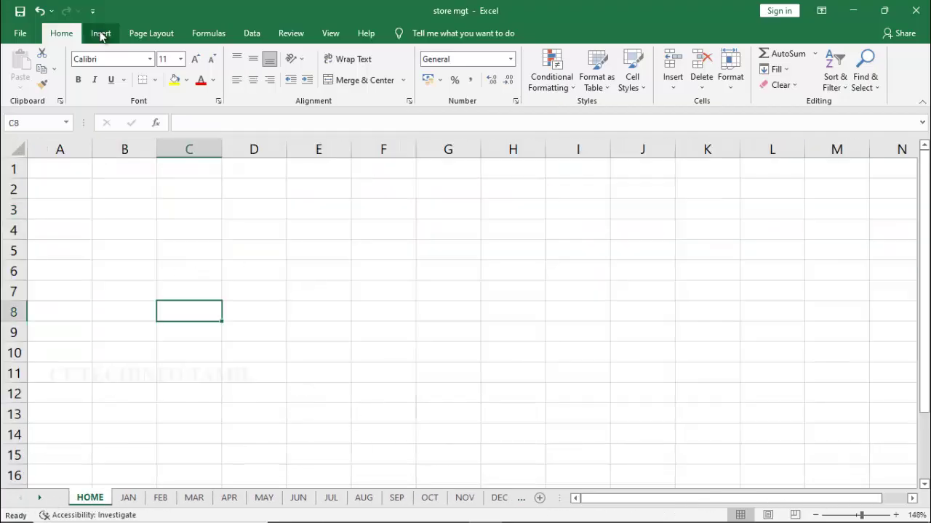
{"action": "left_click", "coordinate": [100, 33]}
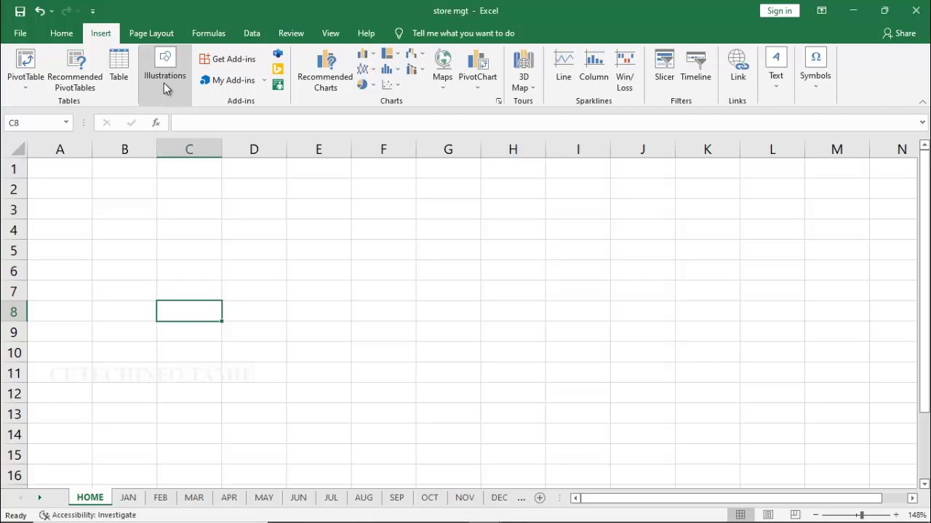
{"action": "left_click", "coordinate": [167, 88]}
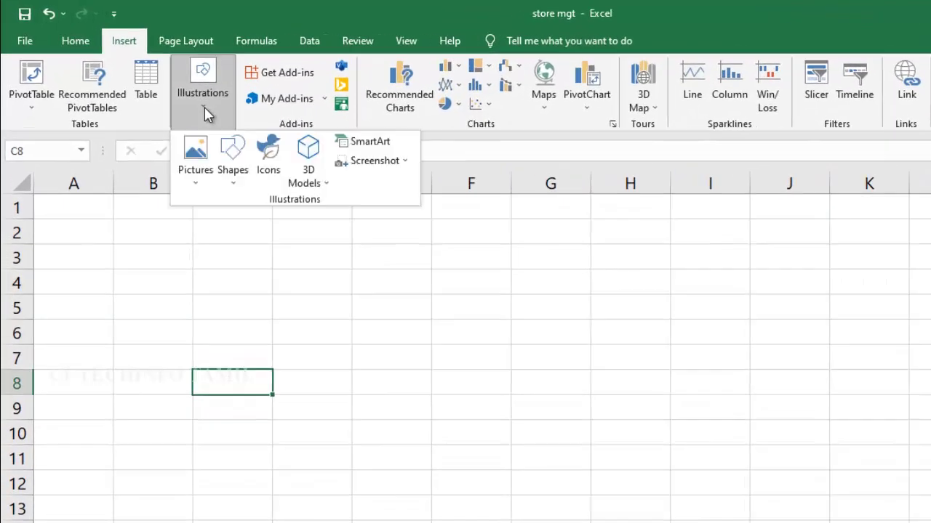
{"action": "left_click", "coordinate": [234, 160]}
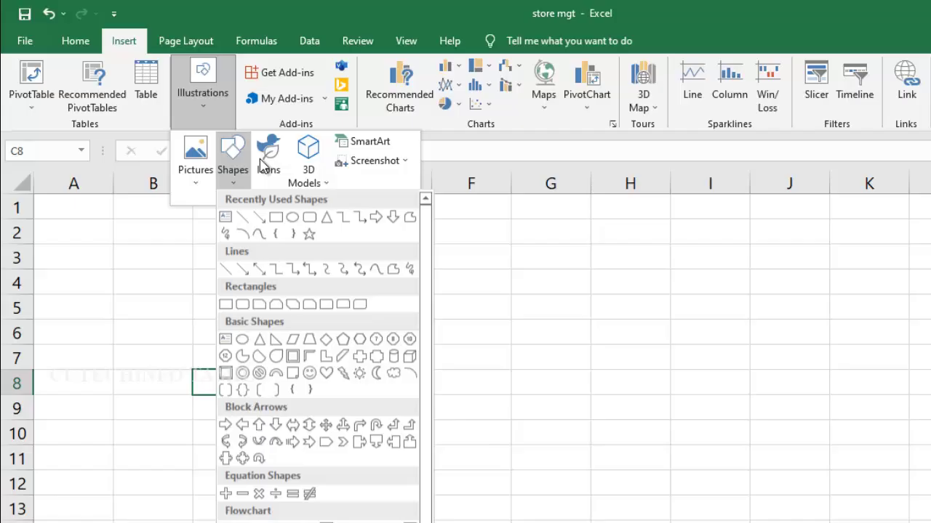
{"action": "left_click", "coordinate": [303, 218]}
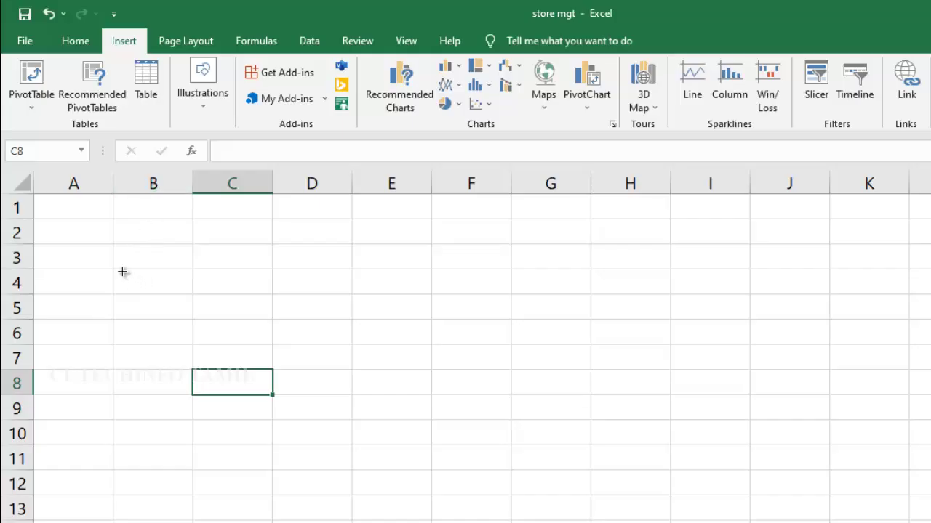
{"action": "mouse_move", "coordinate": [120, 274]}
{"action": "left_mouse_down"}
{"action": "mouse_move", "coordinate": [133, 337]}
{"action": "mouse_move", "coordinate": [191, 344]}
{"action": "left_mouse_up"}
Widen the shape slightly, label it JAN, and centre the text horizontally and vertically.
{"action": "left_click", "coordinate": [121, 311]}
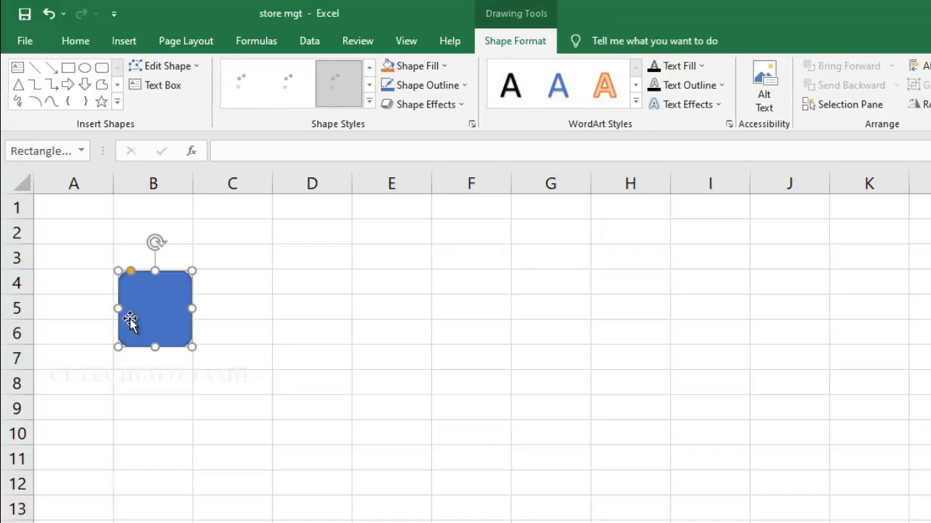
{"action": "left_click_drag", "start_coordinate": [114, 309], "coordinate": [115, 309]}
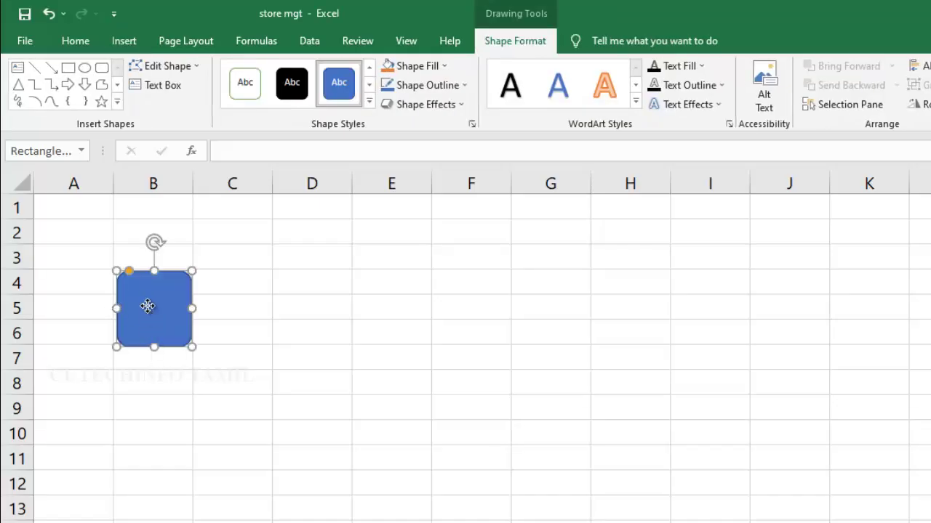
{"action": "right_click", "coordinate": [148, 306]}
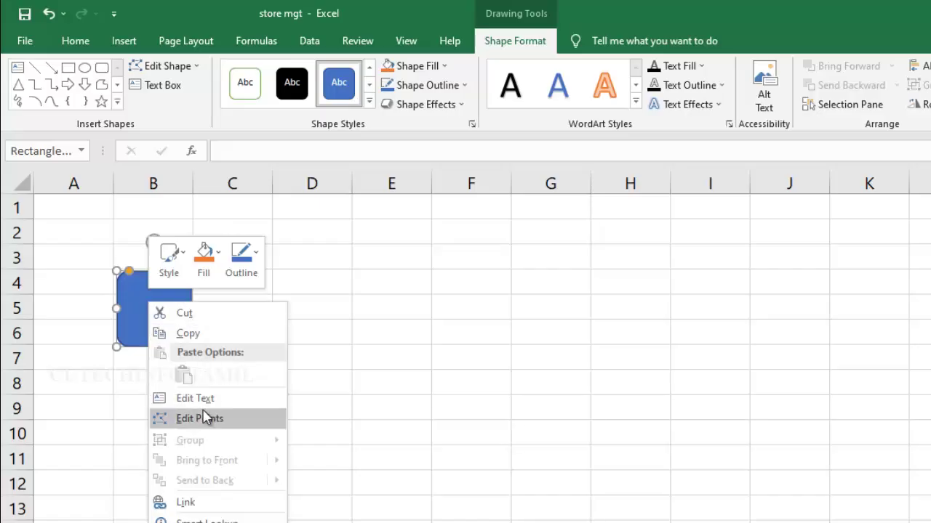
{"action": "left_click", "coordinate": [205, 402]}
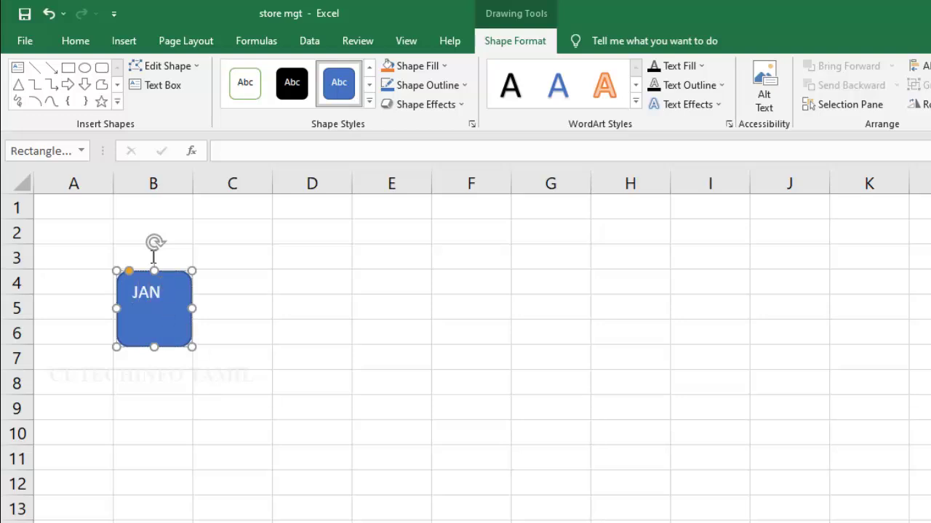
{"action": "left_click", "coordinate": [76, 41]}
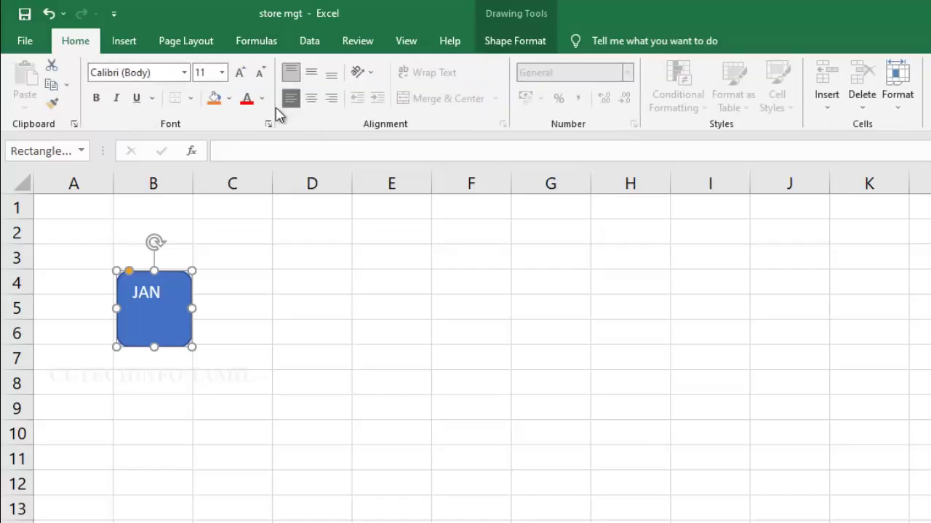
{"action": "left_click", "coordinate": [313, 98]}
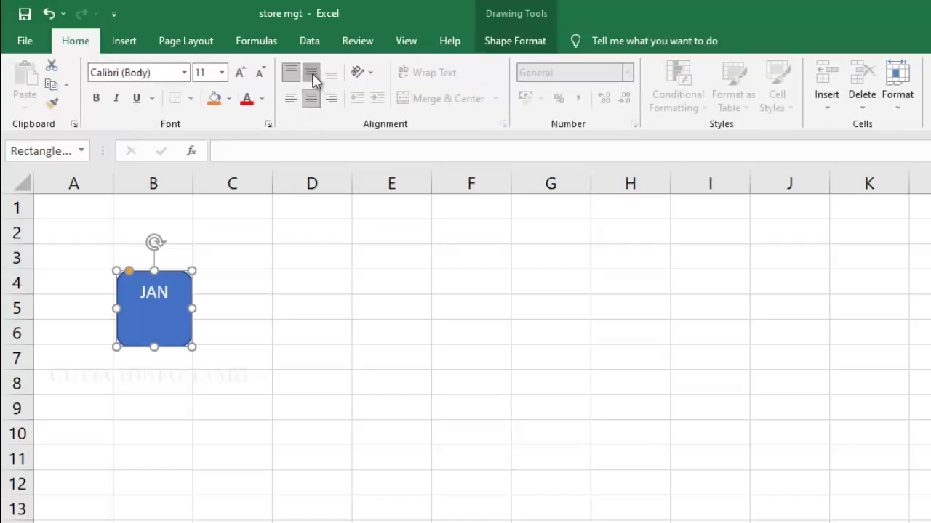
{"action": "left_click", "coordinate": [311, 73]}
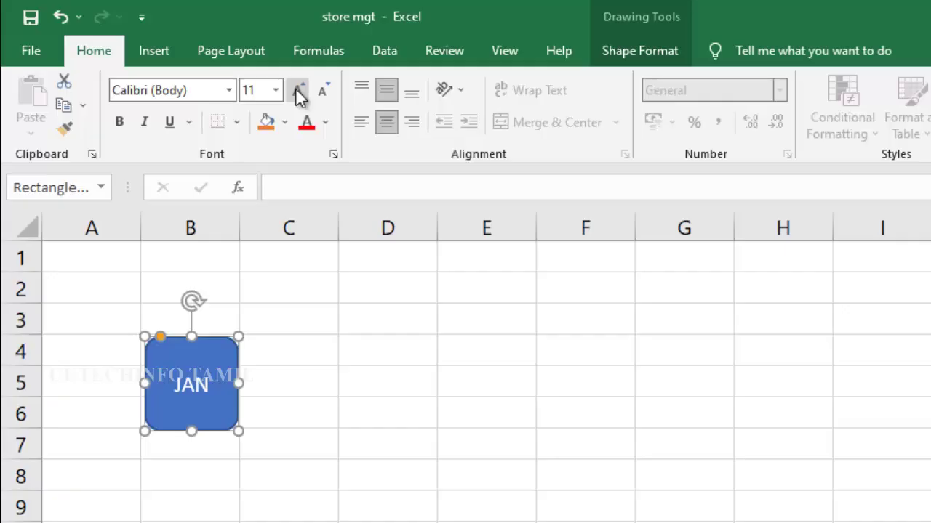
Make the JAN label bold at 16 pt.
{"action": "left_click", "coordinate": [299, 92]}
{"action": "left_click", "coordinate": [299, 92]}
{"action": "left_click", "coordinate": [299, 92]}
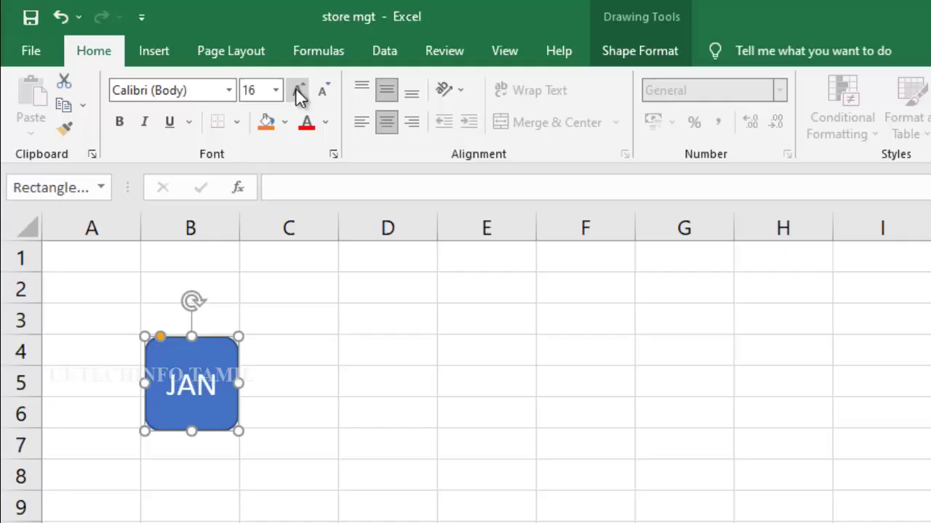
{"action": "left_click", "coordinate": [299, 92]}
{"action": "left_click", "coordinate": [325, 94]}
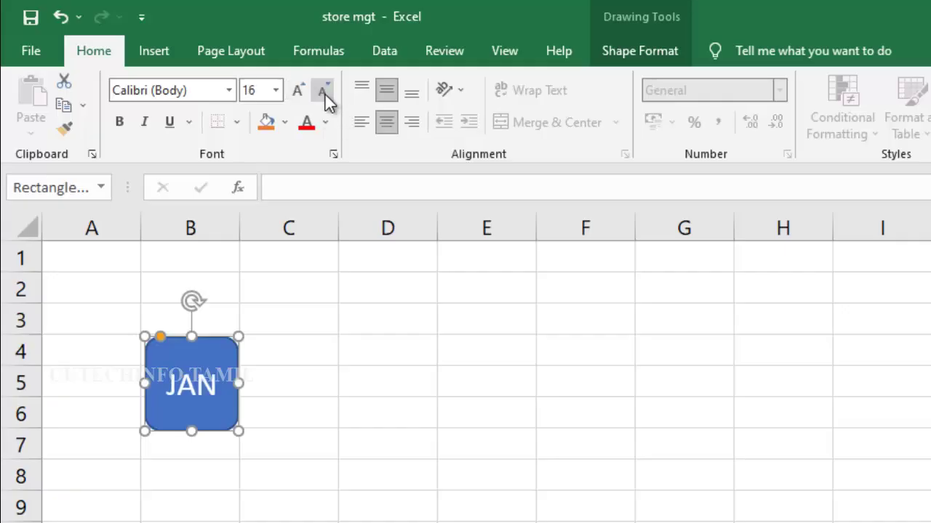
{"action": "key", "text": "ctrl+b"}
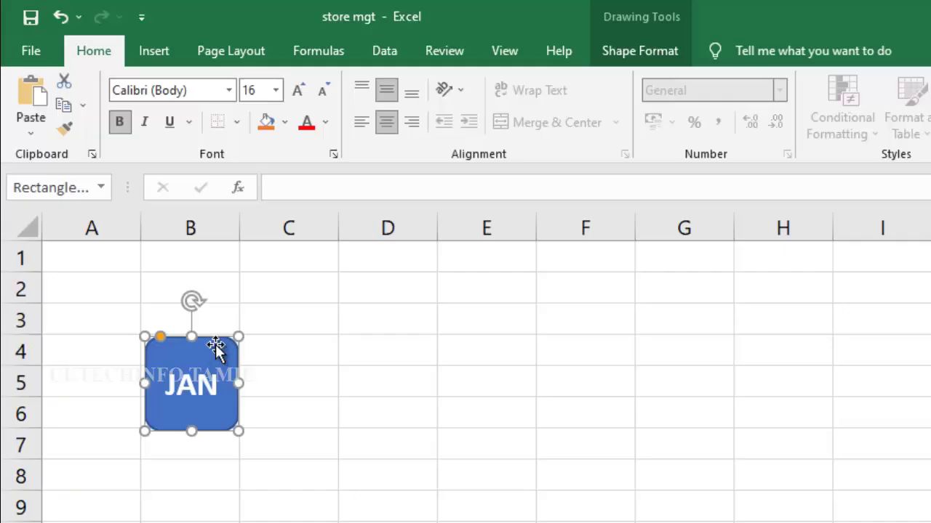
{"action": "left_click", "coordinate": [354, 351]}
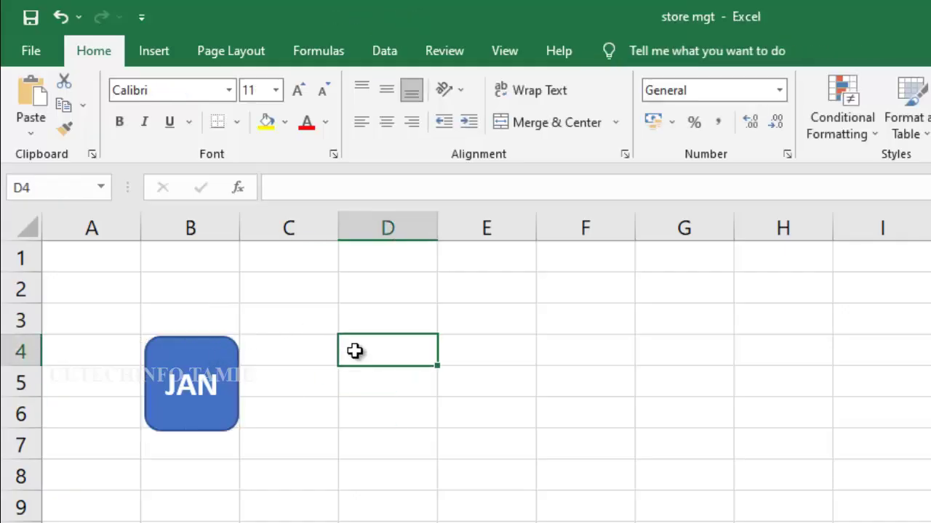
Paste JAN button copies at D4, F4, H4, J4 and L4.
{"action": "key", "text": "ctrl+v"}
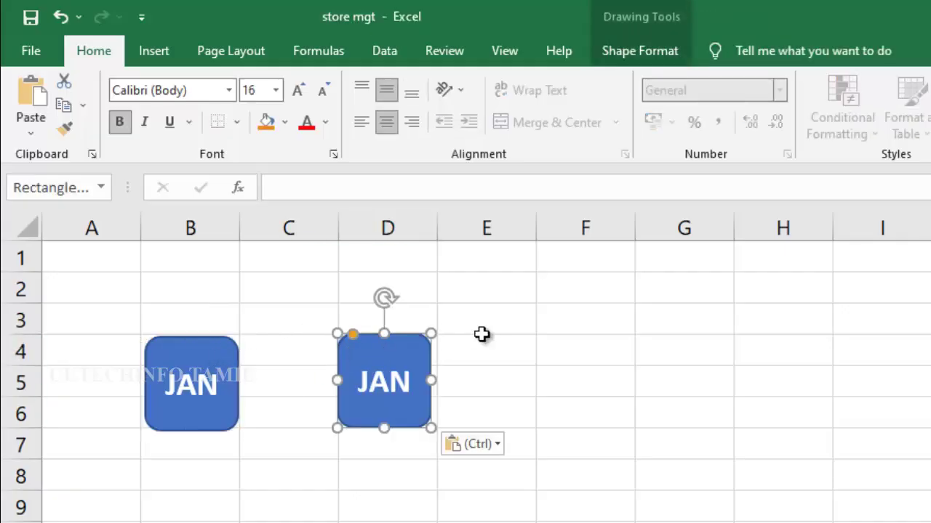
{"action": "left_click", "coordinate": [543, 350]}
{"action": "key", "text": "ctrl+v"}
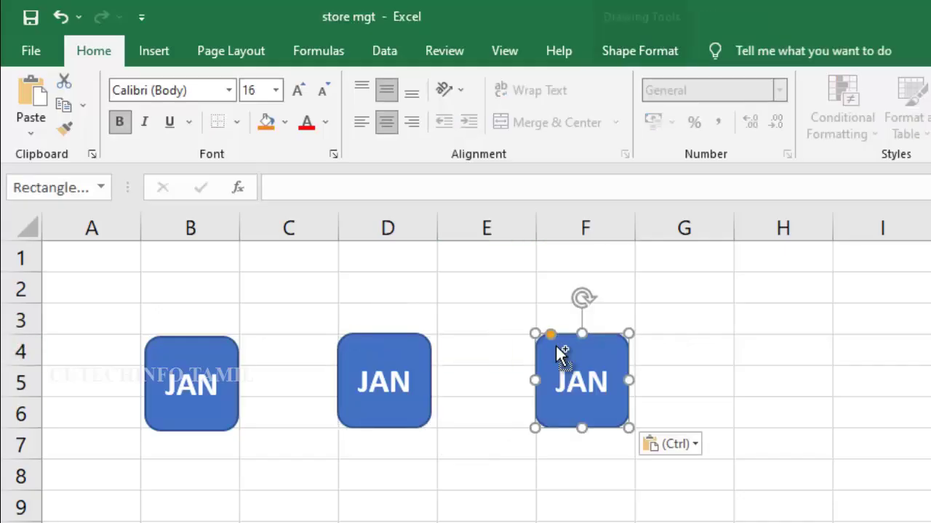
{"action": "left_click", "coordinate": [756, 345]}
{"action": "key", "text": "ctrl+v"}
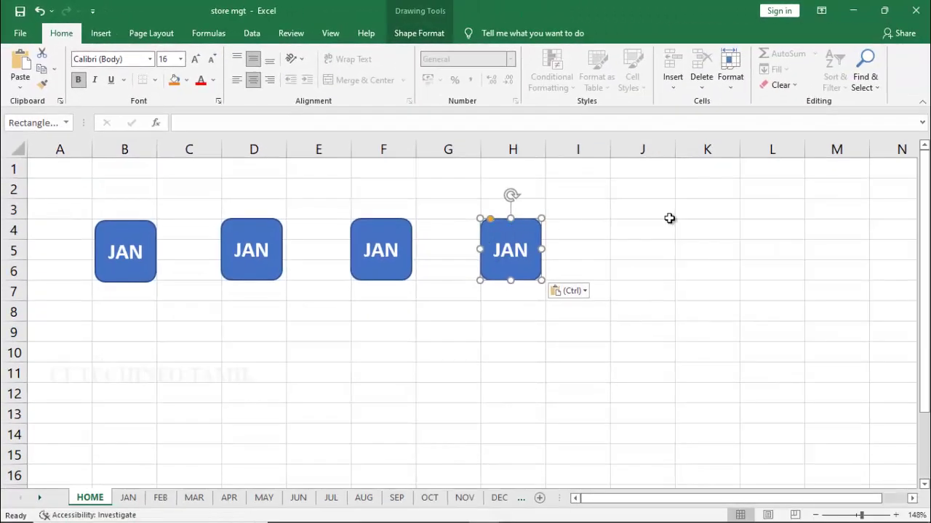
{"action": "left_click", "coordinate": [632, 228]}
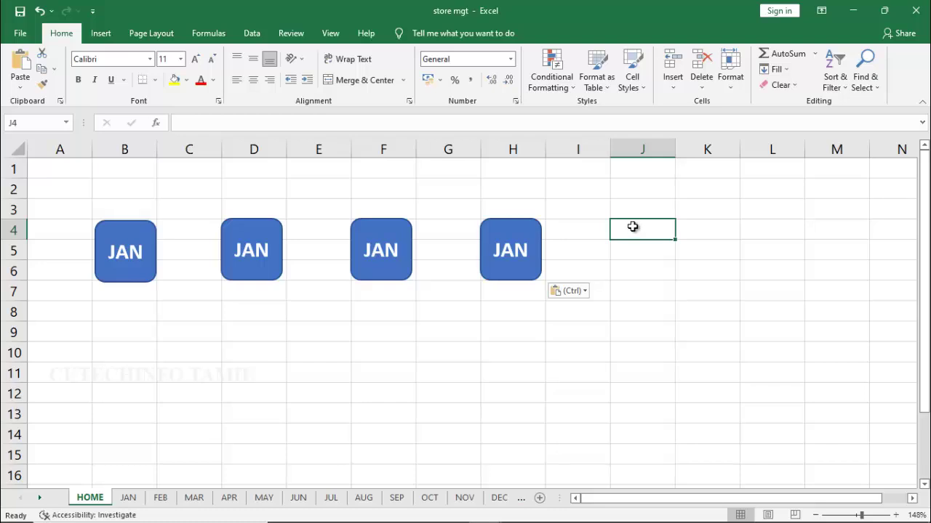
{"action": "key", "text": "ctrl+v"}
{"action": "left_click", "coordinate": [772, 232]}
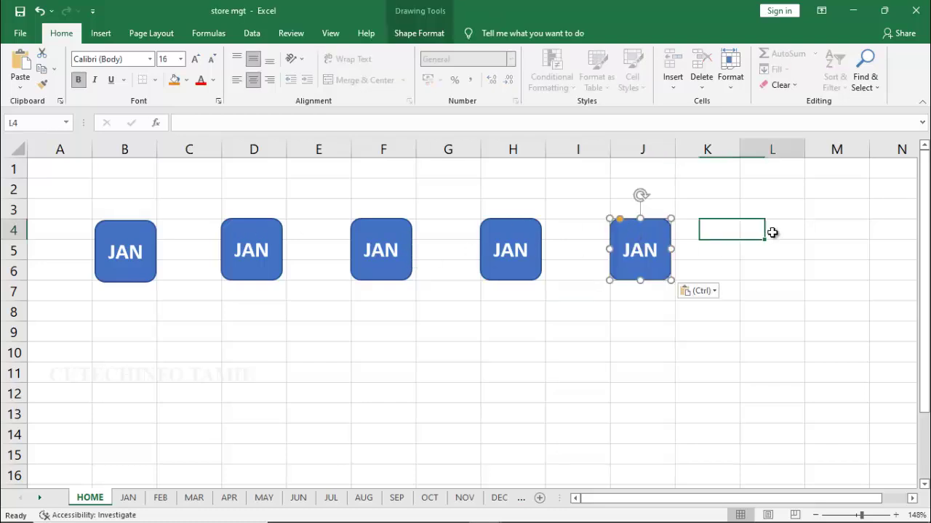
{"action": "key", "text": "ctrl+v"}
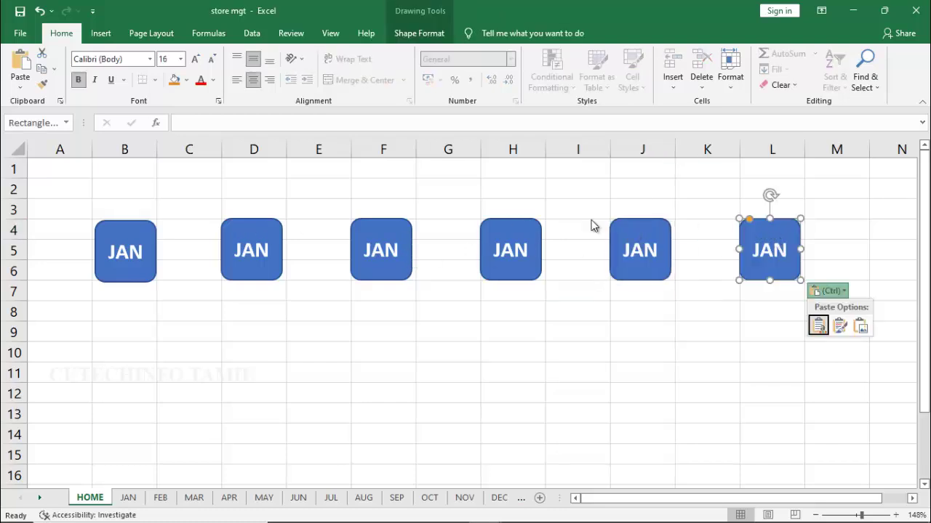
Paste a second row of JAN buttons at B9, D9, F9, H9, J9 and L9.
{"action": "left_click", "coordinate": [119, 329]}
{"action": "key", "text": "ctrl+v"}
{"action": "left_click", "coordinate": [245, 328]}
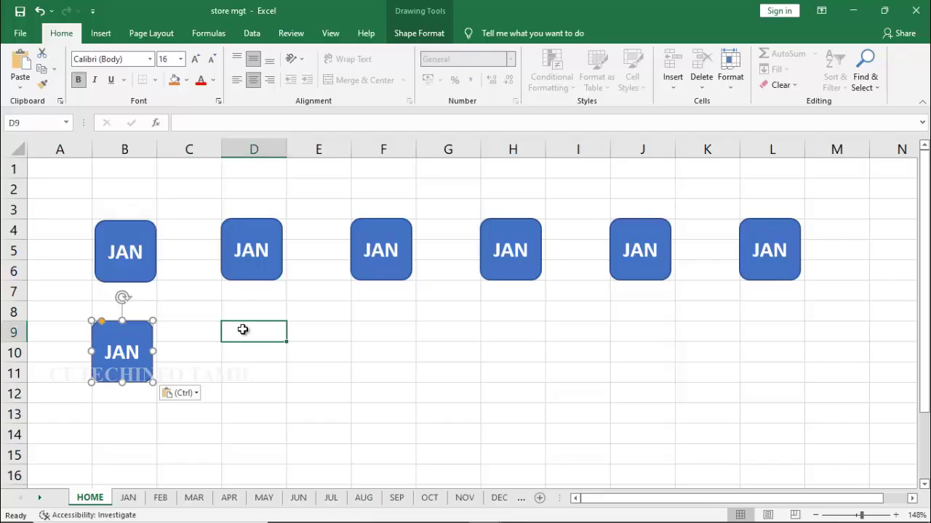
{"action": "key", "text": "ctrl+v"}
{"action": "left_click", "coordinate": [370, 339]}
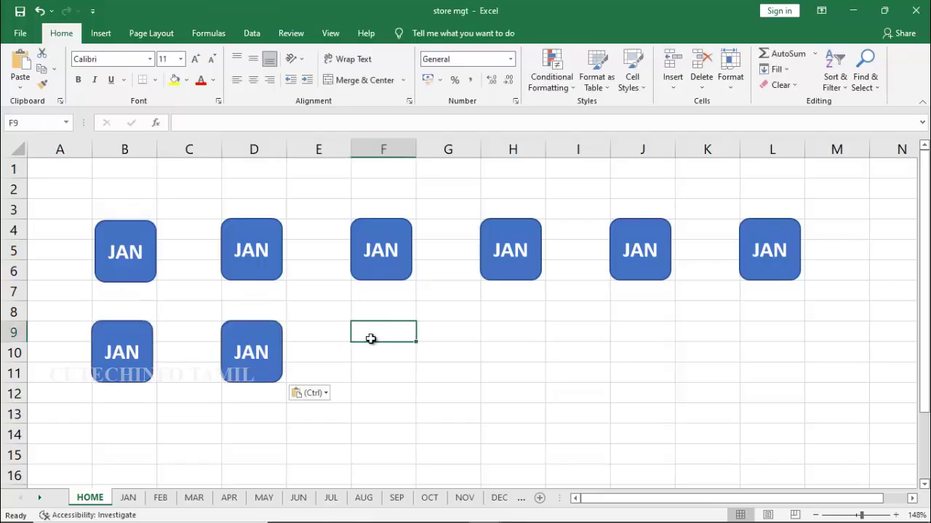
{"action": "key", "text": "ctrl+v"}
{"action": "left_click", "coordinate": [502, 330]}
{"action": "key", "text": "ctrl+v"}
{"action": "left_click", "coordinate": [629, 331]}
{"action": "key", "text": "ctrl+v"}
{"action": "left_click", "coordinate": [768, 327]}
{"action": "key", "text": "ctrl+v"}
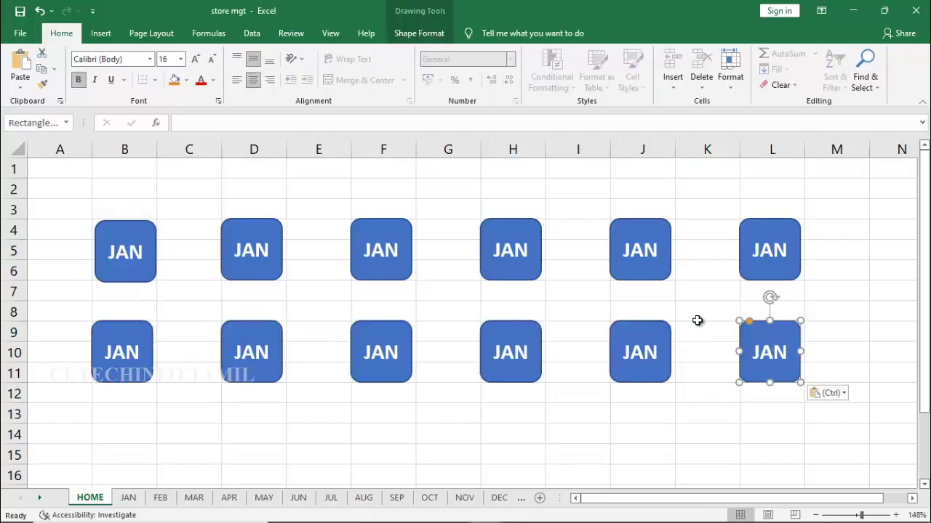
{"action": "left_click", "coordinate": [257, 253]}
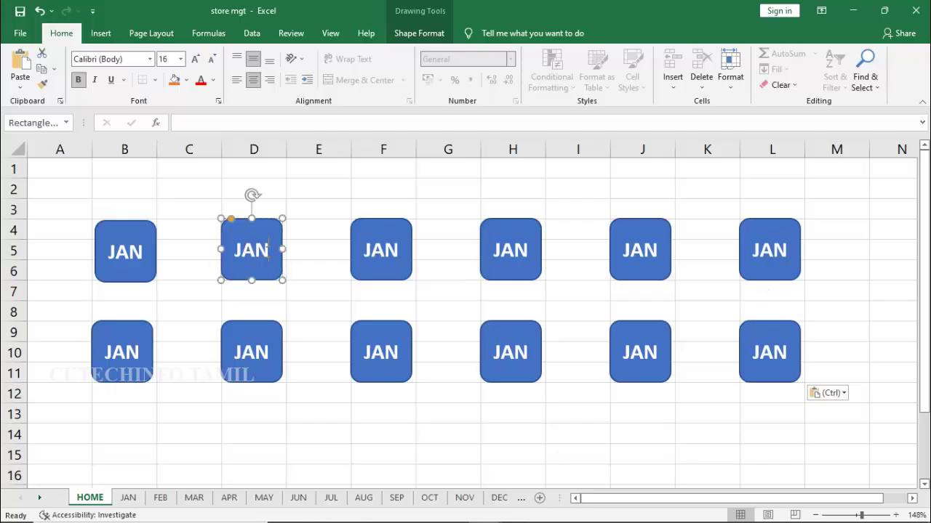
Relabel the D4 and F4 buttons FEB and MAR, widening MAR to fit.
{"action": "left_click", "coordinate": [268, 251]}
{"action": "key", "text": "BackSpace"}
{"action": "key", "text": "BackSpace"}
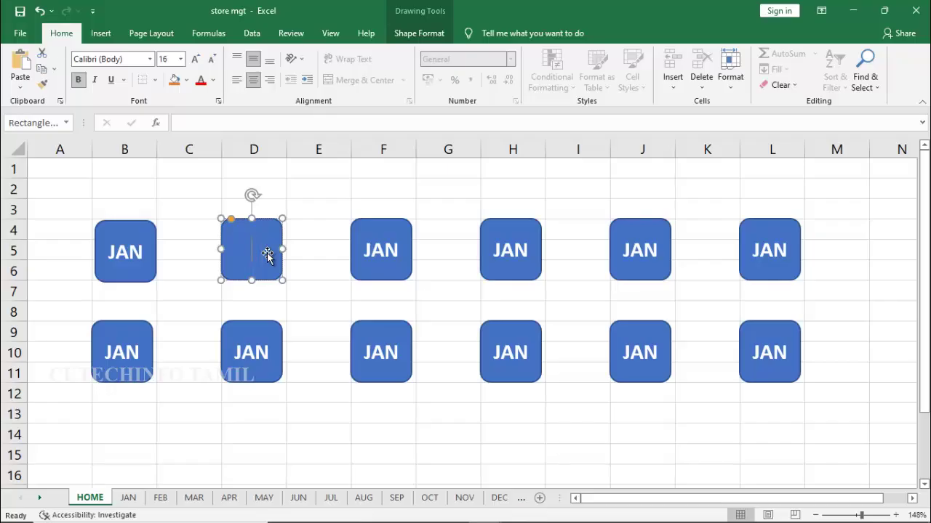
{"action": "type", "text": "FEB"}
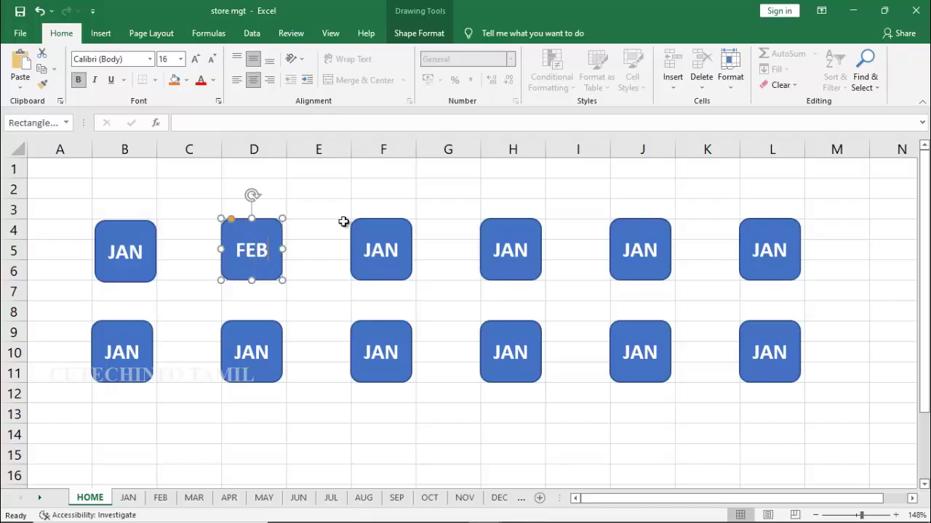
{"action": "left_click", "coordinate": [399, 251]}
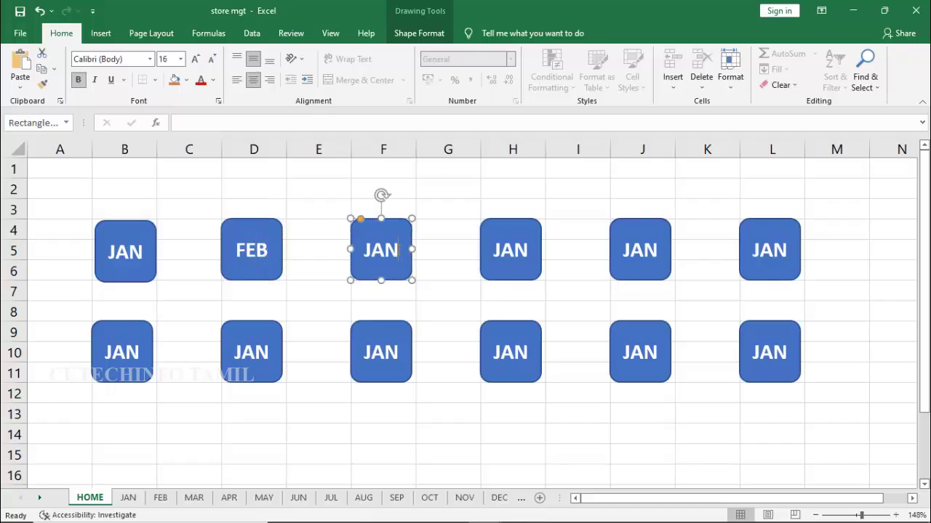
{"action": "key", "text": "BackSpace"}
{"action": "key", "text": "BackSpace"}
{"action": "type", "text": "MAR"}
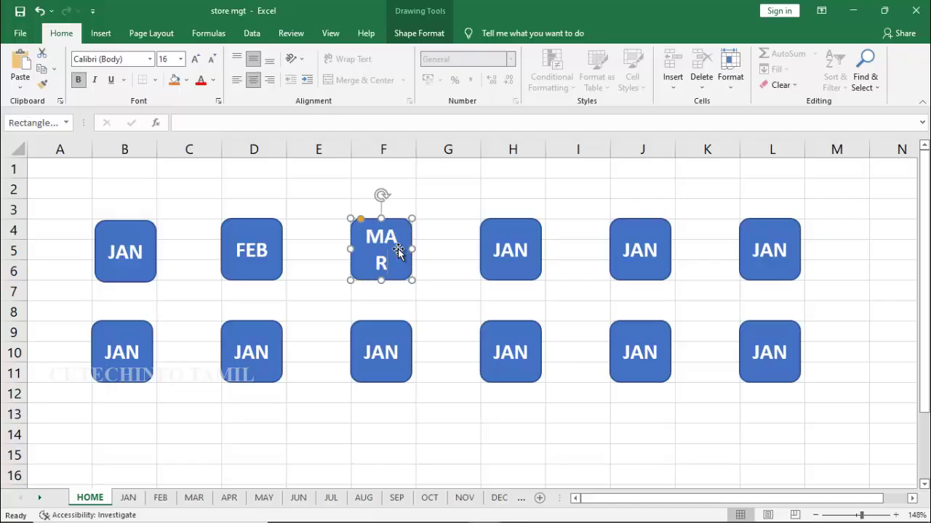
{"action": "left_click_drag", "start_coordinate": [411, 250], "coordinate": [415, 250]}
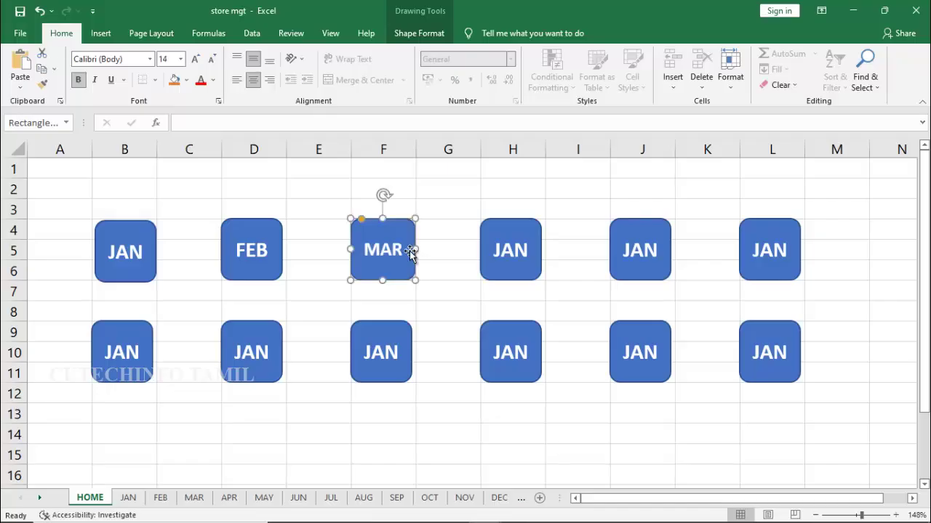
Relabel the H4 button APR, widening it, and shrink the NOV label to fit one line.
{"action": "left_click", "coordinate": [529, 255]}
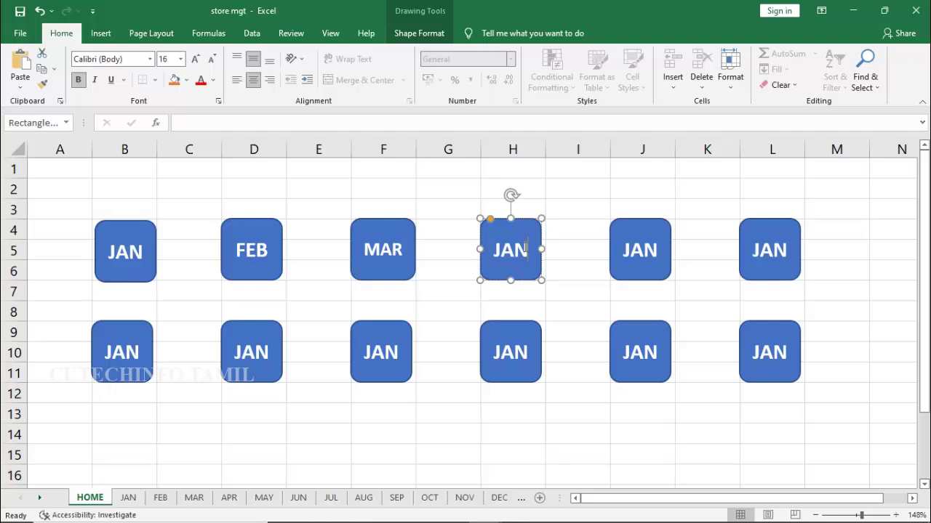
{"action": "key", "text": "BackSpace"}
{"action": "key", "text": "BackSpace"}
{"action": "key", "text": "BackSpace"}
{"action": "type", "text": "APR"}
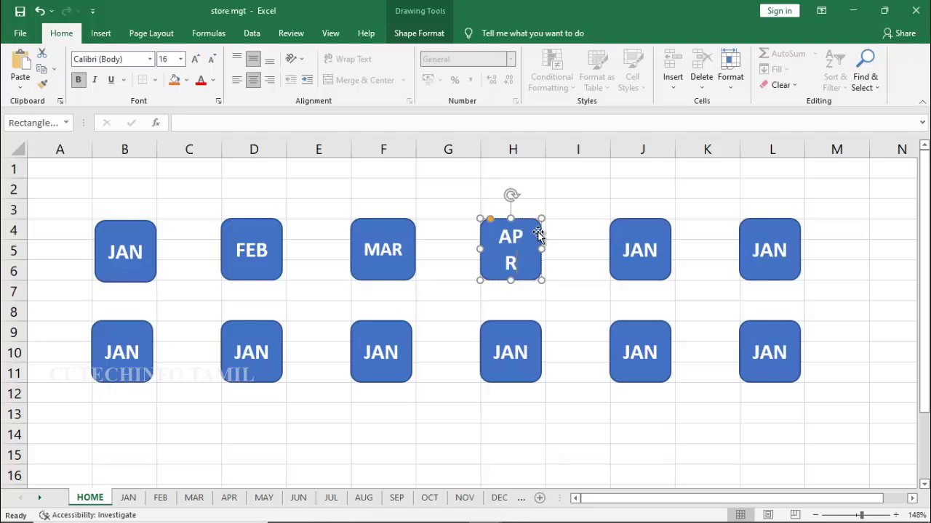
{"action": "key", "text": "BackSpace"}
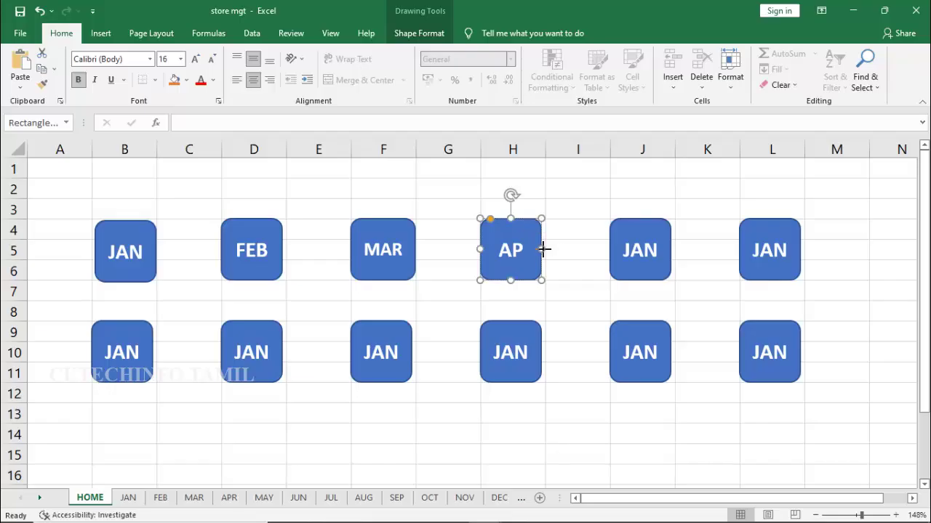
{"action": "left_click_drag", "start_coordinate": [544, 250], "coordinate": [546, 250]}
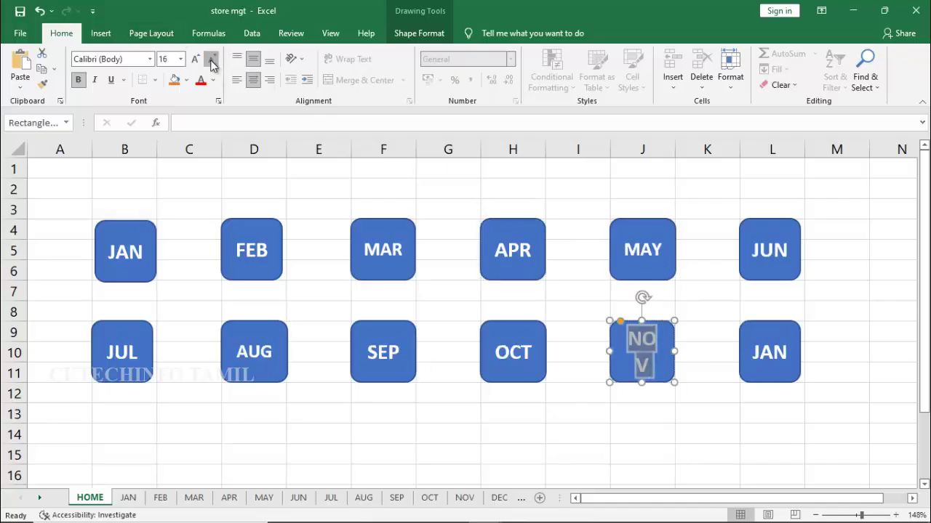
{"action": "left_click", "coordinate": [211, 62]}
Relabel the last lower-row button DEC and widen it so the label fits.
{"action": "left_click", "coordinate": [756, 351]}
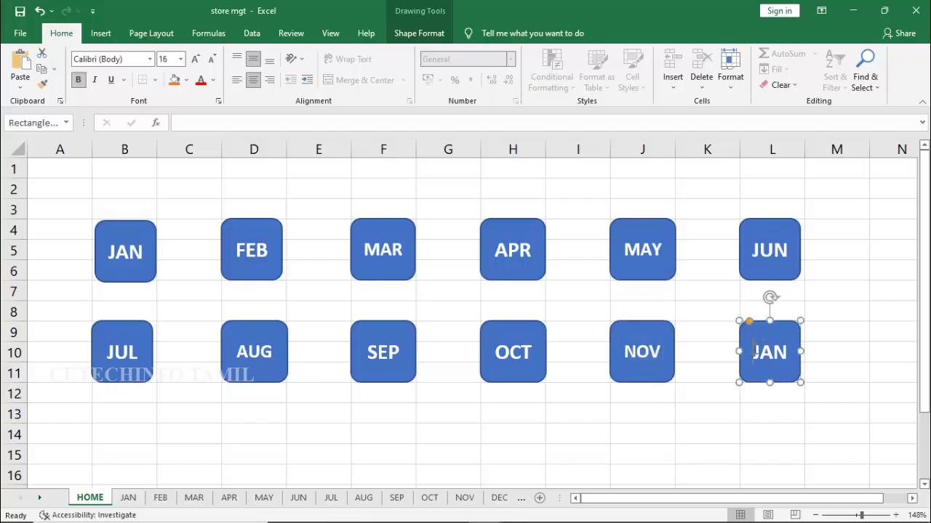
{"action": "double_click", "coordinate": [753, 352]}
{"action": "type", "text": "D"}
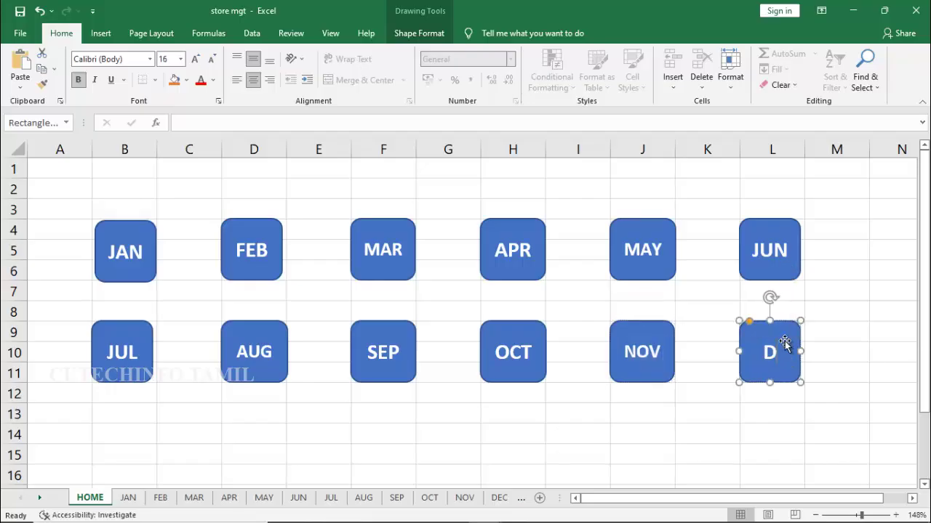
{"action": "type", "text": "EC"}
{"action": "left_click_drag", "start_coordinate": [801, 352], "coordinate": [806, 354]}
{"action": "left_click", "coordinate": [723, 388]}
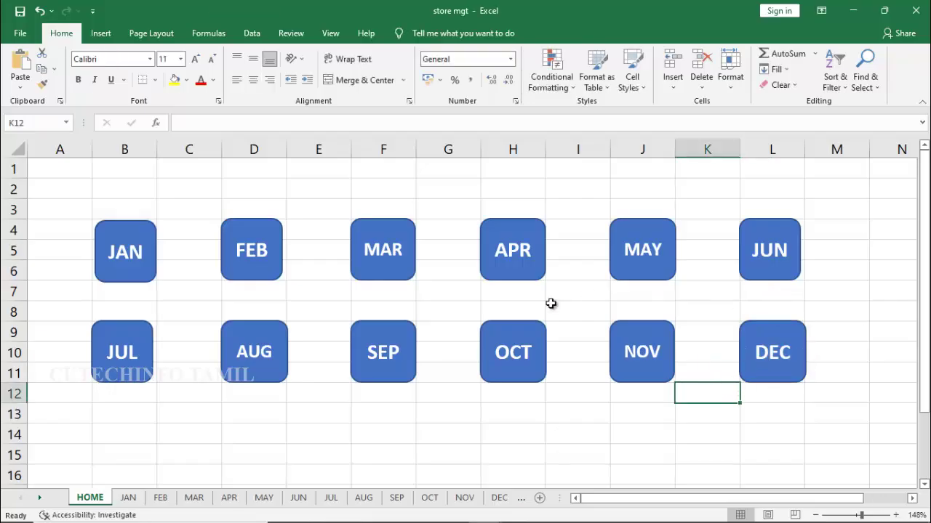
Merge B1:L2 and enter the title 'CUTECHINFO PVT LTD STORE MANAGEMENT'.
{"action": "left_click_drag", "start_coordinate": [135, 170], "coordinate": [763, 201]}
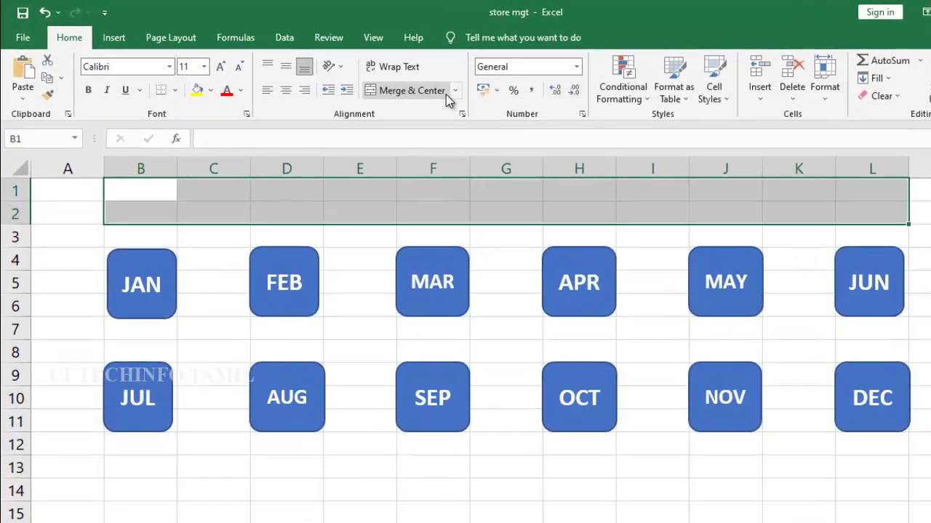
{"action": "left_click", "coordinate": [378, 80]}
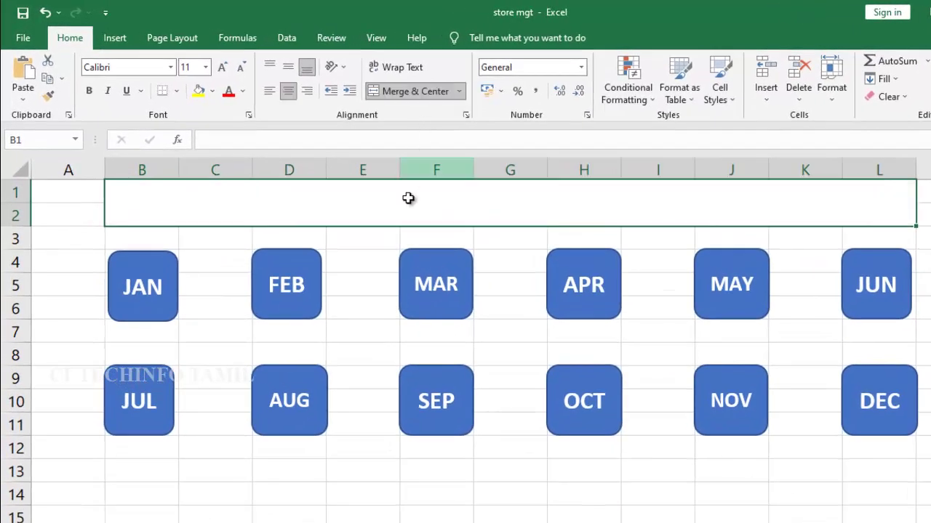
{"action": "type", "text": "C"}
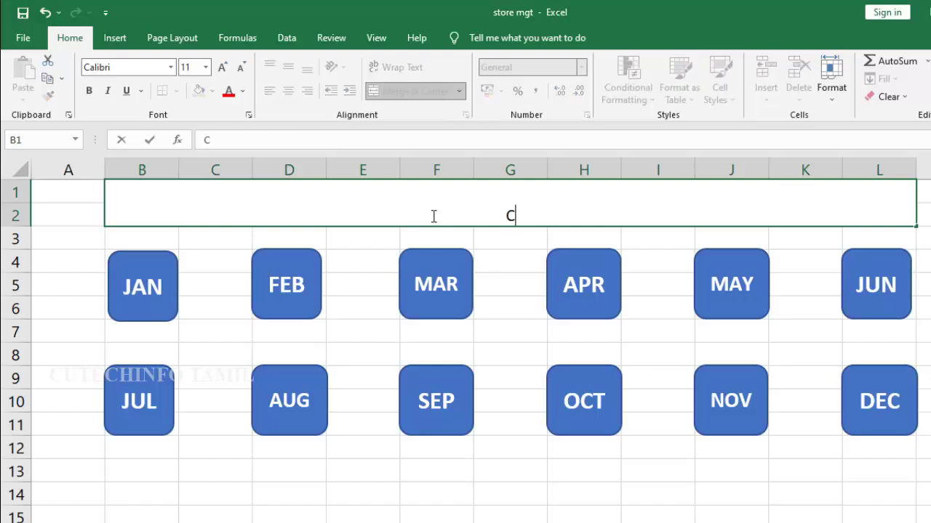
{"action": "type", "text": "UTECHIIN"}
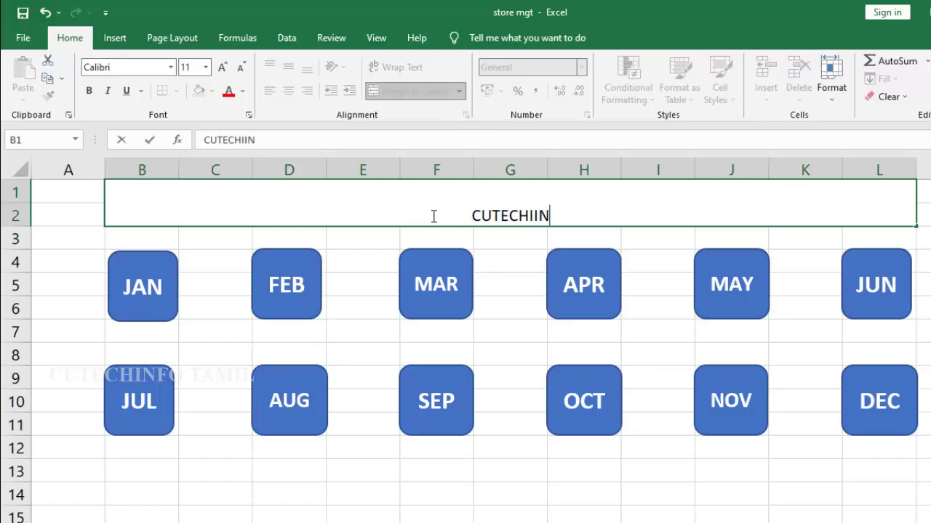
{"action": "key", "text": "BackSpace"}
{"action": "key", "text": "BackSpace"}
{"action": "type", "text": "NFO "}
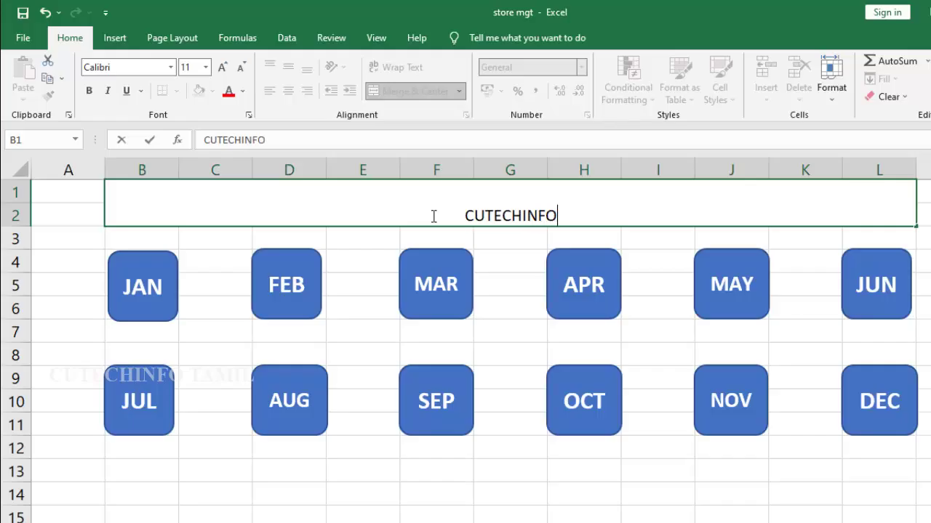
{"action": "type", "text": "PVT LTD"}
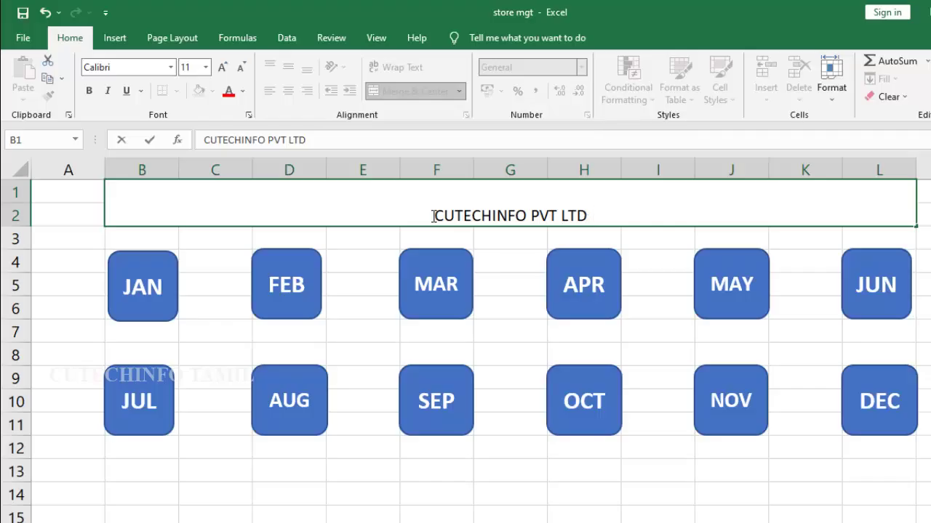
{"action": "type", "text": " STORE MAN"}
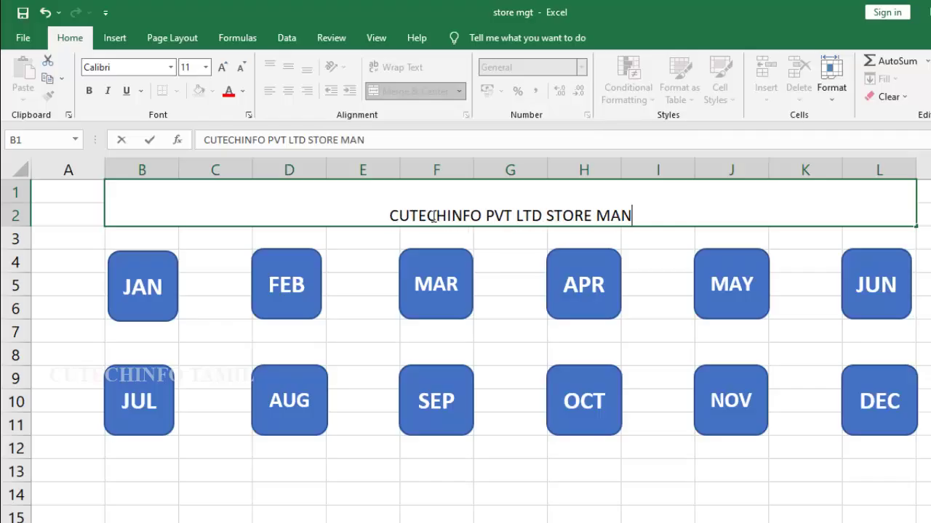
{"action": "type", "text": "AGEMENT"}
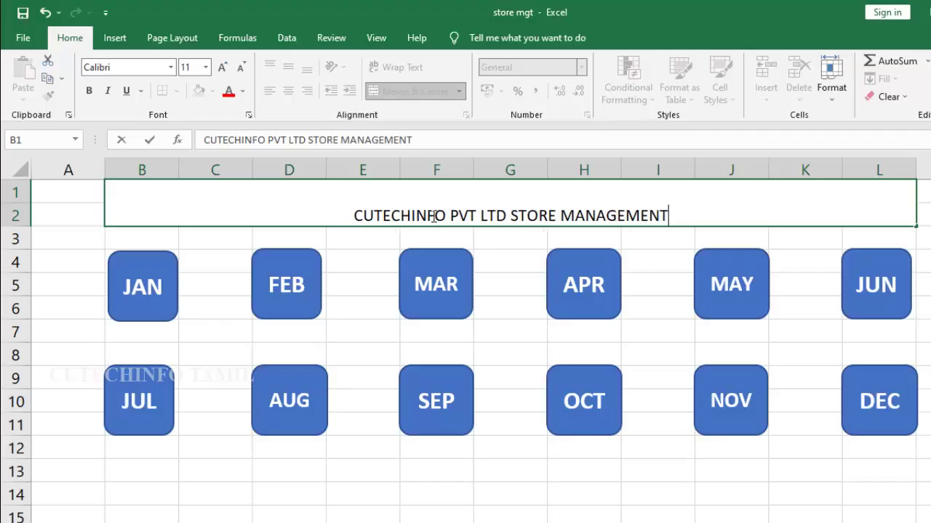
{"action": "left_click", "coordinate": [388, 237]}
Middle-align the title and enlarge its font to size 20.
{"action": "left_click", "coordinate": [388, 183]}
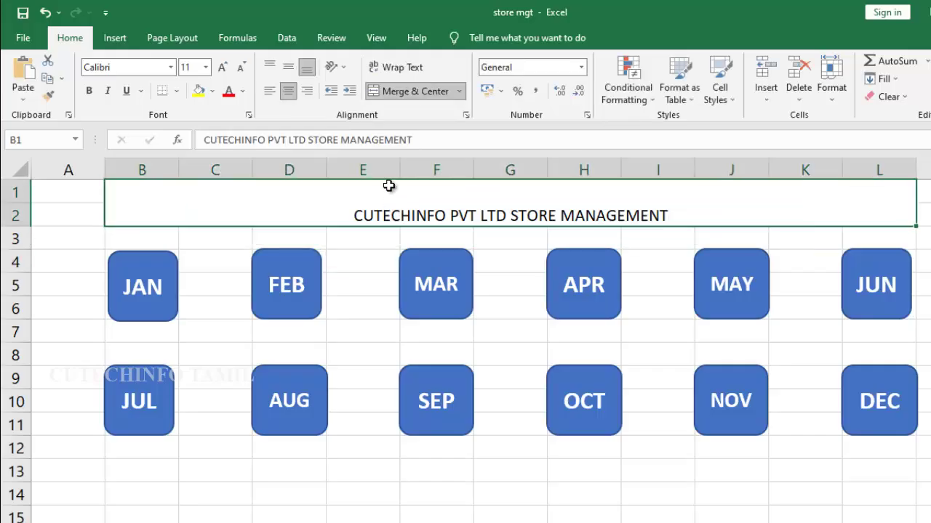
{"action": "left_click", "coordinate": [290, 68]}
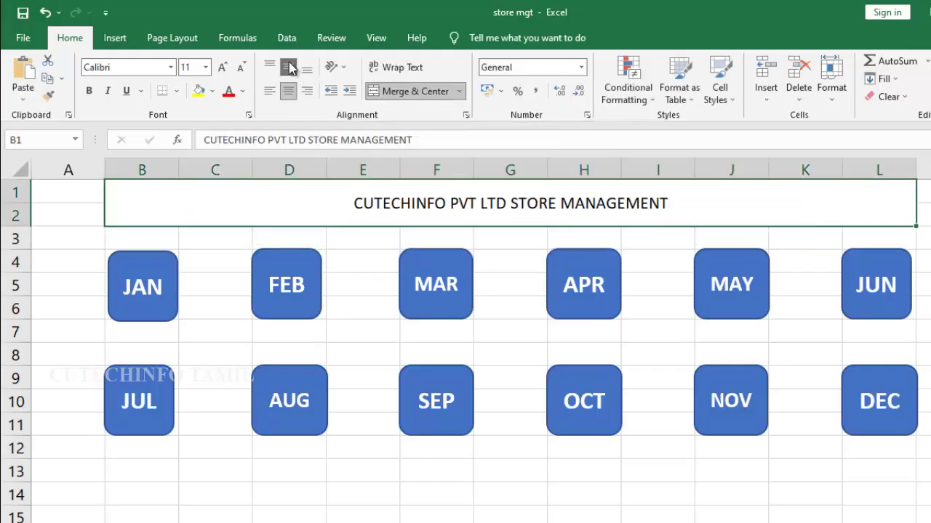
{"action": "left_click", "coordinate": [223, 69]}
{"action": "left_click", "coordinate": [224, 69]}
{"action": "left_click", "coordinate": [224, 69]}
{"action": "left_click", "coordinate": [224, 69]}
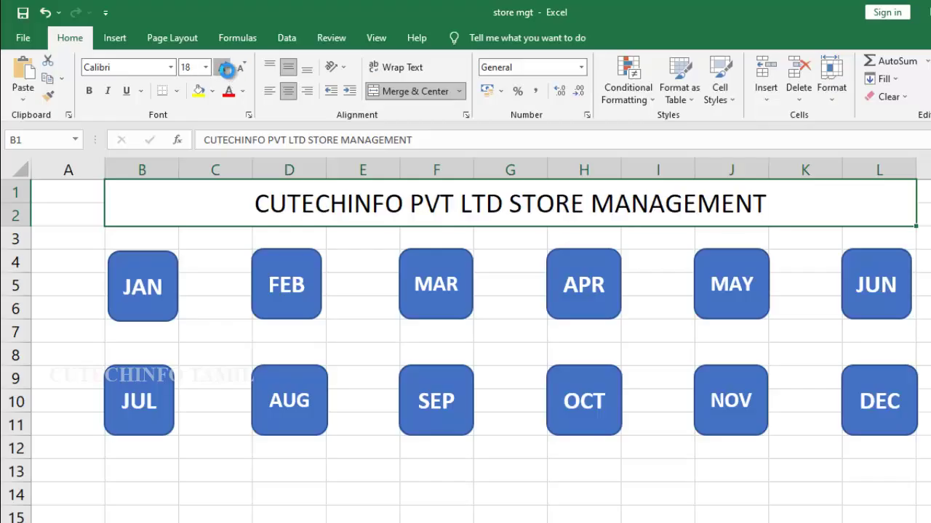
{"action": "left_click", "coordinate": [224, 69]}
Bold the title and fill the whole sheet white to hide gridlines.
{"action": "key", "text": "ctrl+b"}
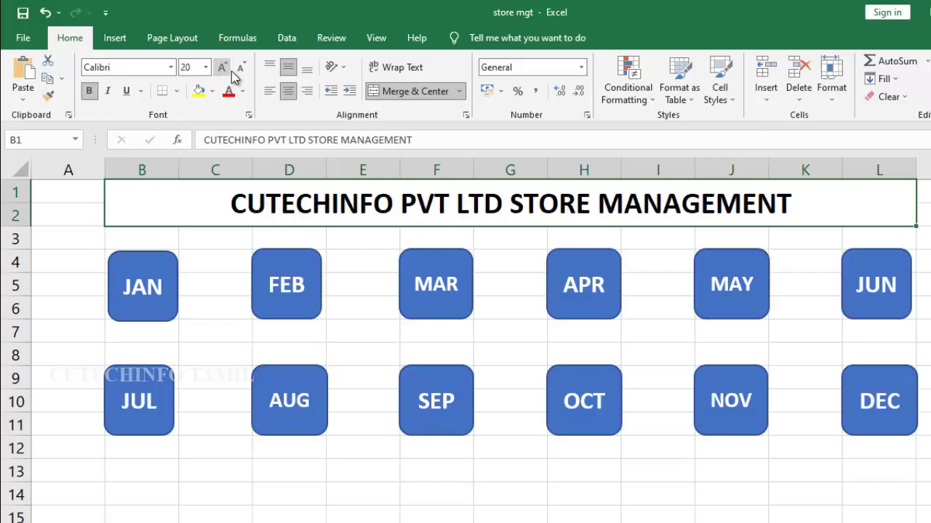
{"action": "left_click", "coordinate": [24, 172]}
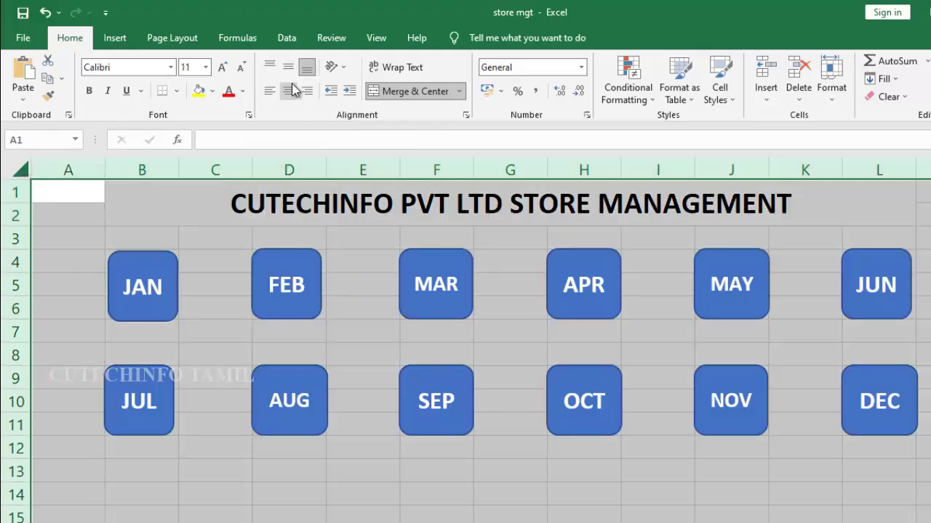
{"action": "left_click", "coordinate": [212, 92]}
{"action": "left_click", "coordinate": [205, 134]}
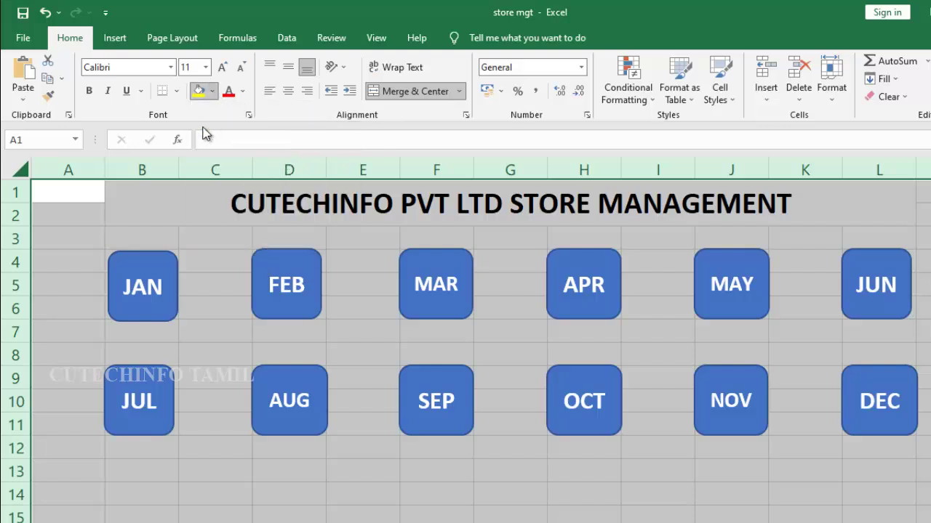
{"action": "left_click", "coordinate": [338, 462]}
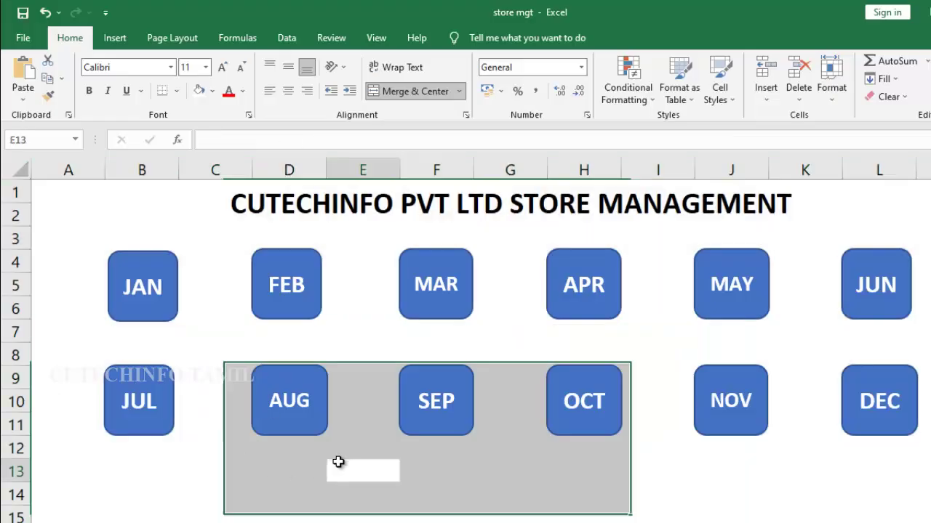
{"action": "left_click", "coordinate": [338, 462]}
Fill the title banner dark red with white text.
{"action": "left_click", "coordinate": [237, 199]}
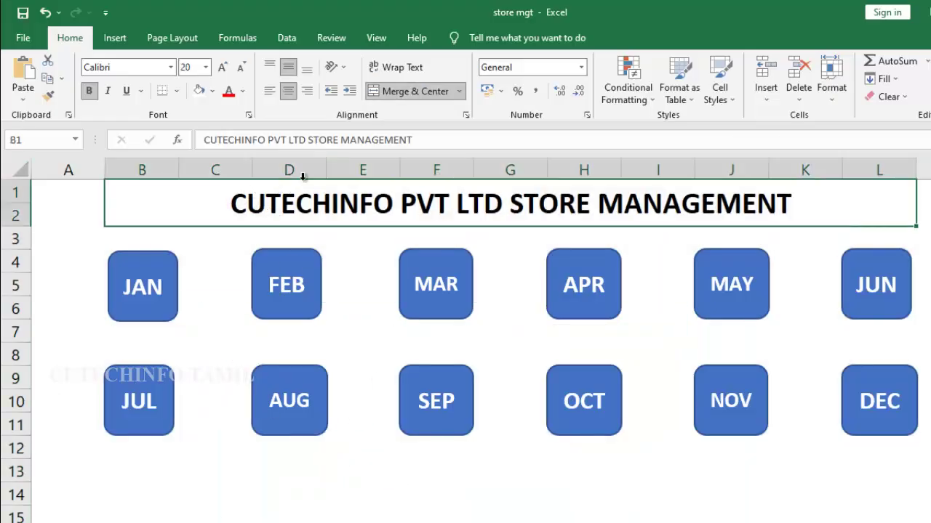
{"action": "left_click", "coordinate": [212, 91]}
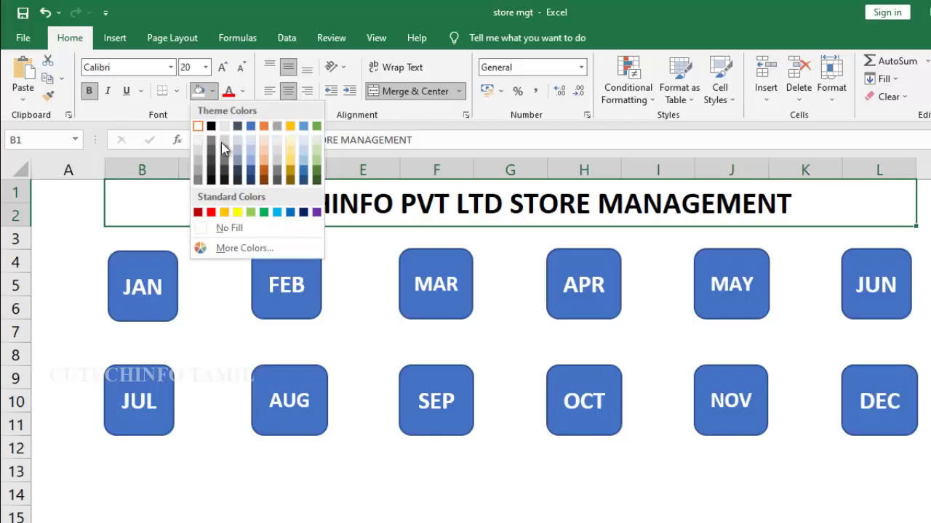
{"action": "left_click", "coordinate": [198, 213]}
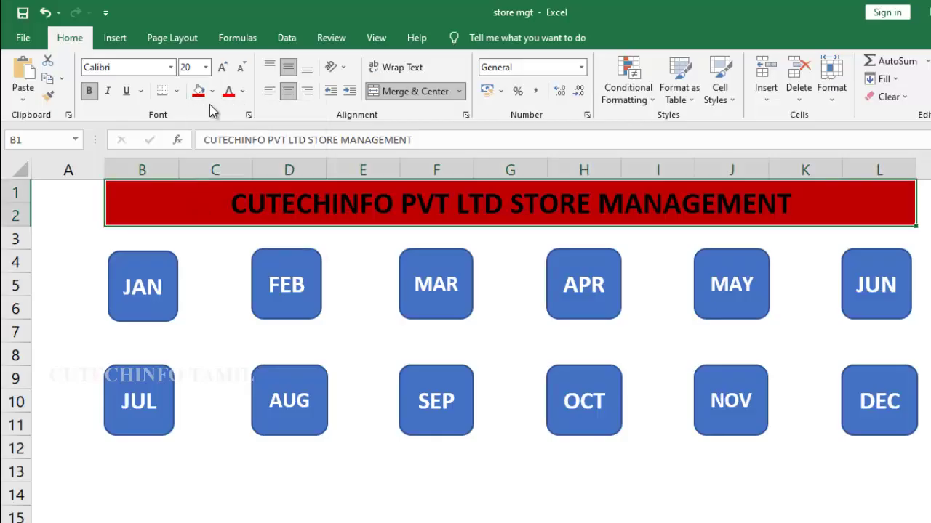
{"action": "left_click", "coordinate": [243, 91]}
{"action": "left_click", "coordinate": [228, 146]}
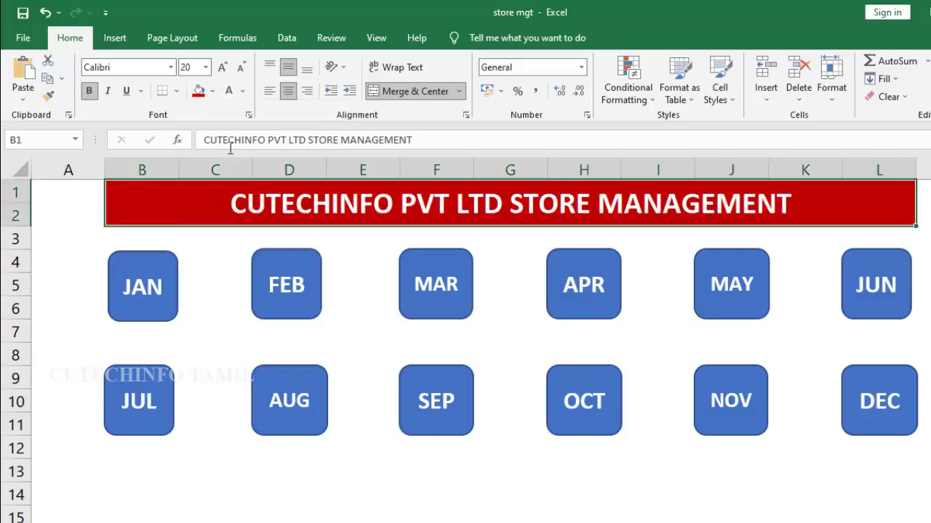
{"action": "left_click", "coordinate": [116, 232]}
Fill the B3:L15 panel behind the buttons with a gold shade.
{"action": "left_click_drag", "start_coordinate": [116, 232], "coordinate": [900, 500]}
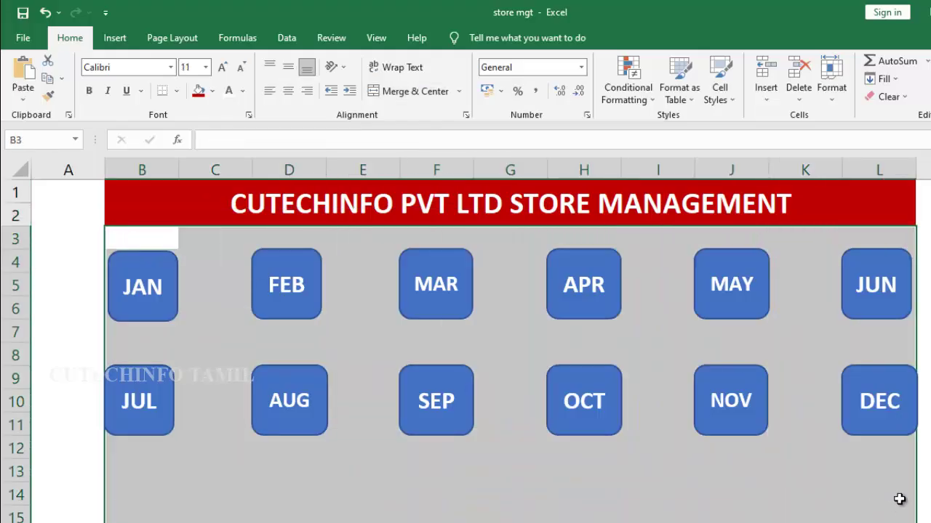
{"action": "left_click", "coordinate": [215, 92]}
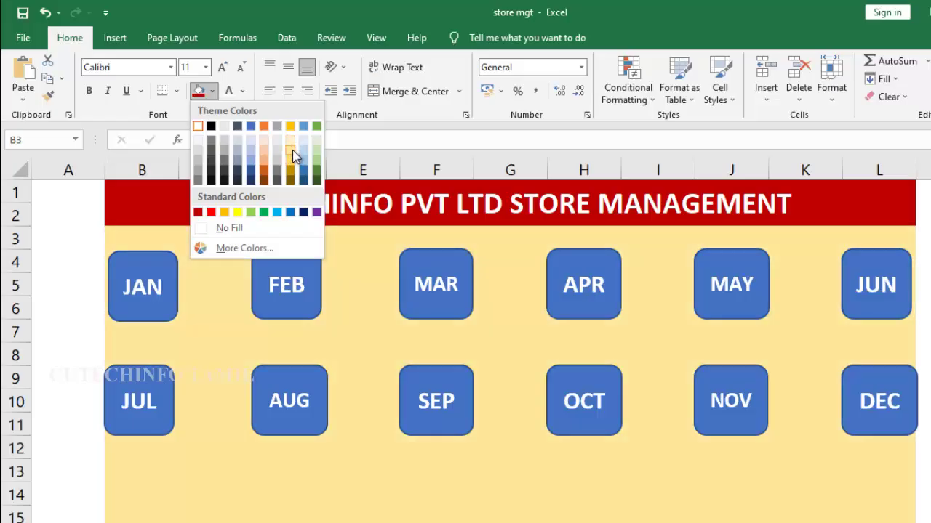
{"action": "left_click", "coordinate": [292, 149]}
{"action": "left_click", "coordinate": [194, 286]}
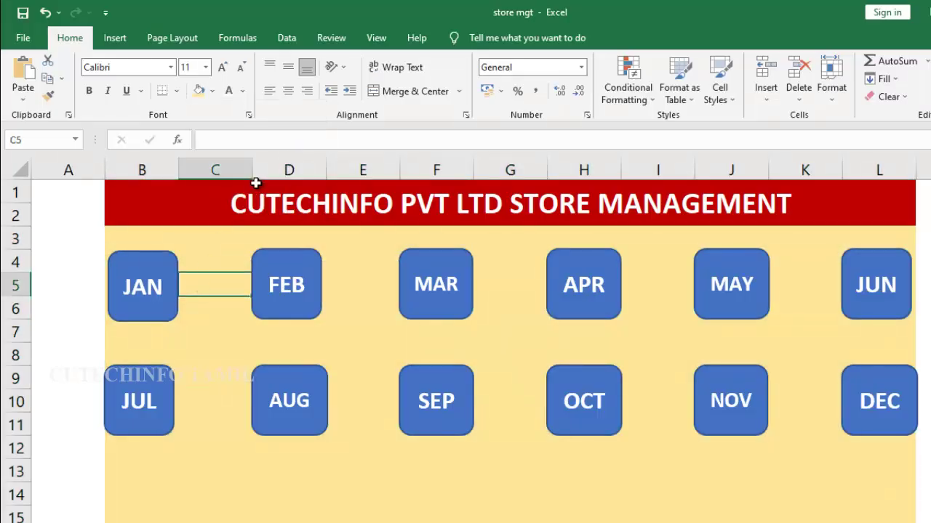
Narrow columns C and E to tighten the spacing between buttons.
{"action": "left_click_drag", "start_coordinate": [255, 170], "coordinate": [239, 171]}
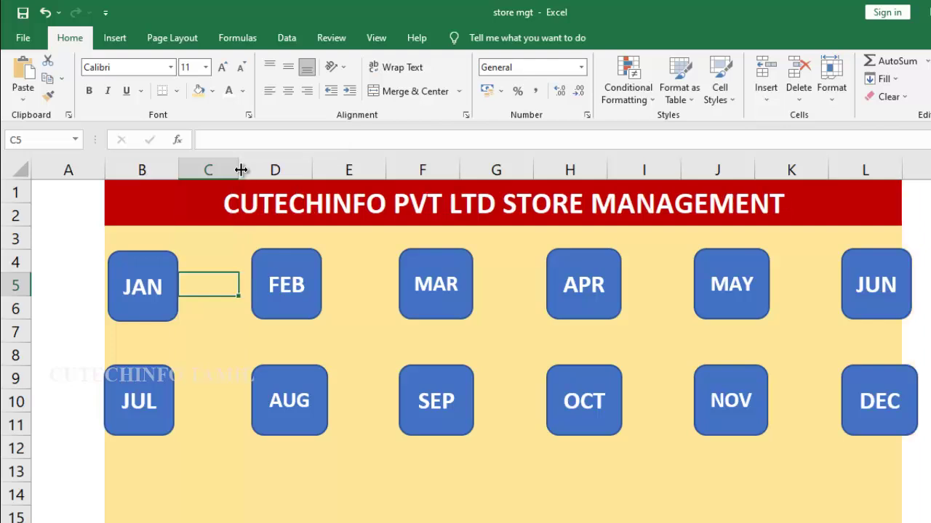
{"action": "left_click_drag", "start_coordinate": [387, 168], "coordinate": [380, 166]}
{"action": "left_click", "coordinate": [619, 470]}
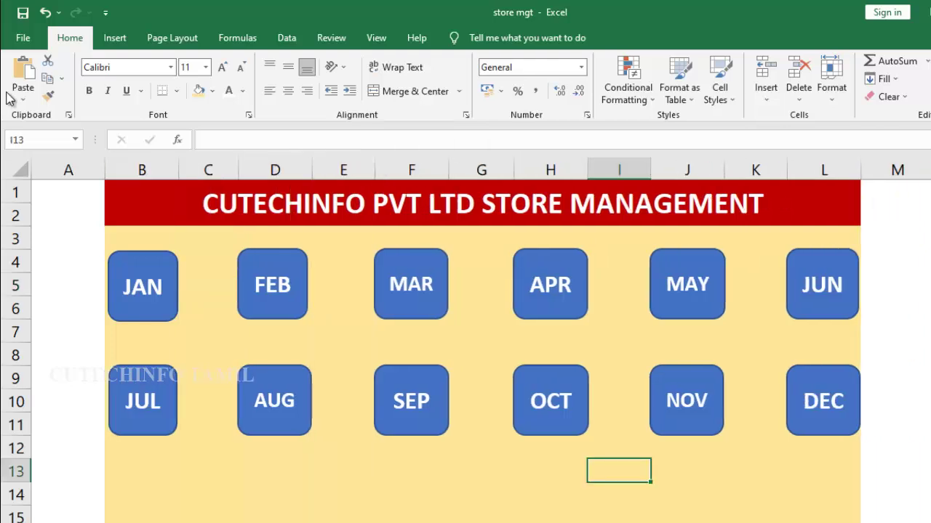
{"action": "left_click", "coordinate": [148, 270]}
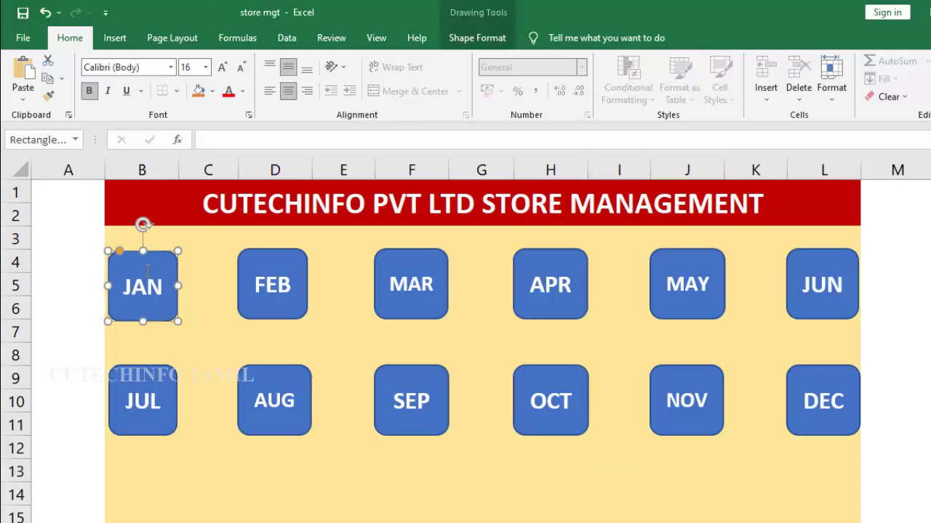
Hyperlink the JAN button on the HOME sheet to the JAN sheet.
{"action": "right_click", "coordinate": [146, 270]}
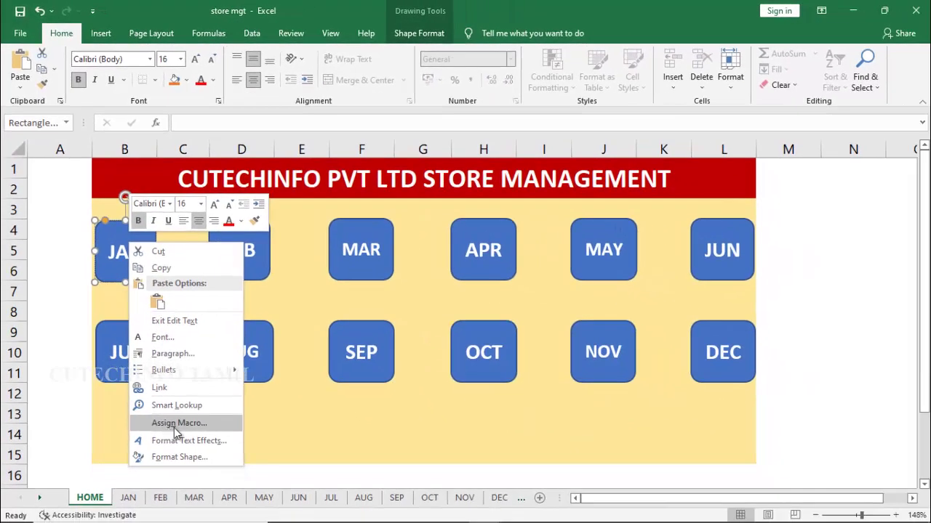
{"action": "left_click", "coordinate": [178, 389]}
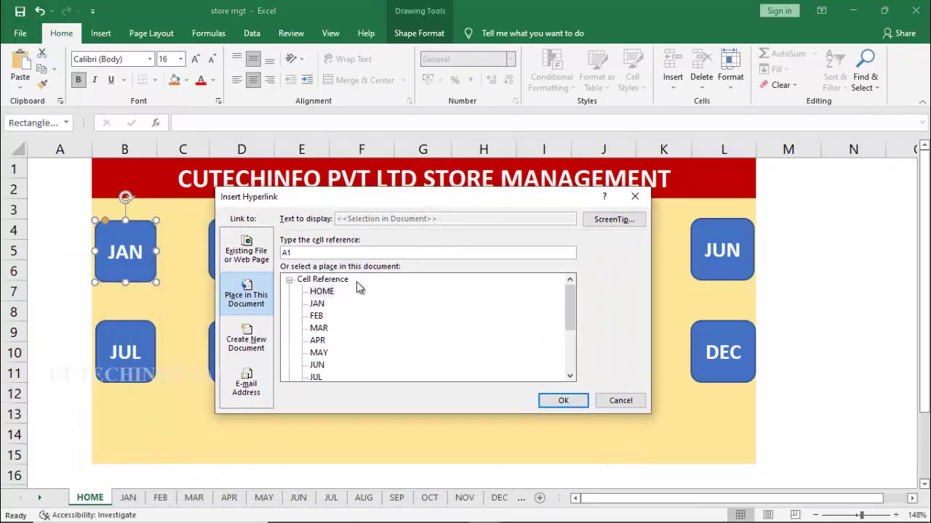
{"action": "left_click", "coordinate": [316, 304]}
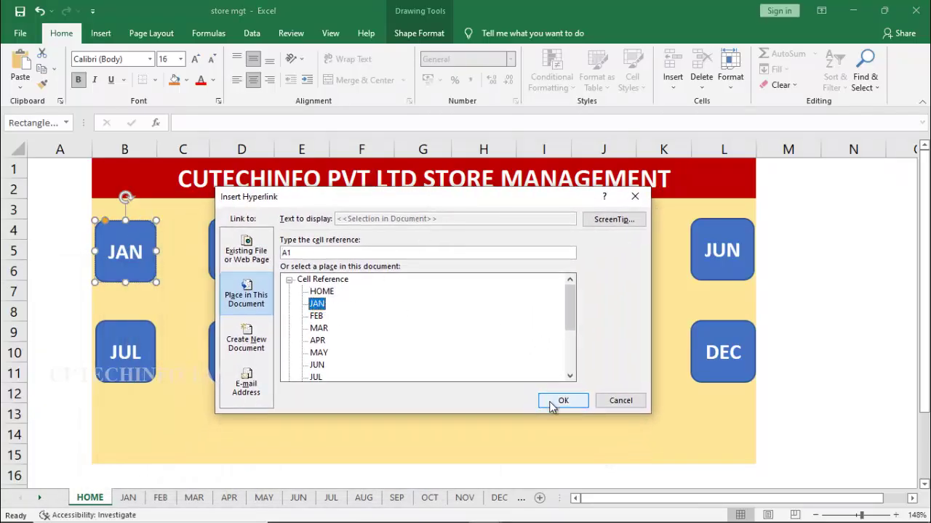
{"action": "left_click", "coordinate": [559, 400]}
Hyperlink the FEB button to the FEB sheet.
{"action": "left_click", "coordinate": [259, 253]}
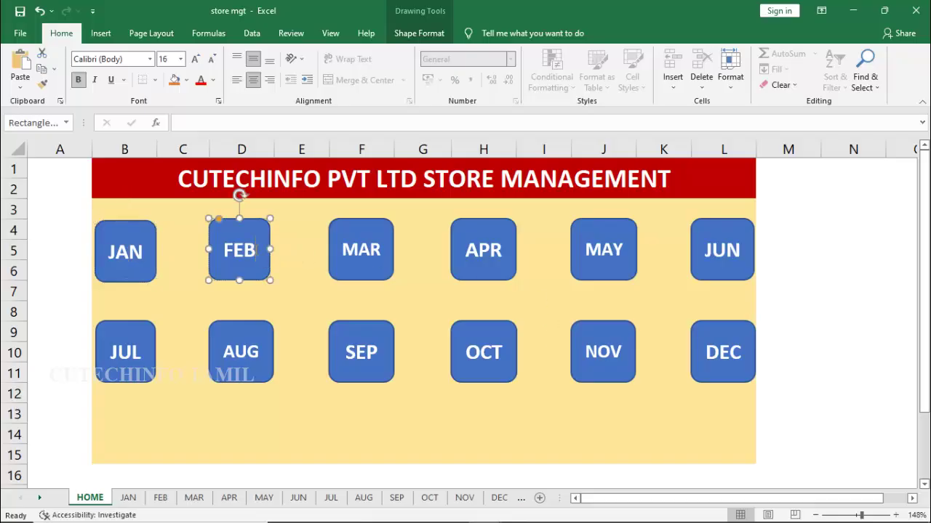
{"action": "right_click", "coordinate": [256, 250]}
{"action": "left_click", "coordinate": [289, 395]}
{"action": "left_click", "coordinate": [173, 404]}
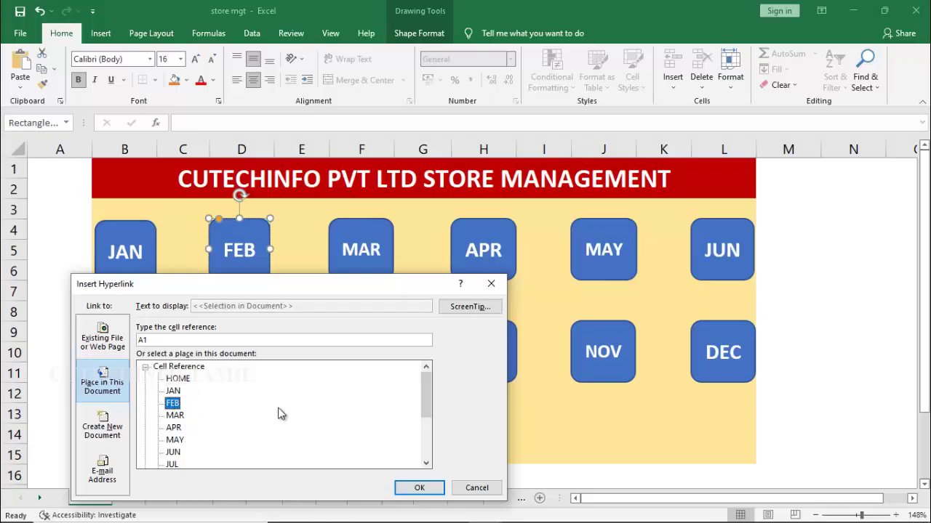
{"action": "left_click", "coordinate": [427, 487]}
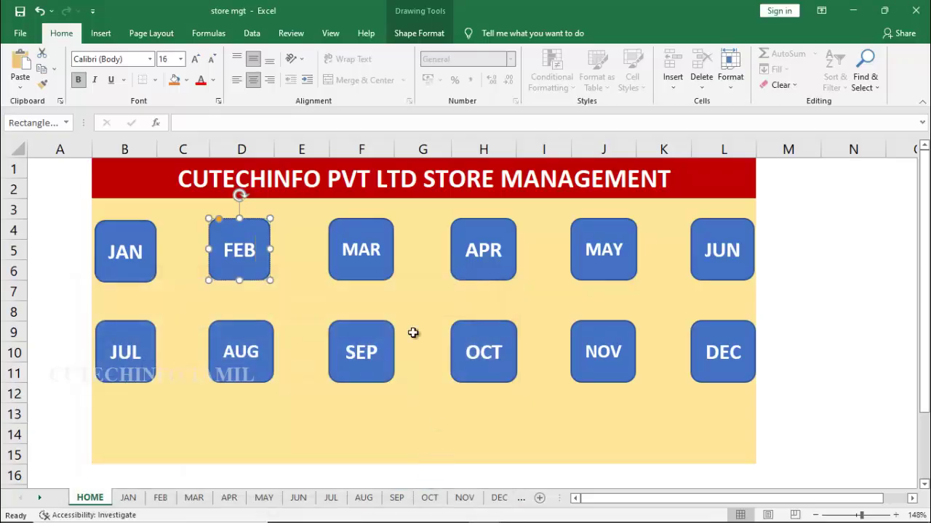
Hyperlink the MAR button to the MAR sheet.
{"action": "left_click", "coordinate": [352, 250]}
{"action": "right_click", "coordinate": [352, 249]}
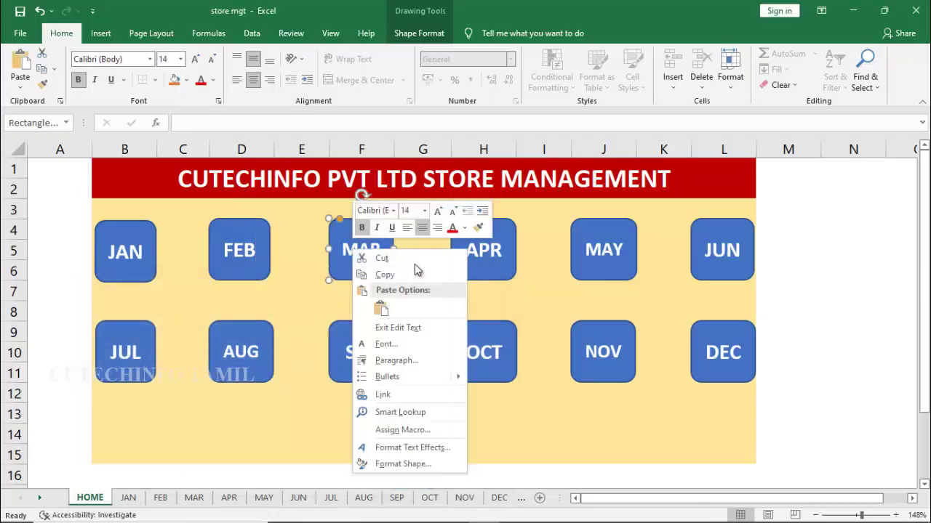
{"action": "left_click", "coordinate": [412, 395]}
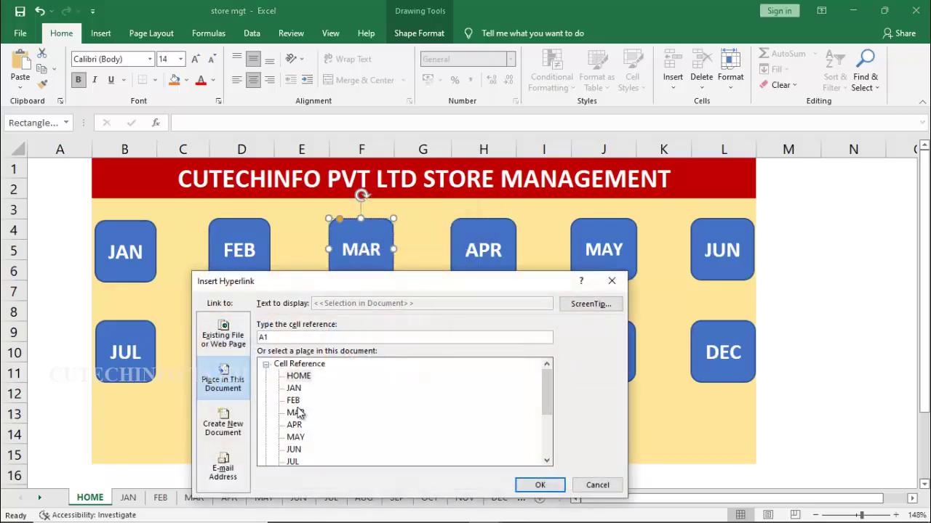
{"action": "left_click", "coordinate": [296, 414]}
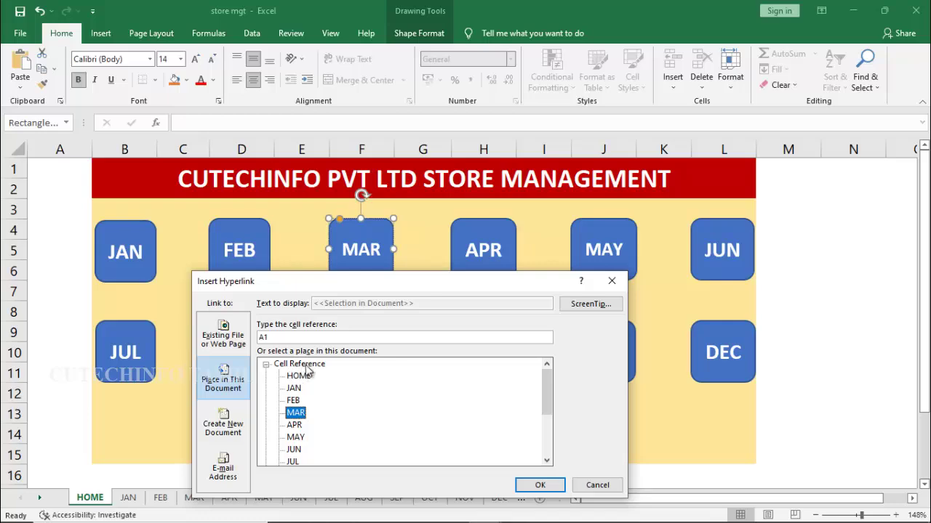
{"action": "left_click", "coordinate": [518, 487]}
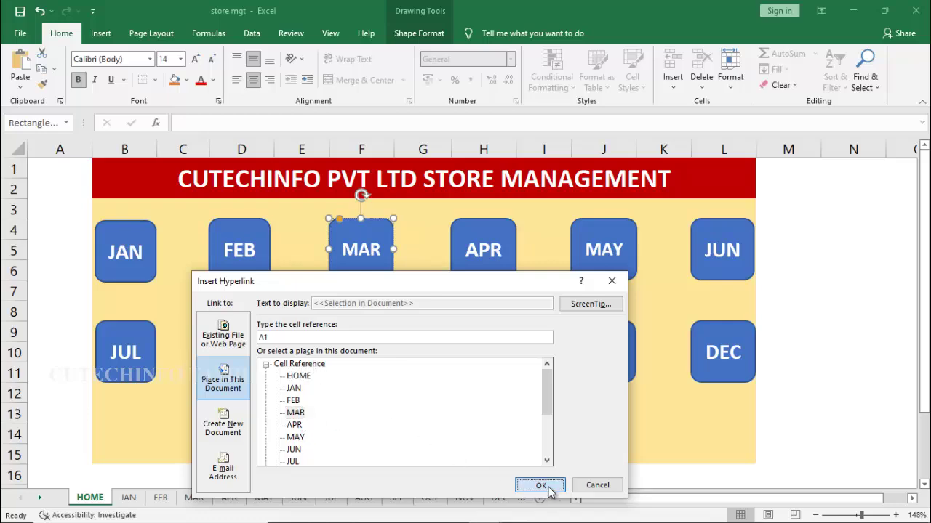
{"action": "left_click", "coordinate": [603, 353]}
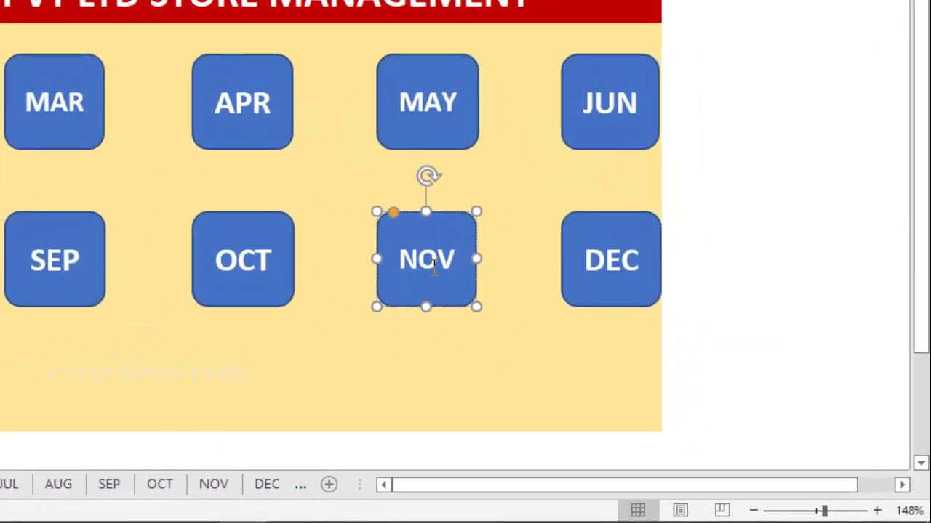
Hyperlink the NOV button to the NOV sheet in this document.
{"action": "right_click", "coordinate": [509, 305]}
{"action": "left_click", "coordinate": [507, 146]}
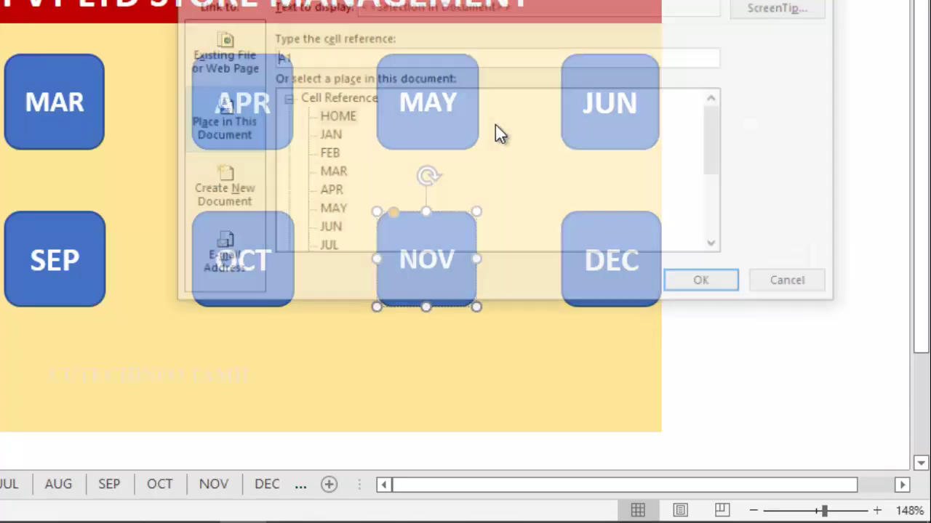
{"action": "left_click_drag", "start_coordinate": [725, 156], "coordinate": [722, 222]}
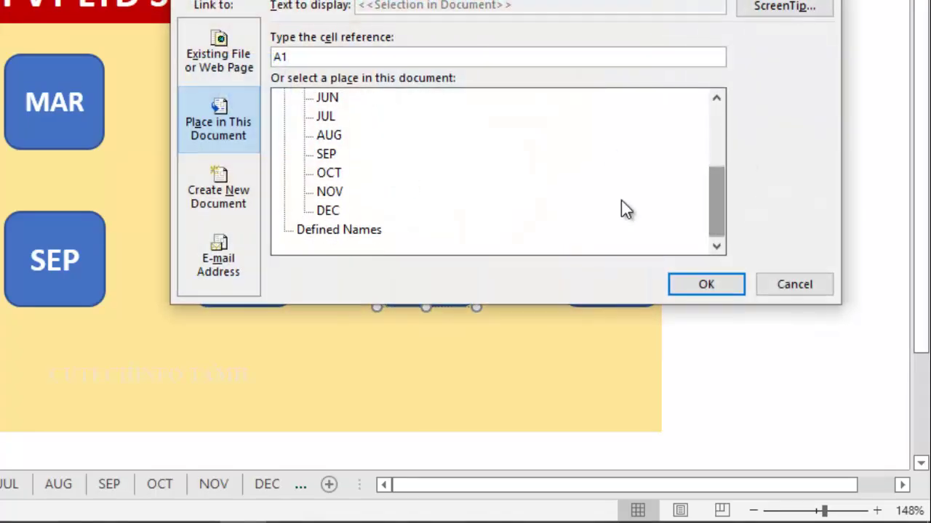
{"action": "left_click", "coordinate": [330, 191]}
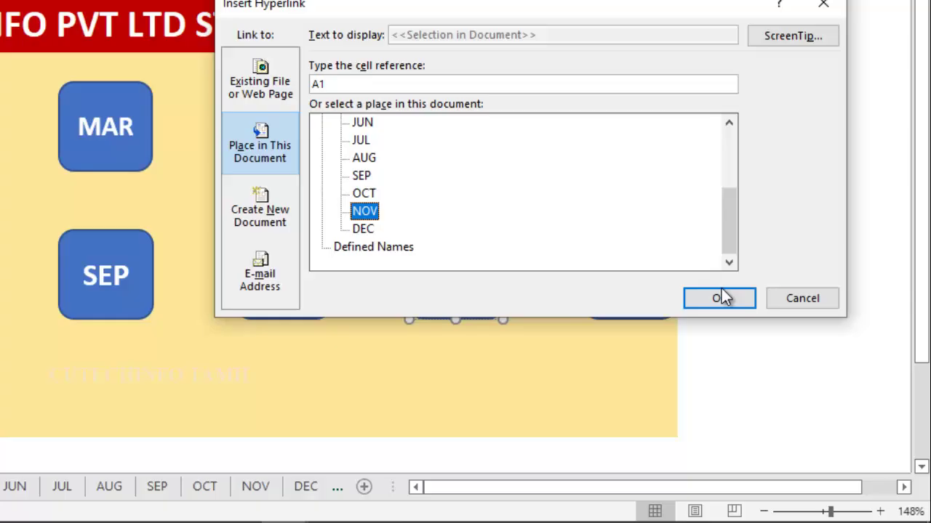
{"action": "left_click", "coordinate": [722, 298]}
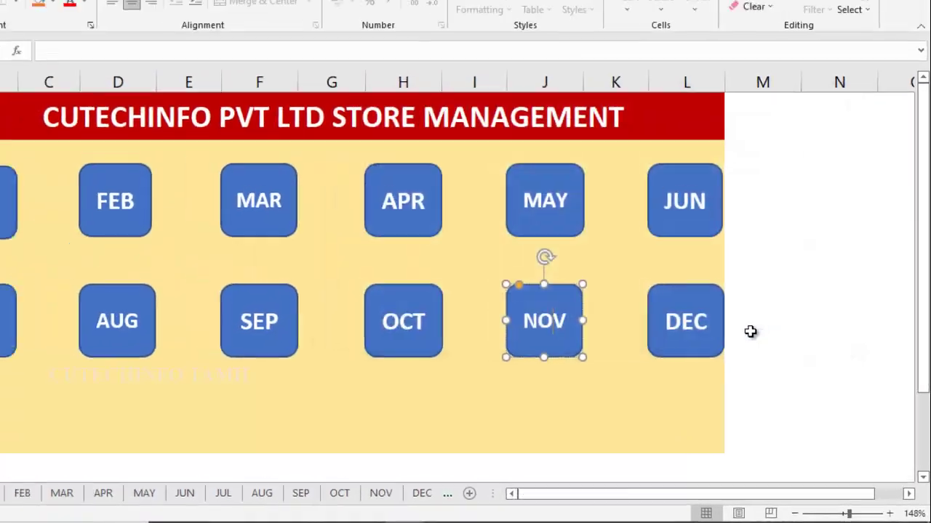
Hyperlink the DEC button to the DEC sheet, then deselect it.
{"action": "right_click", "coordinate": [720, 353]}
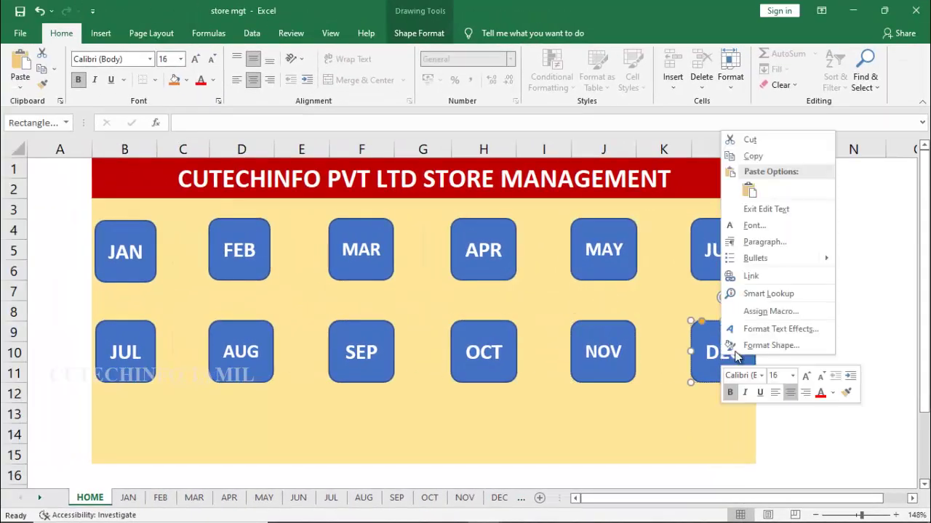
{"action": "left_click", "coordinate": [761, 278]}
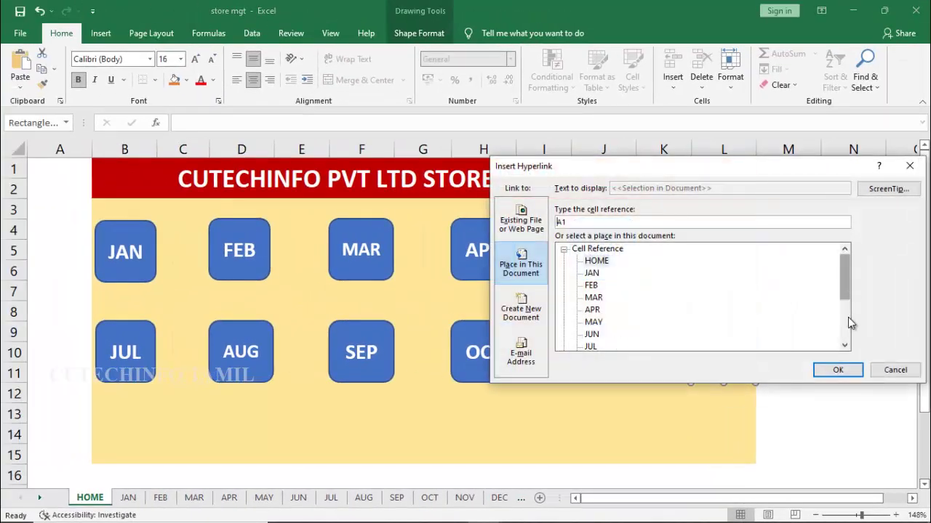
{"action": "left_click", "coordinate": [851, 324]}
{"action": "left_click", "coordinate": [593, 322]}
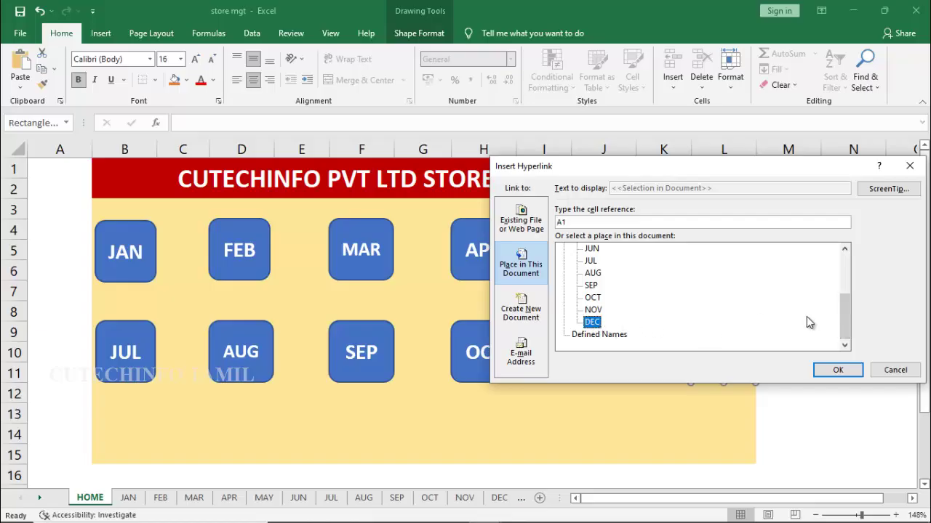
{"action": "left_click", "coordinate": [838, 370]}
{"action": "left_click", "coordinate": [544, 413]}
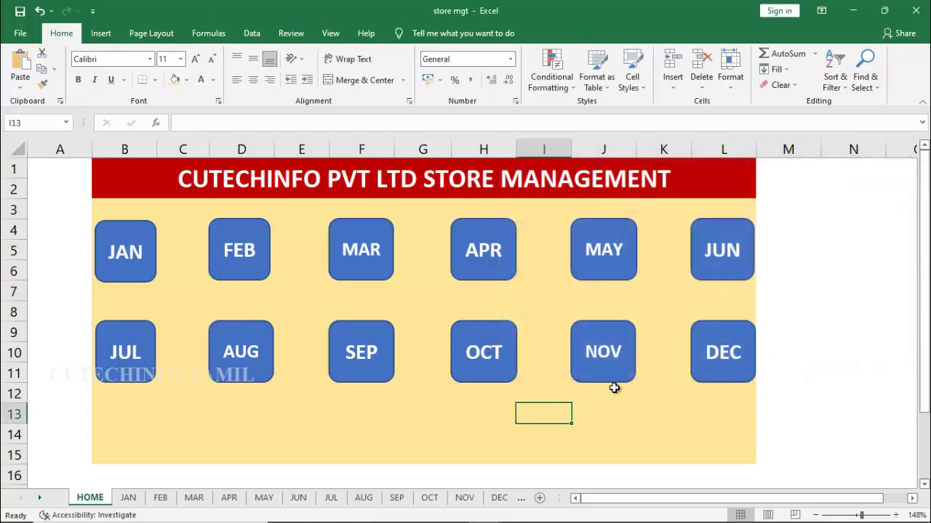
{"action": "left_click", "coordinate": [126, 252]}
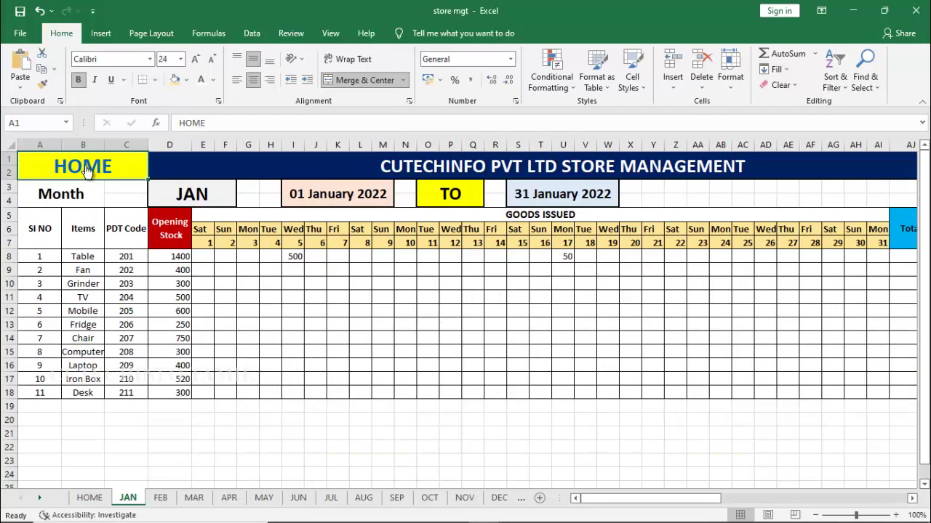
{"action": "left_click", "coordinate": [85, 169]}
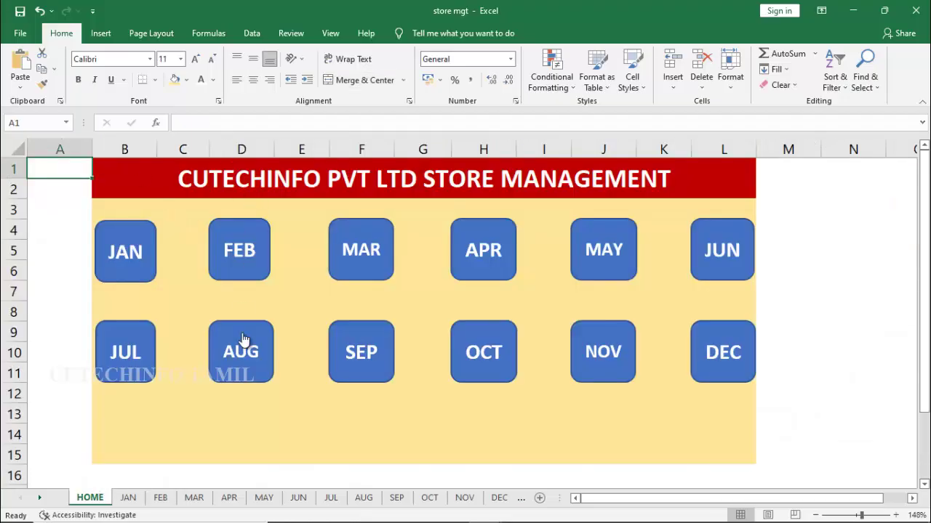
{"action": "left_click", "coordinate": [595, 352]}
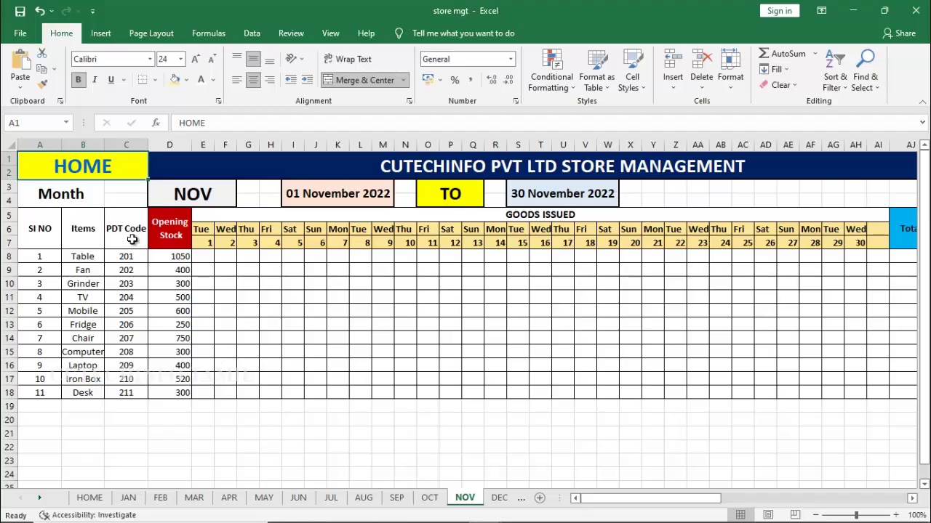
{"action": "left_click", "coordinate": [106, 175]}
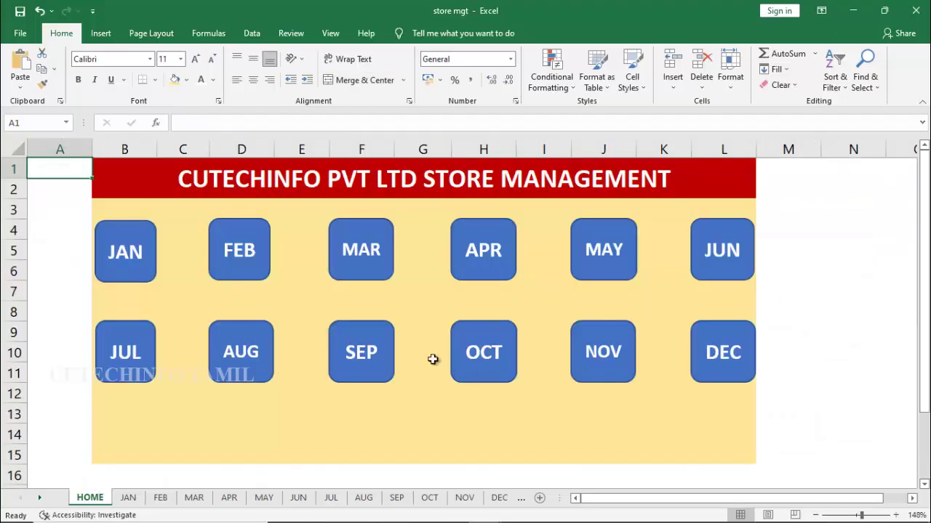
{"action": "left_click", "coordinate": [358, 350]}
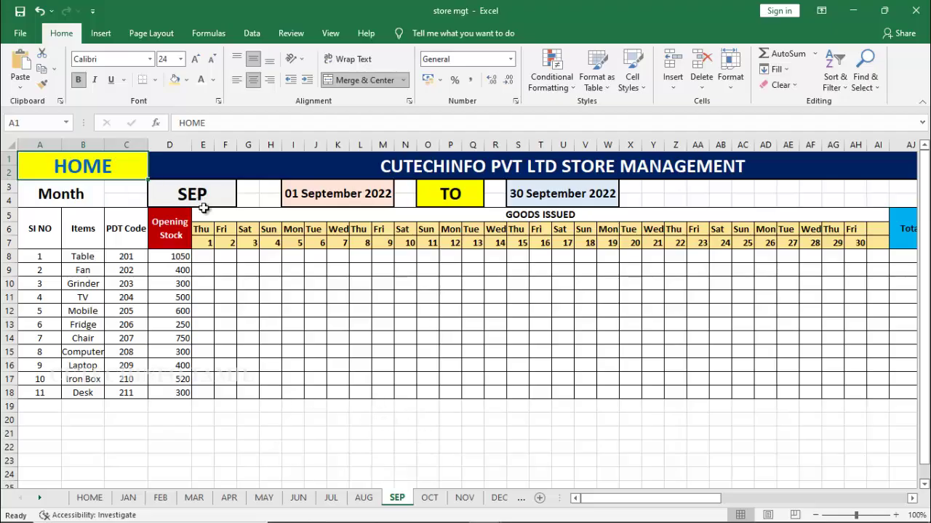
{"action": "left_click", "coordinate": [85, 166]}
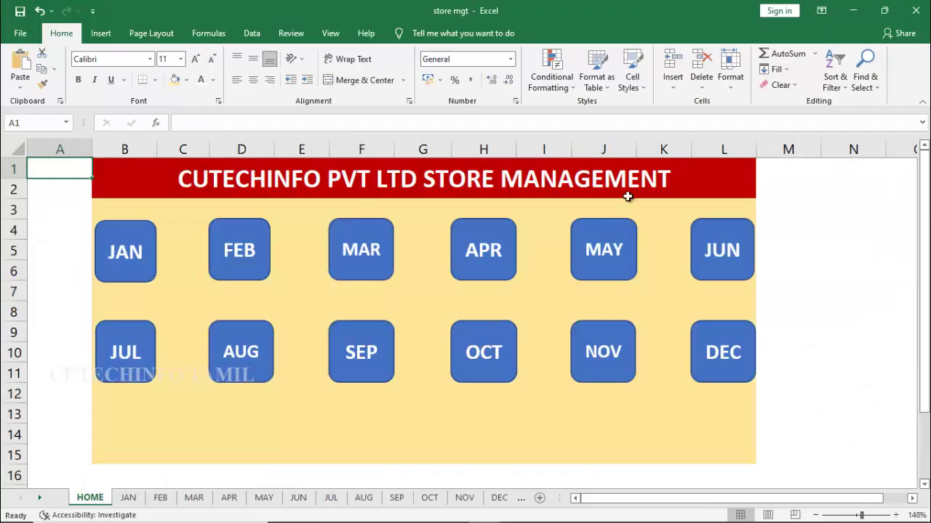